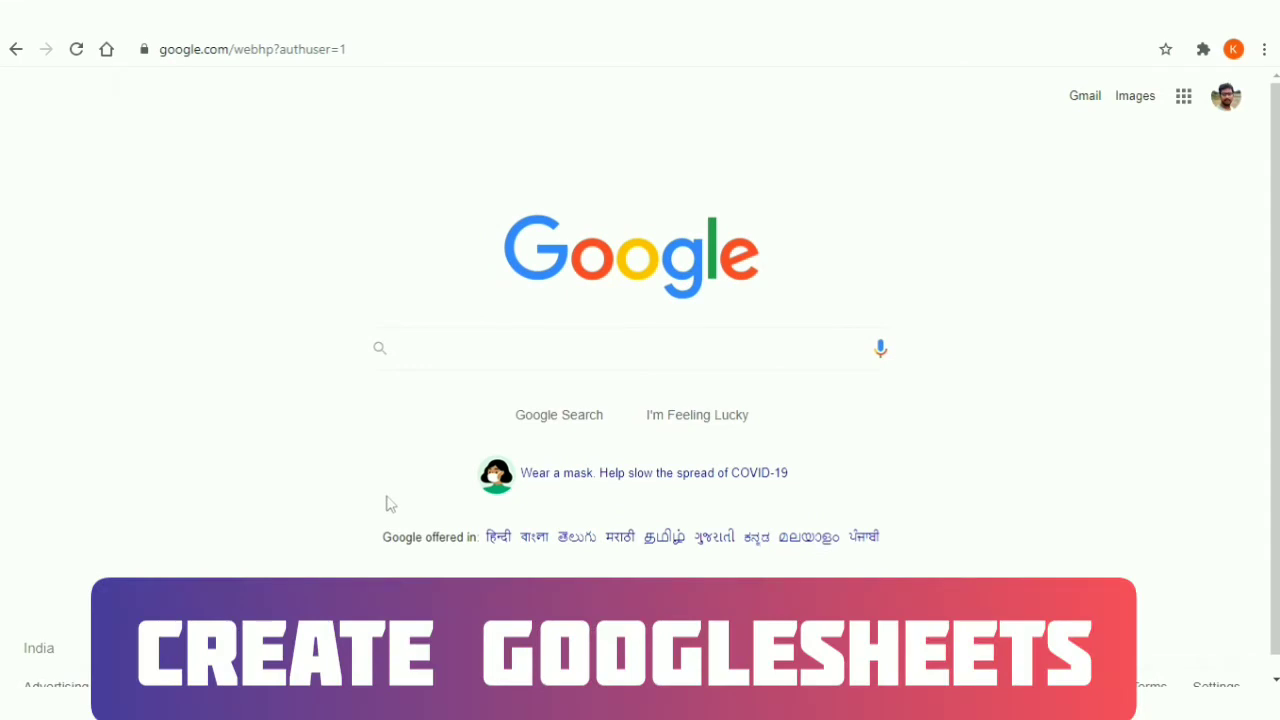
- Search the web for "google sheet"
click(563, 346)
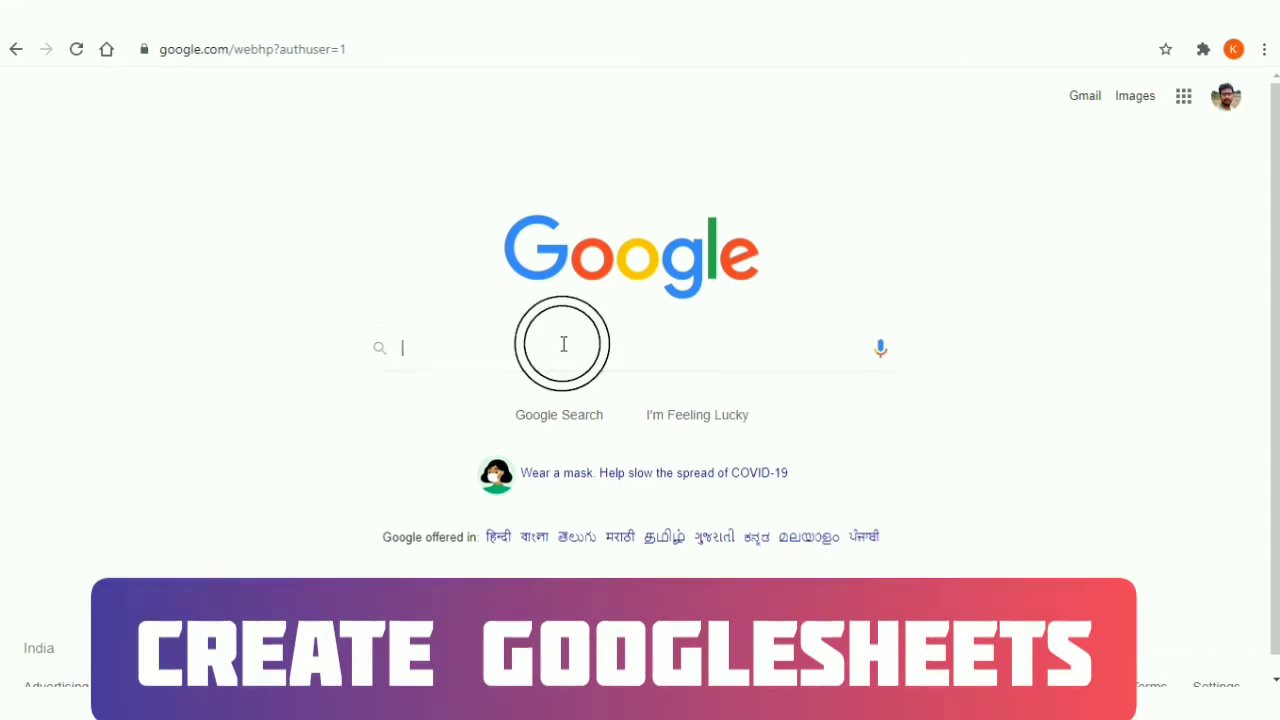
text(google shee)
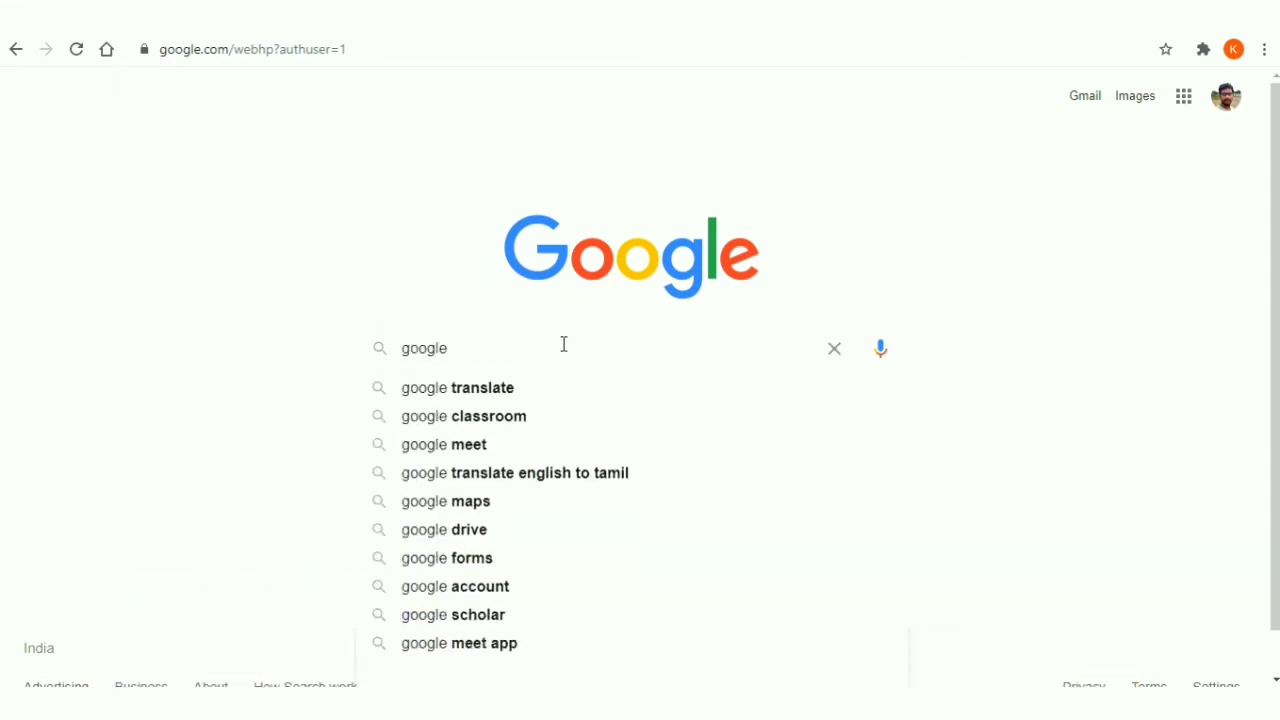
text(t)
key(Return)
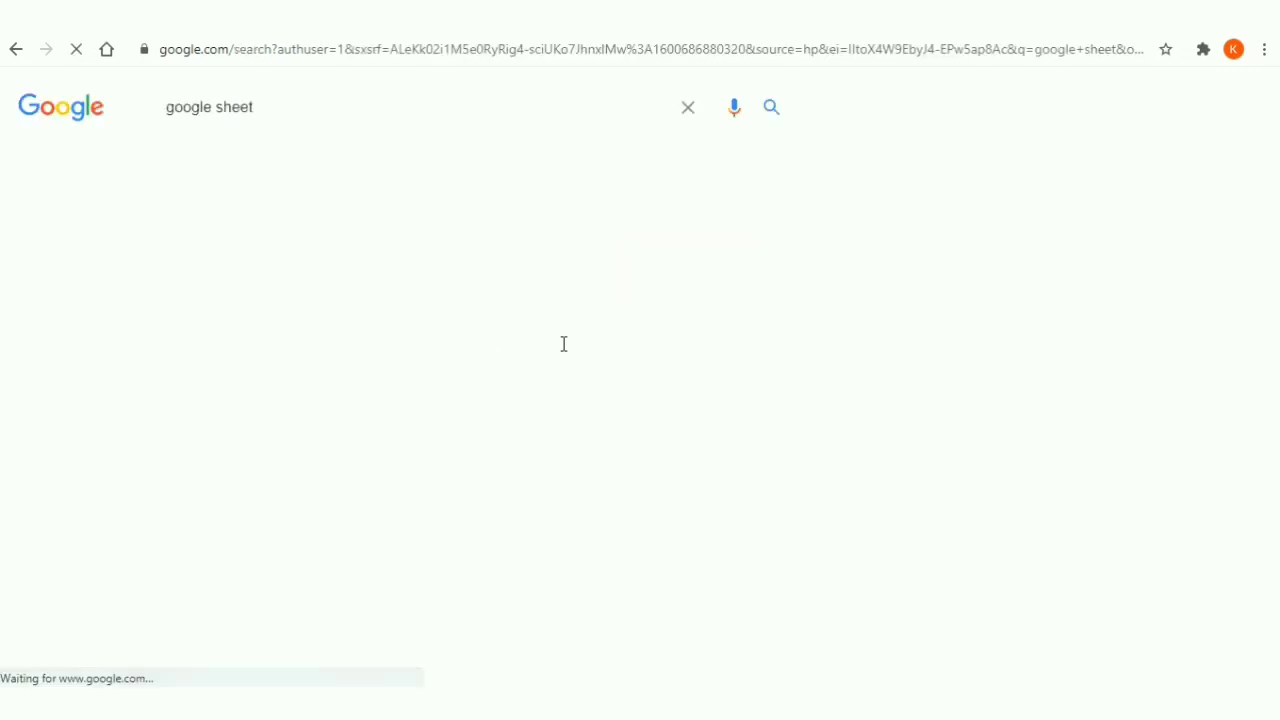
- Open Google Sheets from the list of Google apps
click(1182, 107)
scroll(1125, 258, down, 5)
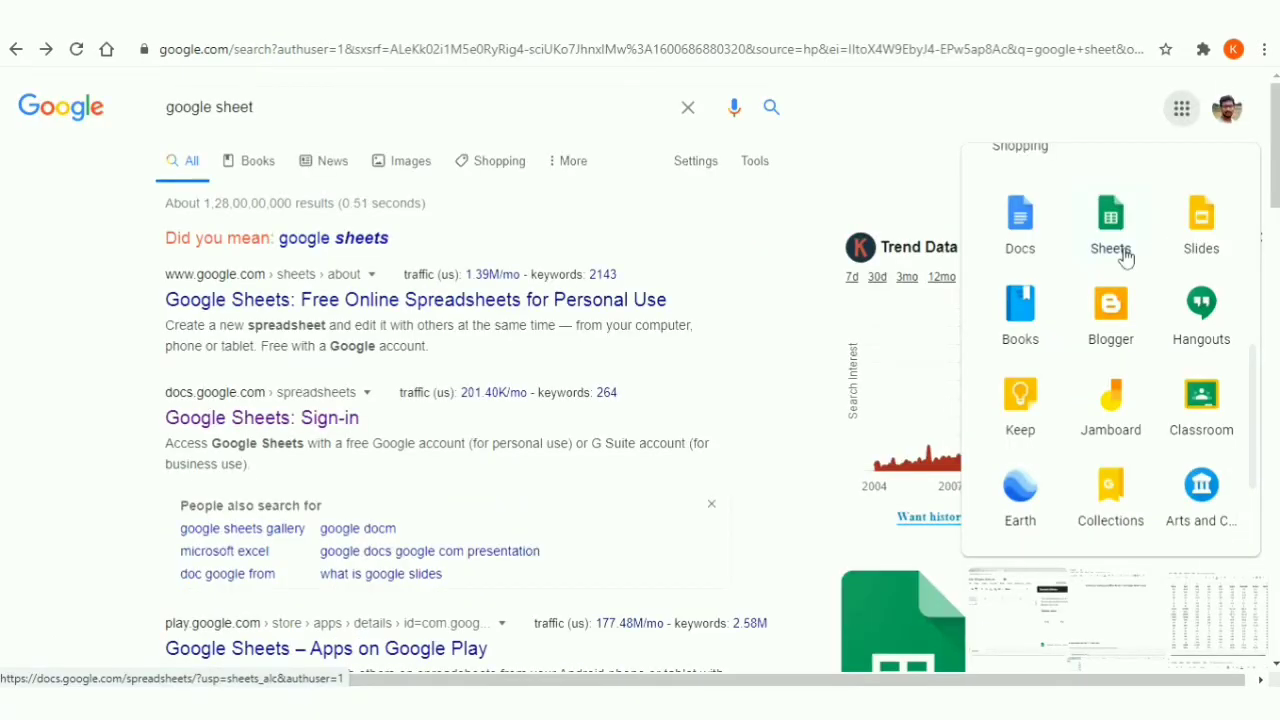
click(1125, 258)
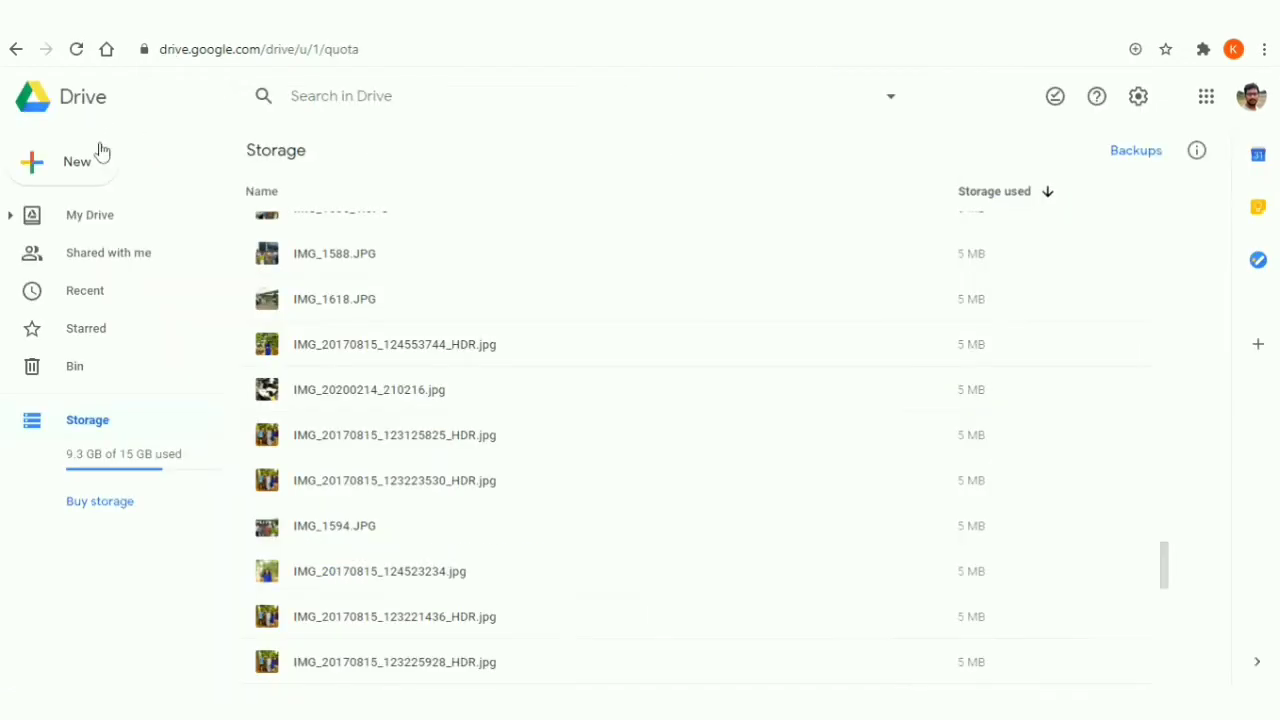
- Create a new Google Sheets spreadsheet from Google Drive and name it My Sheet
click(90, 158)
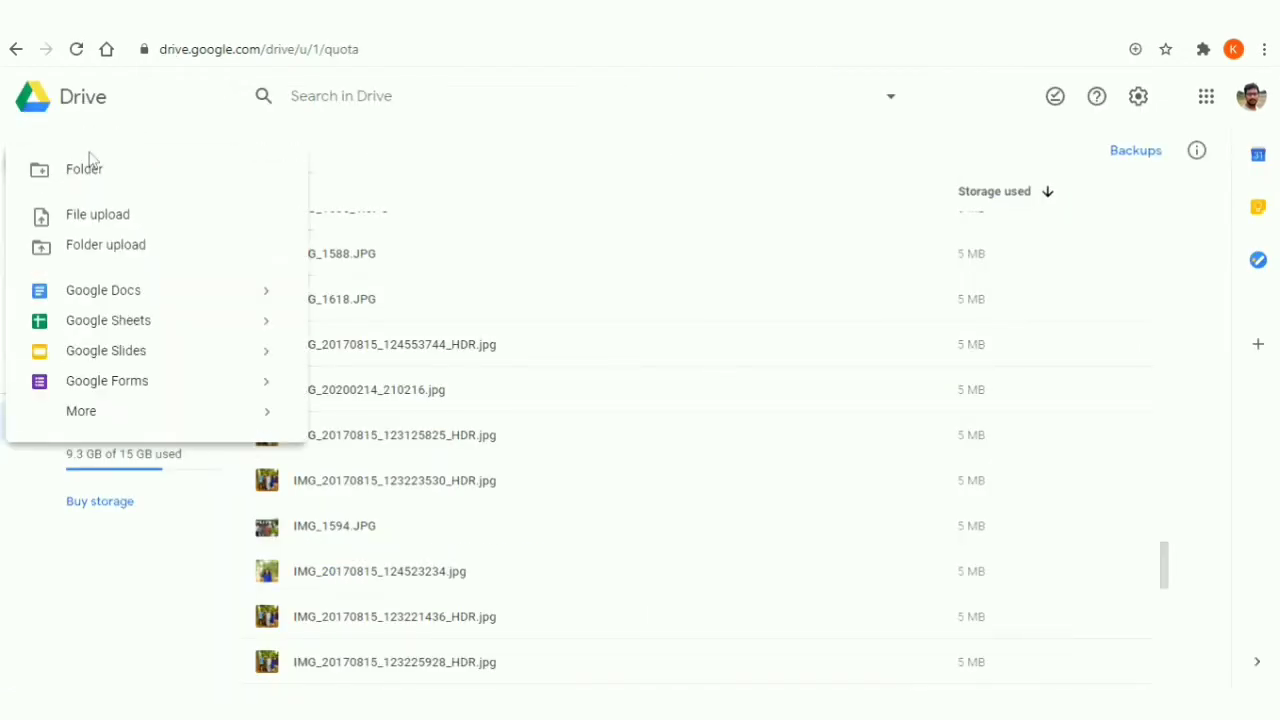
click(110, 322)
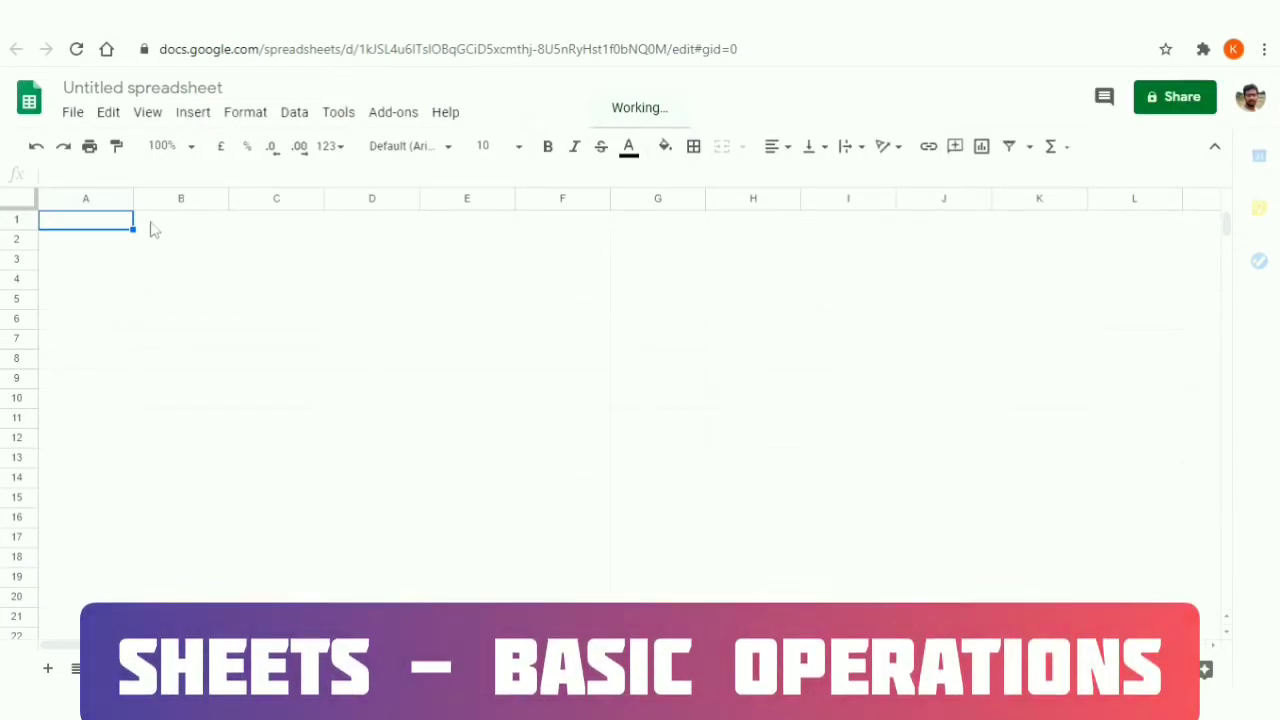
click(165, 89)
click(165, 89)
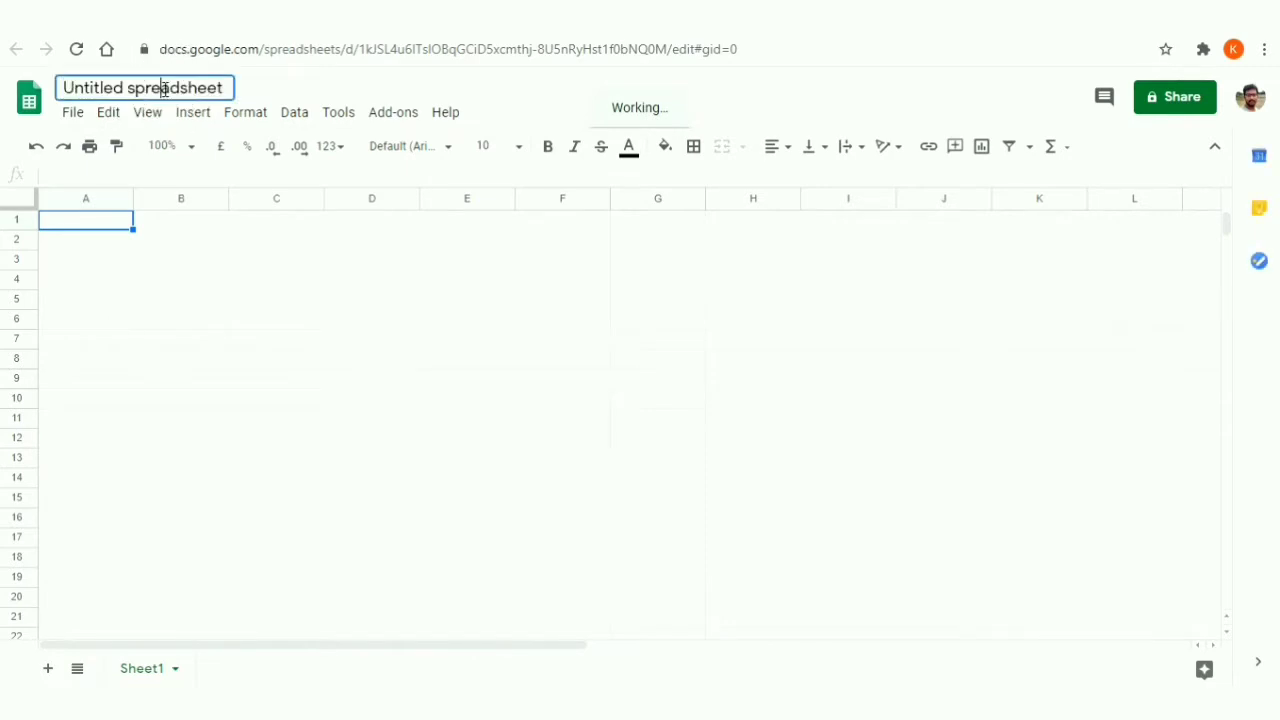
triple_click(165, 89)
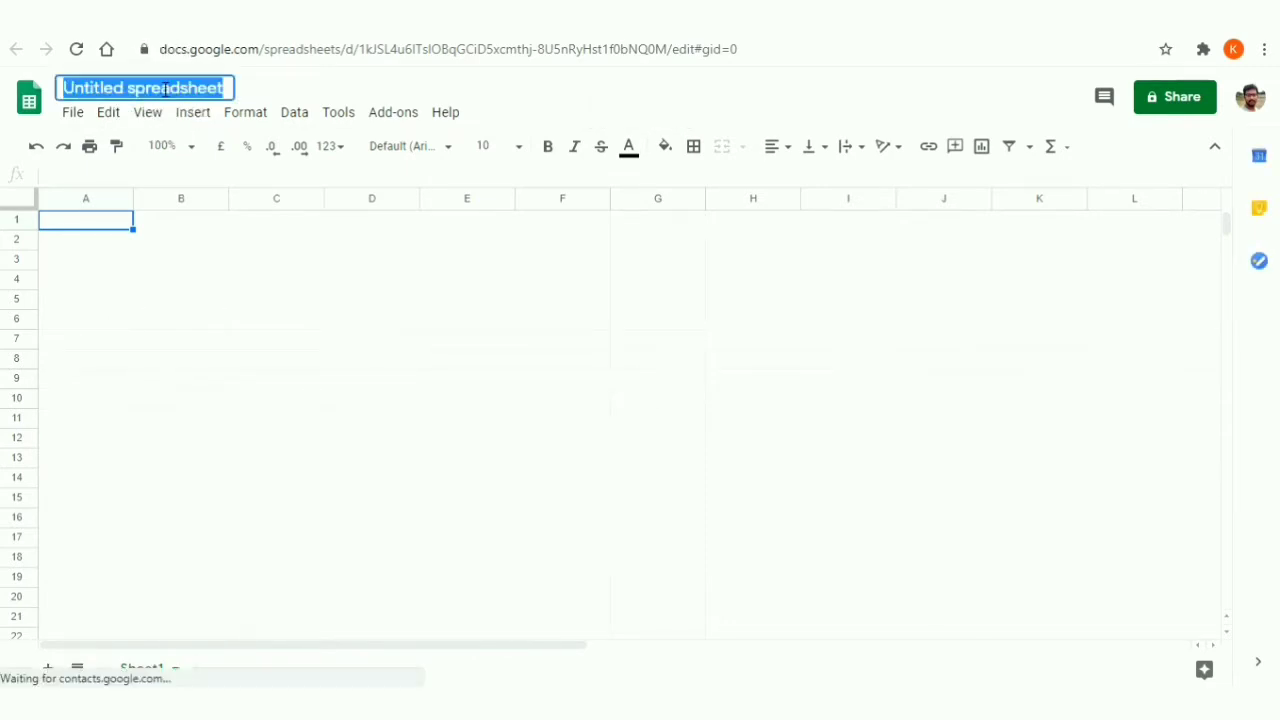
text(My )
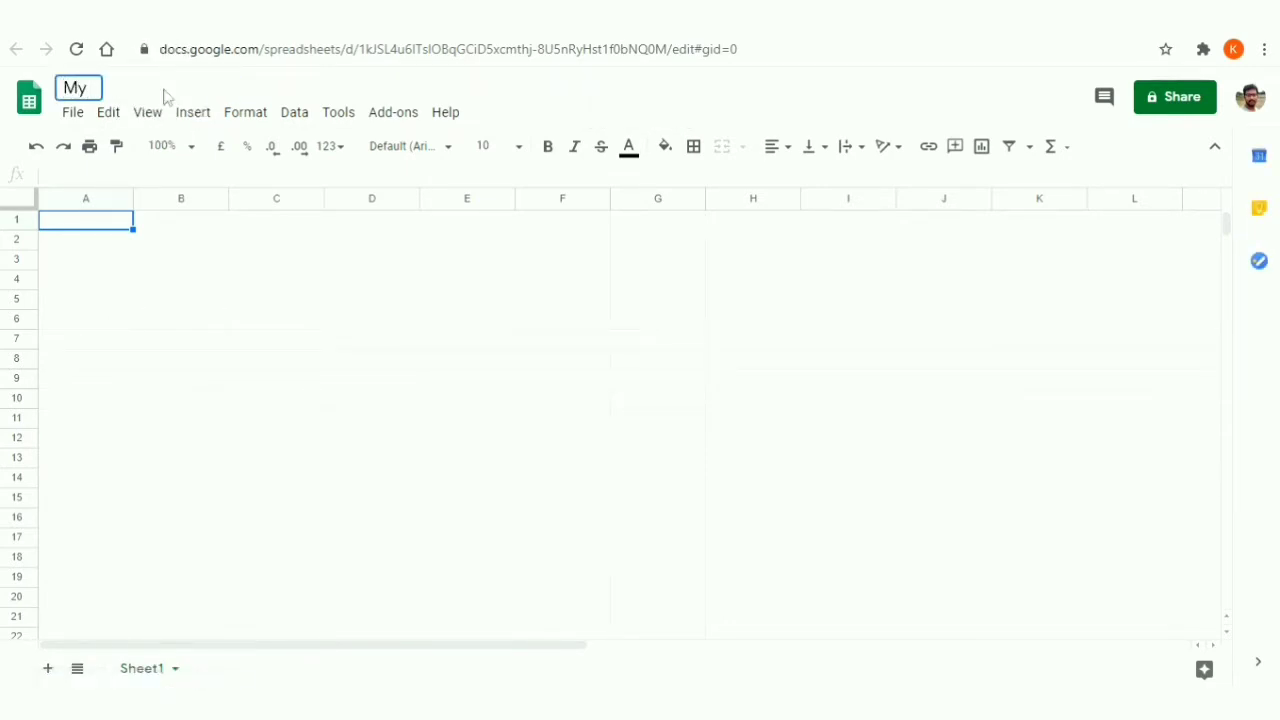
text(Sheet)
click(182, 298)
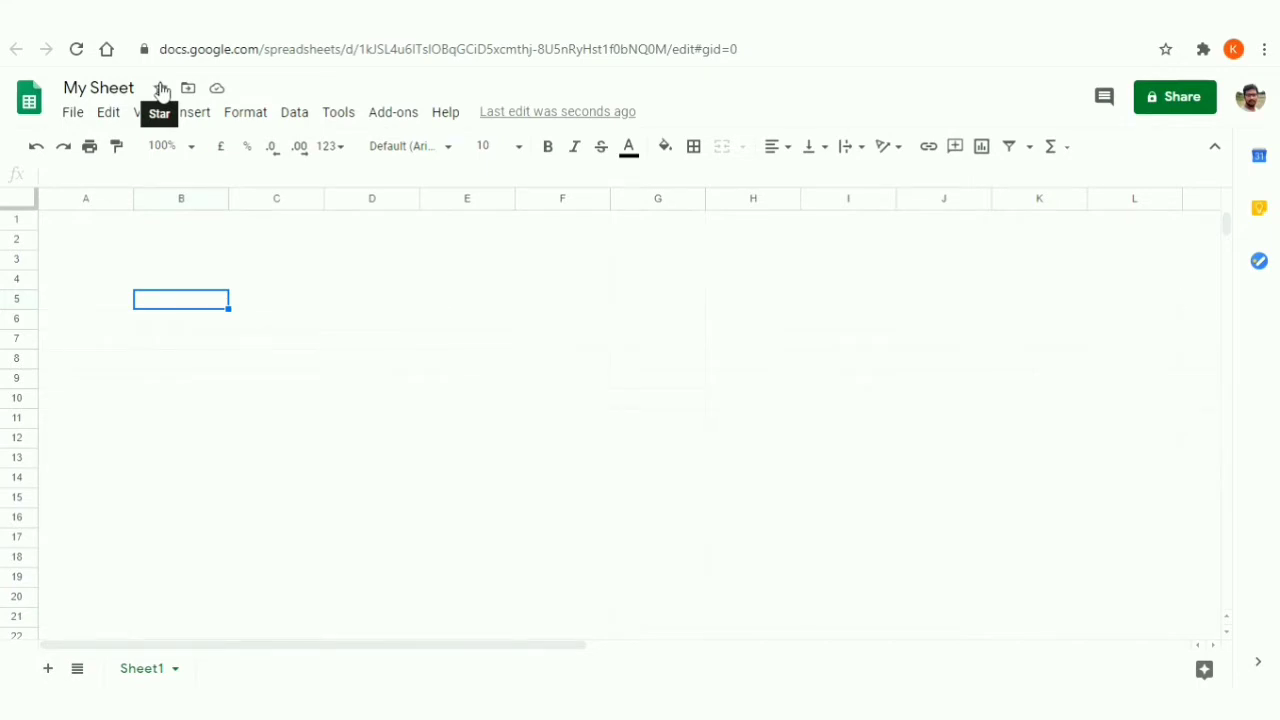
- Star the spreadsheet and move it into a new My Drive folder named Basic Spreadsheet
click(161, 89)
click(187, 91)
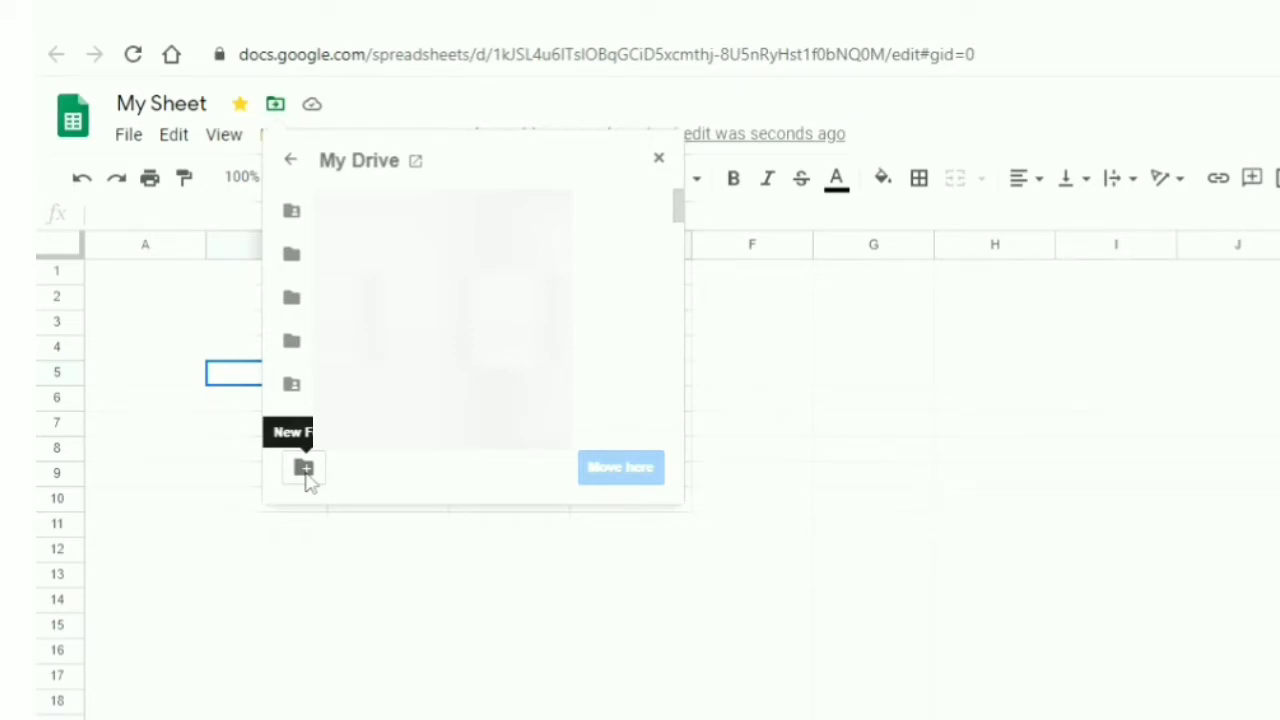
click(304, 468)
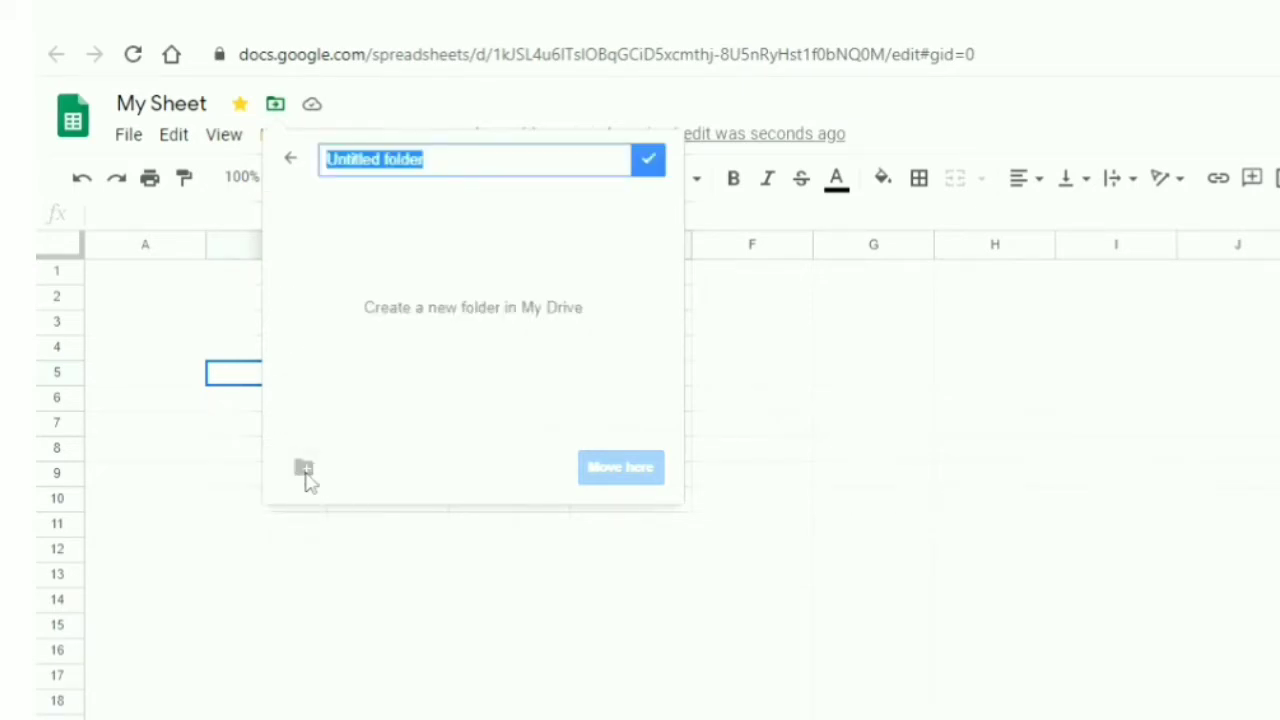
text(Basic Sprea)
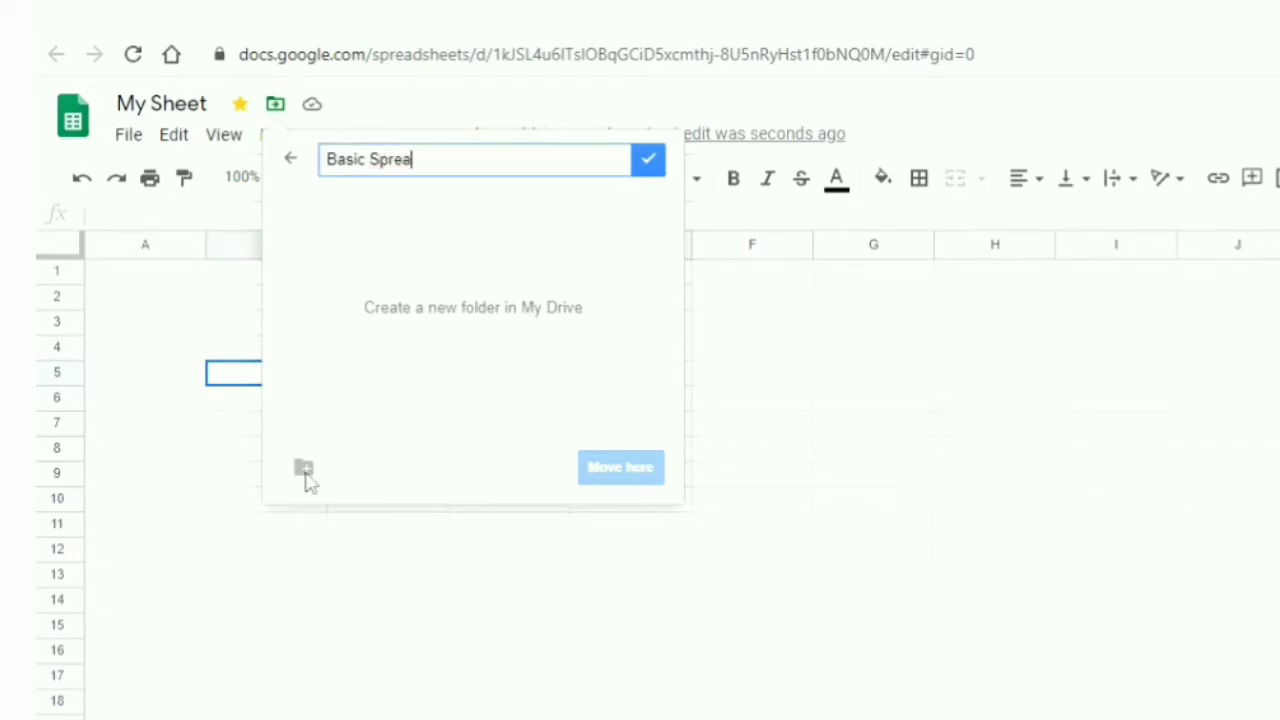
text(dsheet)
key(Return)
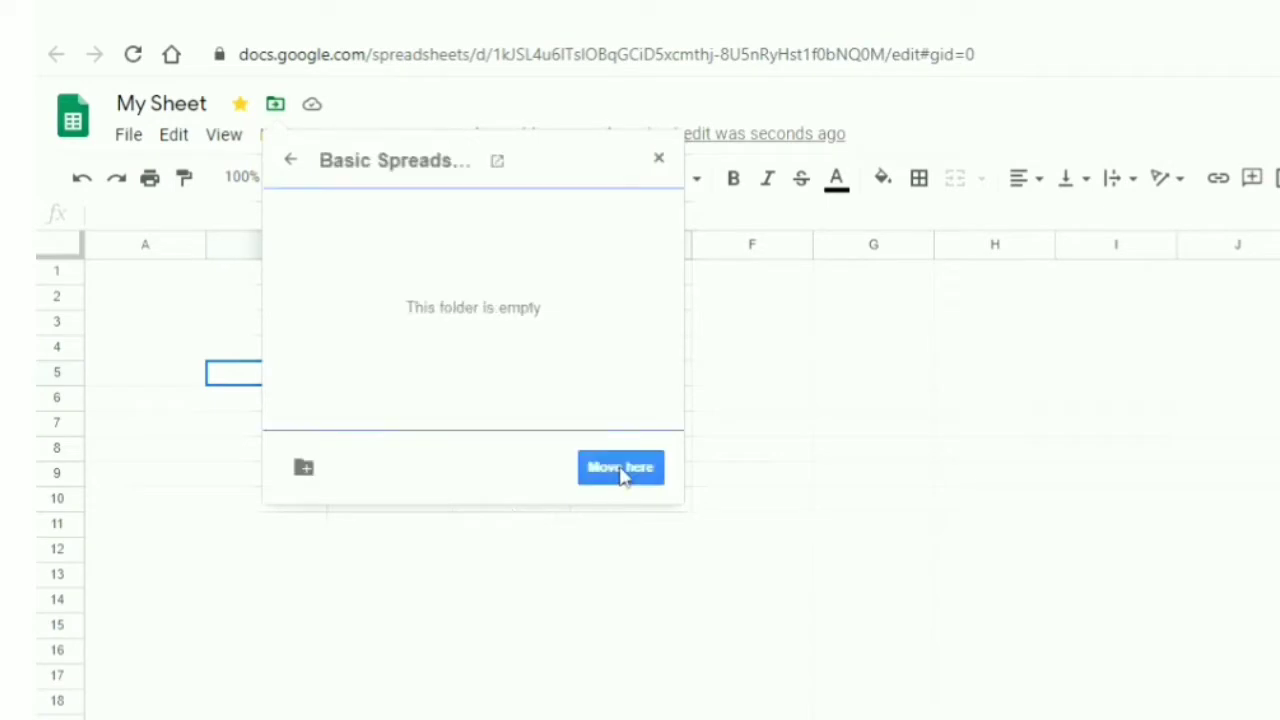
click(620, 468)
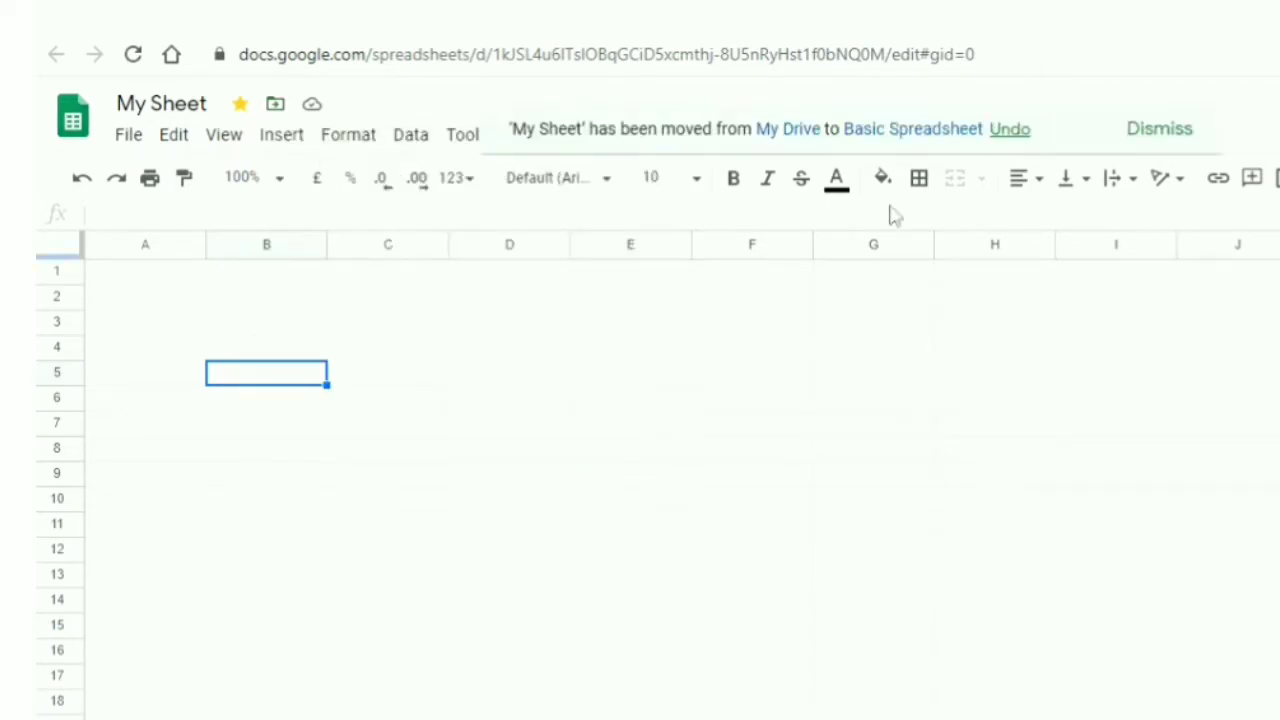
- View the Basic Spreadsheet folder in Google Drive, close it and return to the My Sheet spreadsheet
click(929, 130)
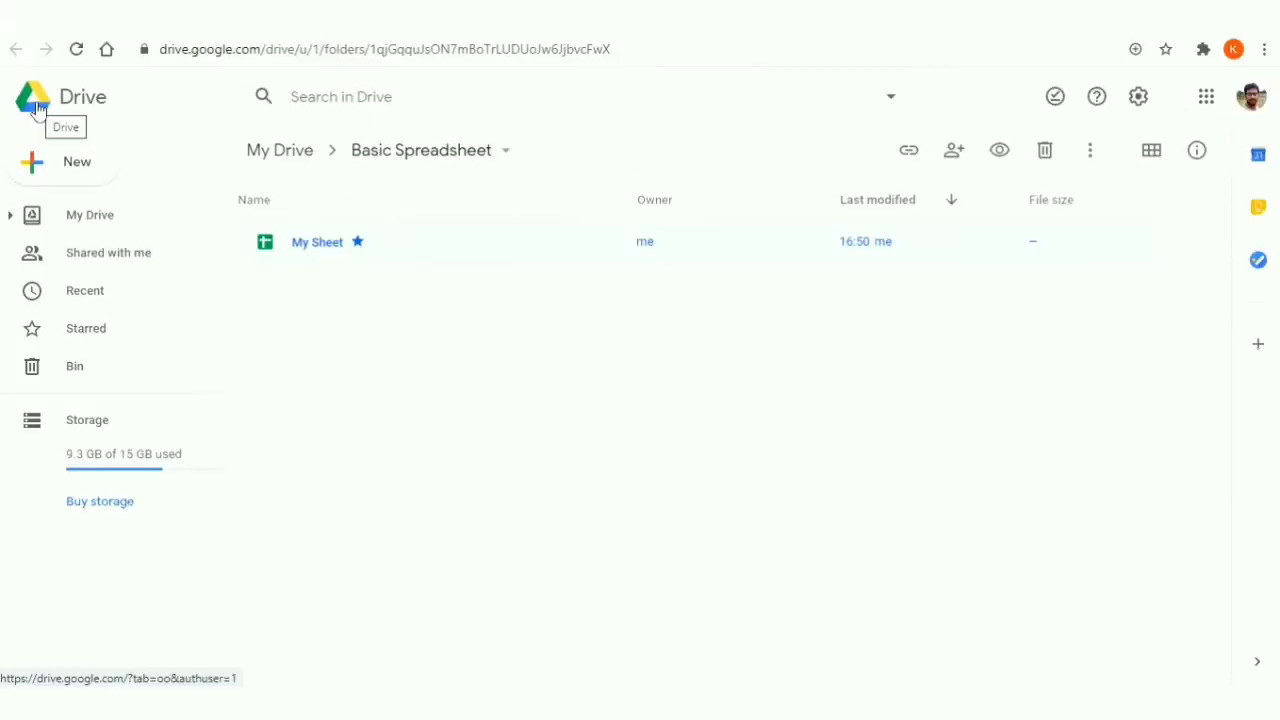
key(ctrl+w)
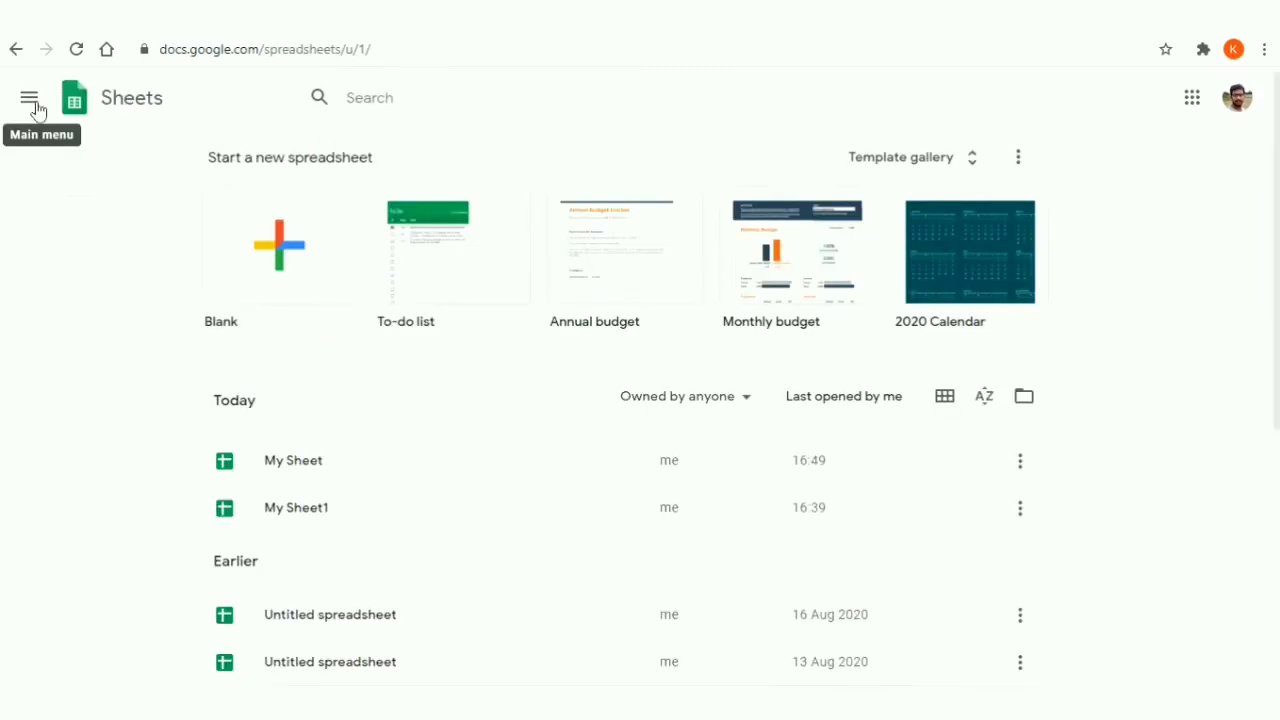
key(ctrl+shift+Tab)
key(ctrl+shift+Tab)
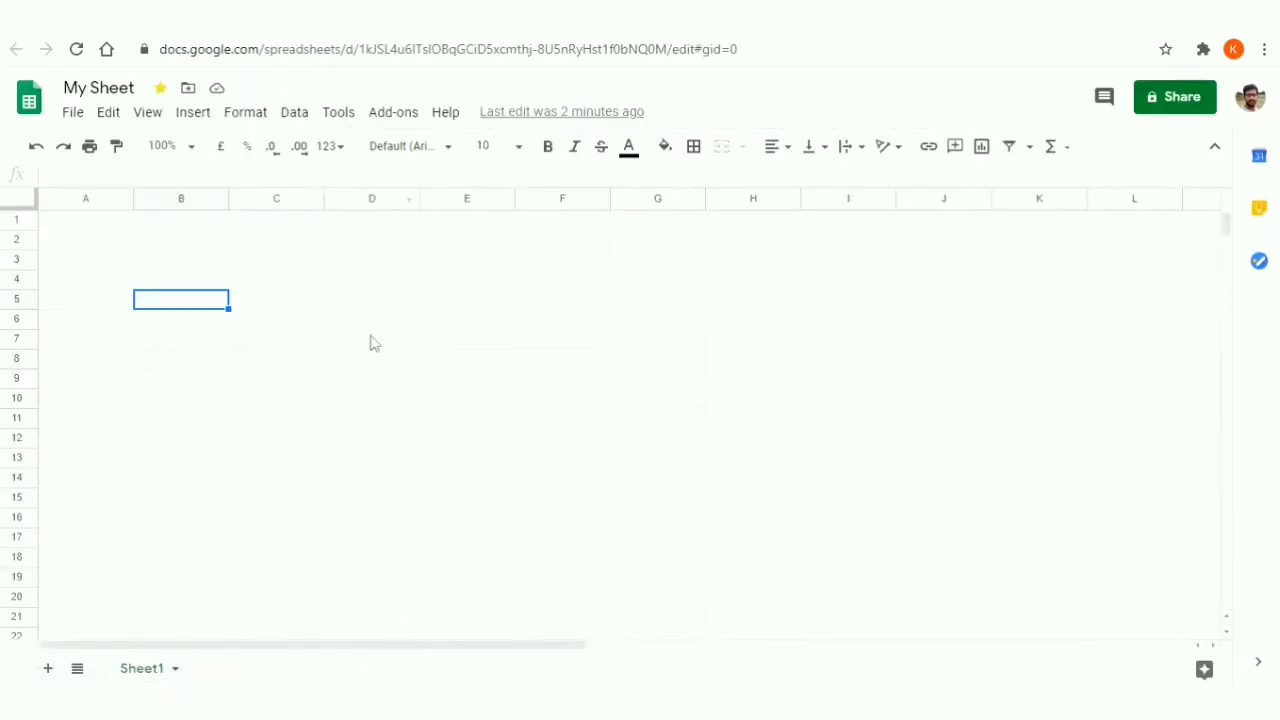
- Enter the values 1, 2, 3, 4, 5 and 65 down cells B5 to B10 and select B5
click(370, 340)
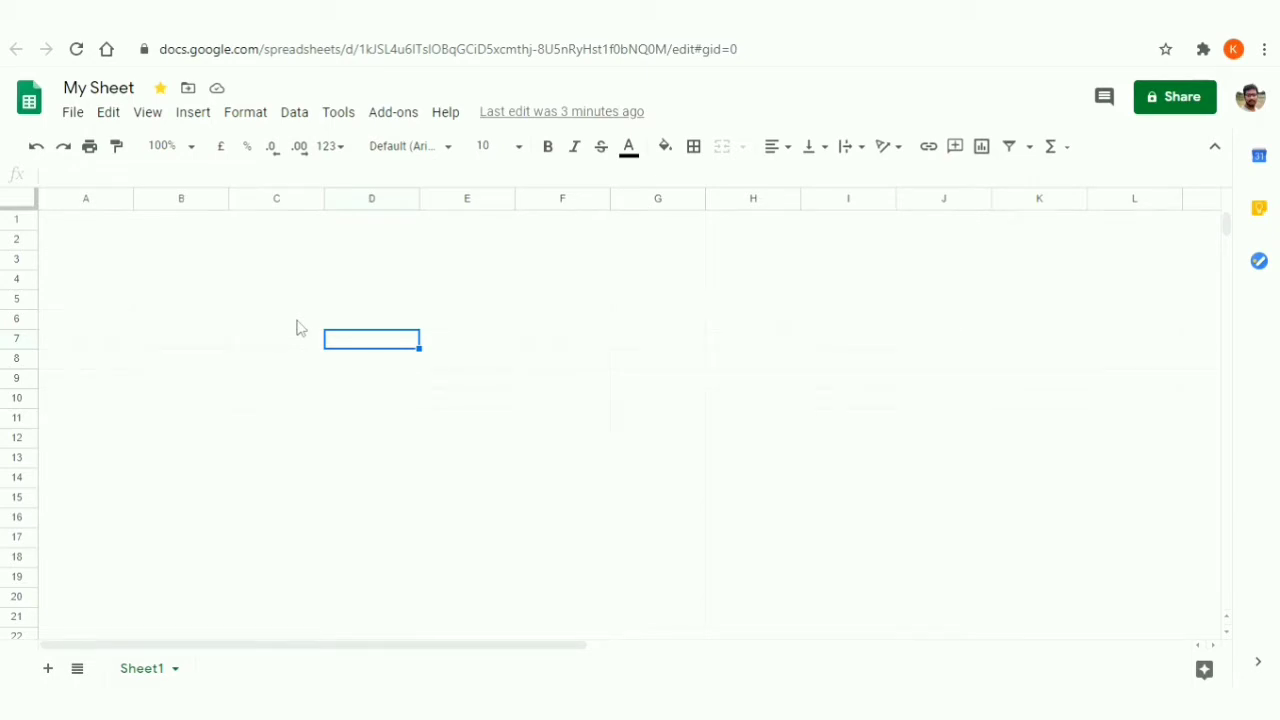
click(207, 307)
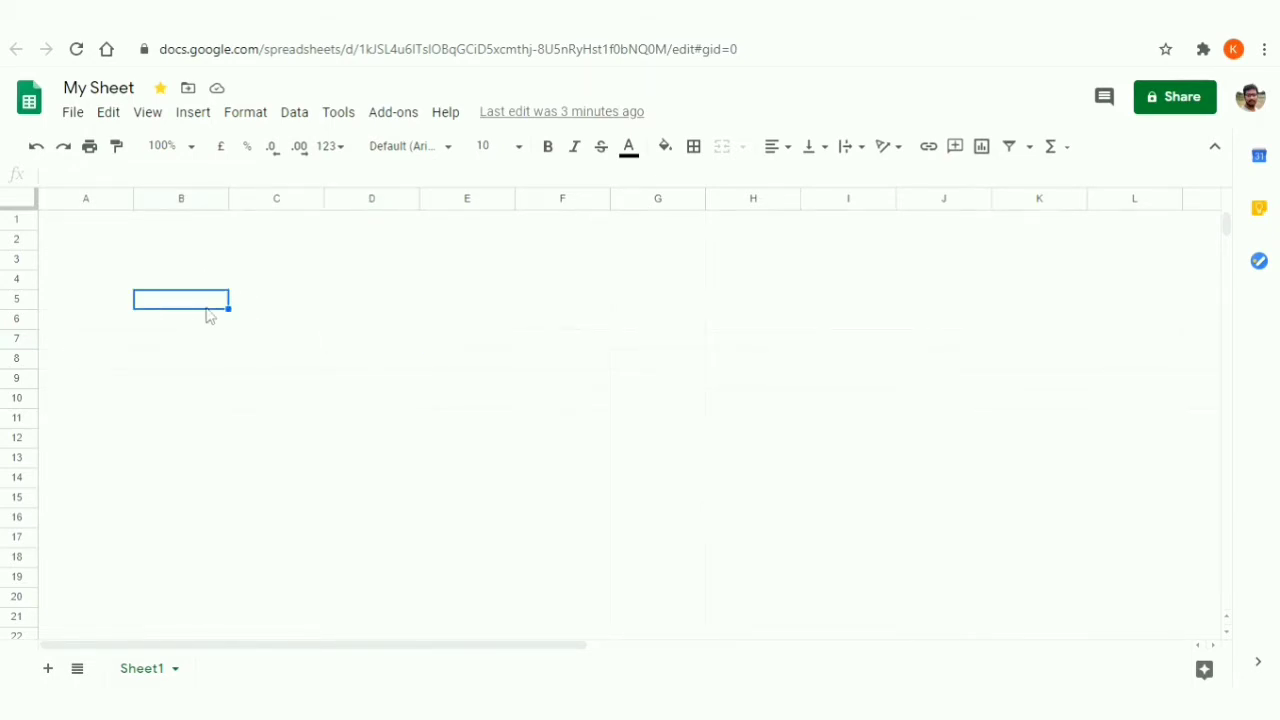
text(1 2 3)
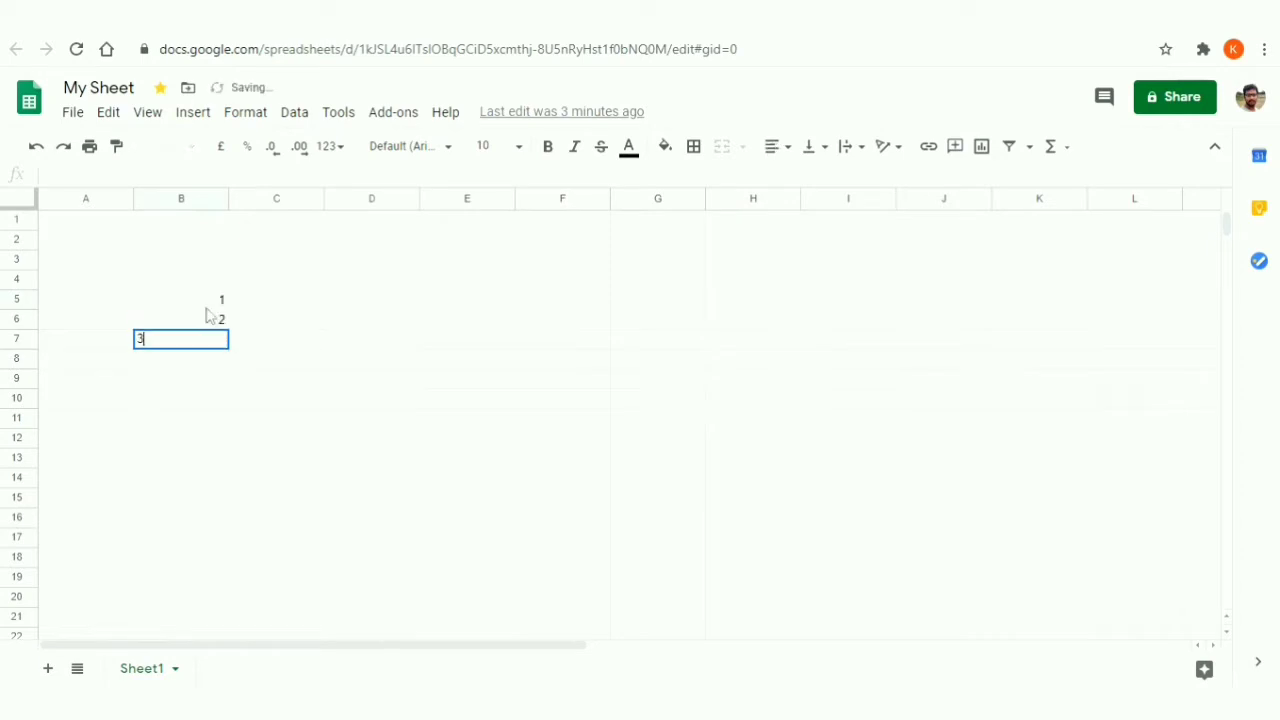
text( 4 5 65)
key(Return)
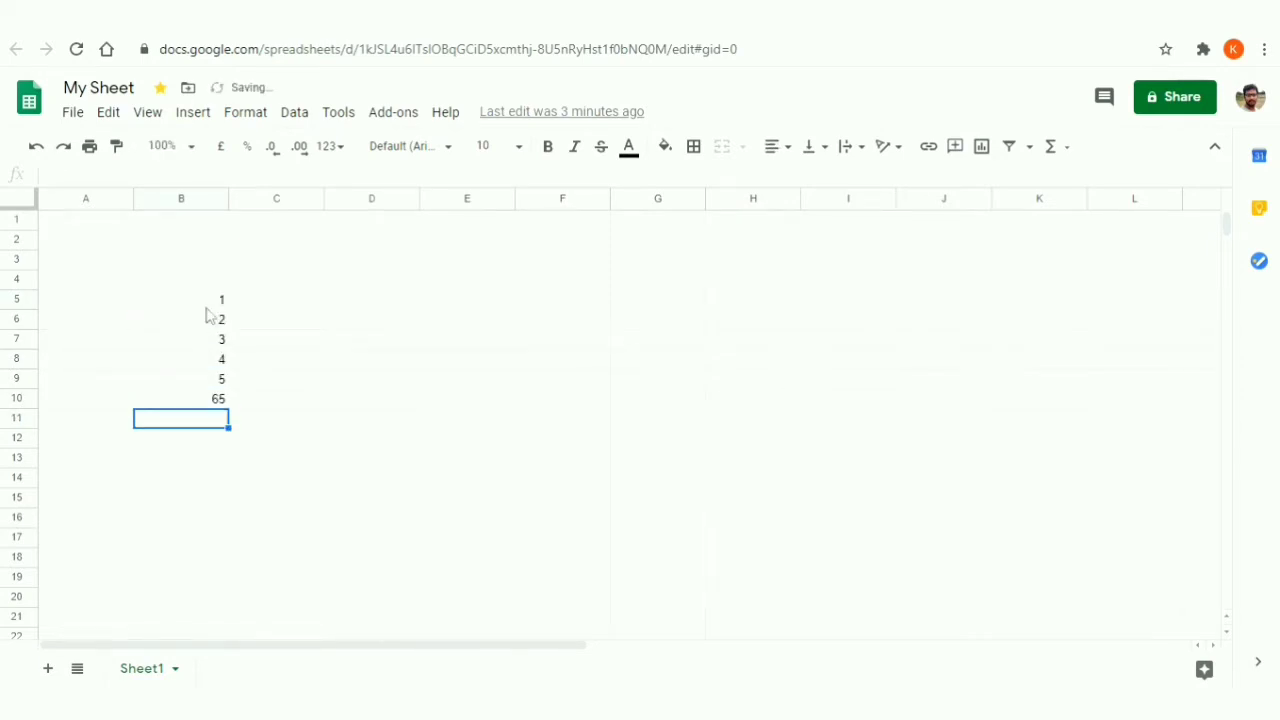
click(309, 479)
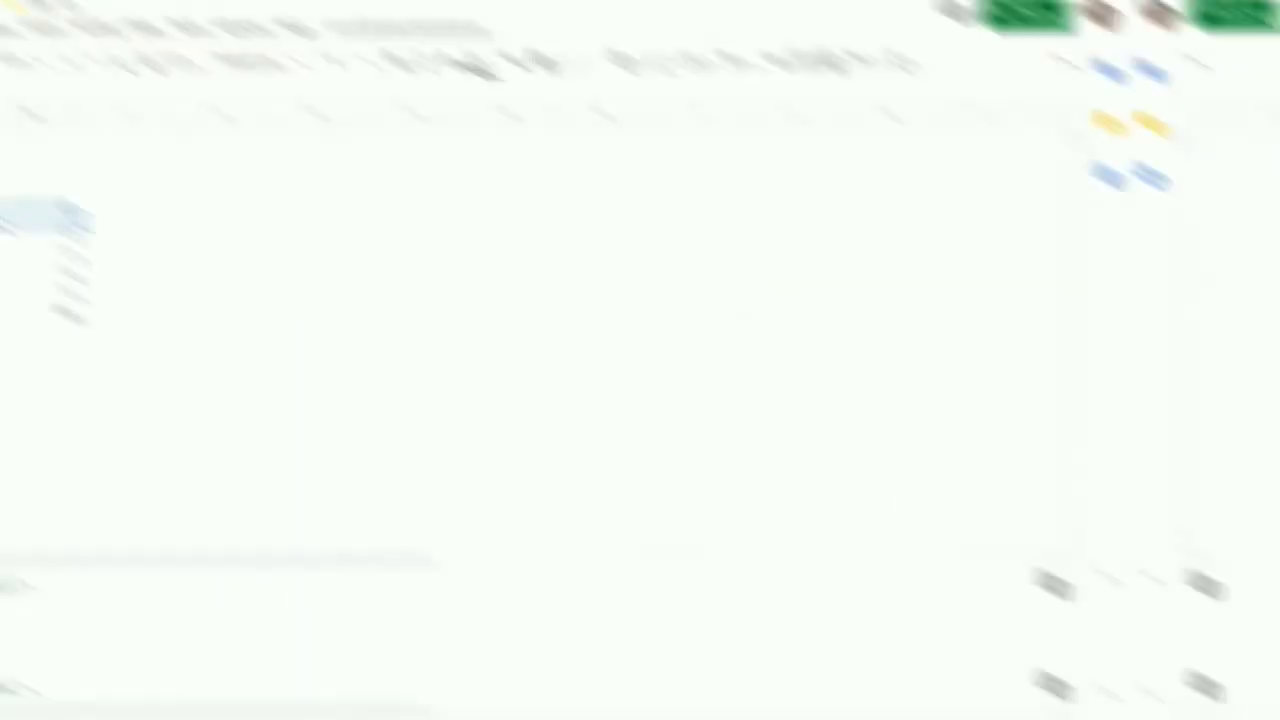
click(151, 301)
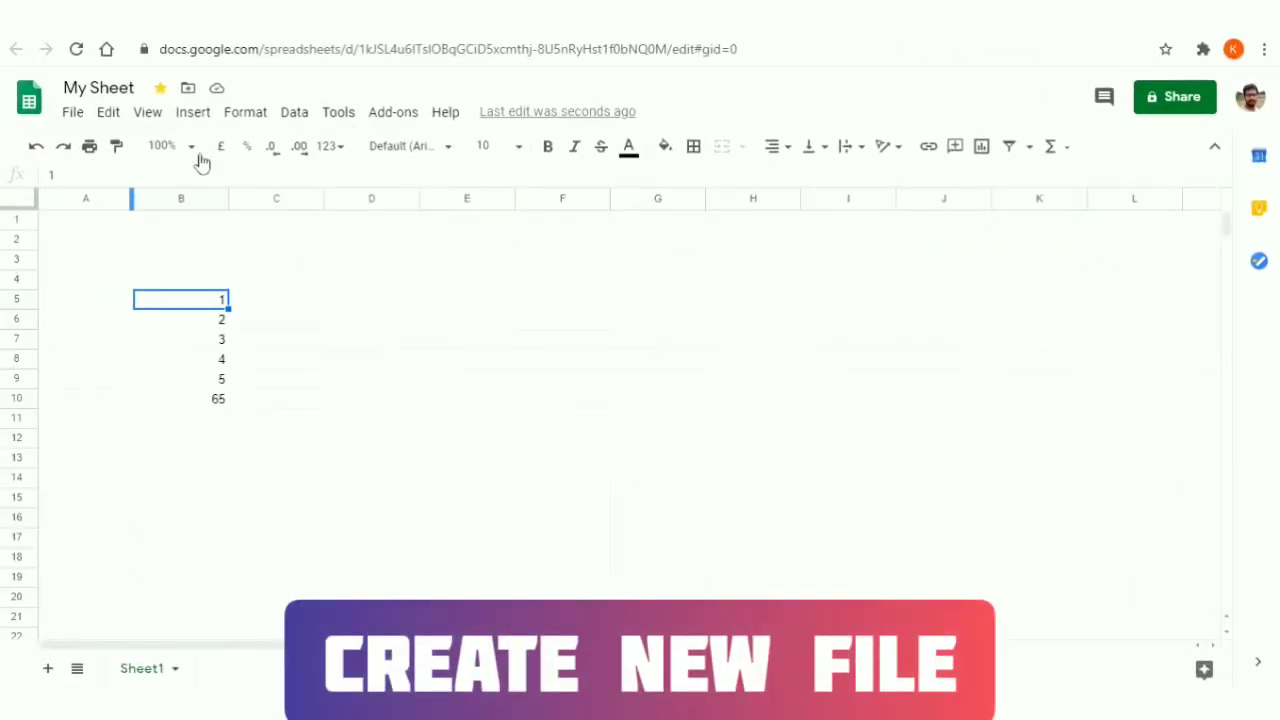
- Create another blank spreadsheet from within My Sheet
click(75, 115)
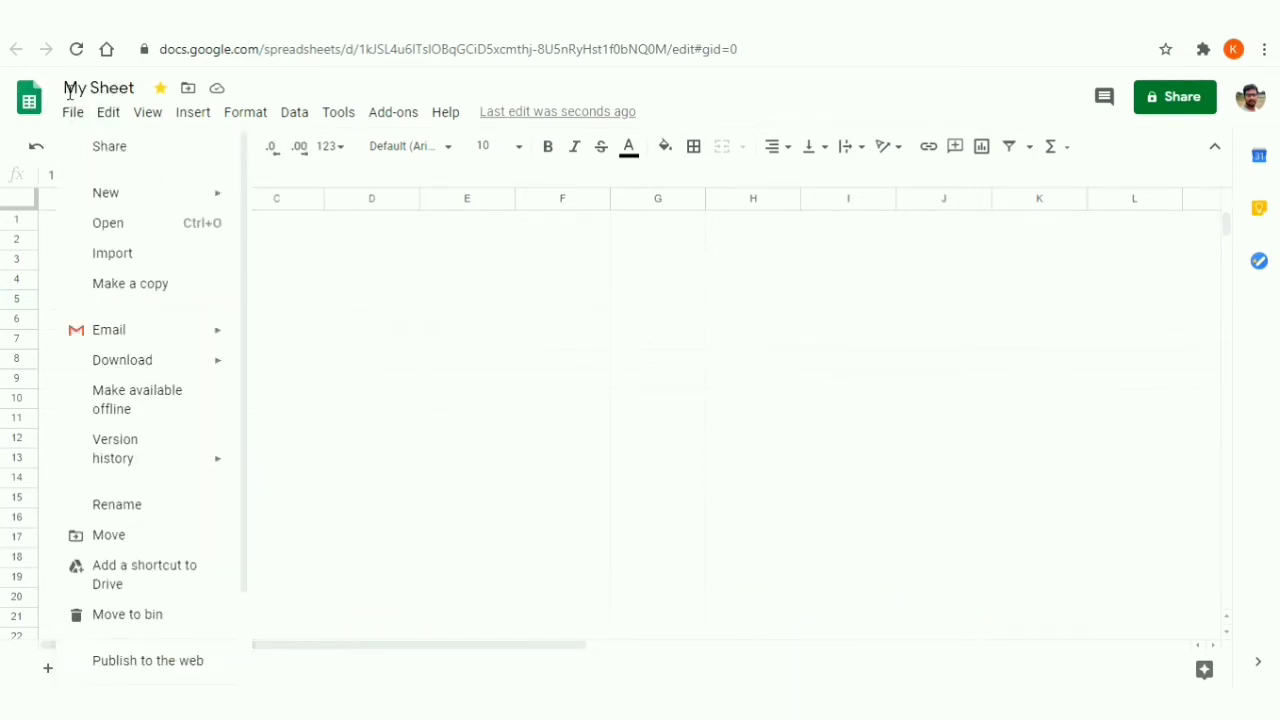
mouse_move(100, 203)
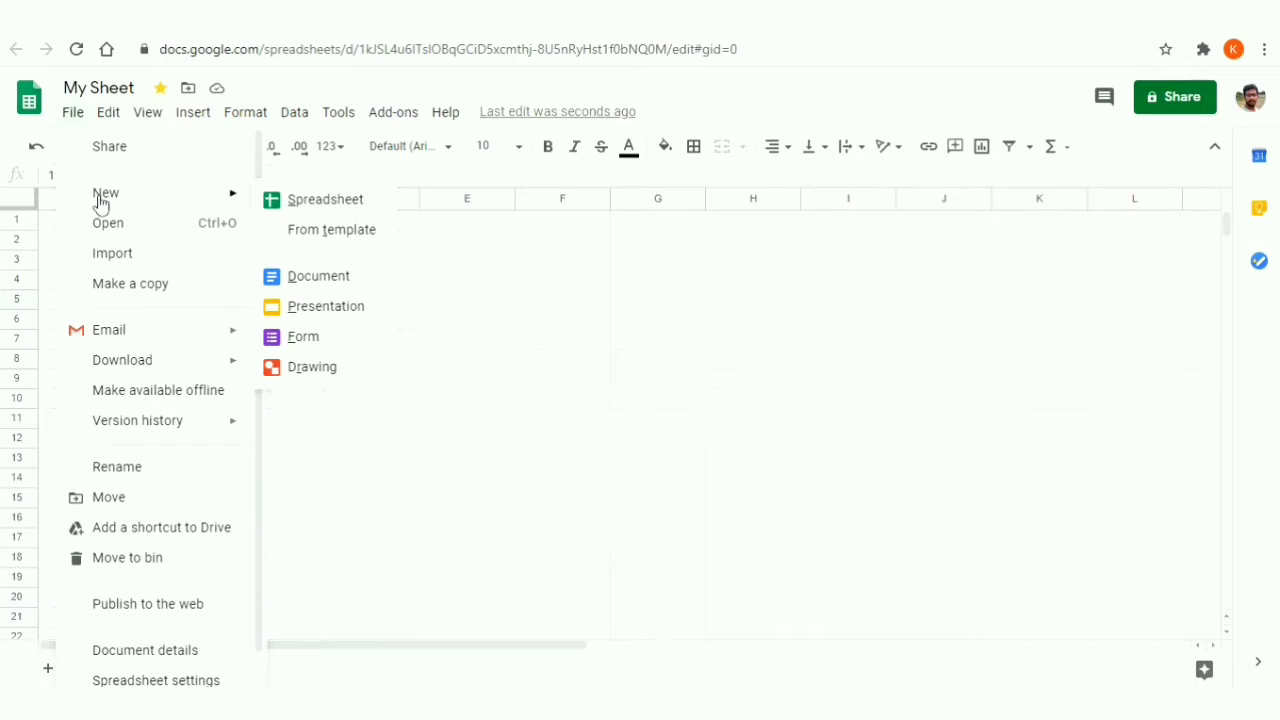
click(290, 202)
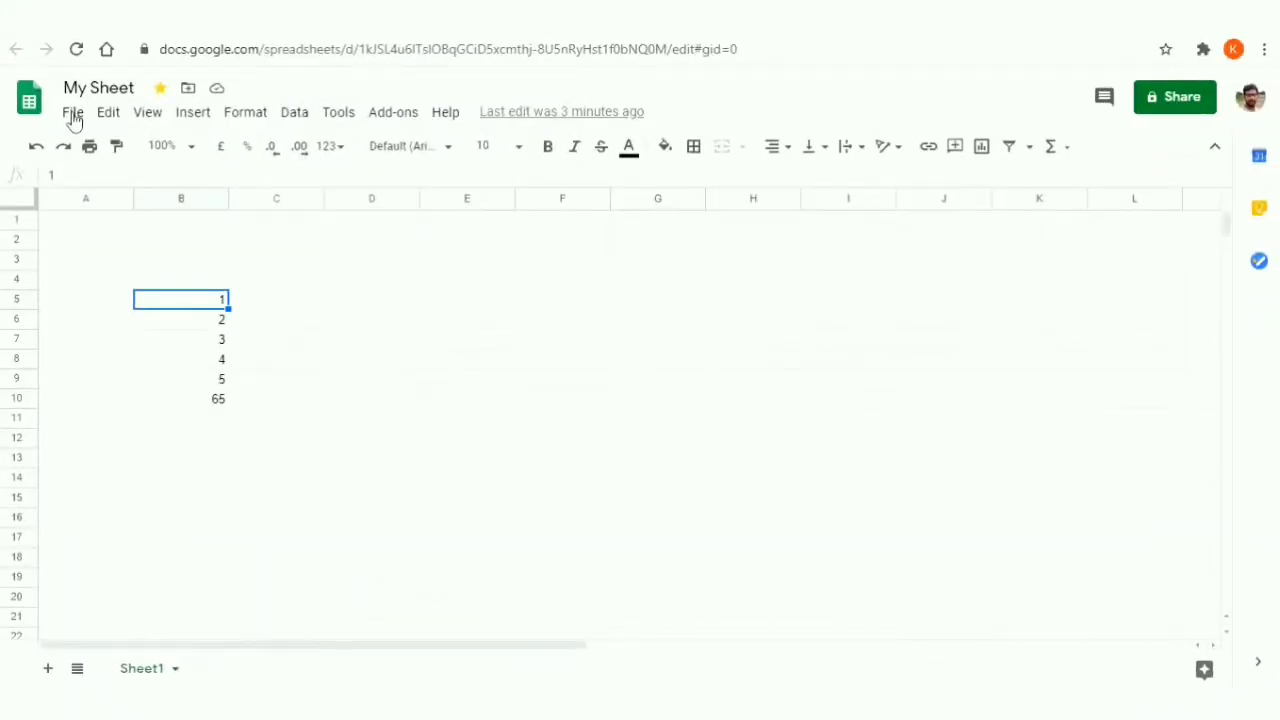
- Examine the sources for opening a file: the Basic Spreadsheet folder in My Drive, Shared with Me, Starred, Recent and Upload
click(73, 114)
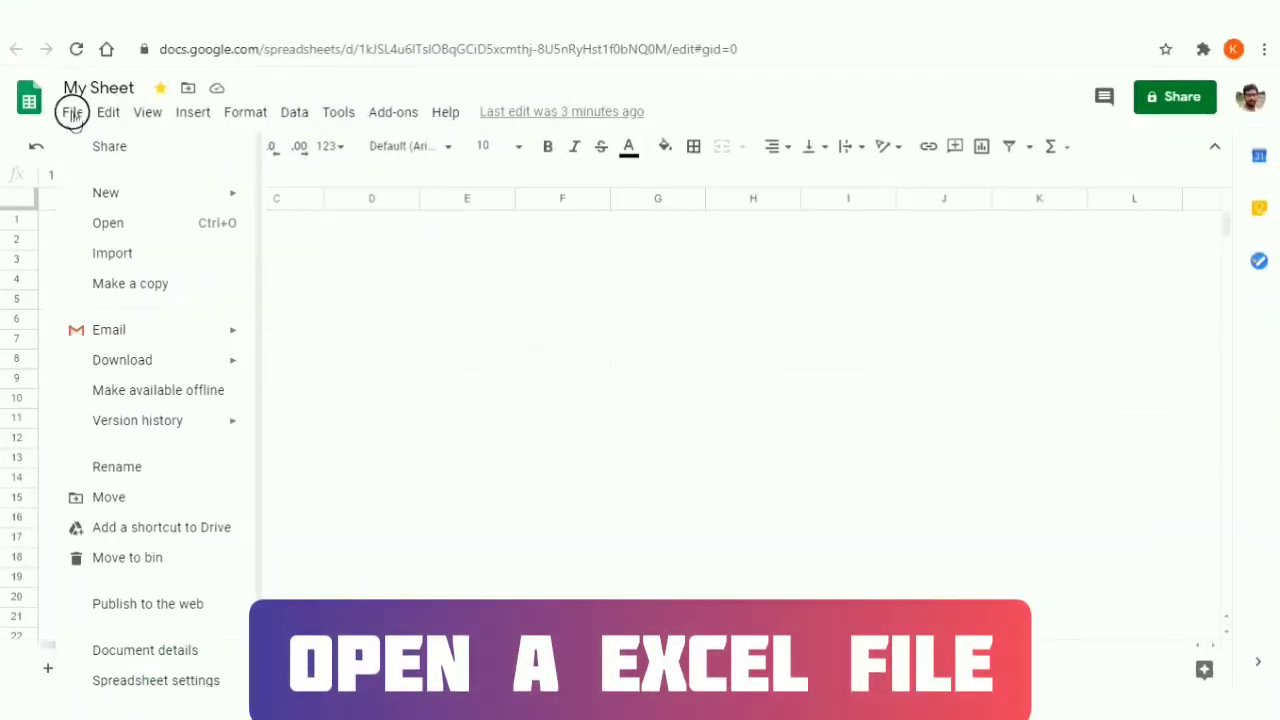
click(111, 233)
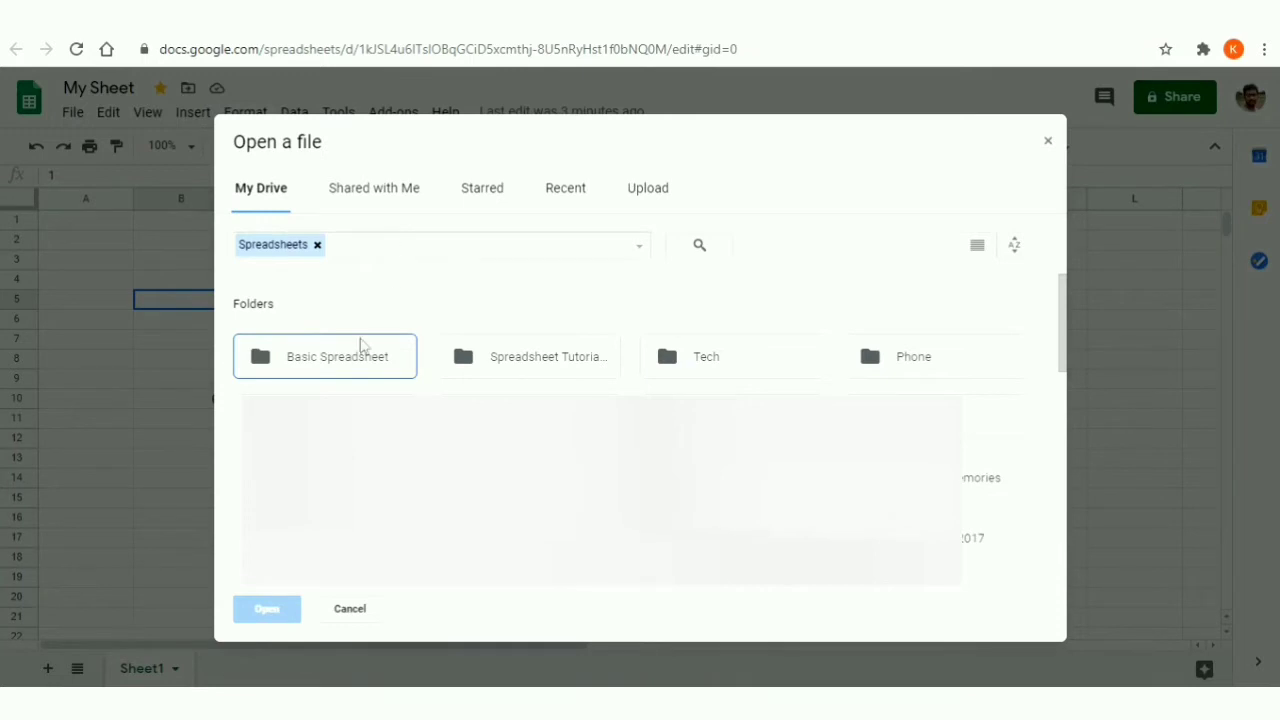
double_click(327, 369)
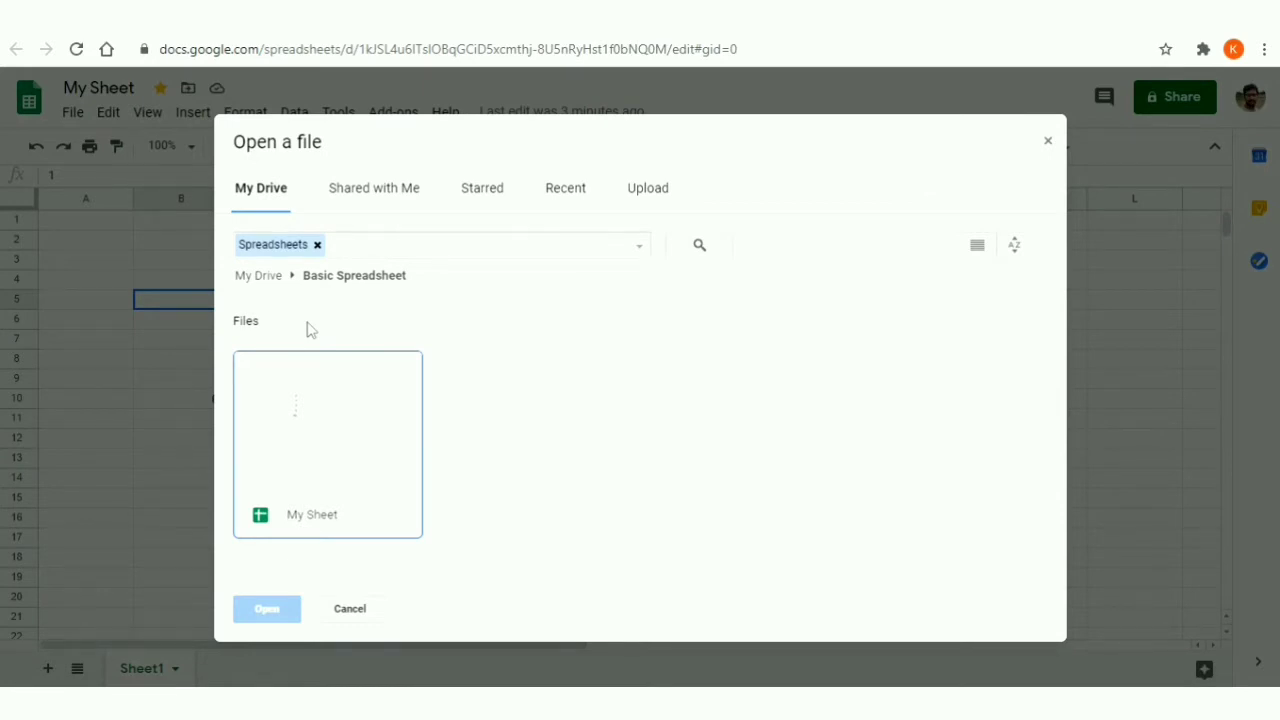
click(377, 188)
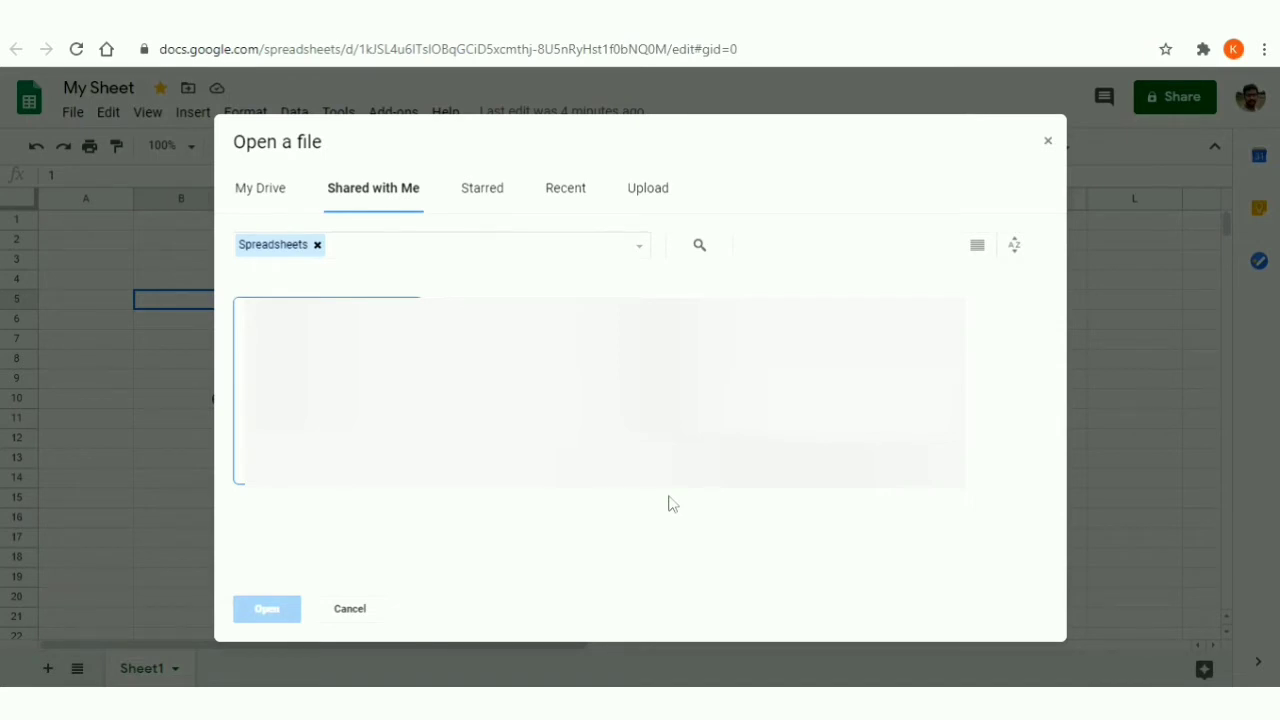
click(490, 197)
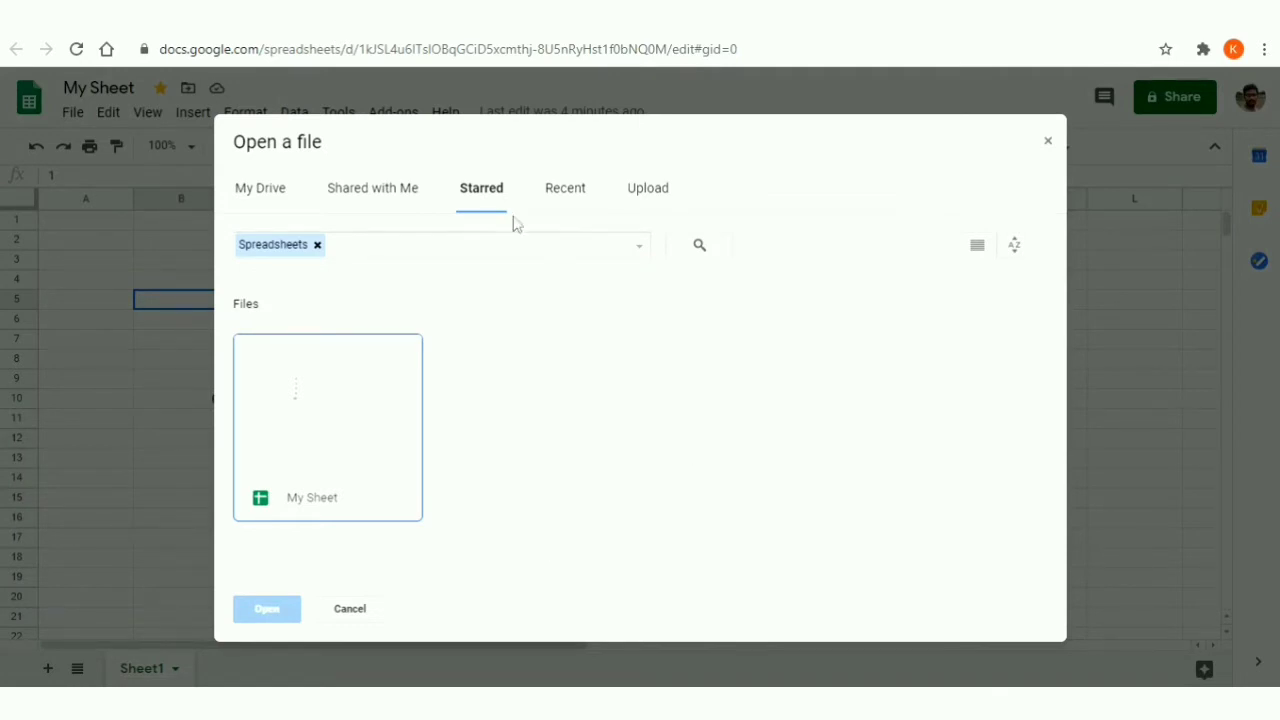
click(563, 195)
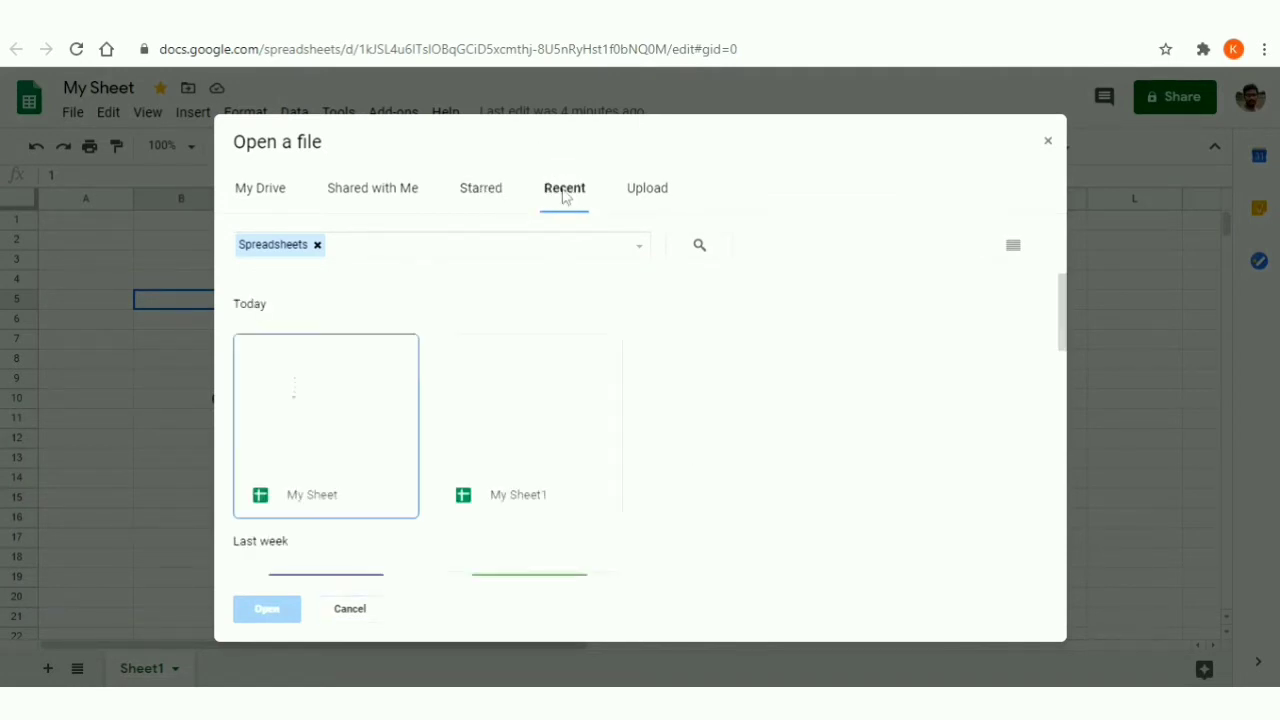
click(657, 196)
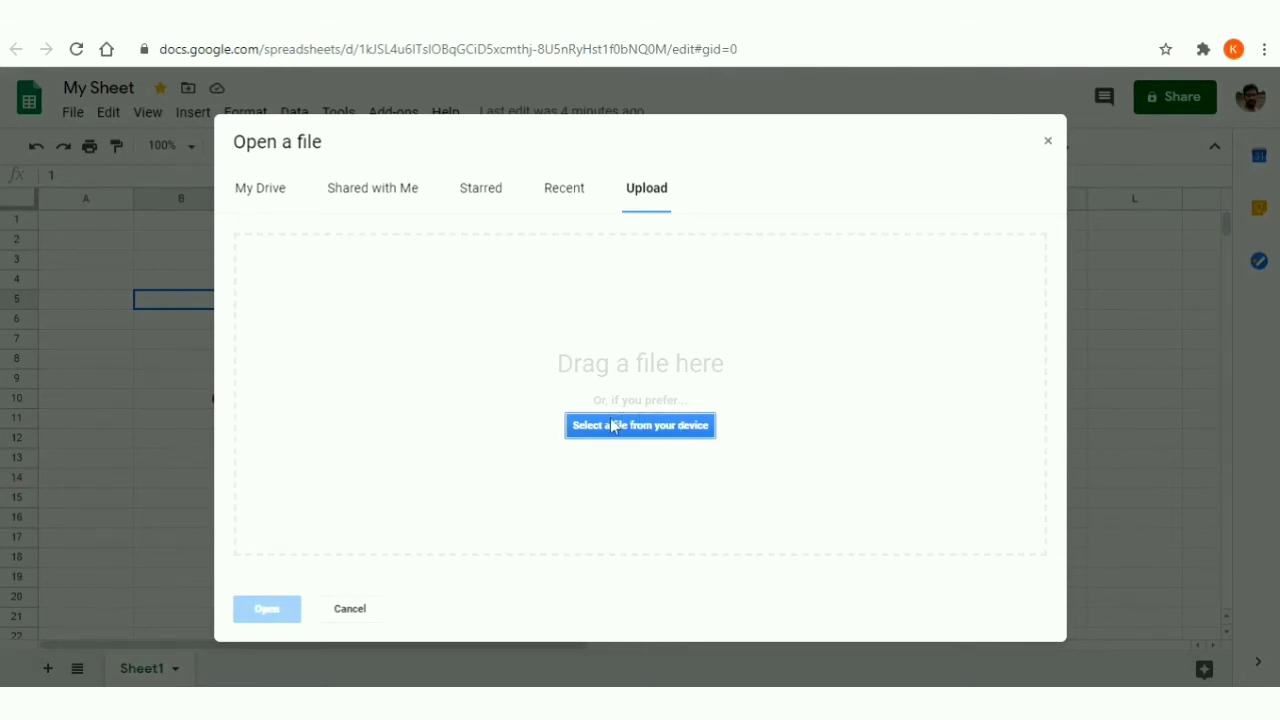
- Dismiss the file-opening dialog, bring it up again and close it without choosing a file
click(350, 609)
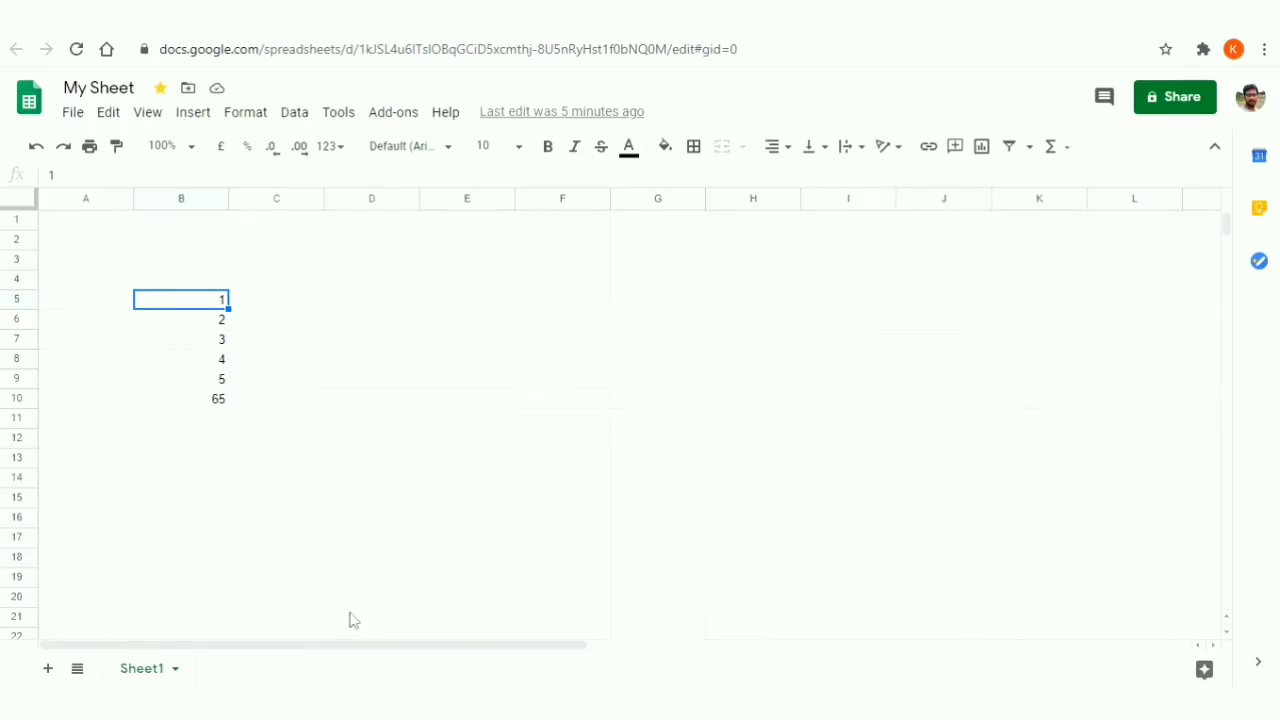
key(ctrl+o)
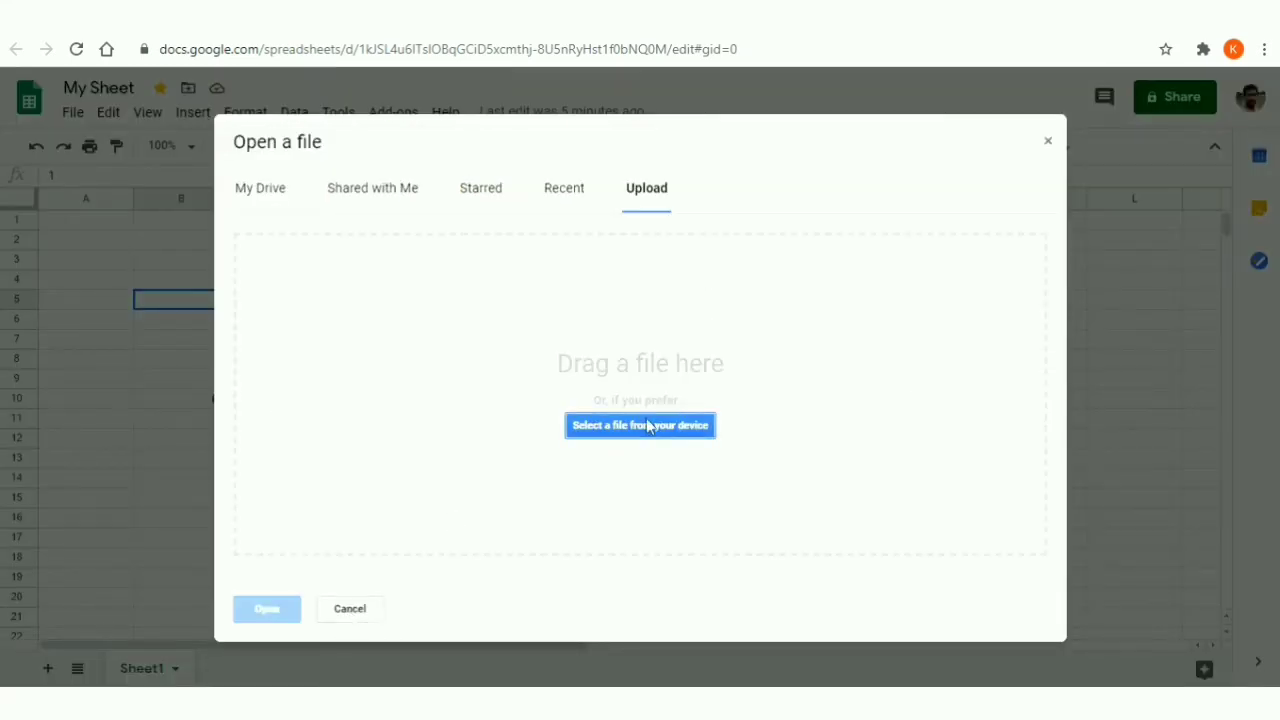
click(1048, 141)
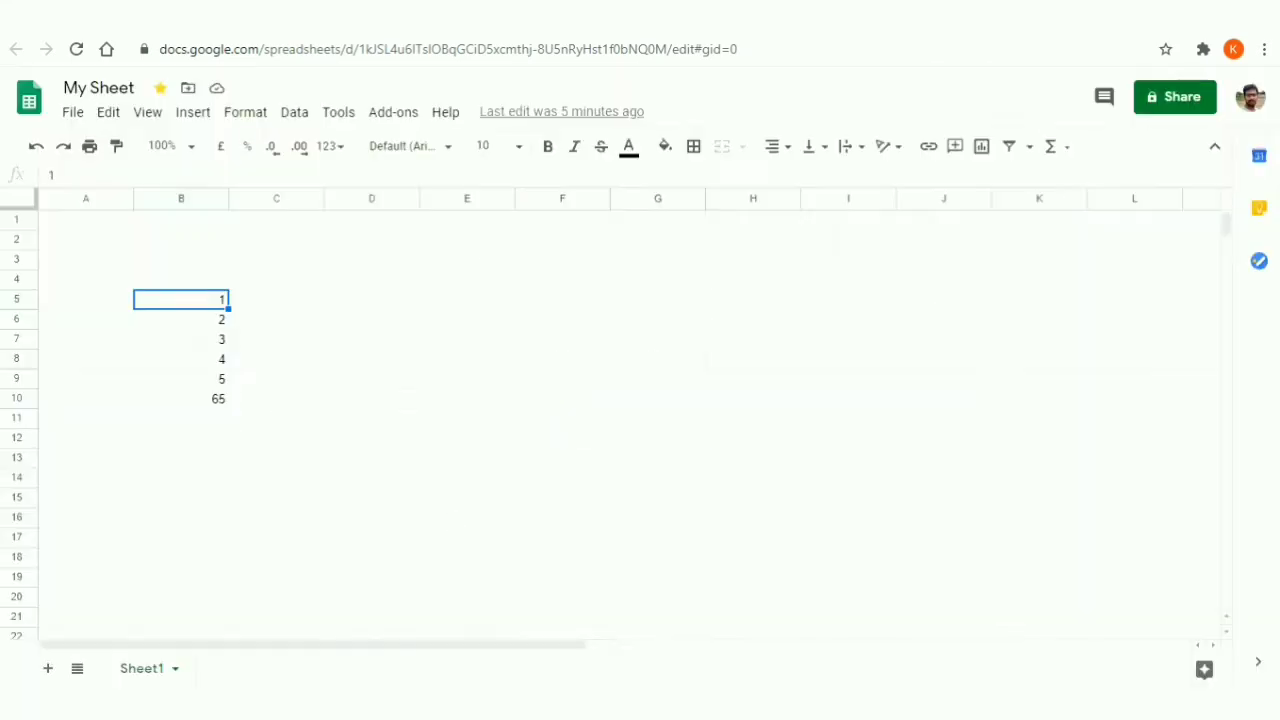
- Start emailing My Sheet as an attachment and fill in the recipient's e-mail address
click(72, 112)
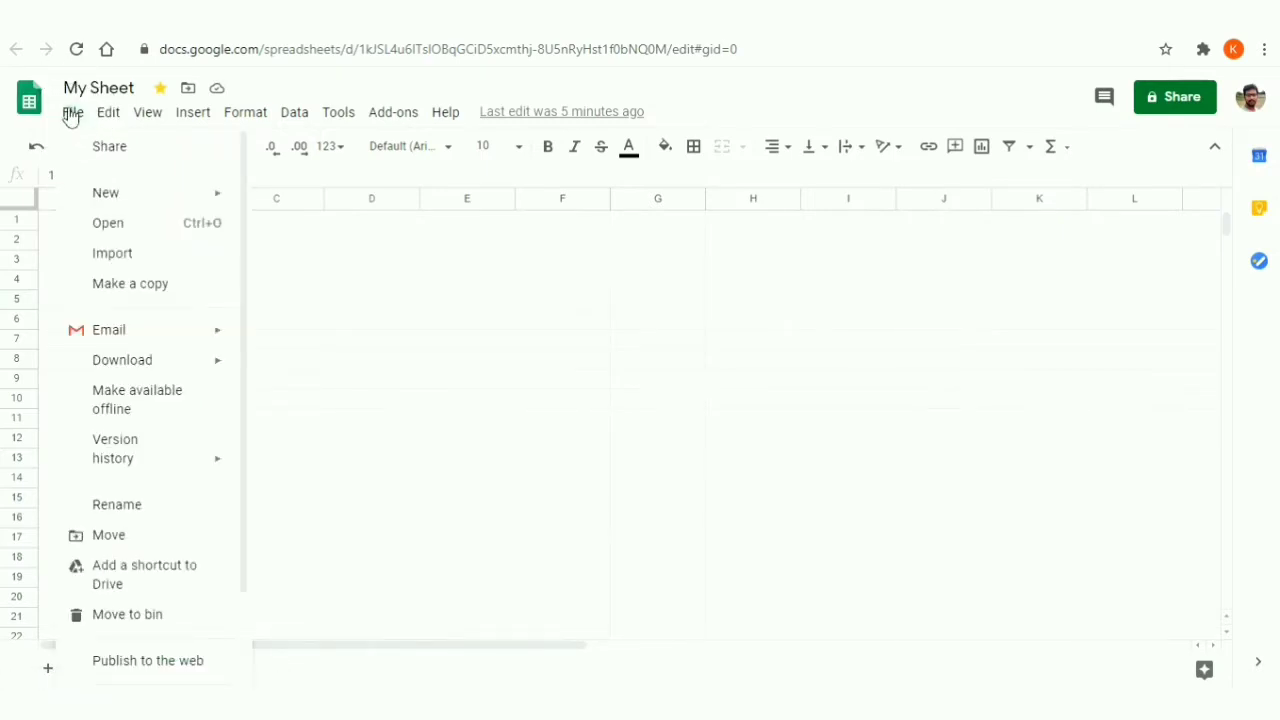
mouse_move(117, 340)
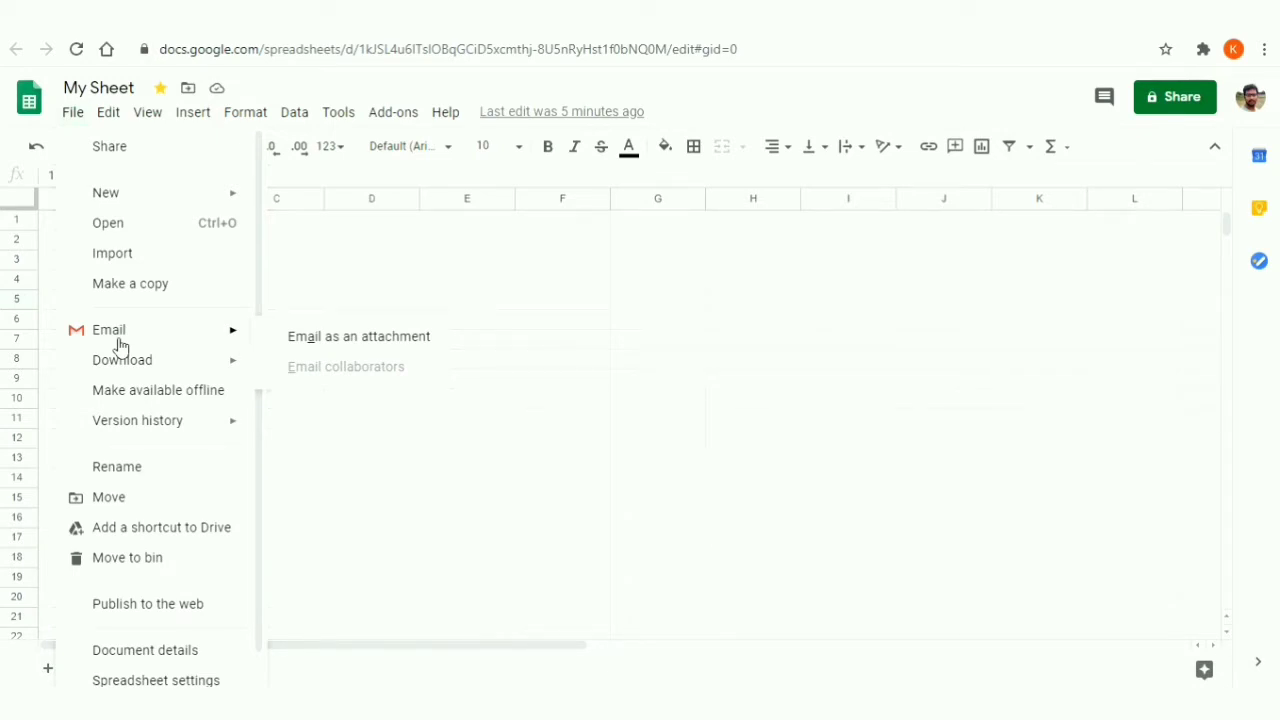
click(338, 344)
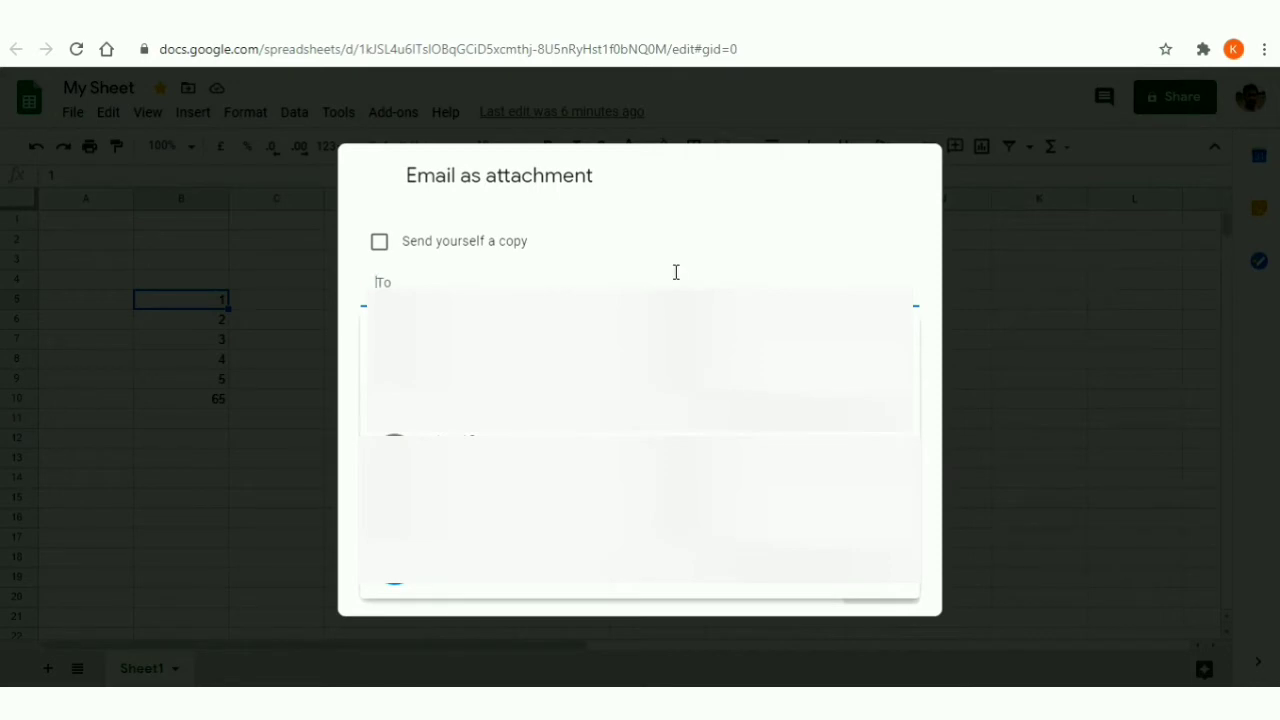
text(nkshil)
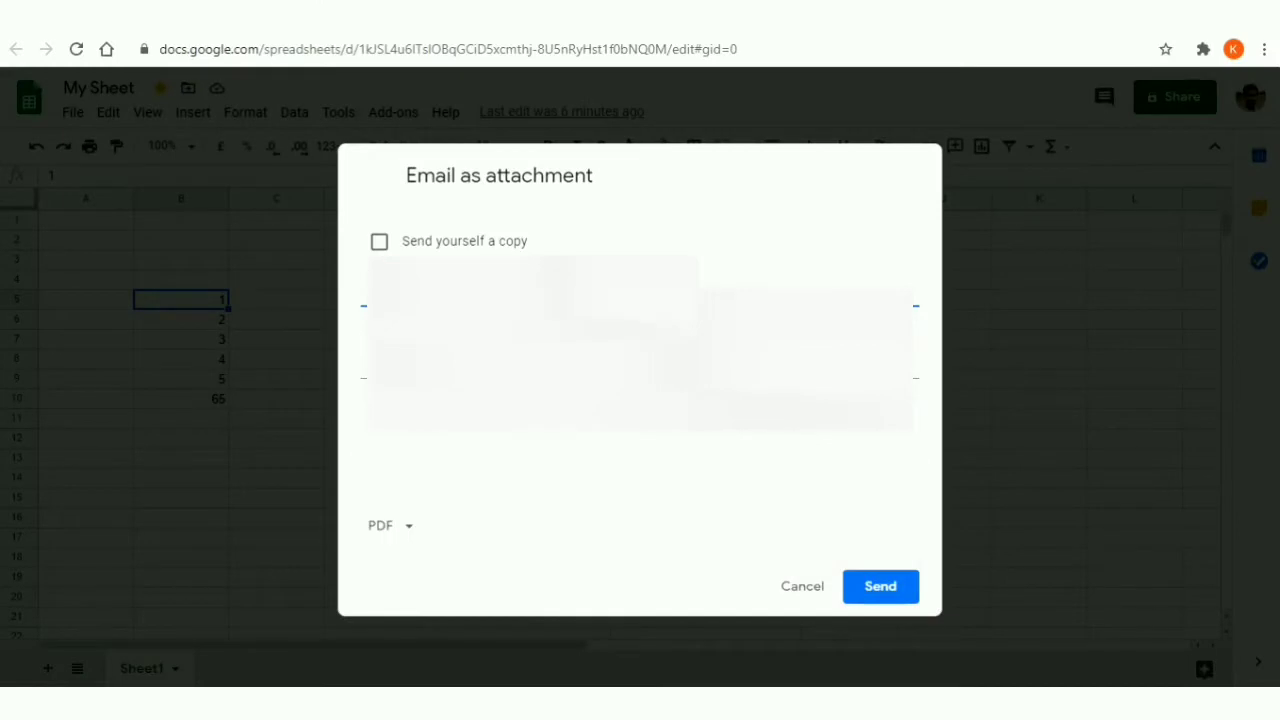
click(437, 443)
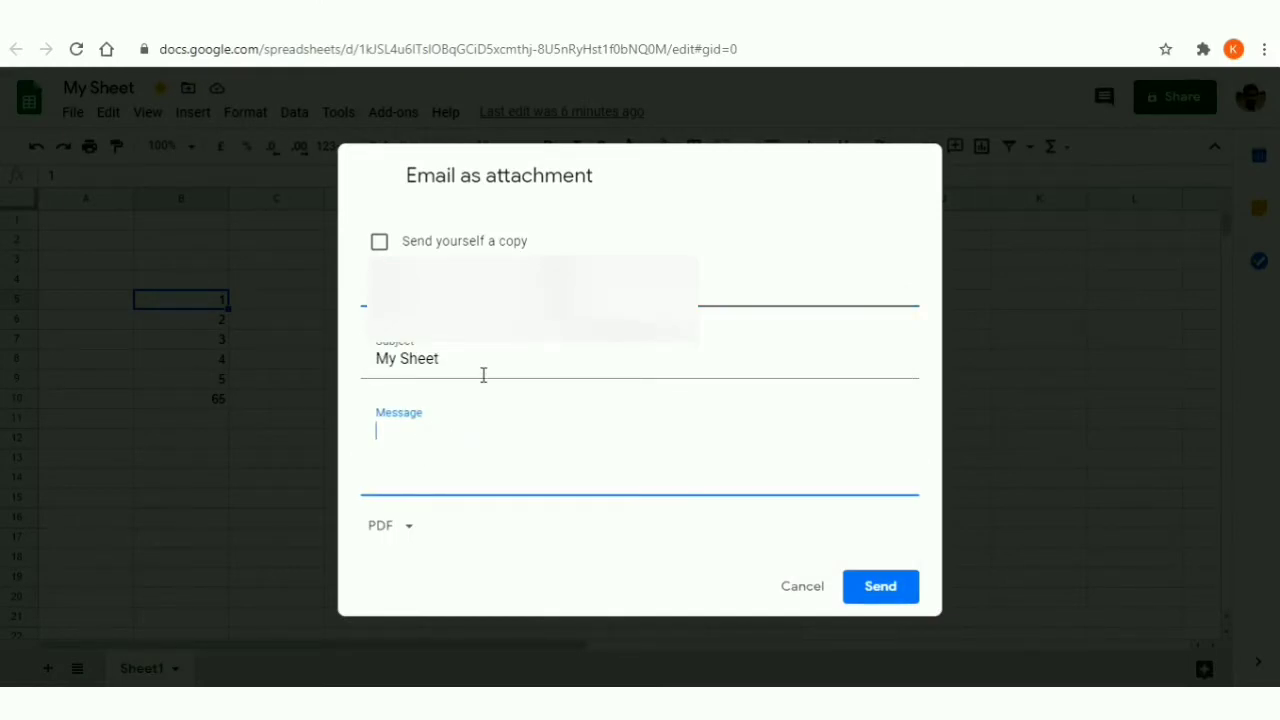
- Keep PDF as the attachment format, write the message "My First Sheet" and send the email
click(402, 537)
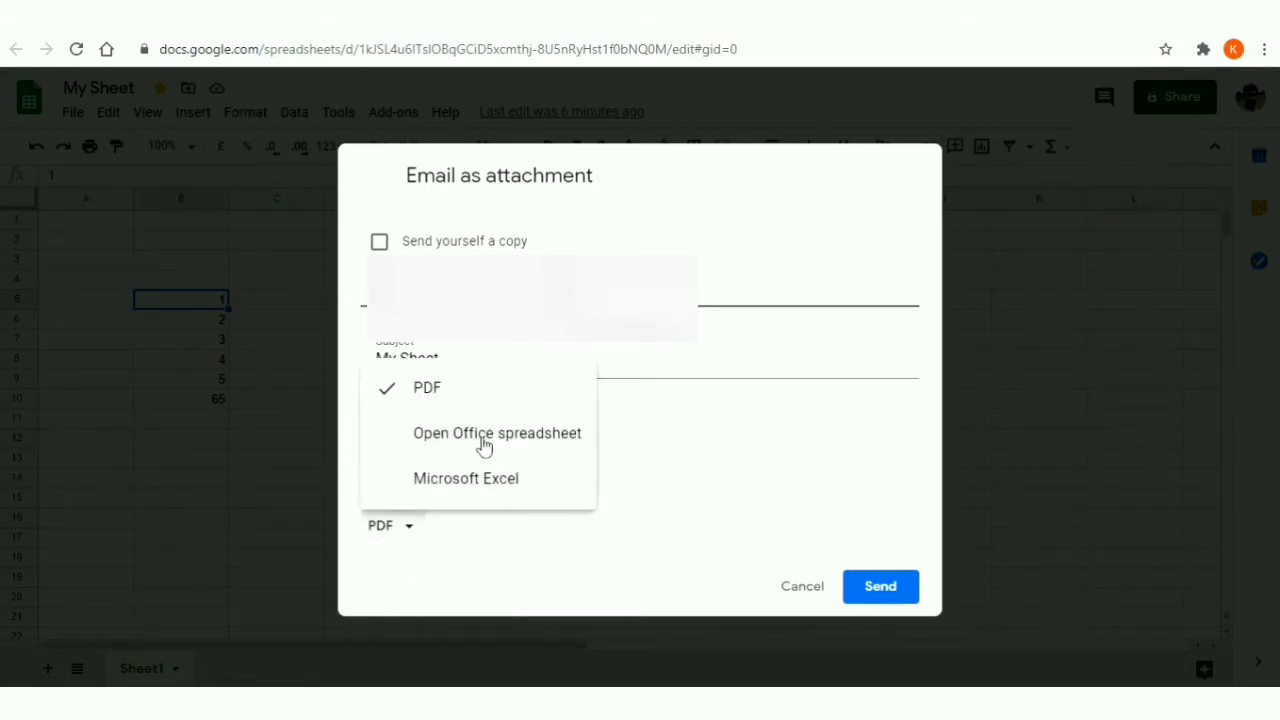
click(482, 376)
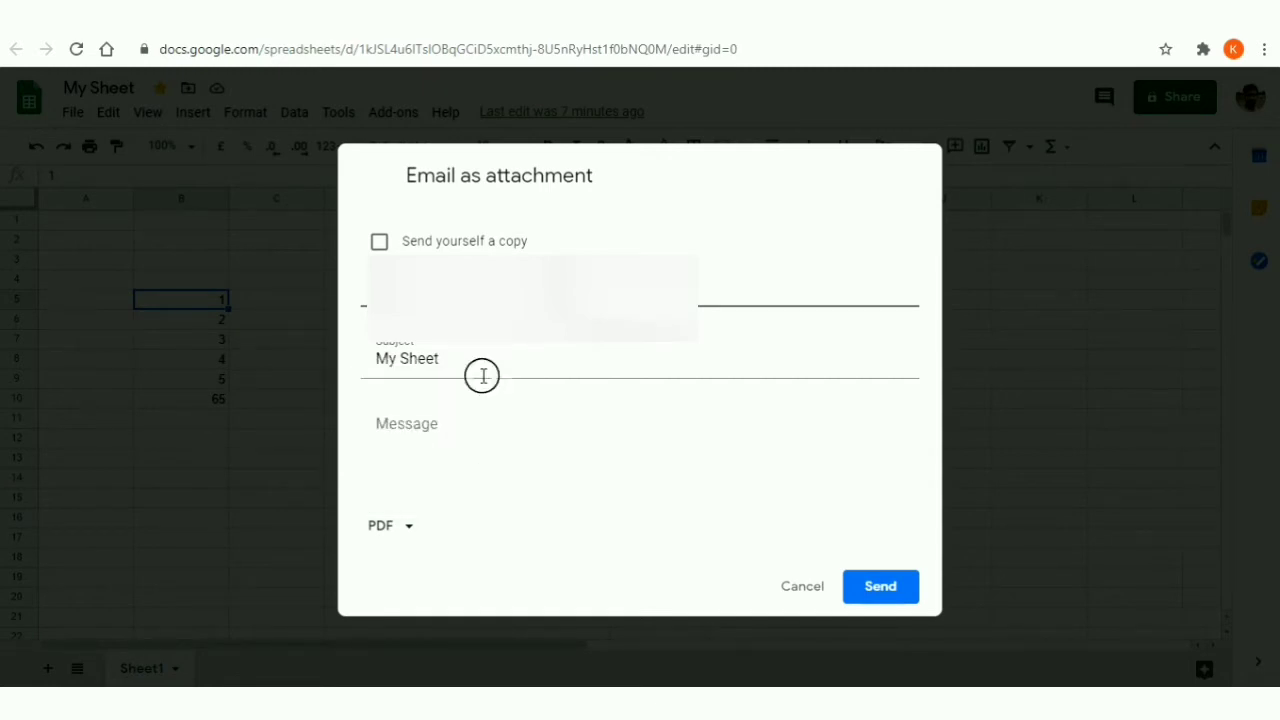
click(496, 428)
text(My)
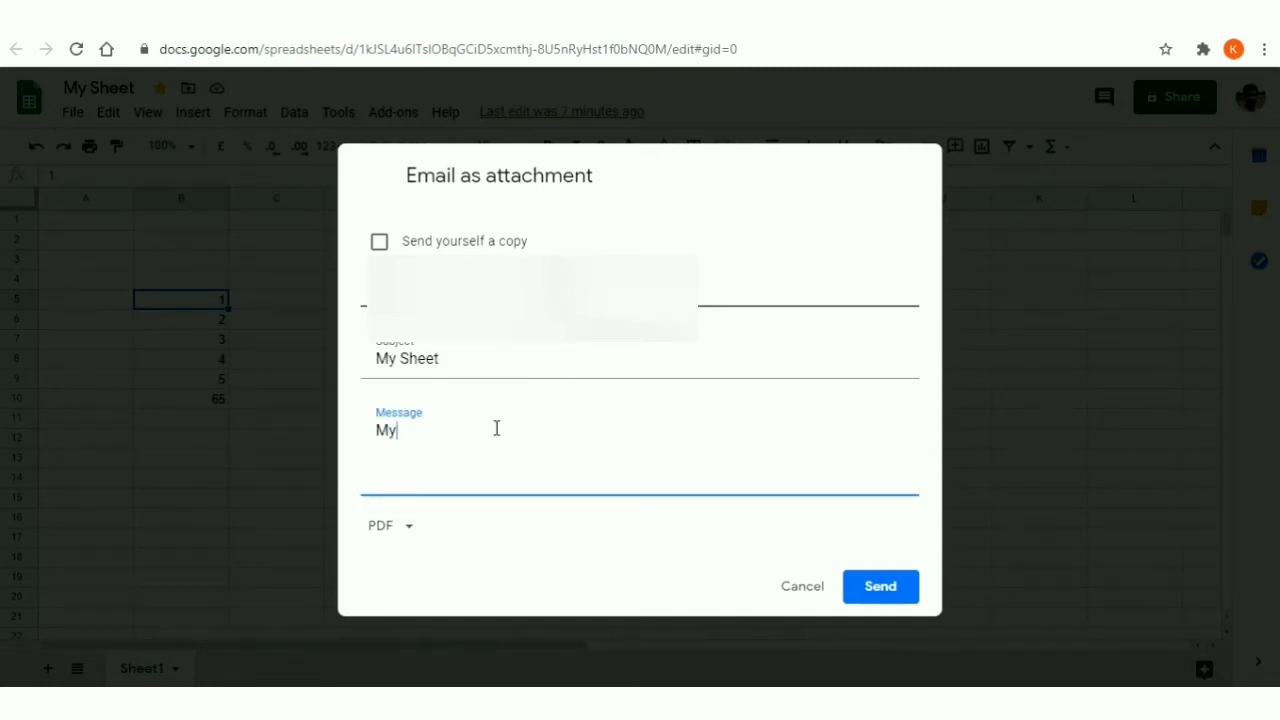
text( First Sheet)
click(889, 590)
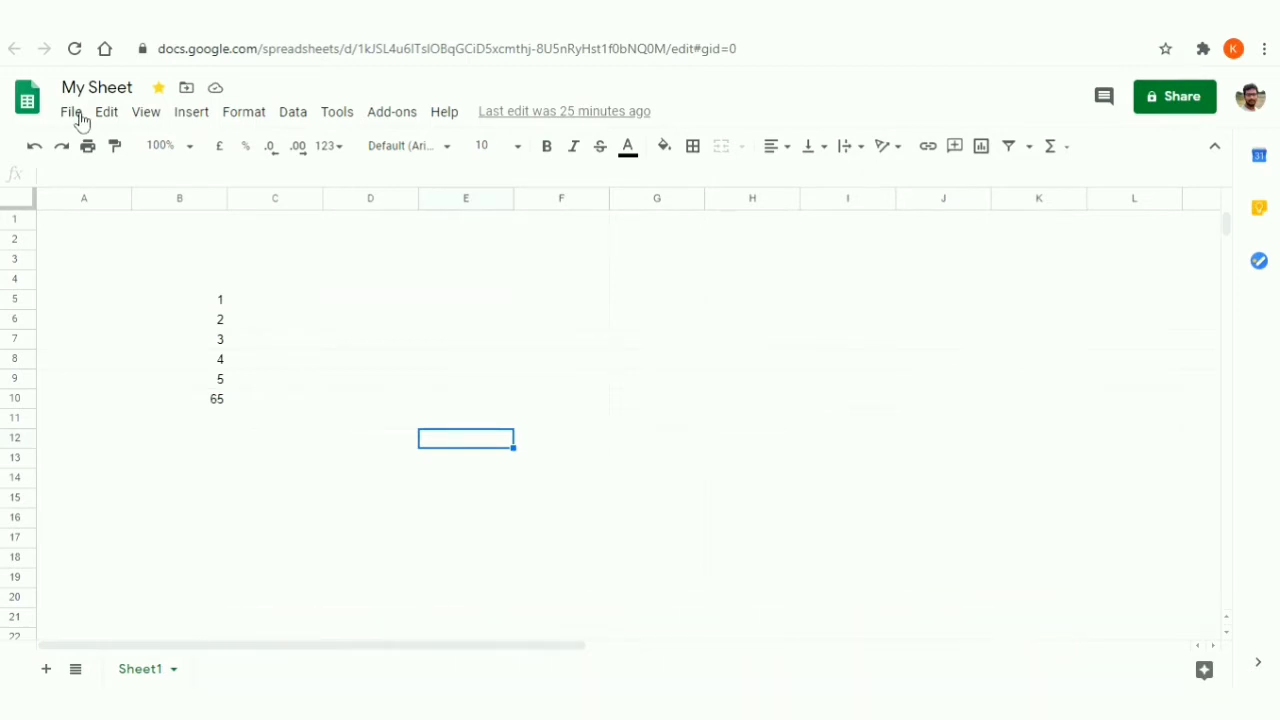
- Download the spreadsheet as a Microsoft Excel (.xlsx) file
click(78, 116)
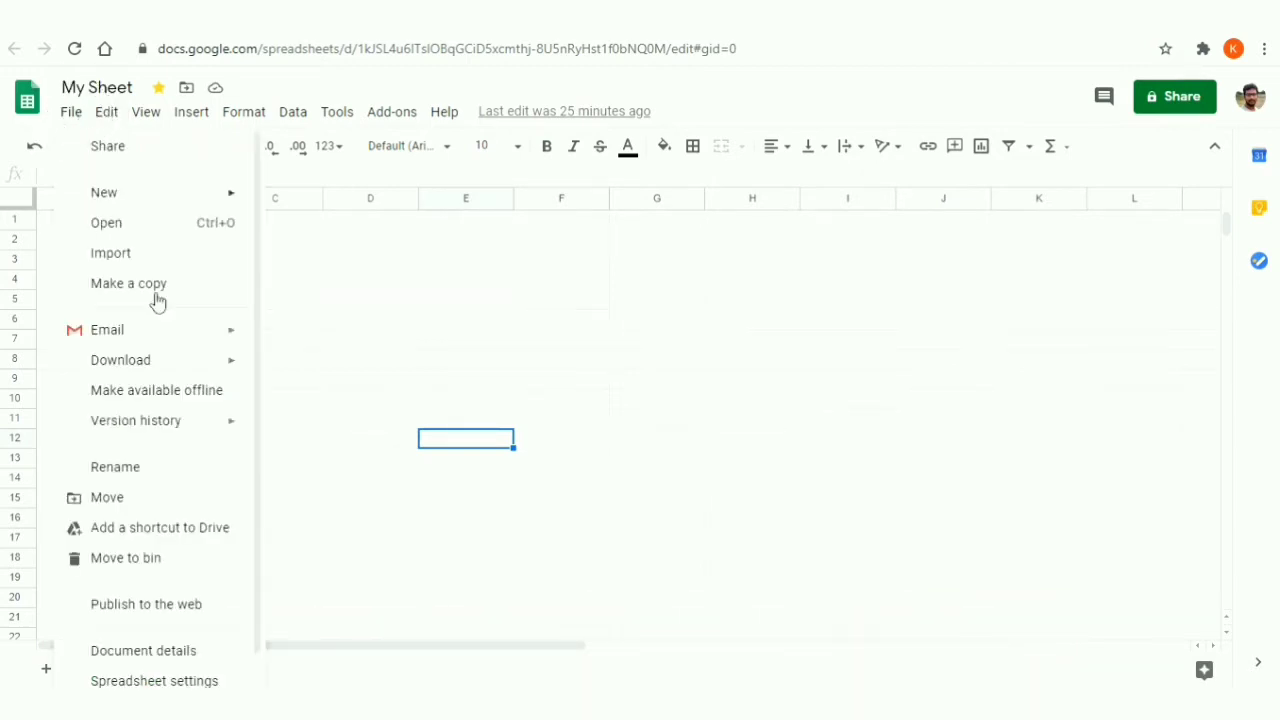
mouse_move(199, 372)
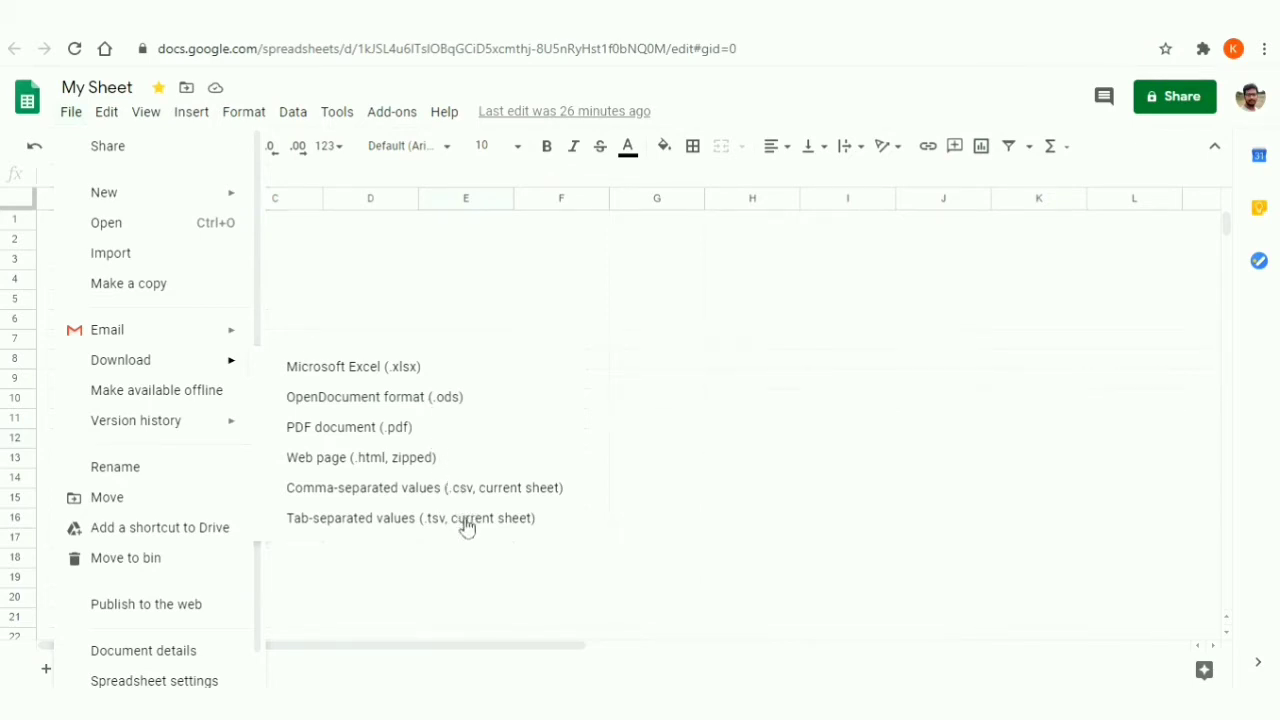
click(410, 372)
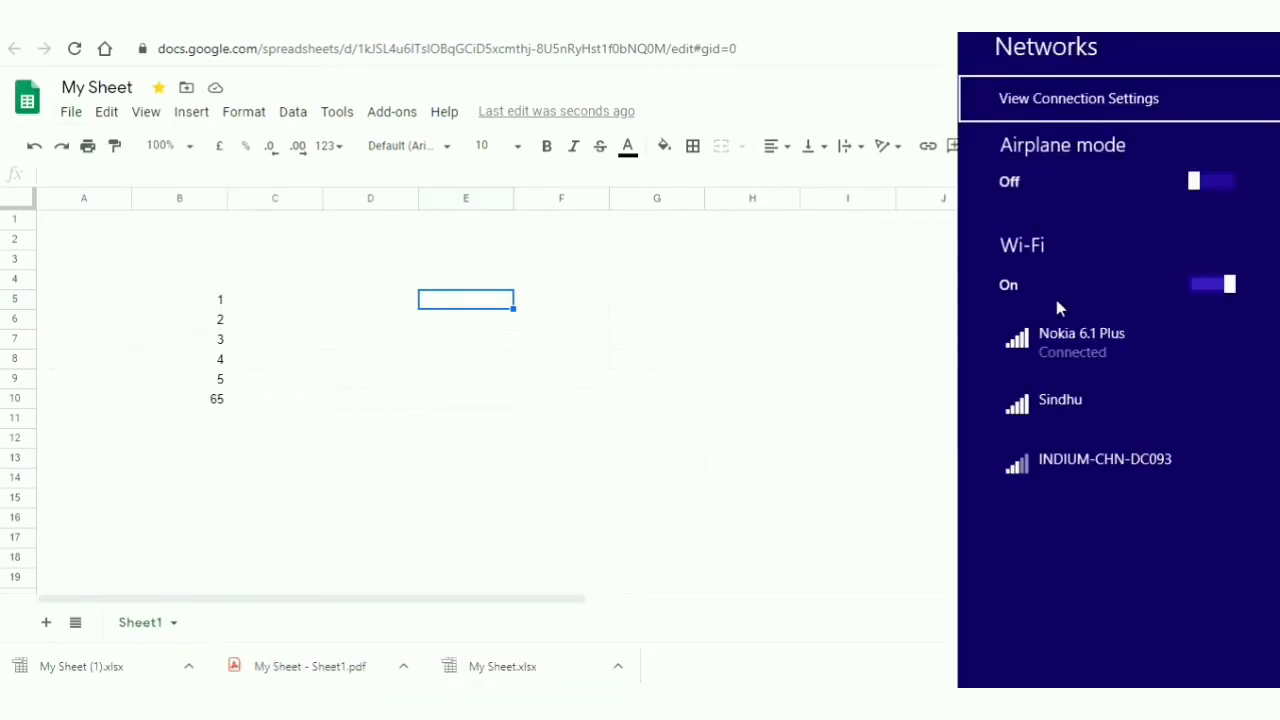
- Disconnect the computer from the Nokia 6.1 Plus Wi-Fi network and return to the spreadsheet
right_click(1094, 355)
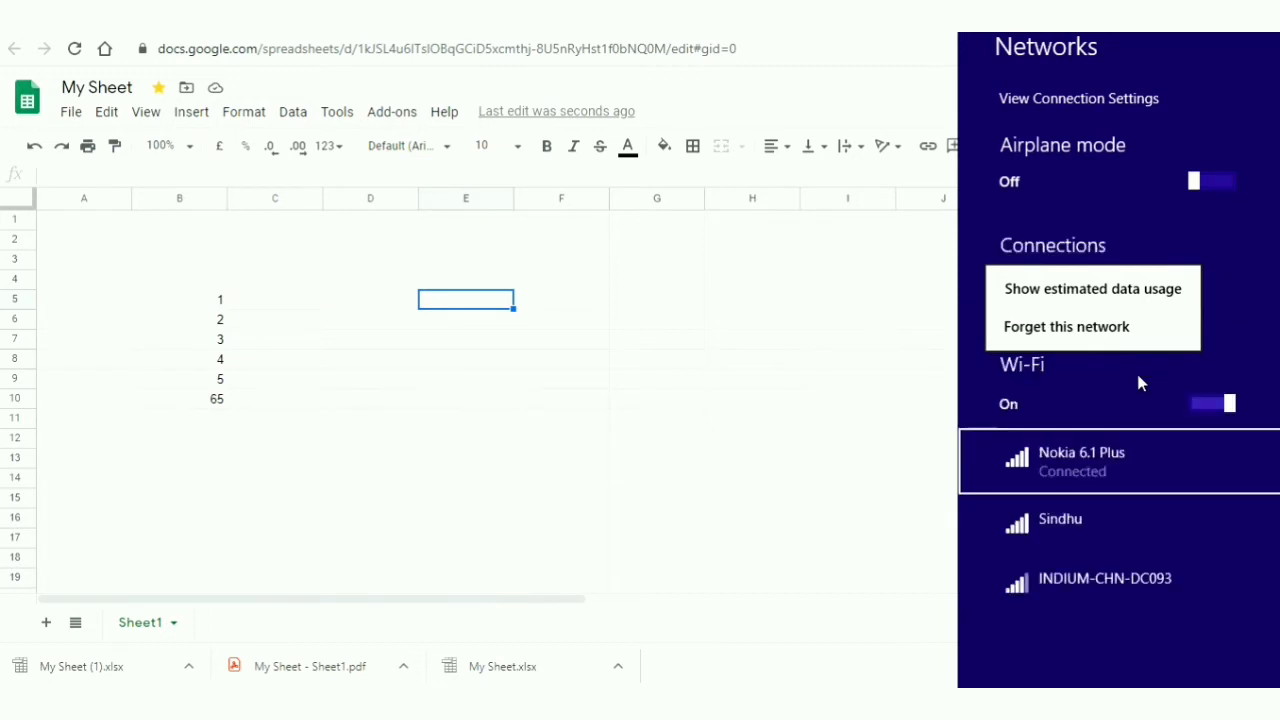
click(1117, 458)
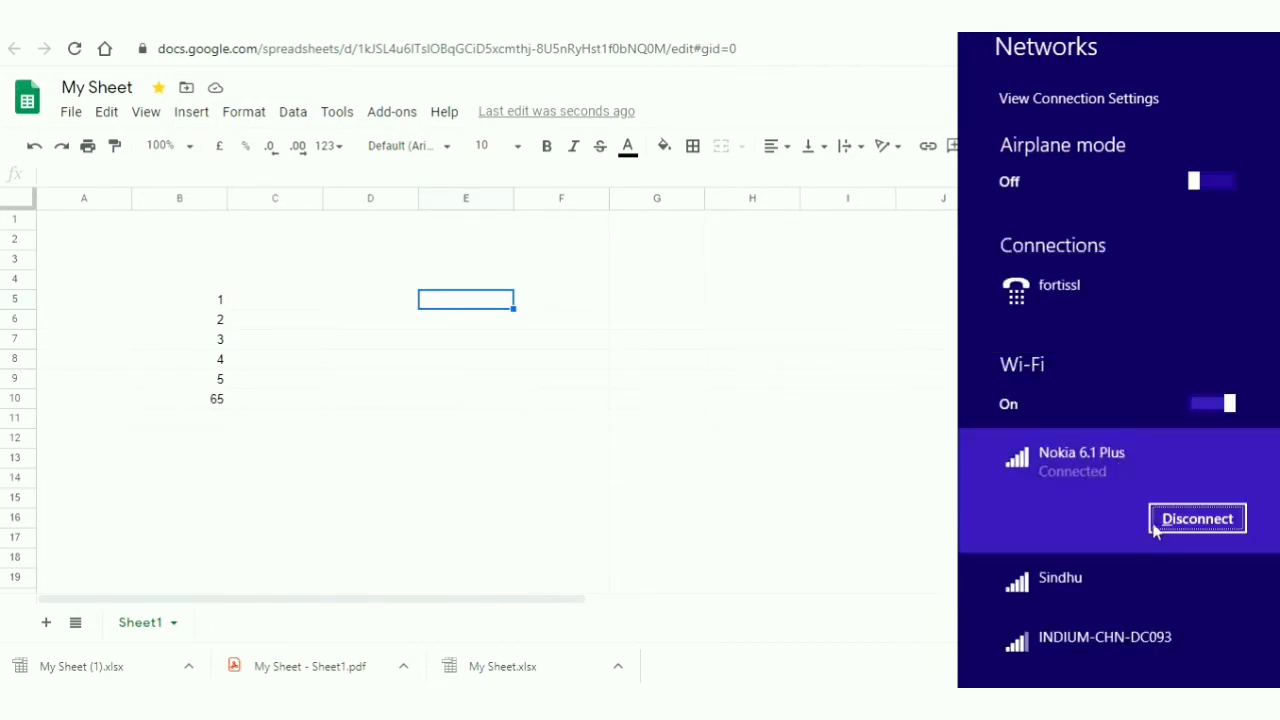
click(766, 438)
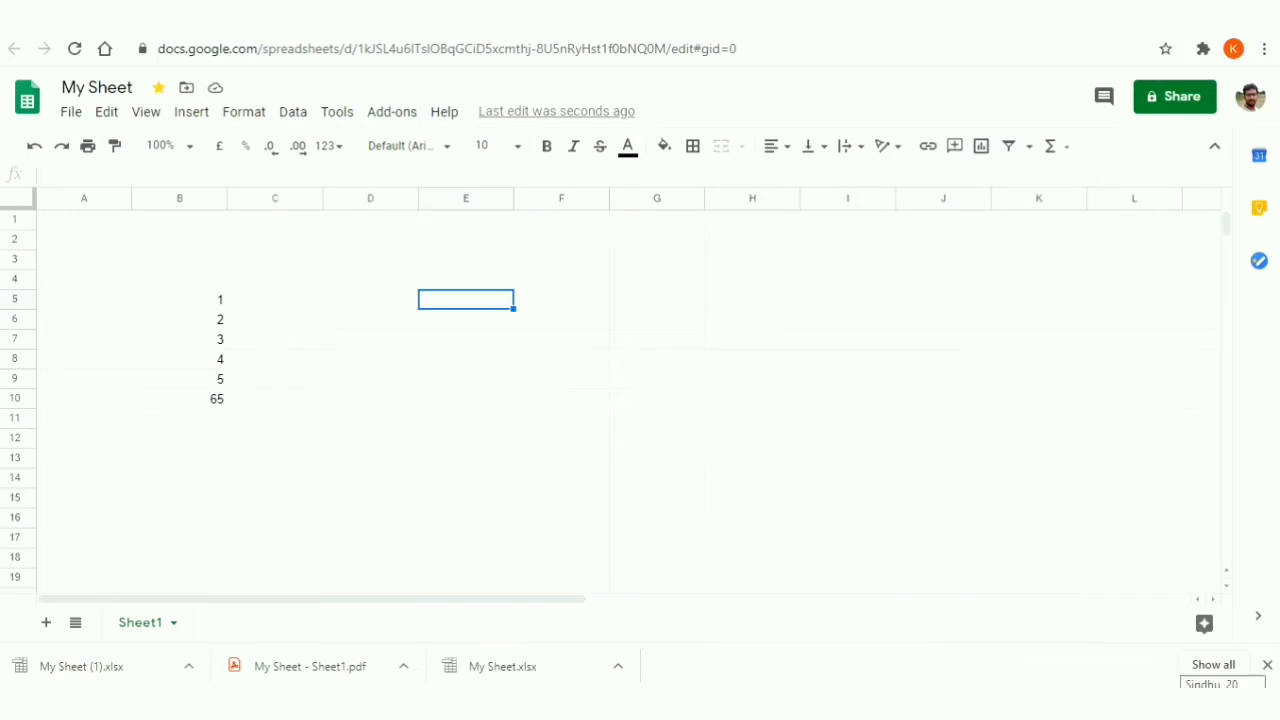
- Make My Sheet available offline
click(305, 292)
click(68, 115)
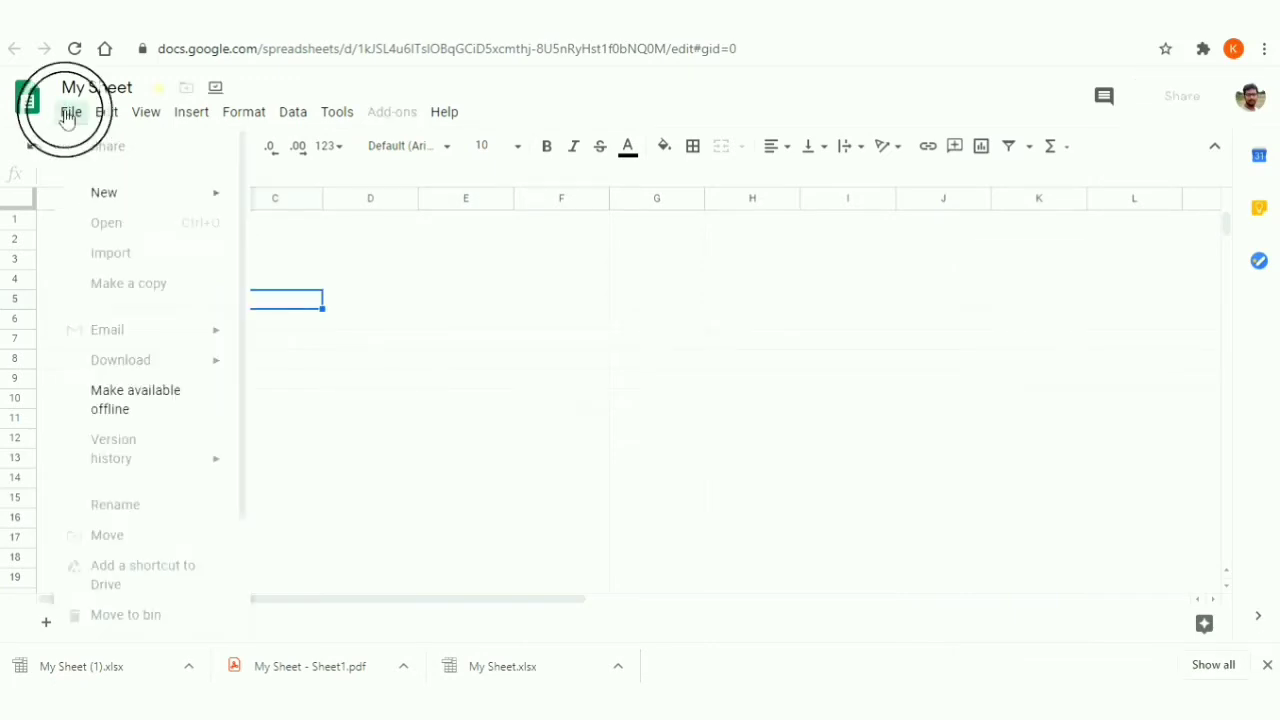
click(122, 414)
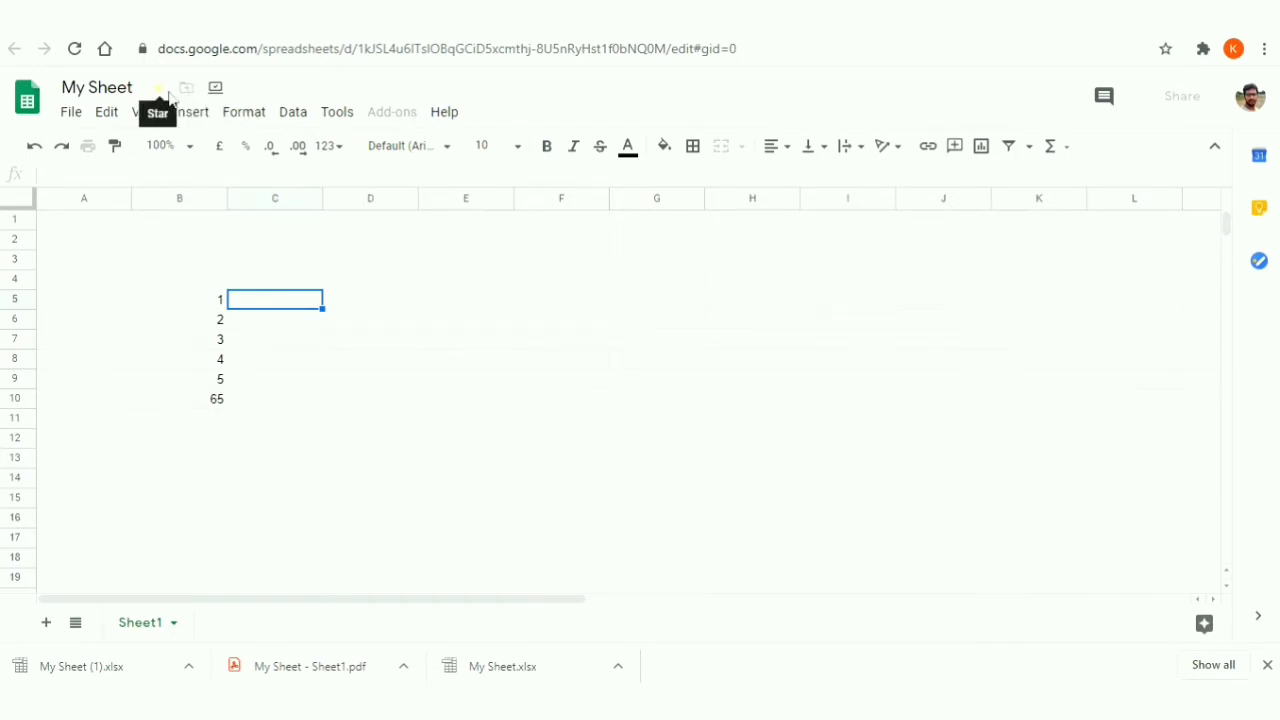
key(Right)
key(Right)
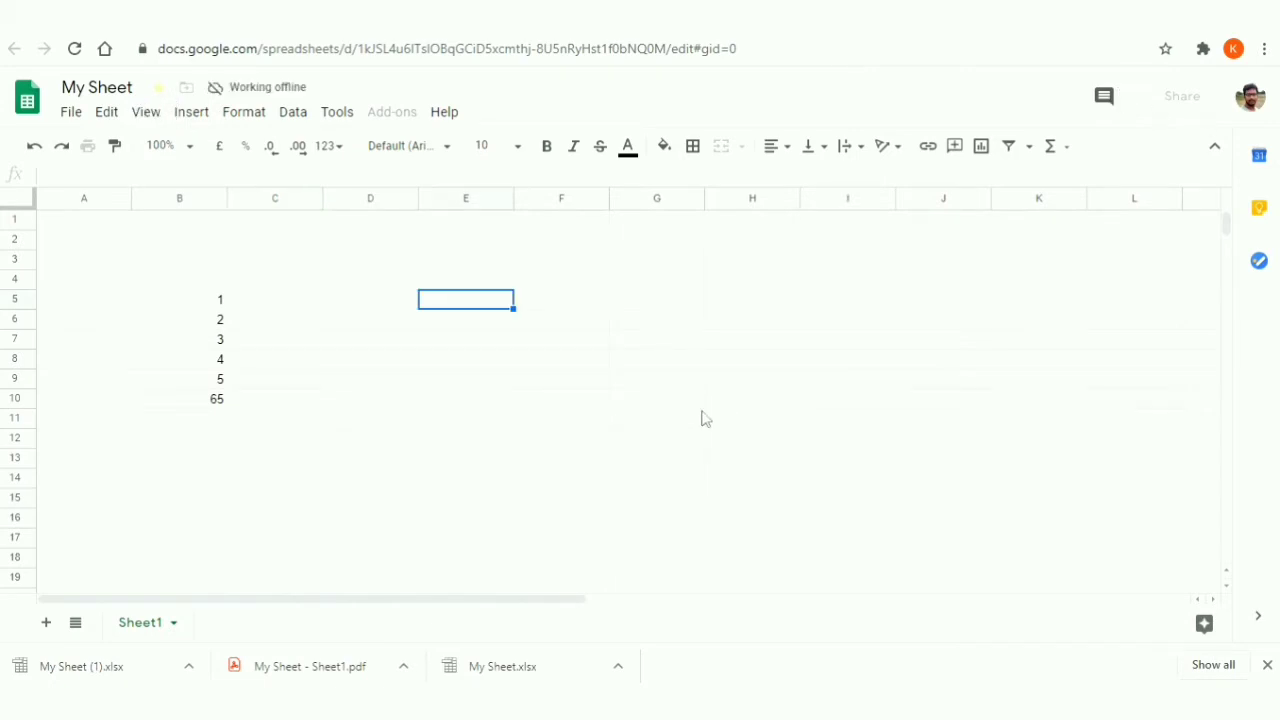
click(519, 341)
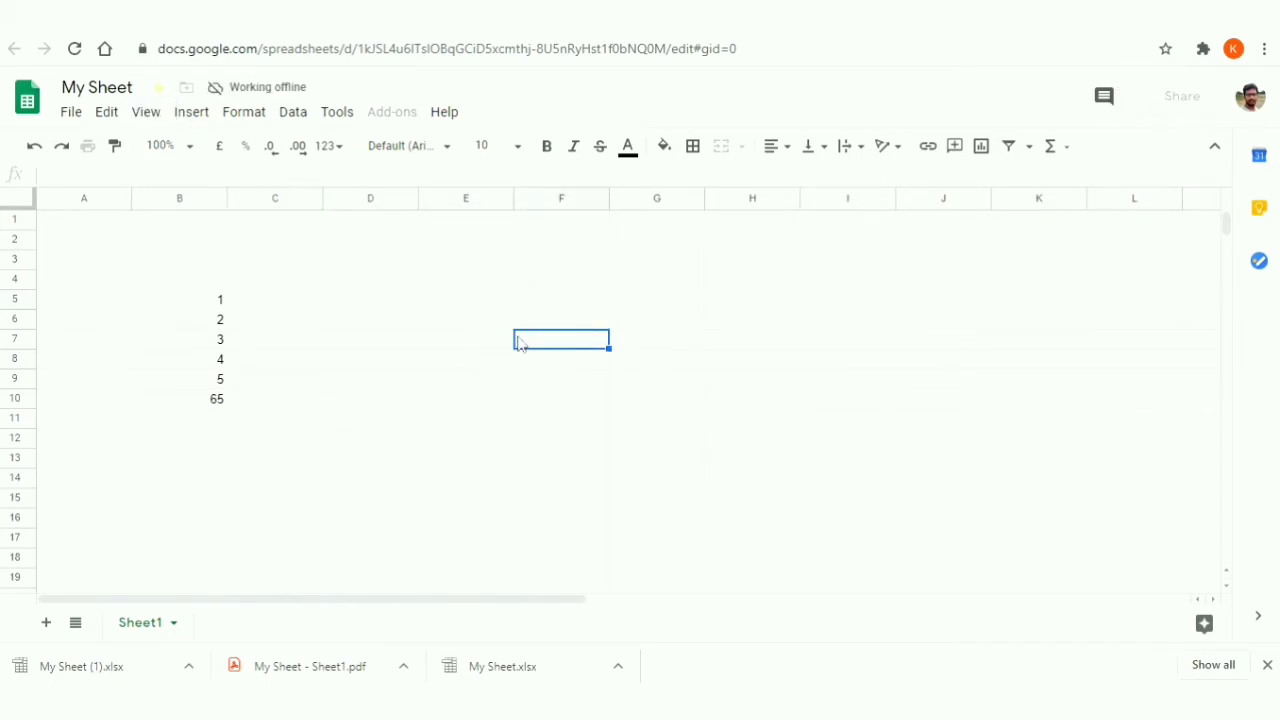
double_click(519, 341)
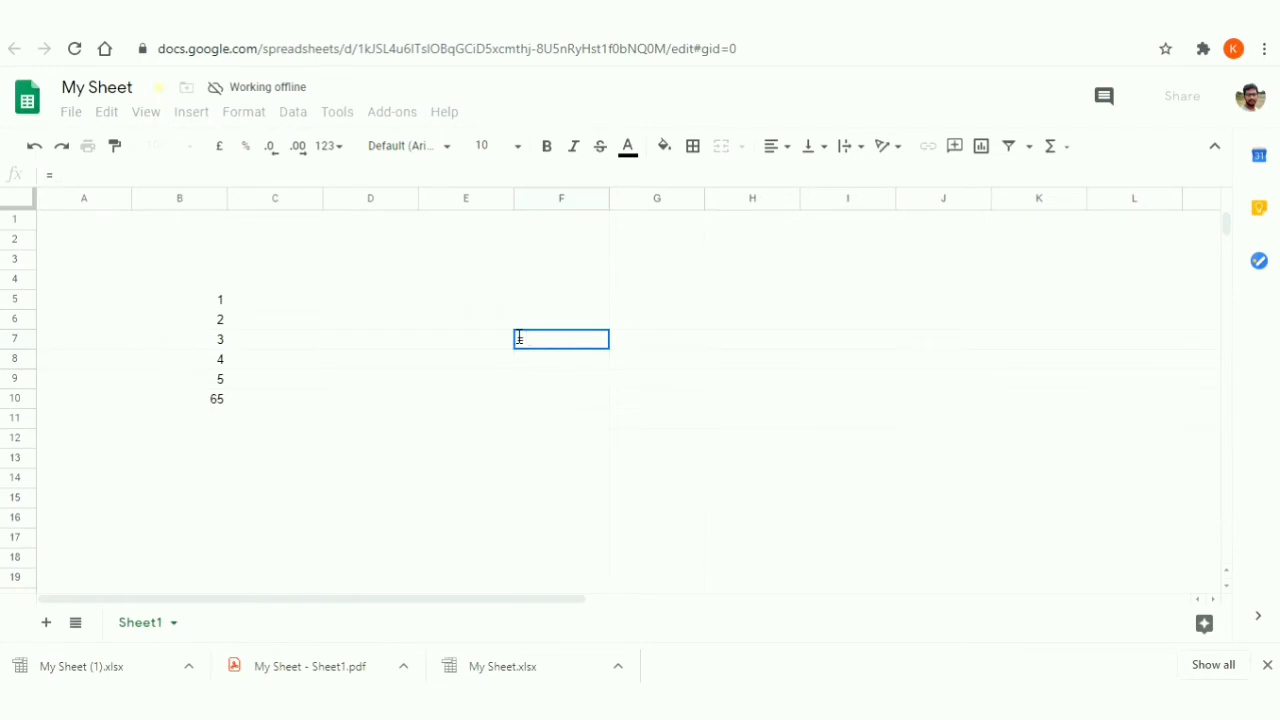
key(Escape)
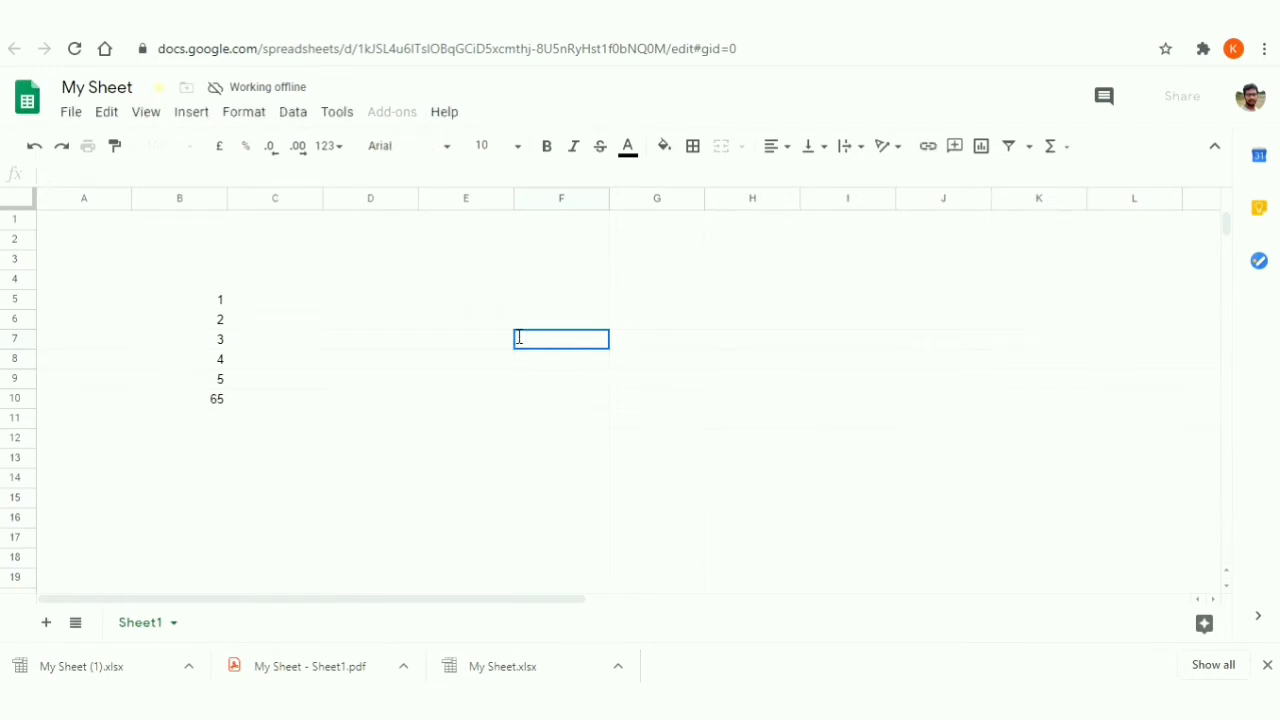
click(71, 111)
click(71, 111)
click(71, 111)
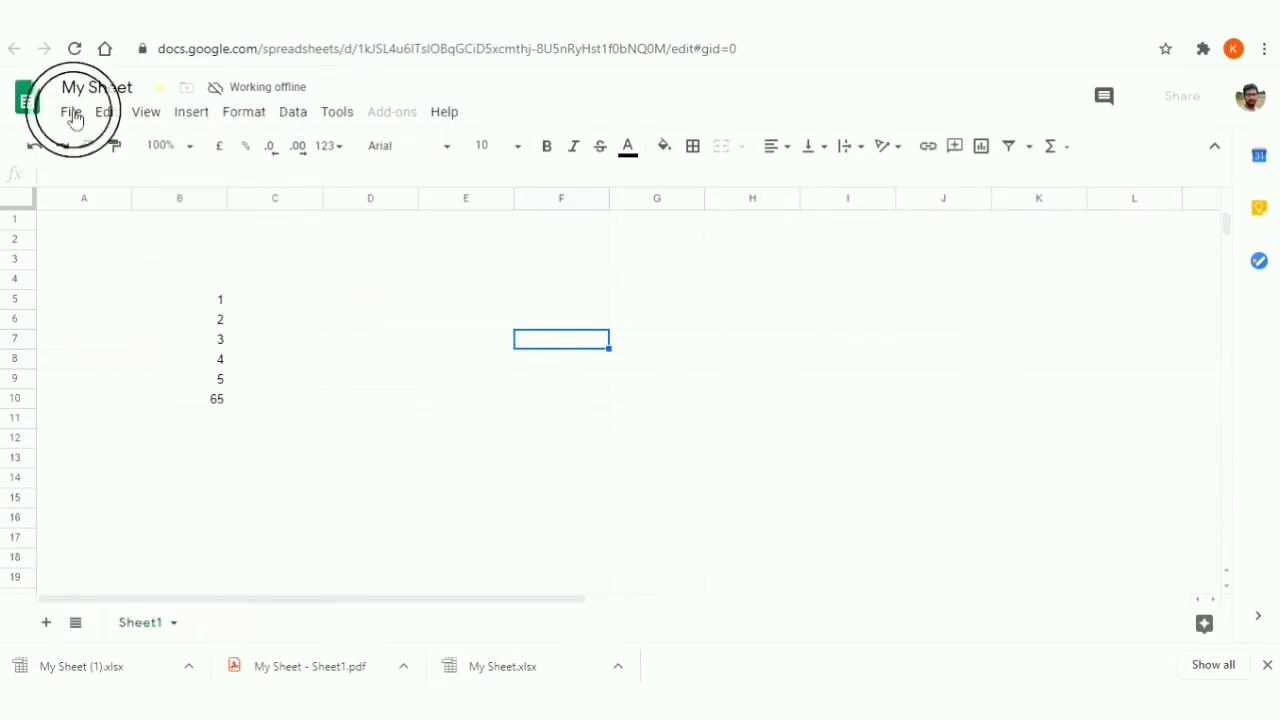
- Enter the values 1, 2, 3, 4, 5 and 6 down cells C5 to C10
click(388, 303)
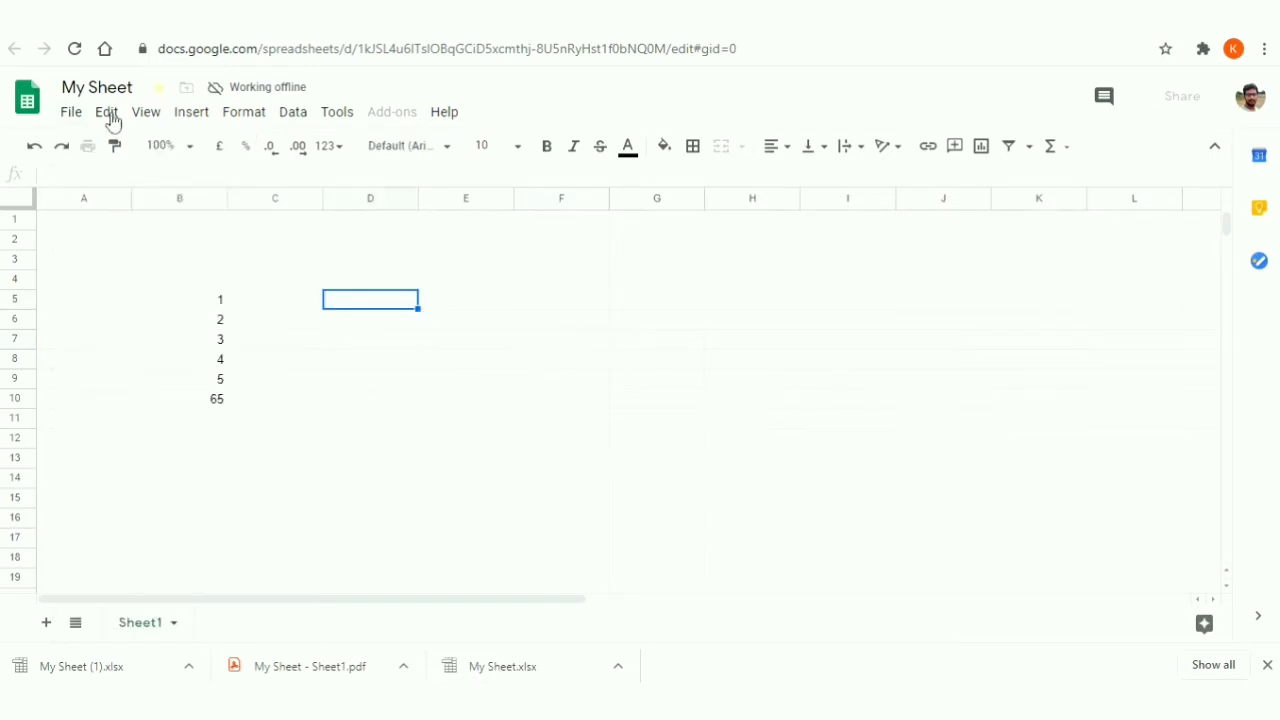
key(Left)
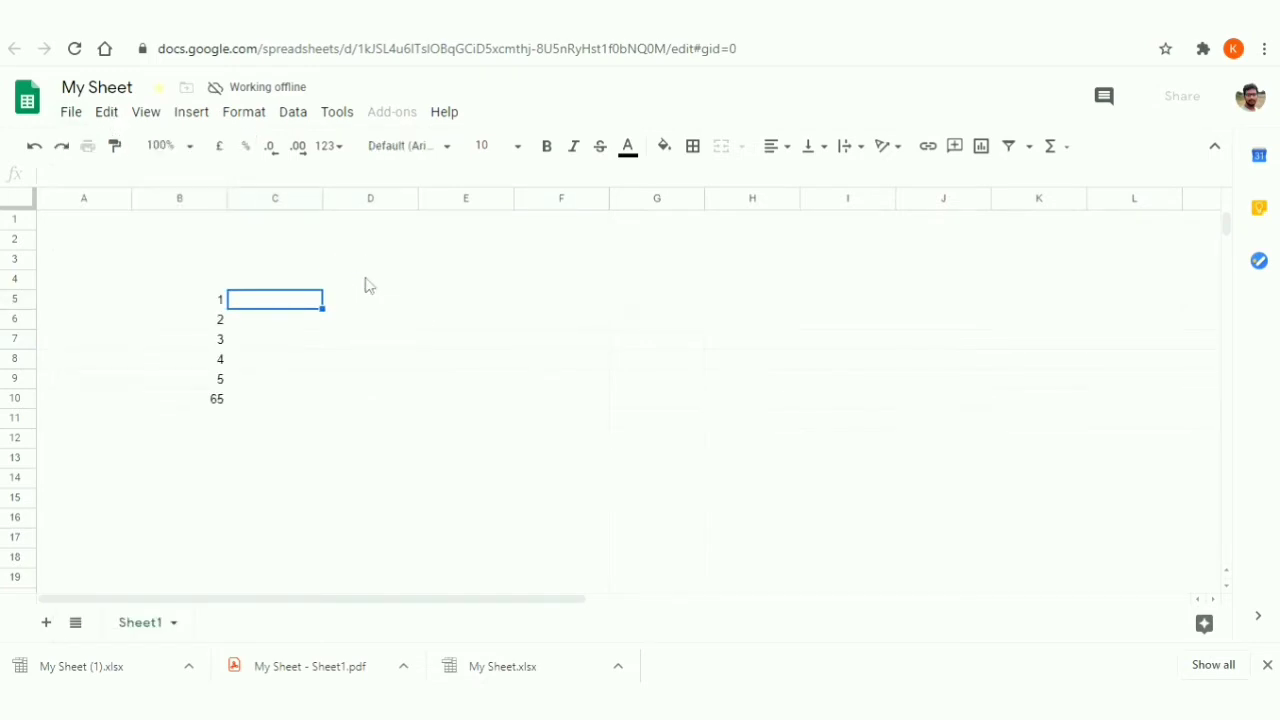
text(1 2 3 4 5 6)
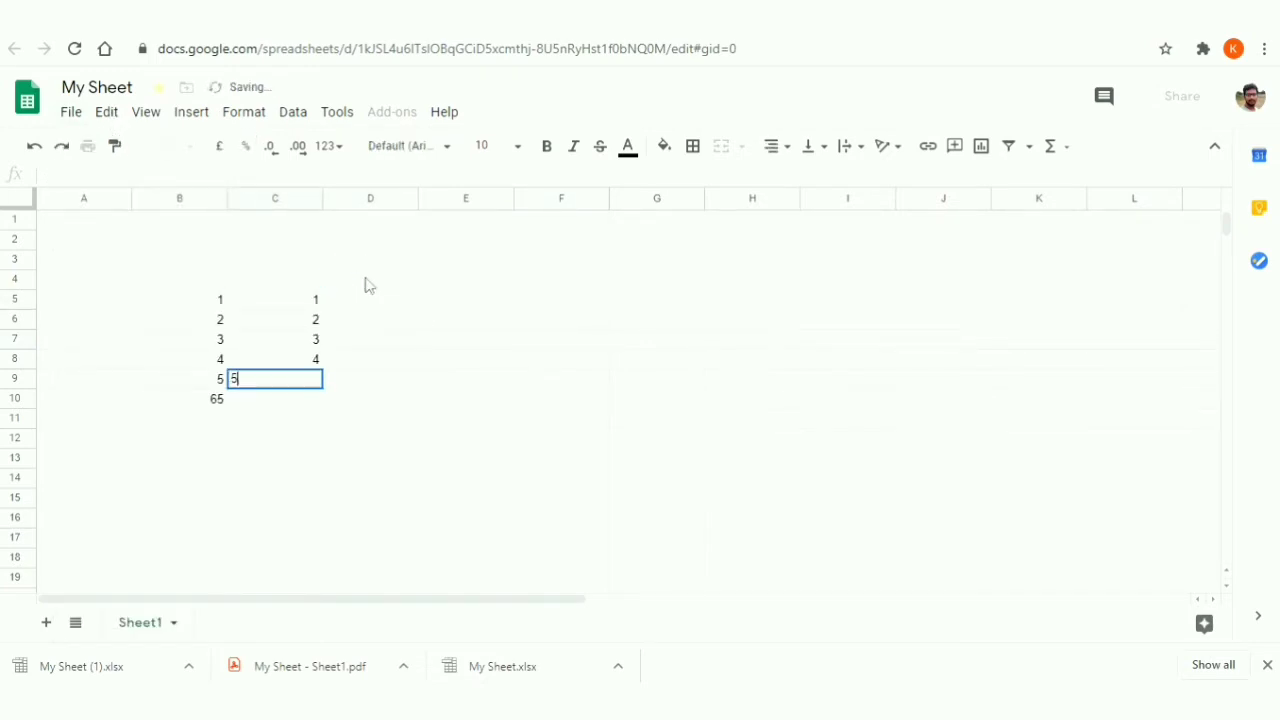
key(Return)
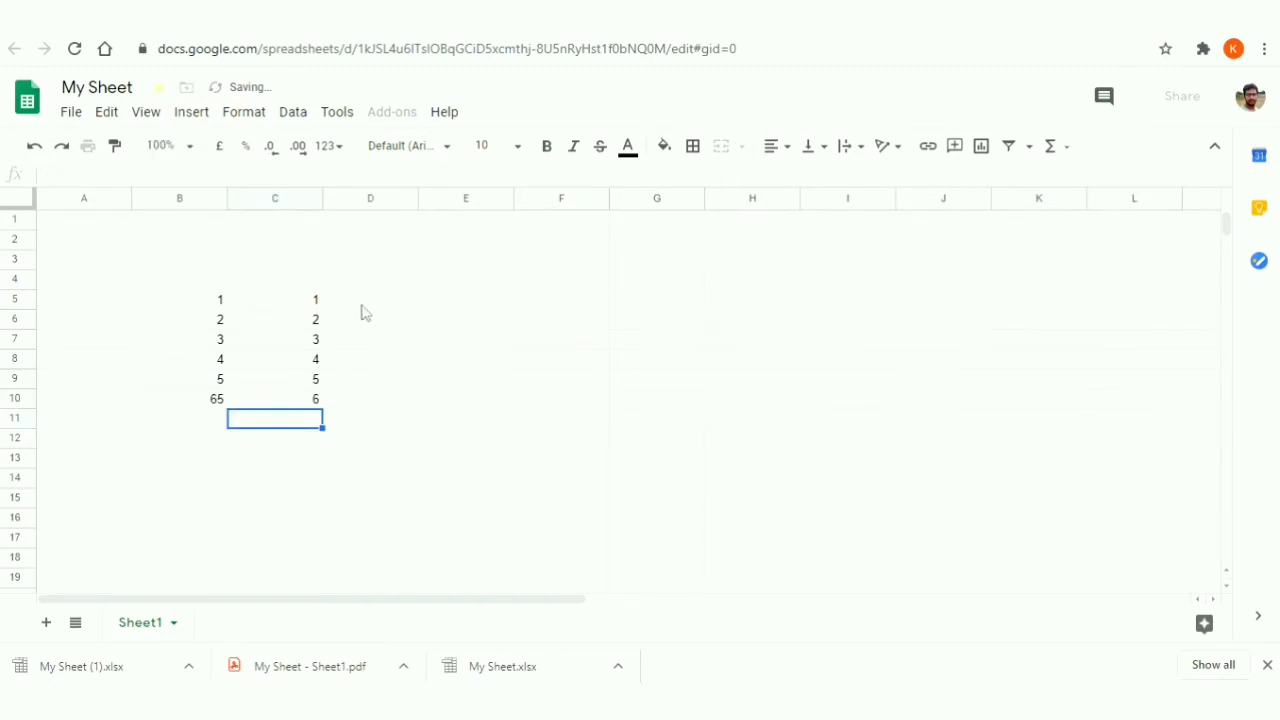
- Try starting a COUNT formula in cell D5 and erase the entry
click(363, 307)
text(=COUN)
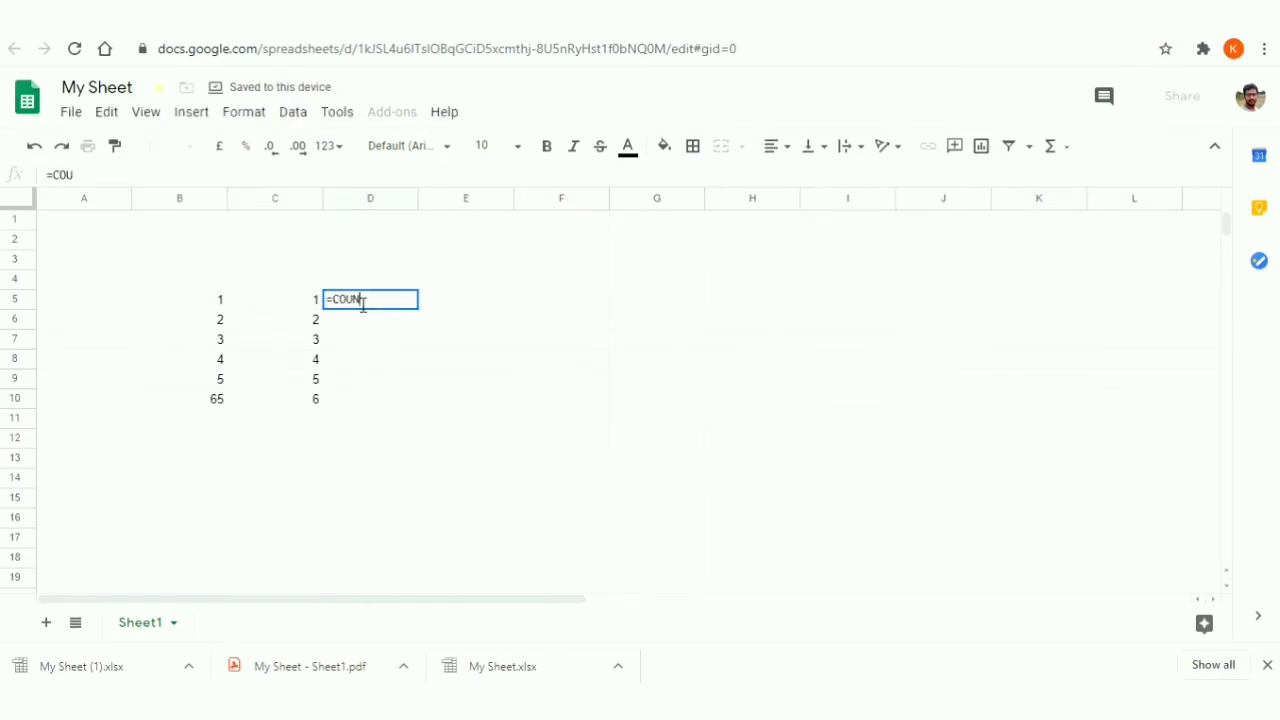
text(T()
key(BackSpace)
key(BackSpace)
key(BackSpace)
key(BackSpace)
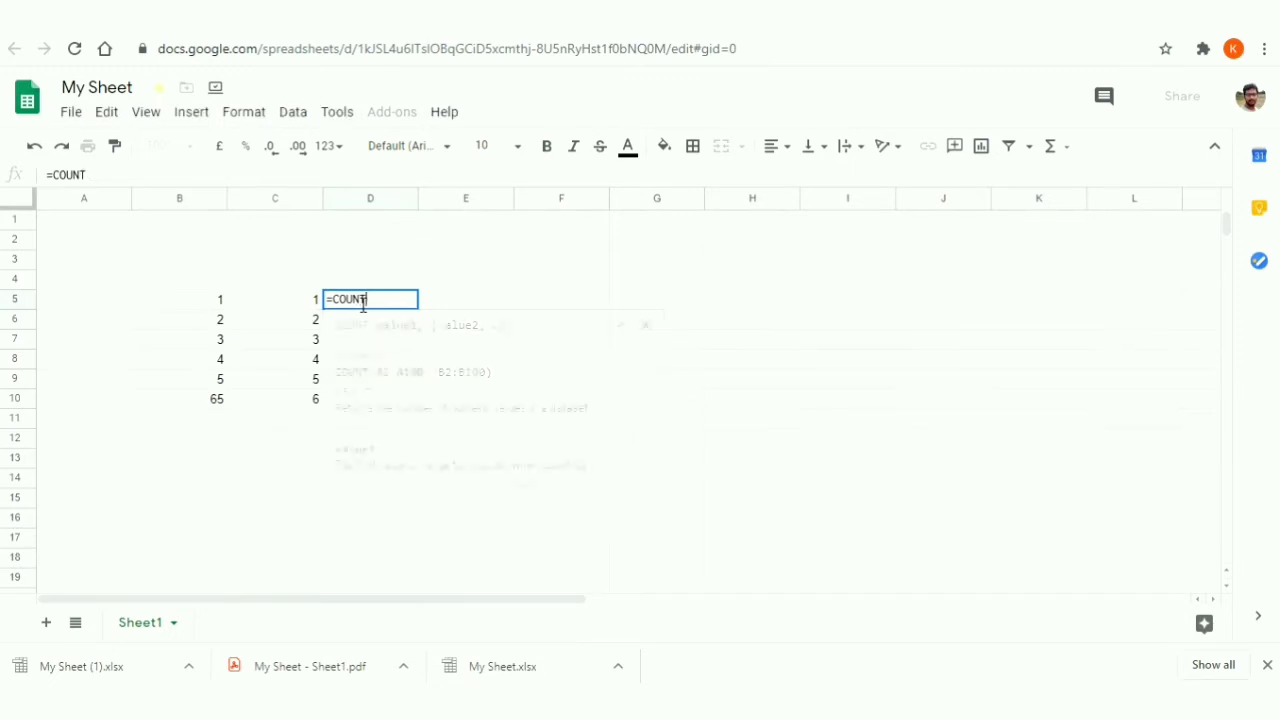
key(BackSpace)
key(BackSpace)
key(BackSpace)
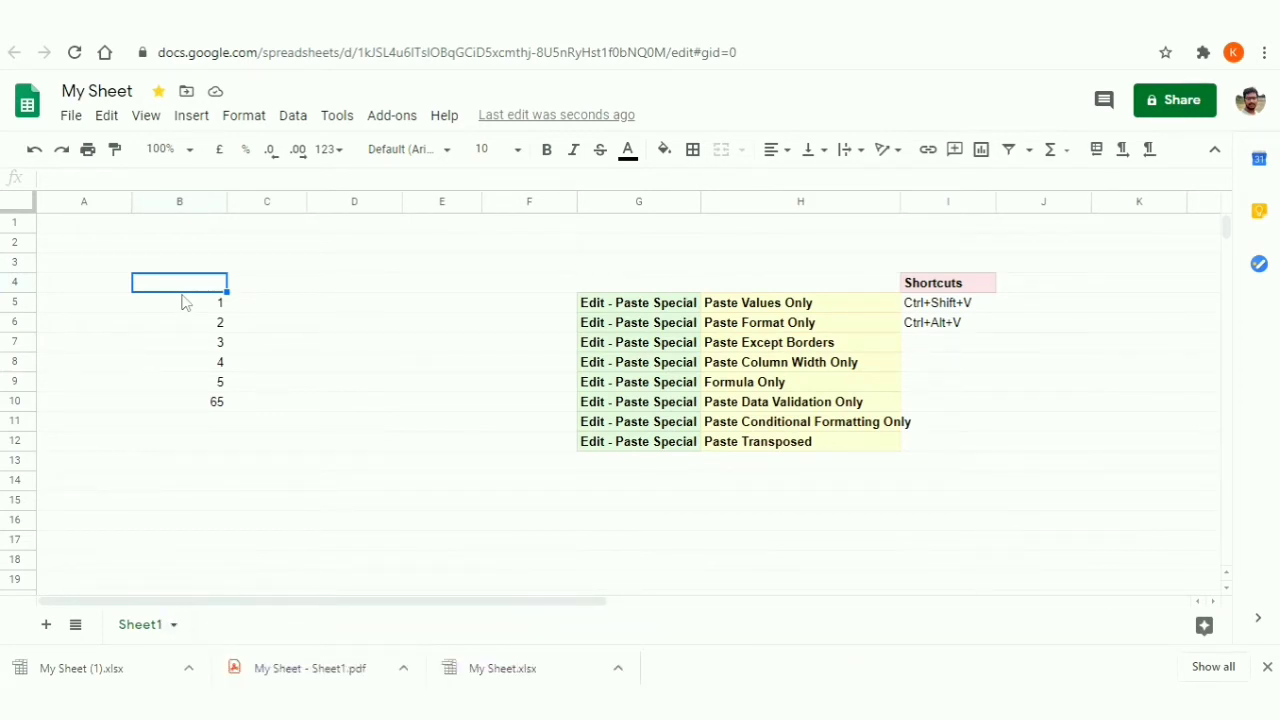
- Examine the available Paste special options, then close the list without pasting
click(235, 326)
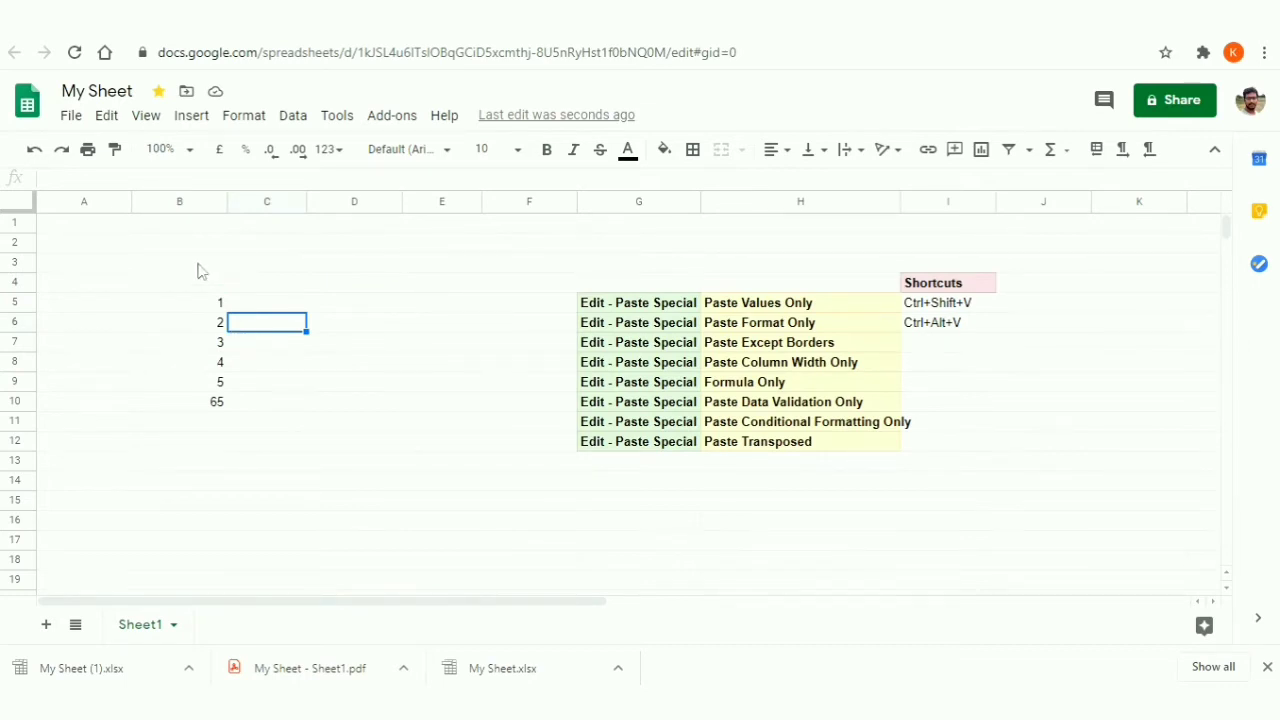
click(108, 117)
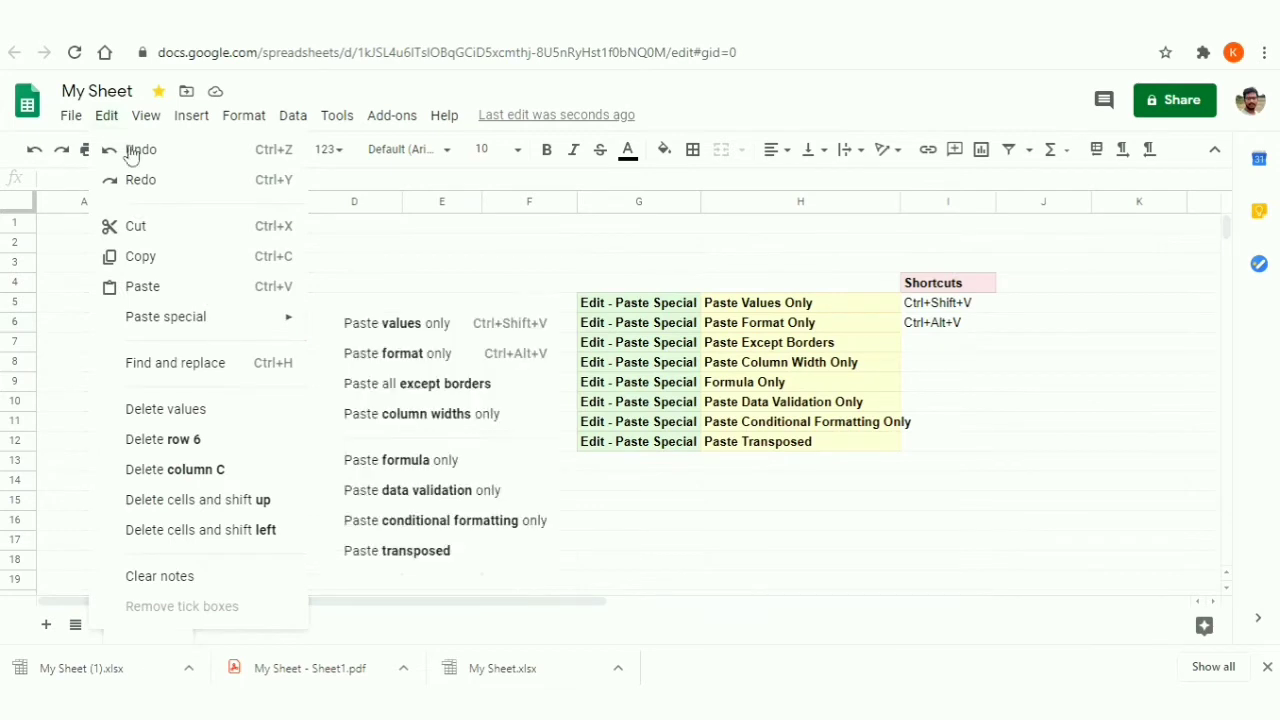
mouse_move(180, 327)
click(703, 536)
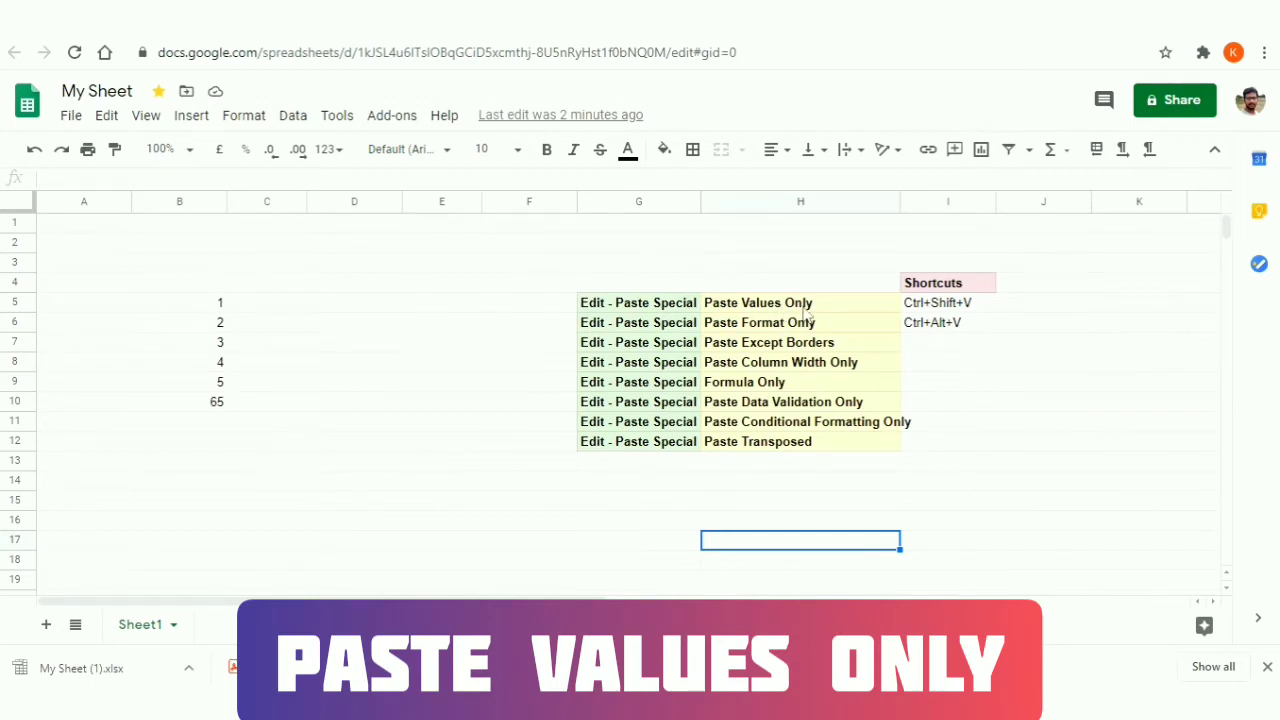
- Format cells B5 to B10 with pale blue bold text on a black fill
click(186, 314)
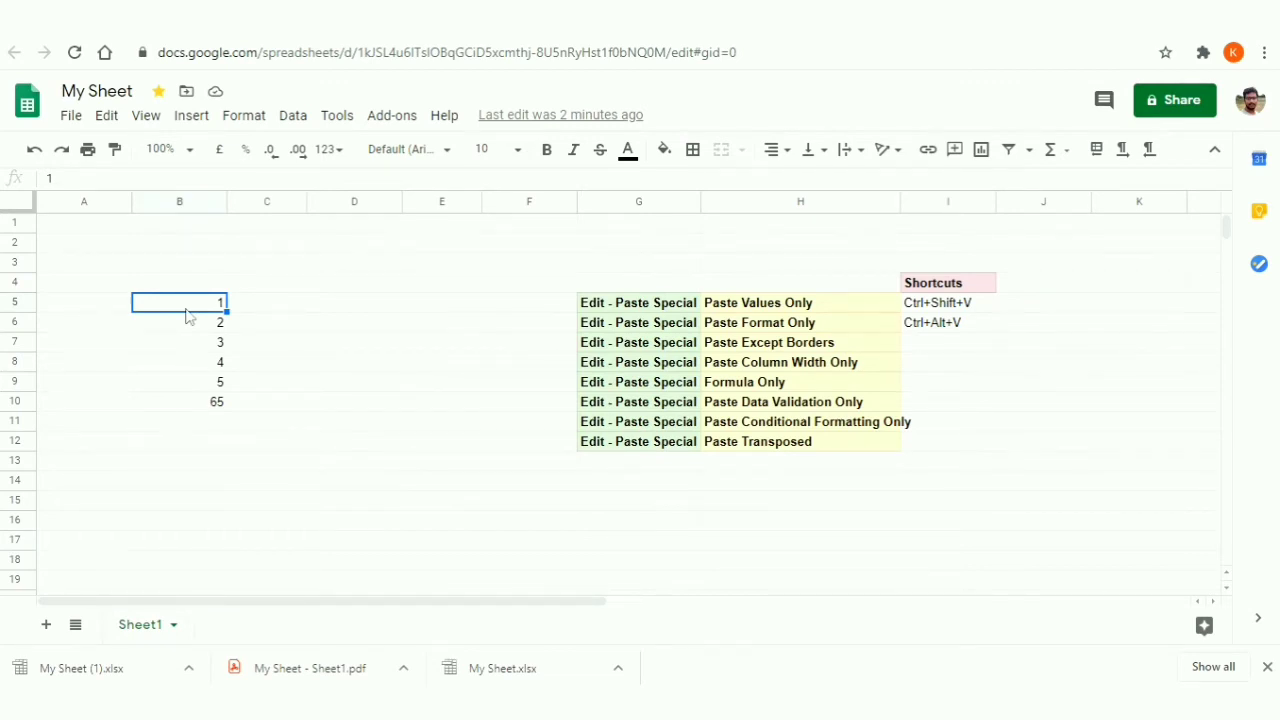
shift+click(220, 401)
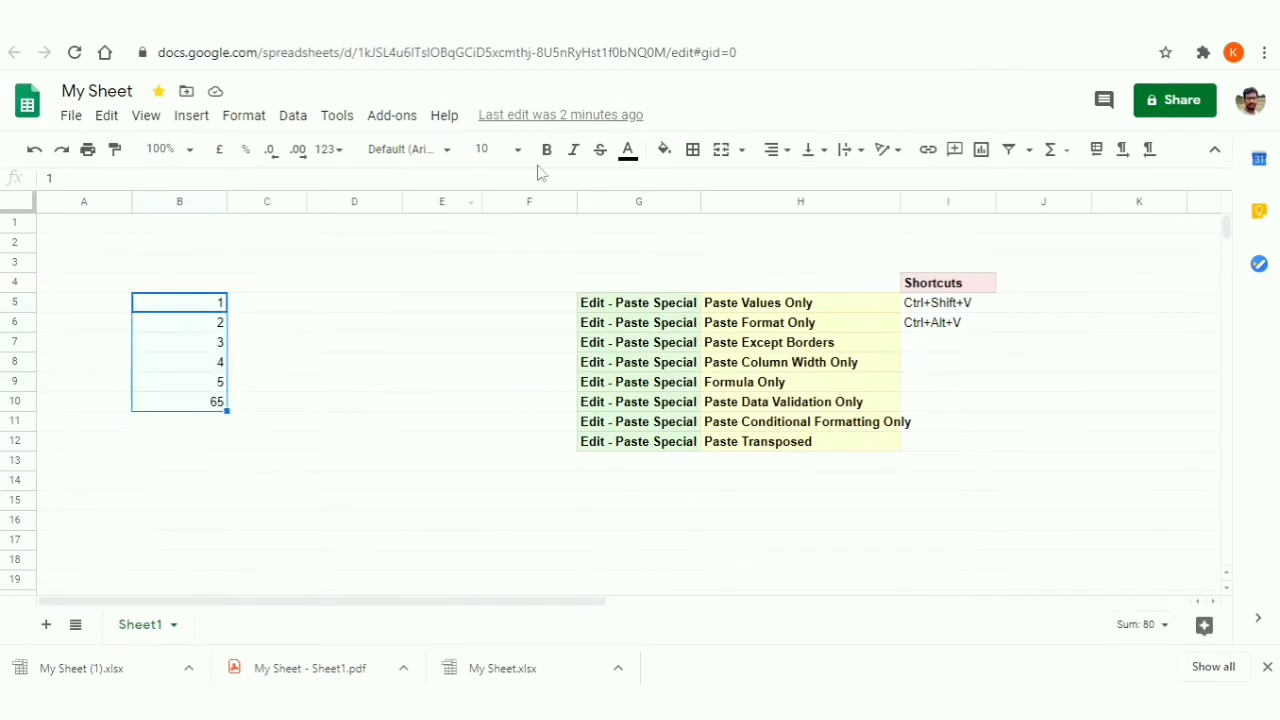
click(628, 150)
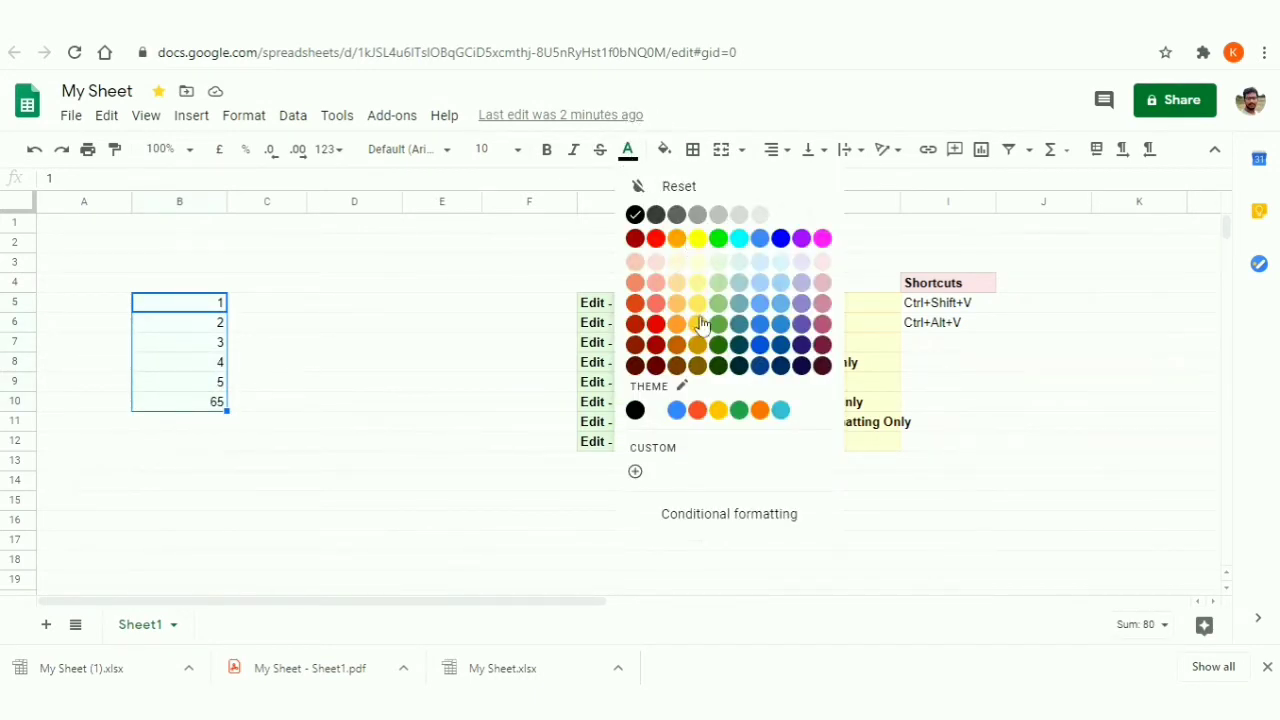
click(760, 262)
click(664, 150)
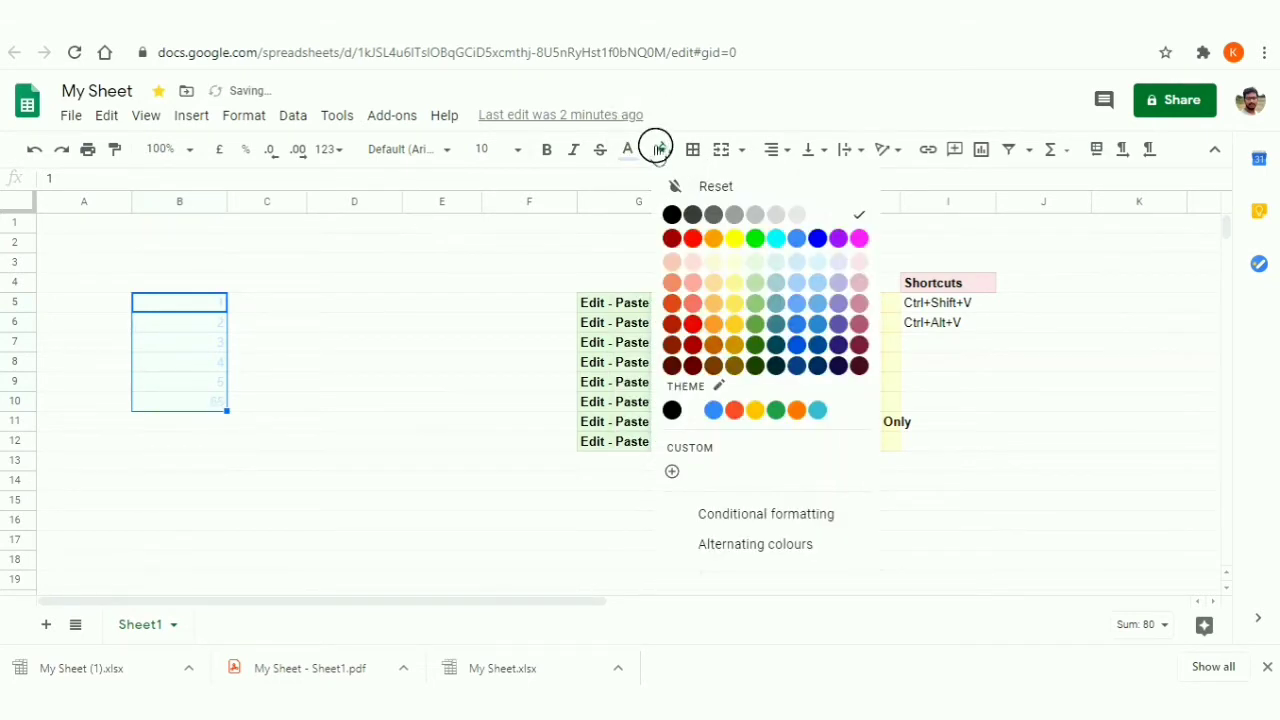
click(672, 215)
click(284, 407)
drag(194, 400, 198, 318)
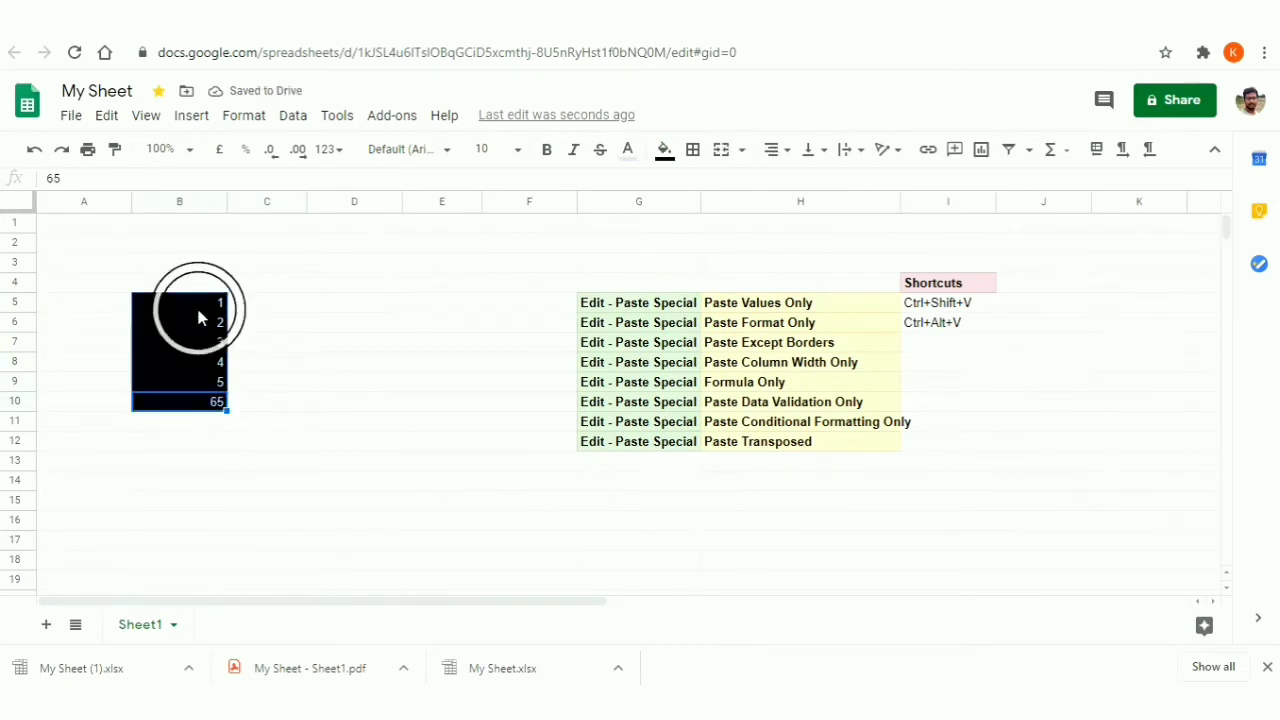
click(546, 150)
click(345, 422)
click(200, 404)
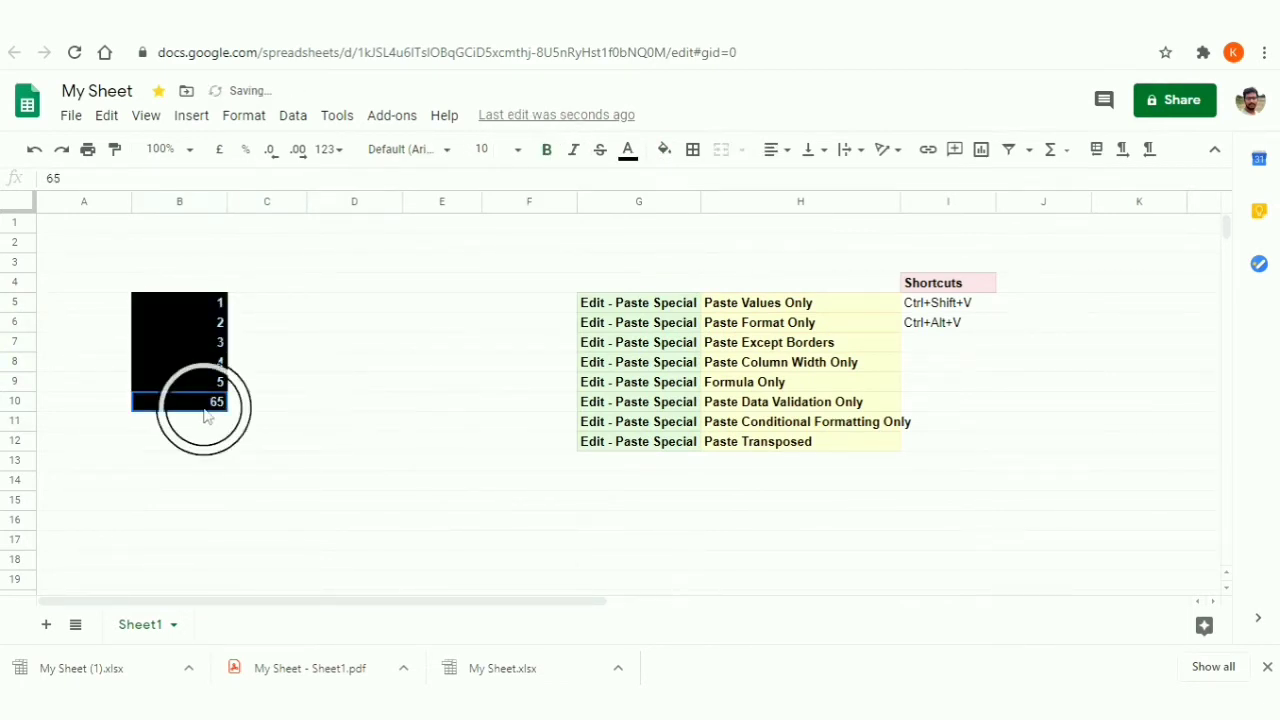
drag(207, 305, 208, 311)
text(Ctrl+Shift+V Ctrl+Shift+V Ctrl+Shift+V Ctrl+Shift+V Ctrl+Shift+V Ctrl+Shift+V)
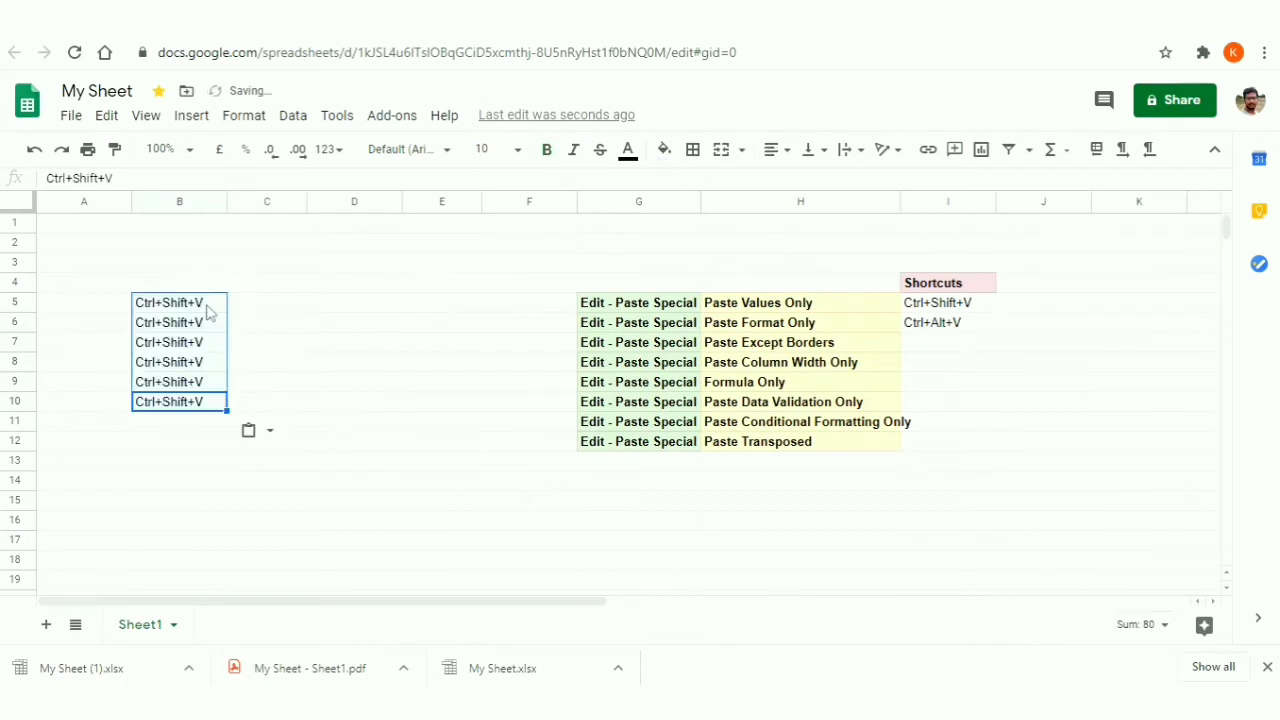
key(ctrl+z)
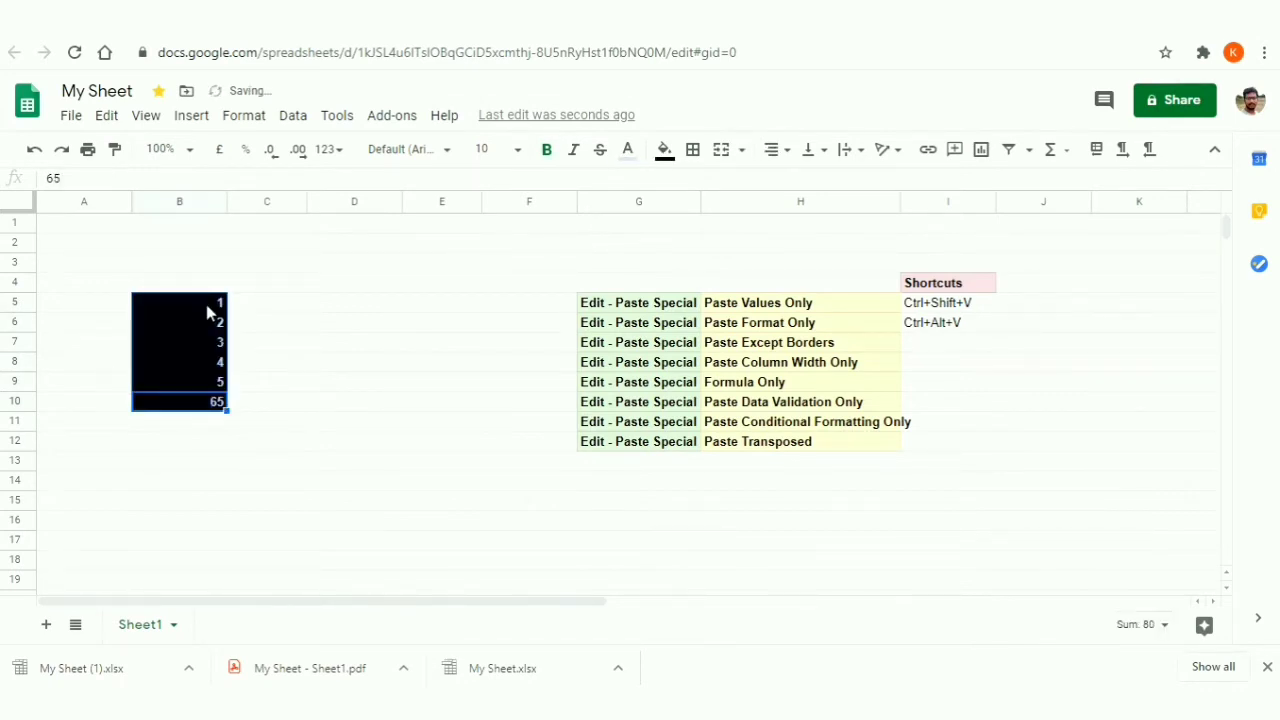
- Copy cells B5 to B10, paste them normally at D5, and undo the paste
key(ctrl+c)
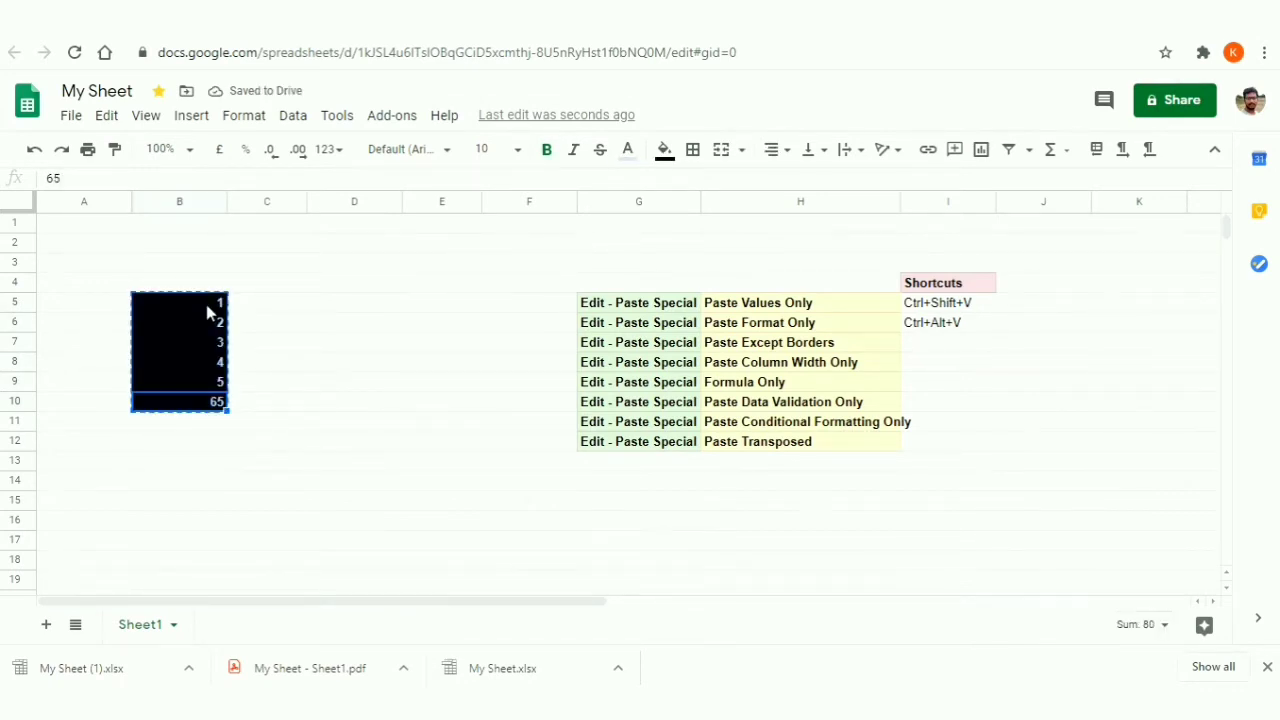
click(341, 307)
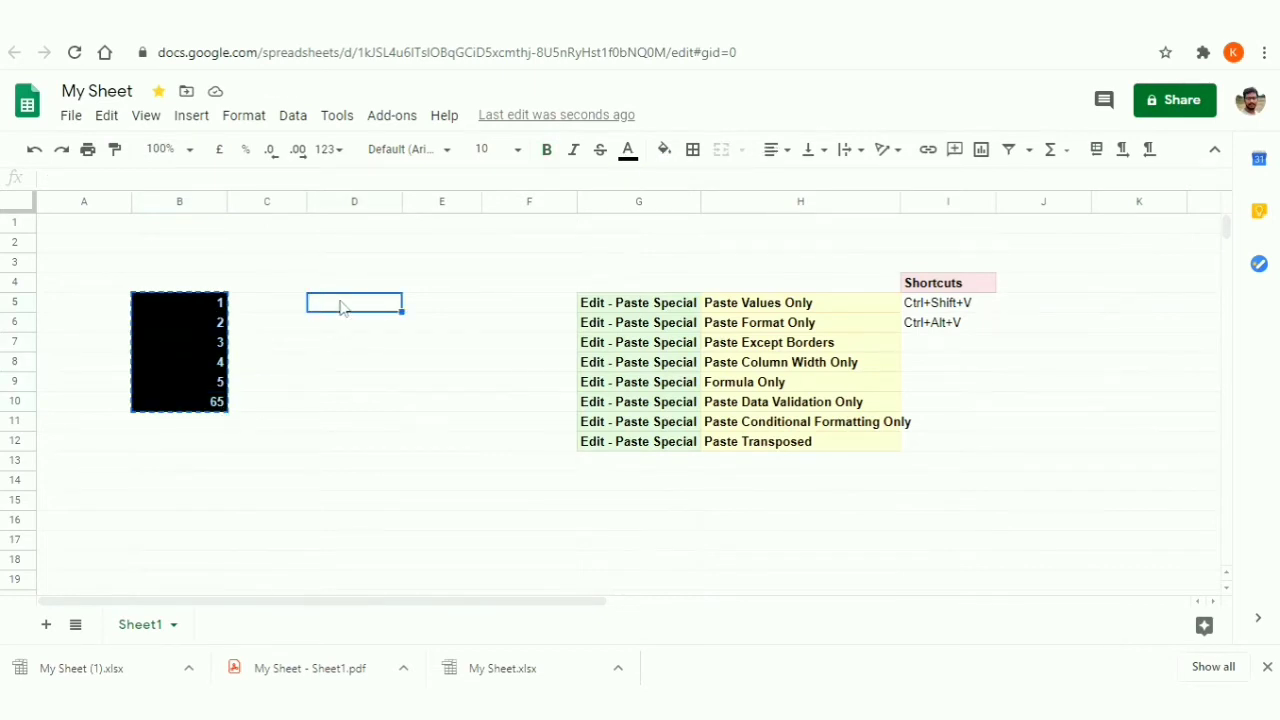
right_click(341, 307)
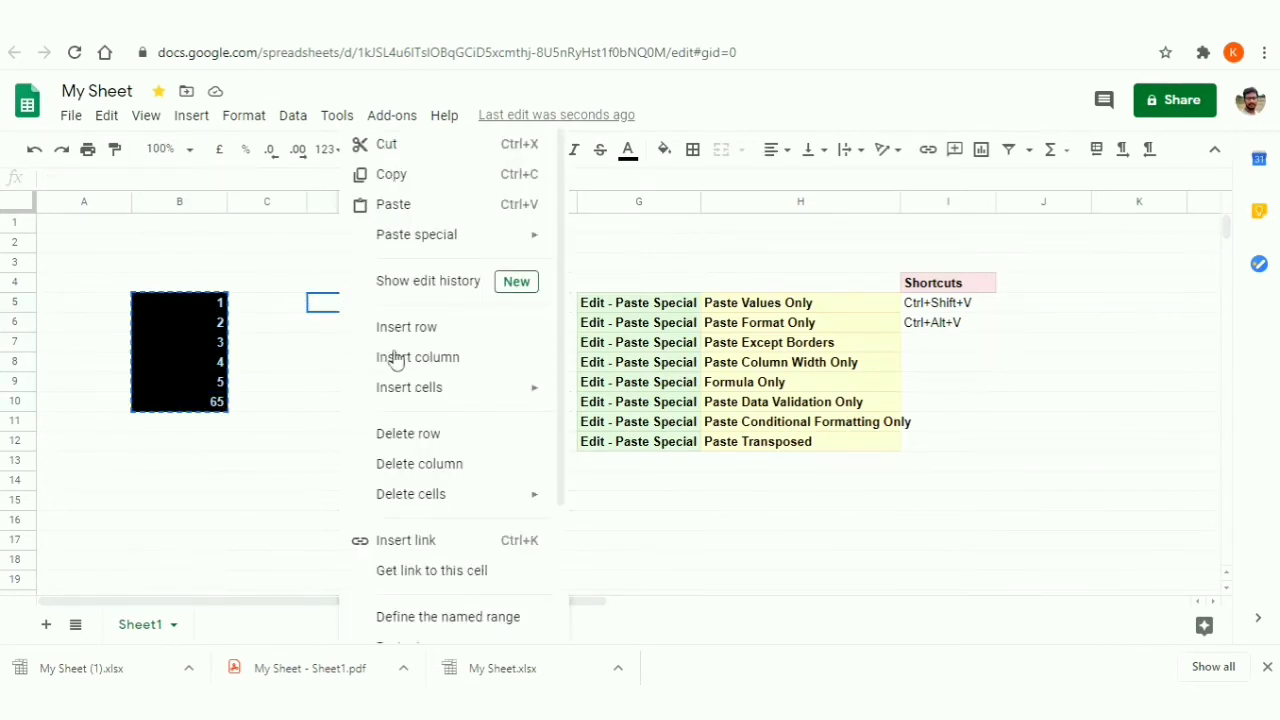
click(447, 204)
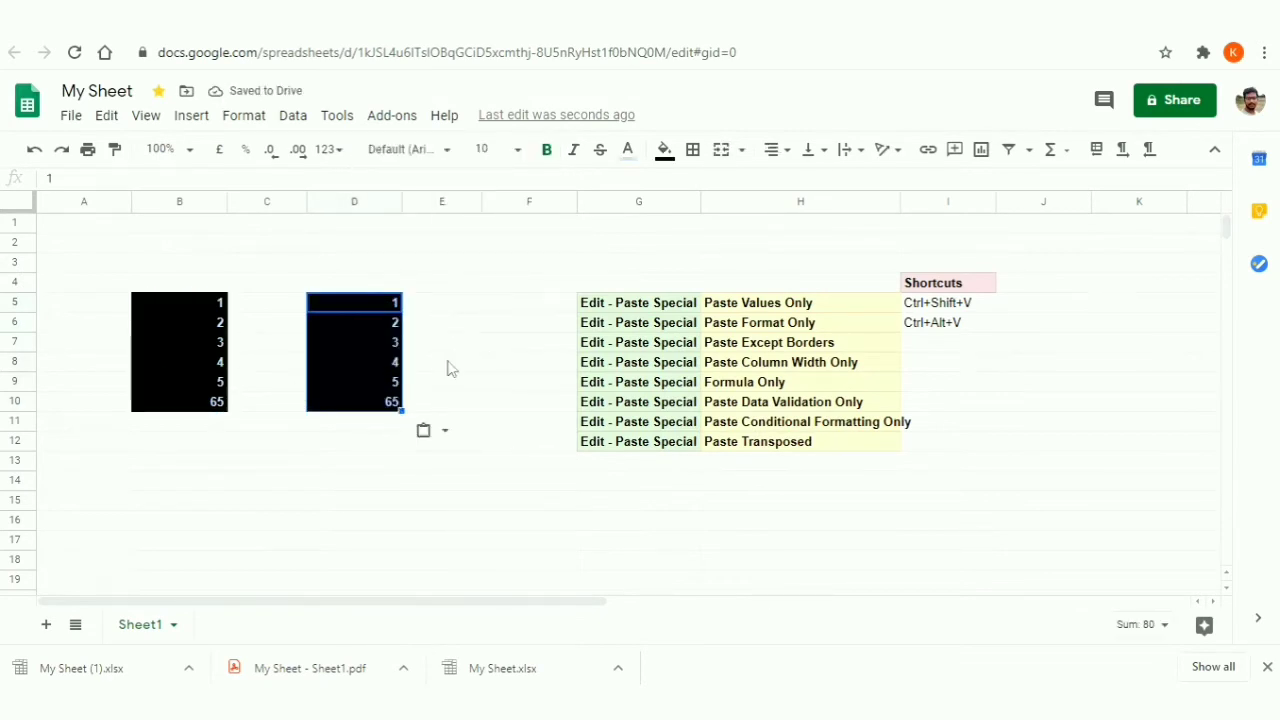
key(ctrl+z)
- Paste only the values of the copied cells into column D, starting at D5
right_click(358, 310)
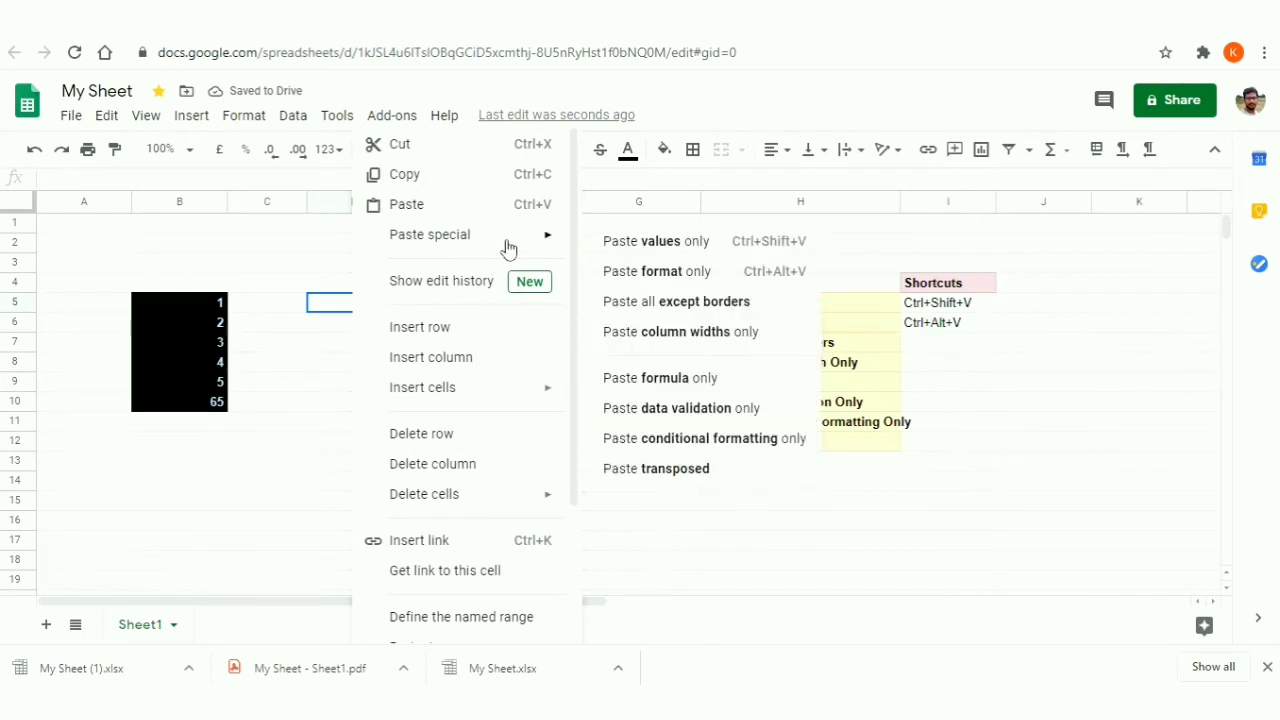
click(317, 306)
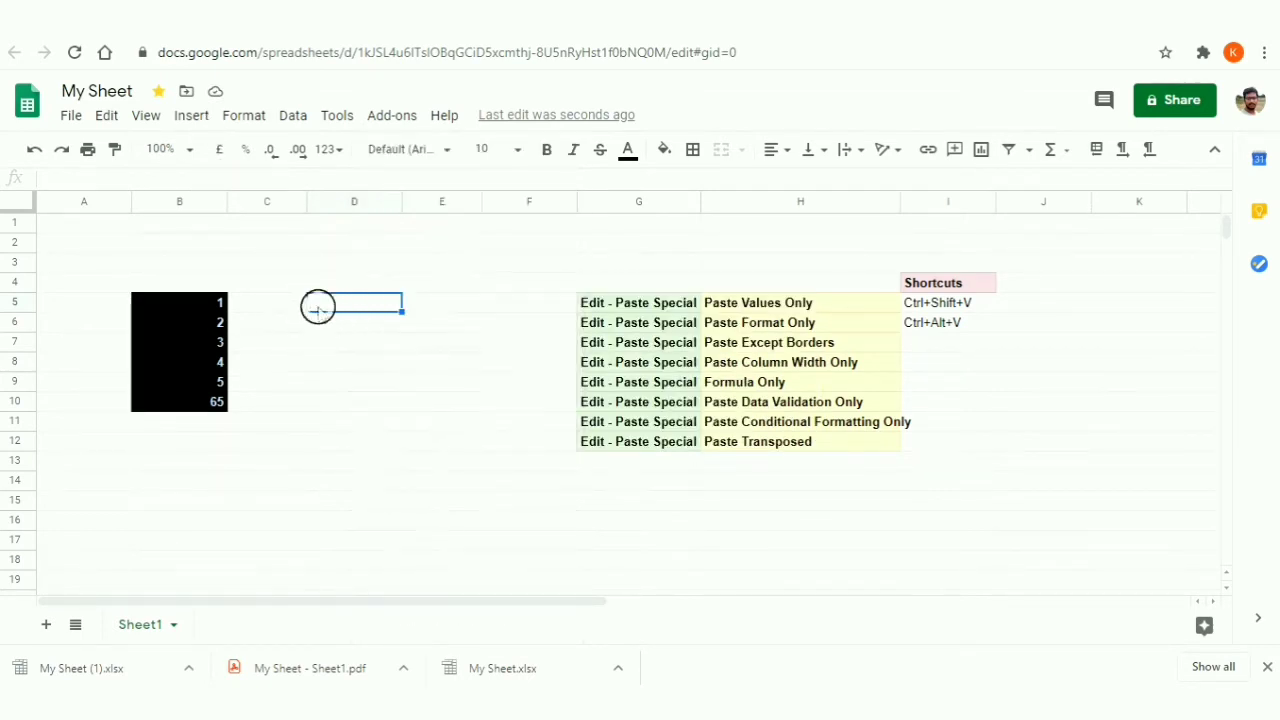
click(113, 118)
mouse_move(241, 330)
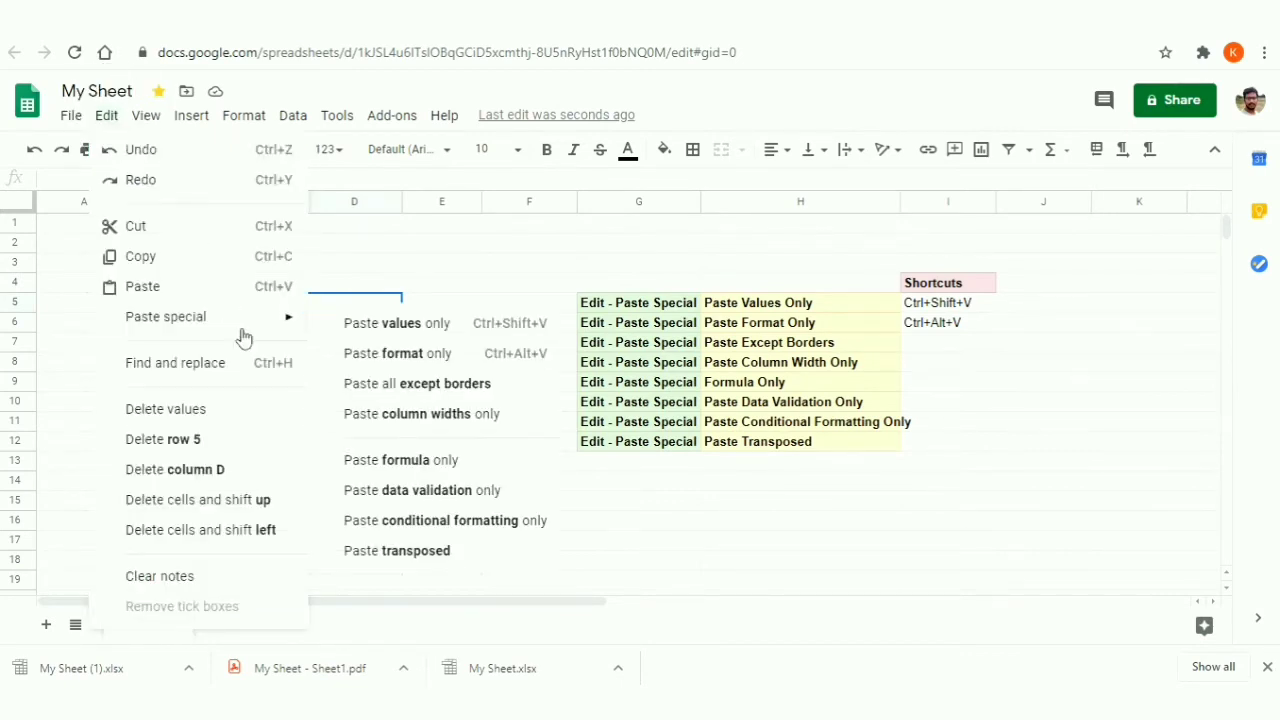
click(494, 323)
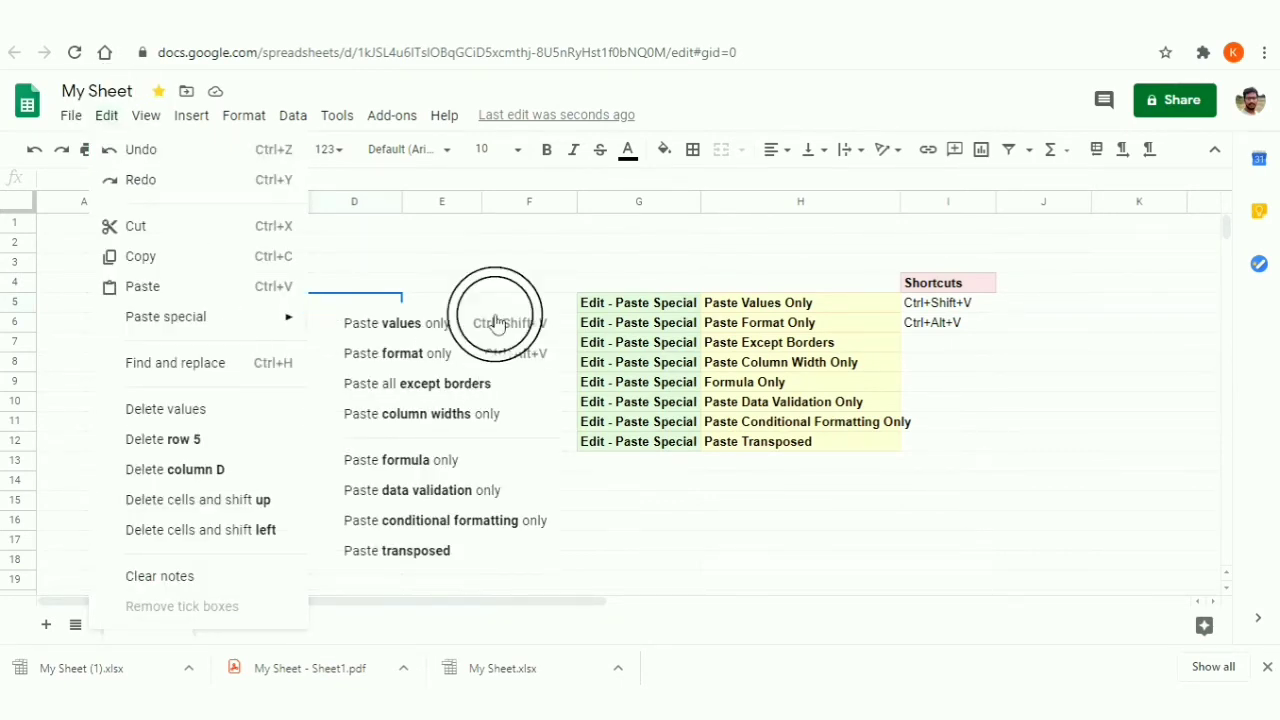
- Paste only the copied values again into column E, starting at E5
click(437, 312)
right_click(437, 312)
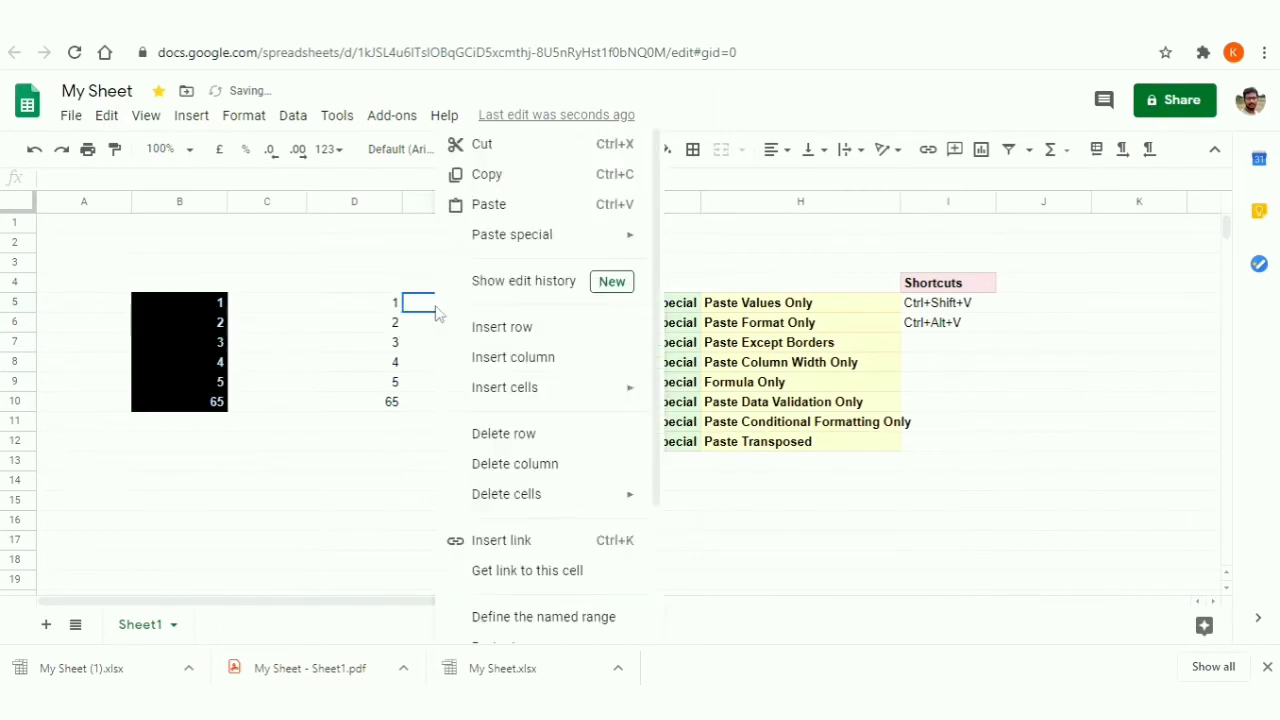
mouse_move(538, 402)
mouse_move(534, 243)
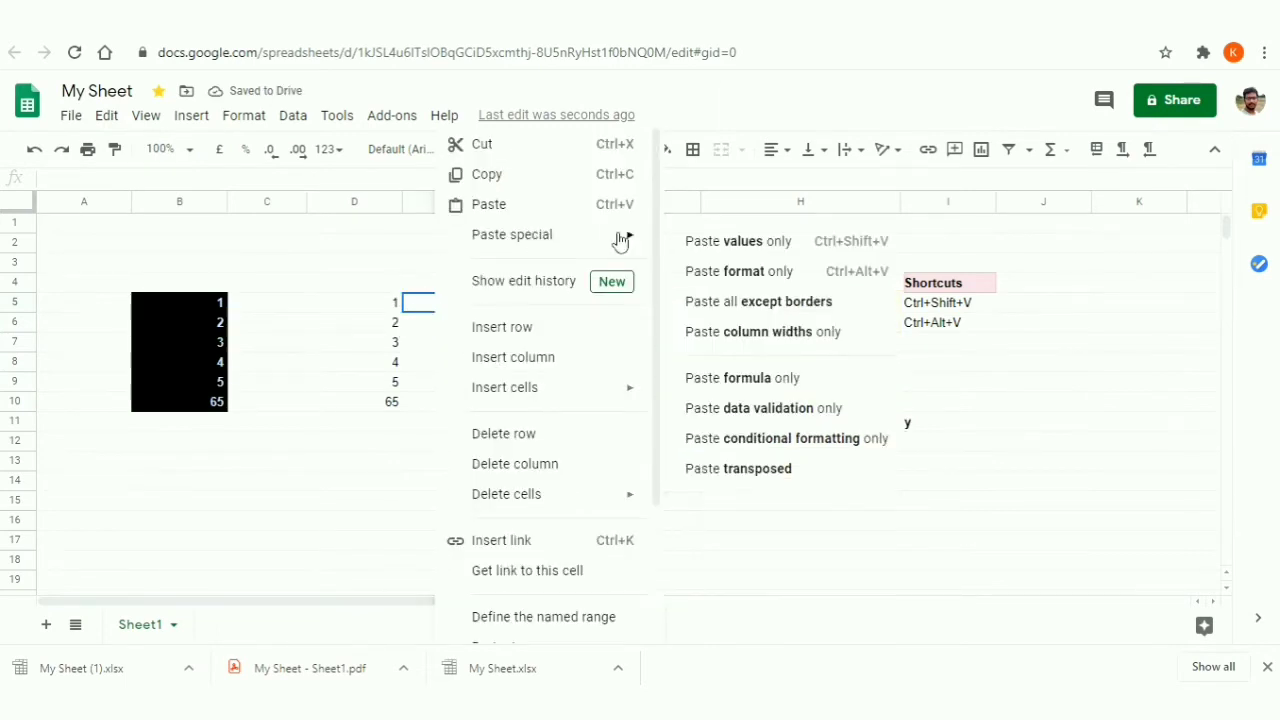
click(766, 246)
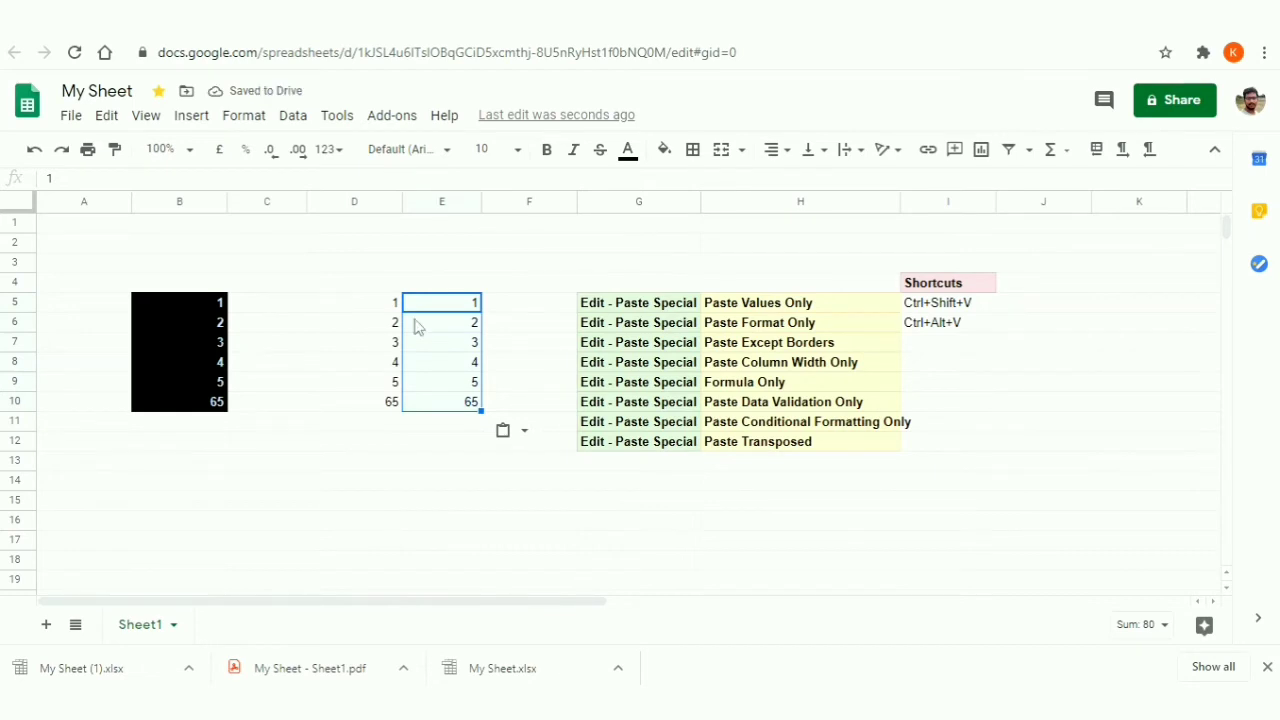
click(390, 405)
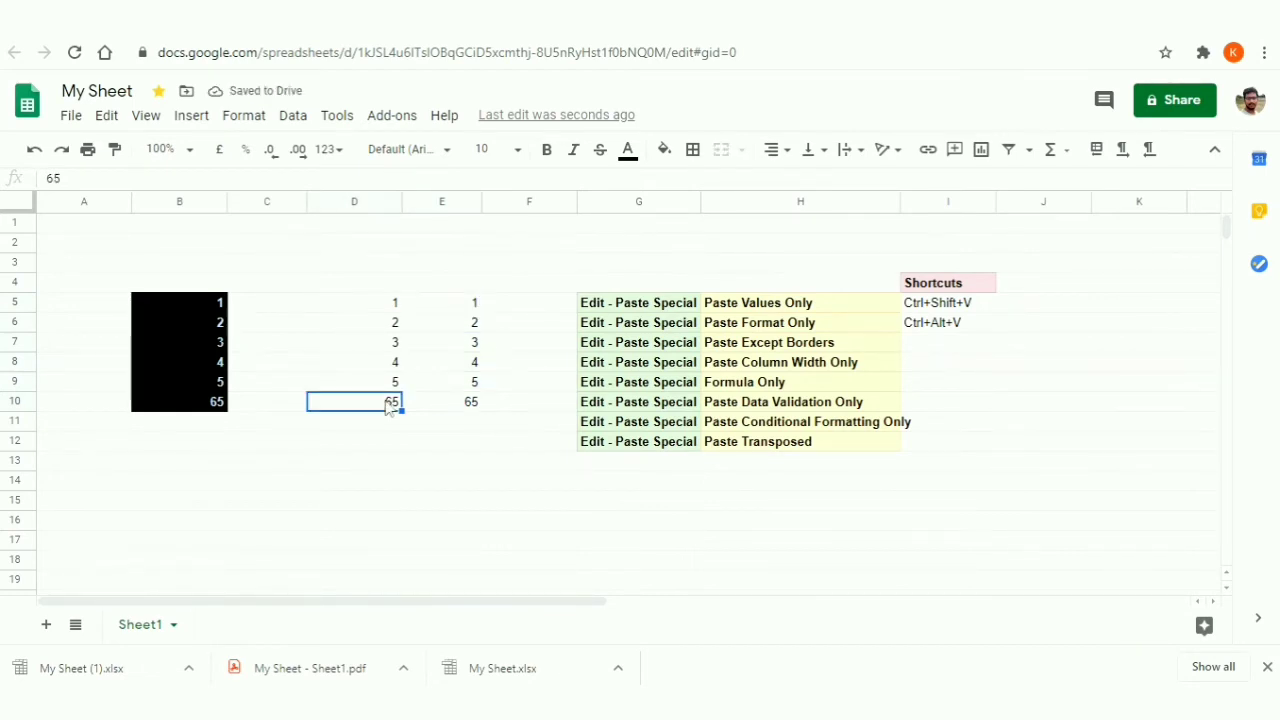
click(760, 324)
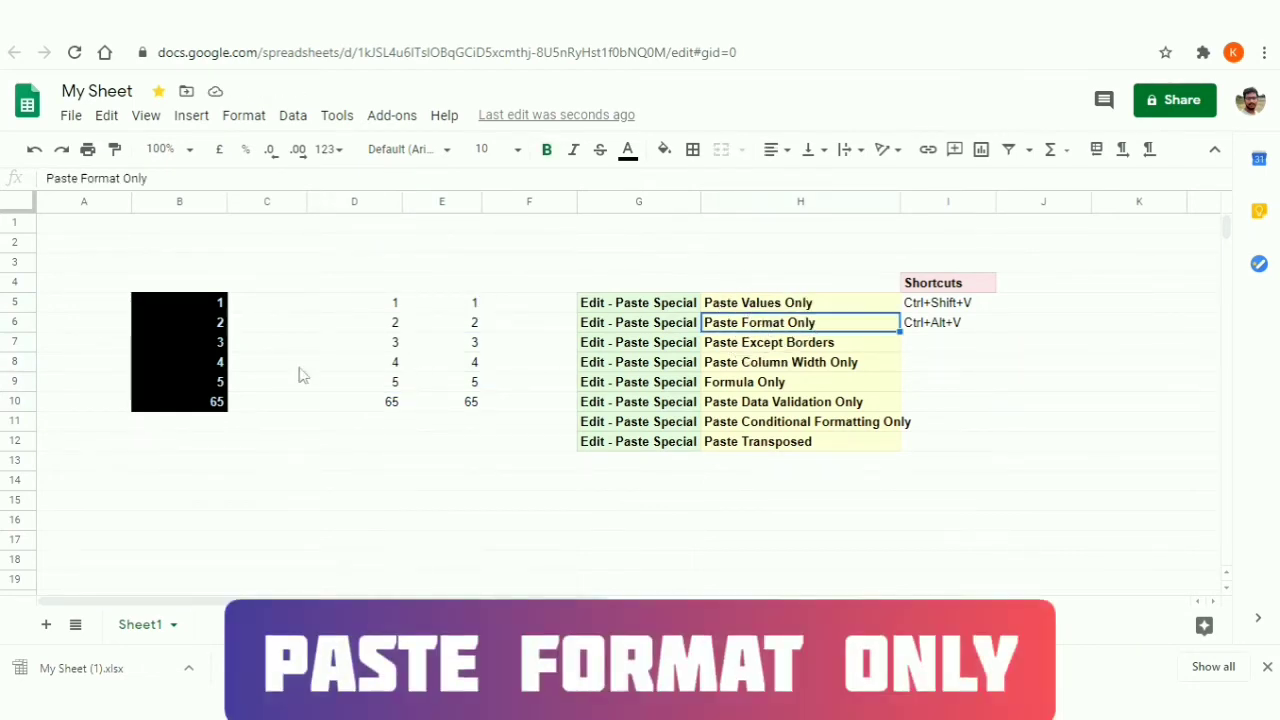
click(414, 345)
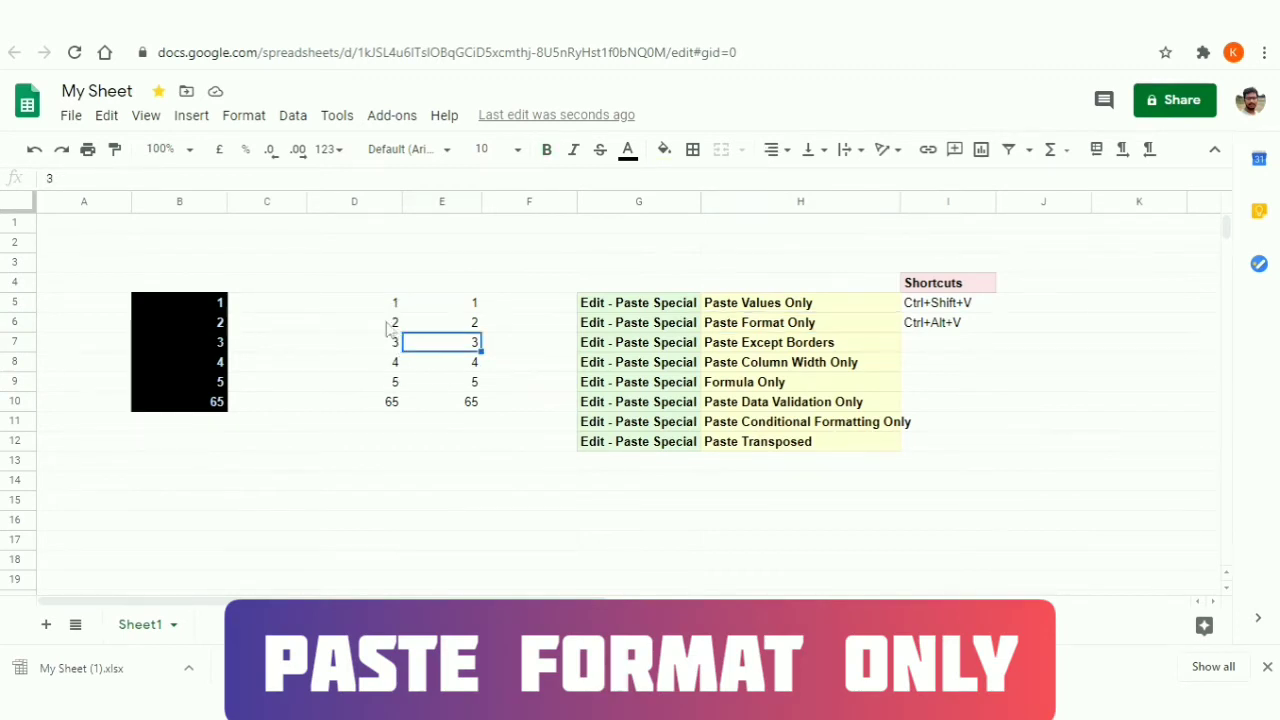
click(385, 321)
click(376, 308)
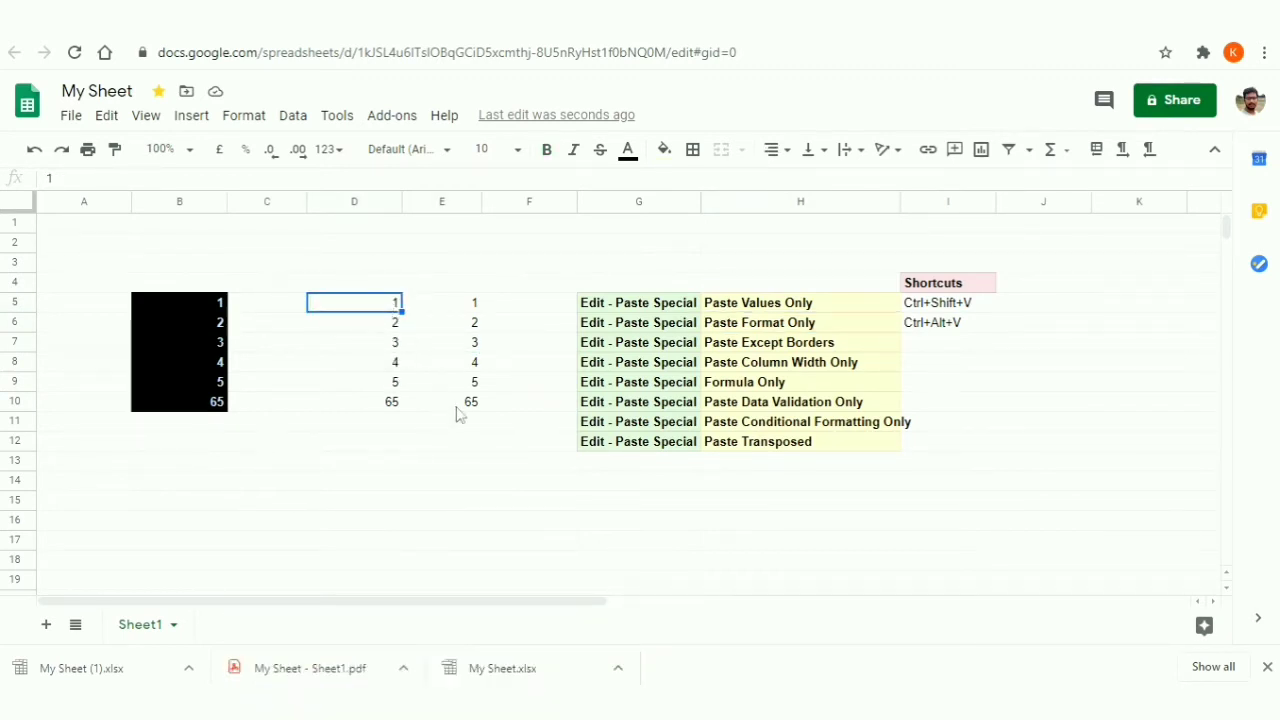
- Undo both values-only pastes along with the bold and black fill on B5 to B10
key(ctrl+z)
key(ctrl+z)
key(ctrl+z)
key(ctrl+z)
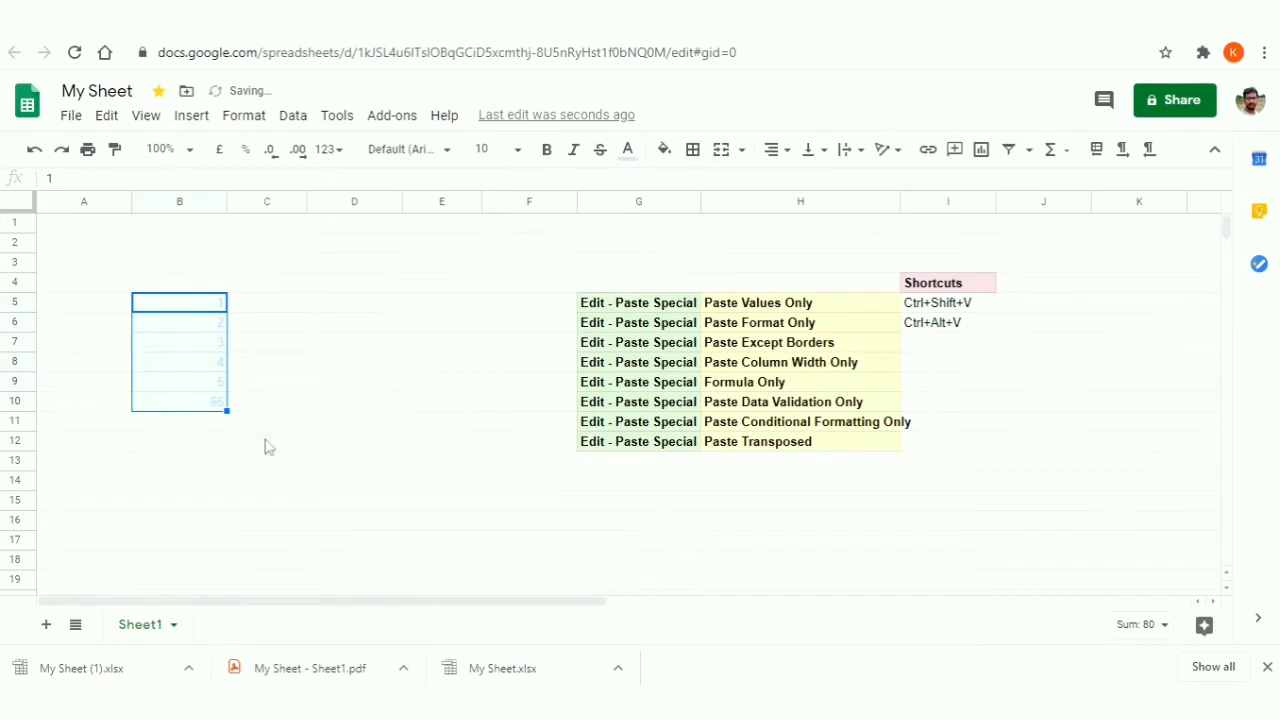
click(266, 443)
- Fill cells B5 to B10 with a golden yellow background
click(186, 400)
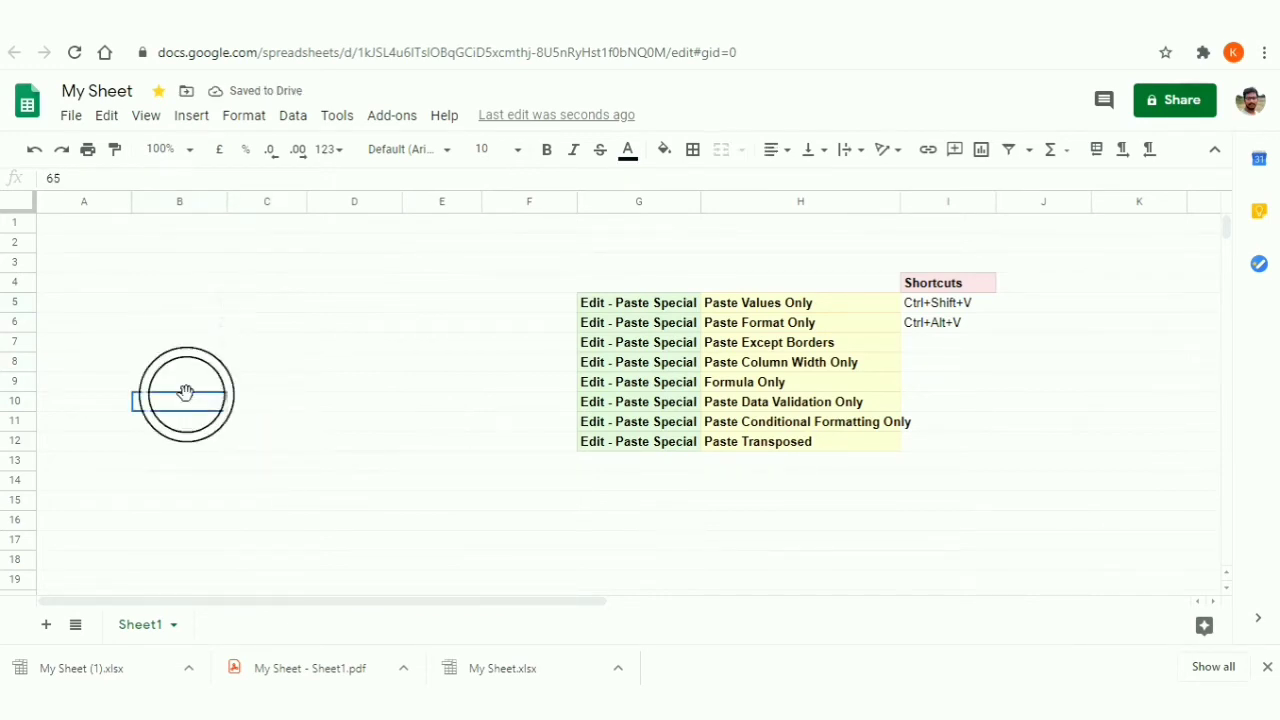
shift+click(201, 304)
click(663, 149)
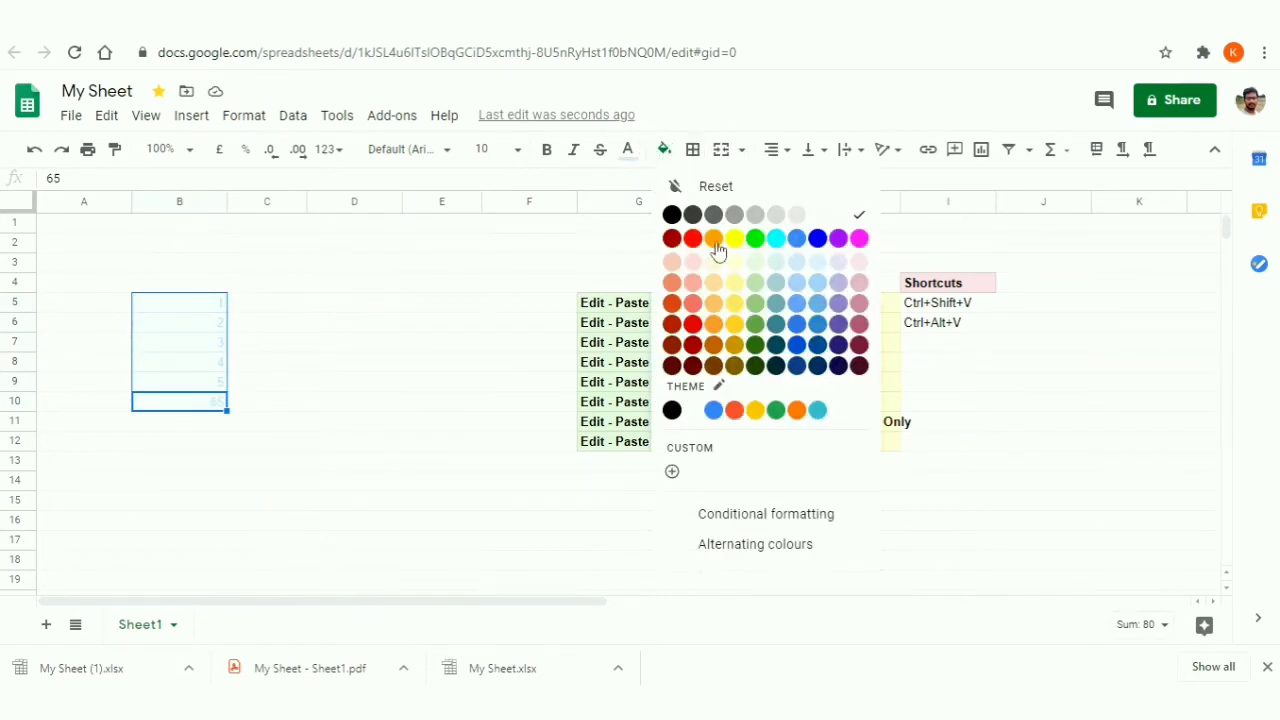
click(736, 302)
click(374, 368)
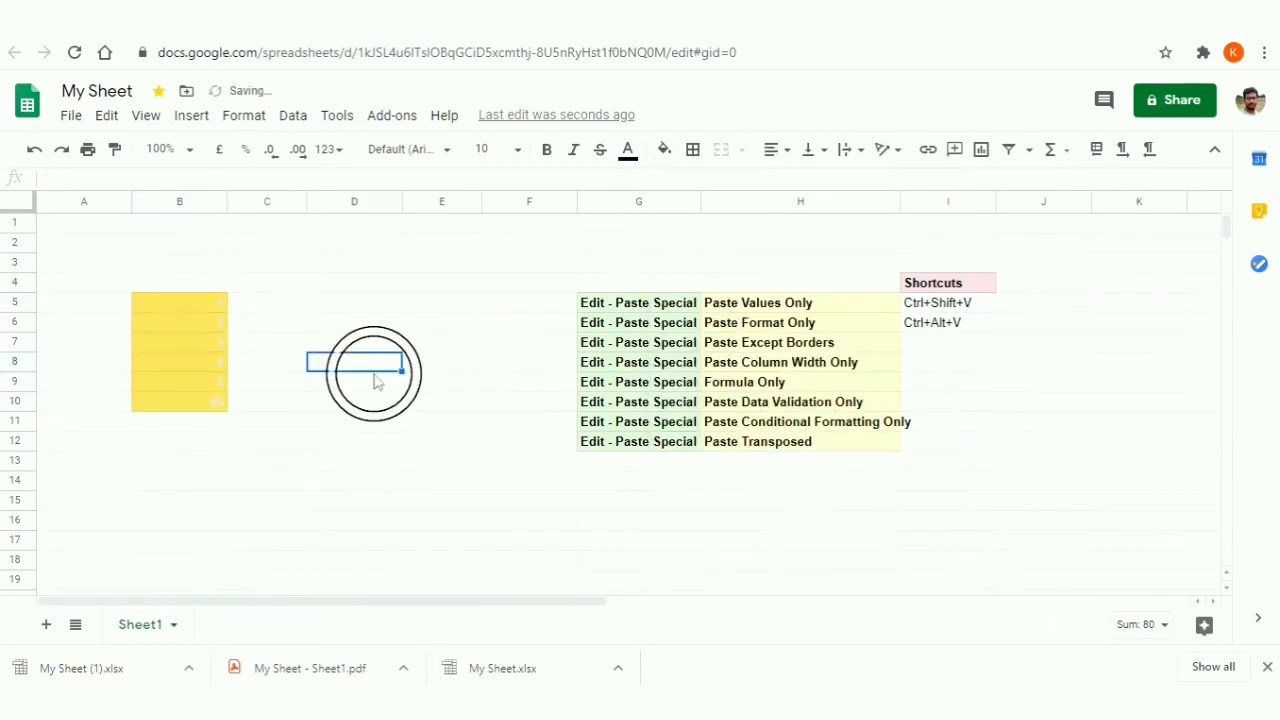
- Change the text in cells B5 to B10 to a darker, readable colour
click(212, 305)
shift+click(200, 402)
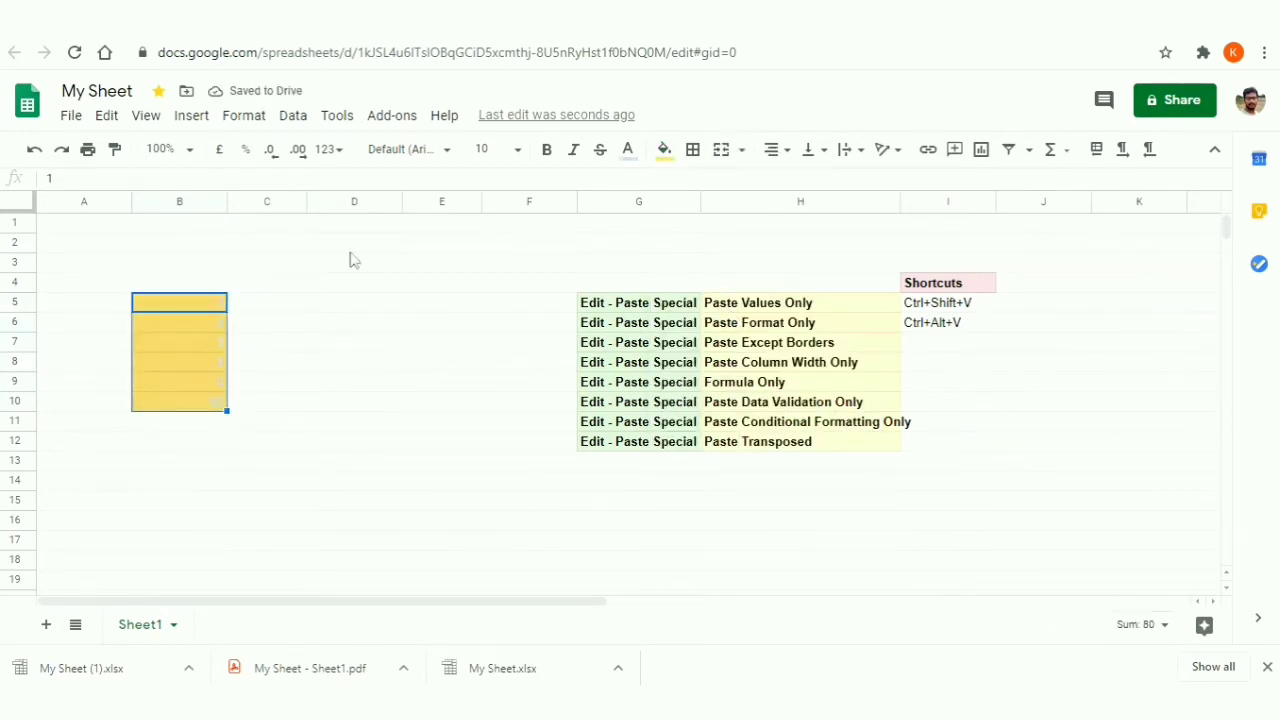
click(628, 149)
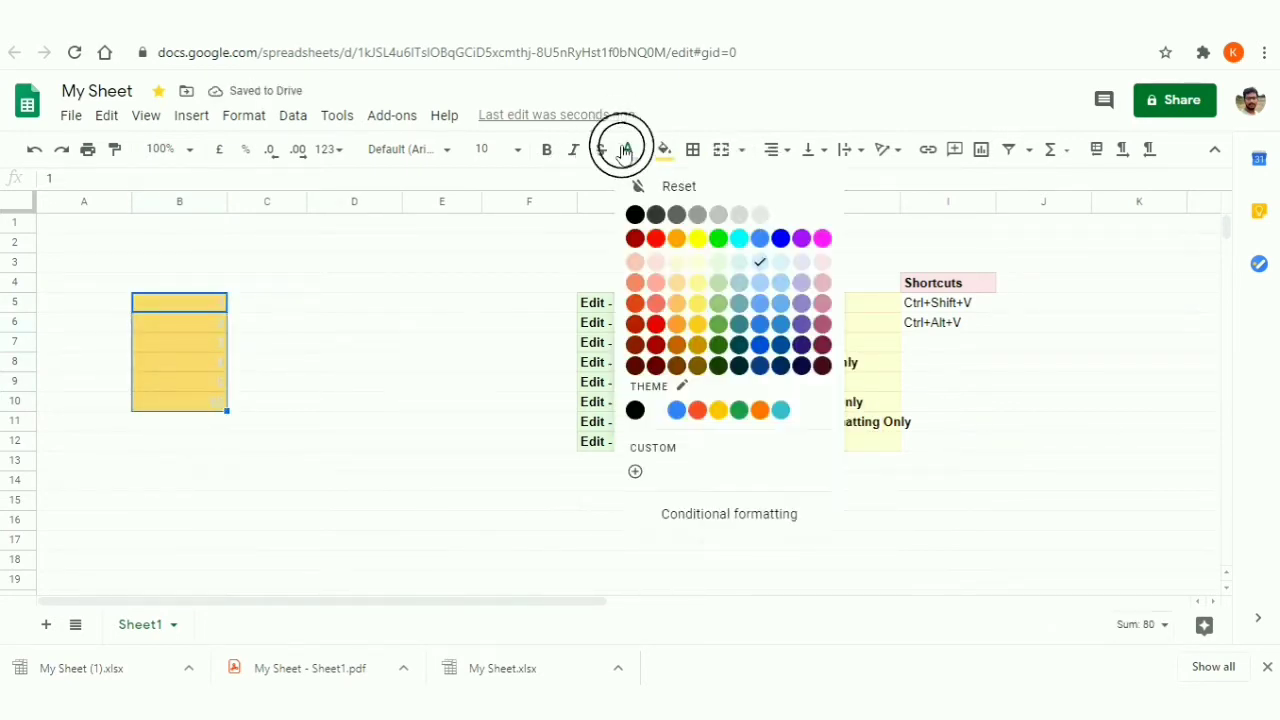
click(677, 239)
click(328, 347)
- Copy cells B5 to B10 and paste only their format into column D, starting at D5
click(189, 304)
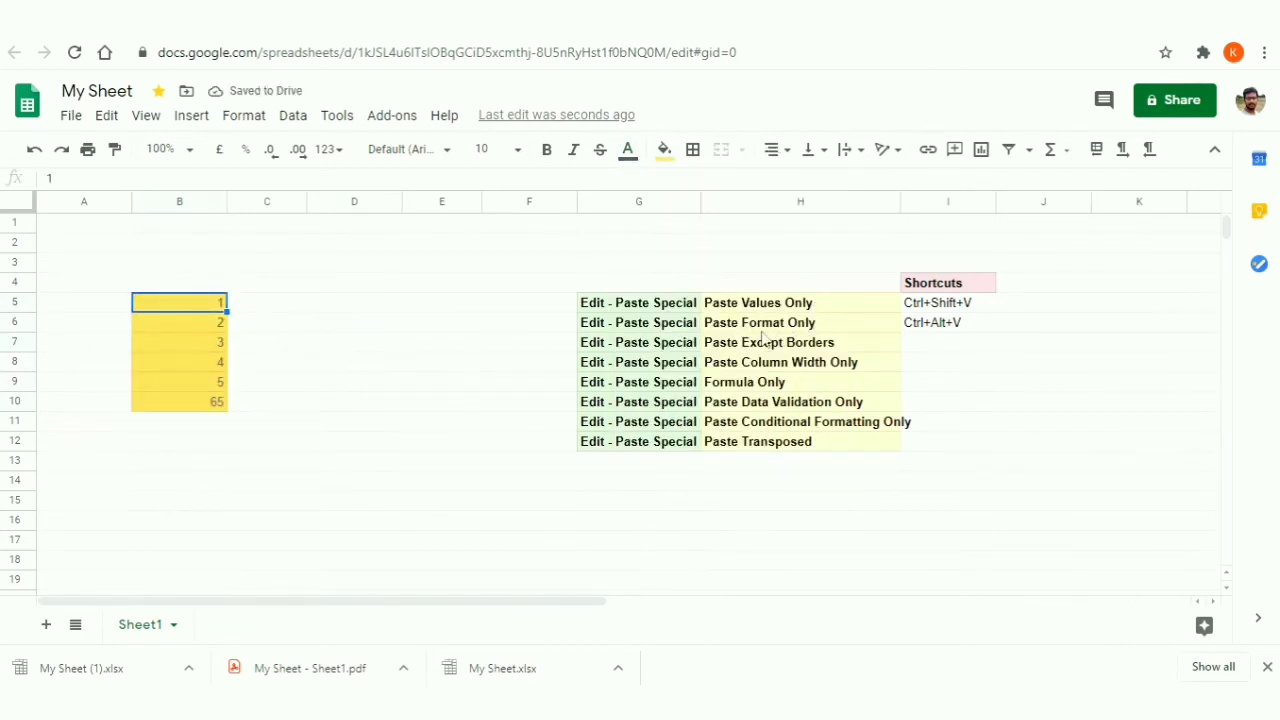
shift+click(174, 402)
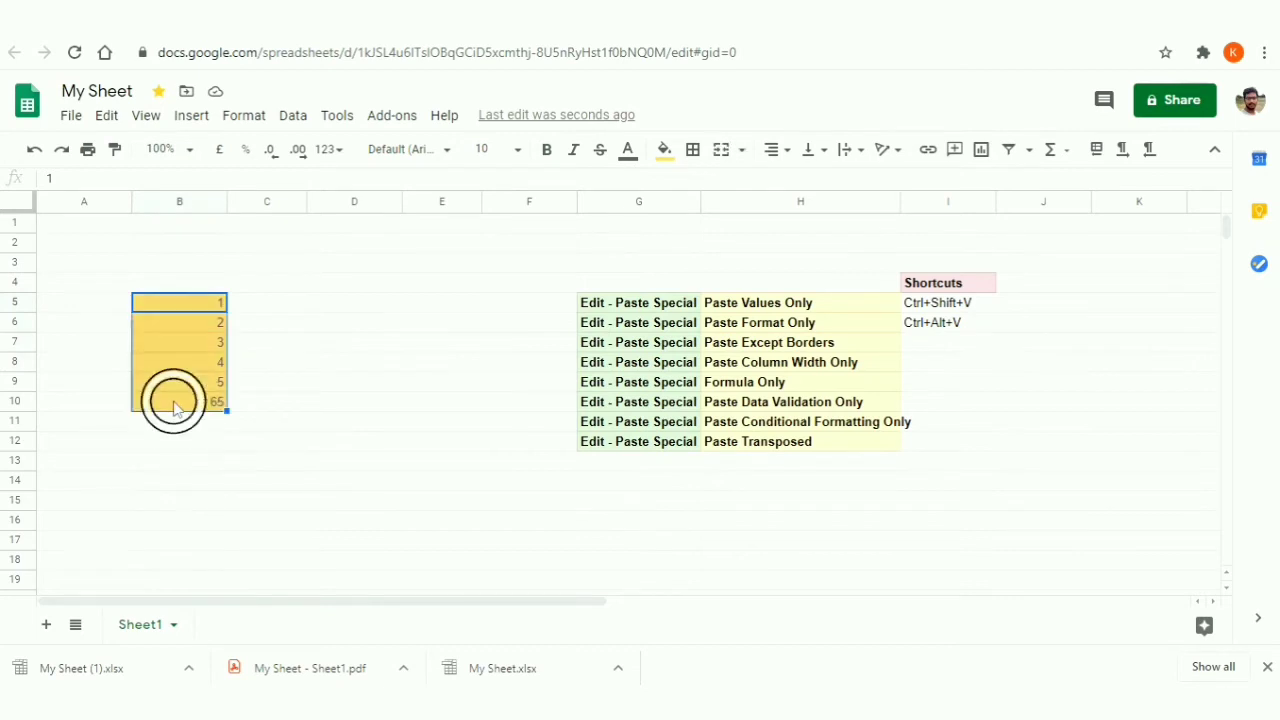
right_click(174, 406)
click(248, 177)
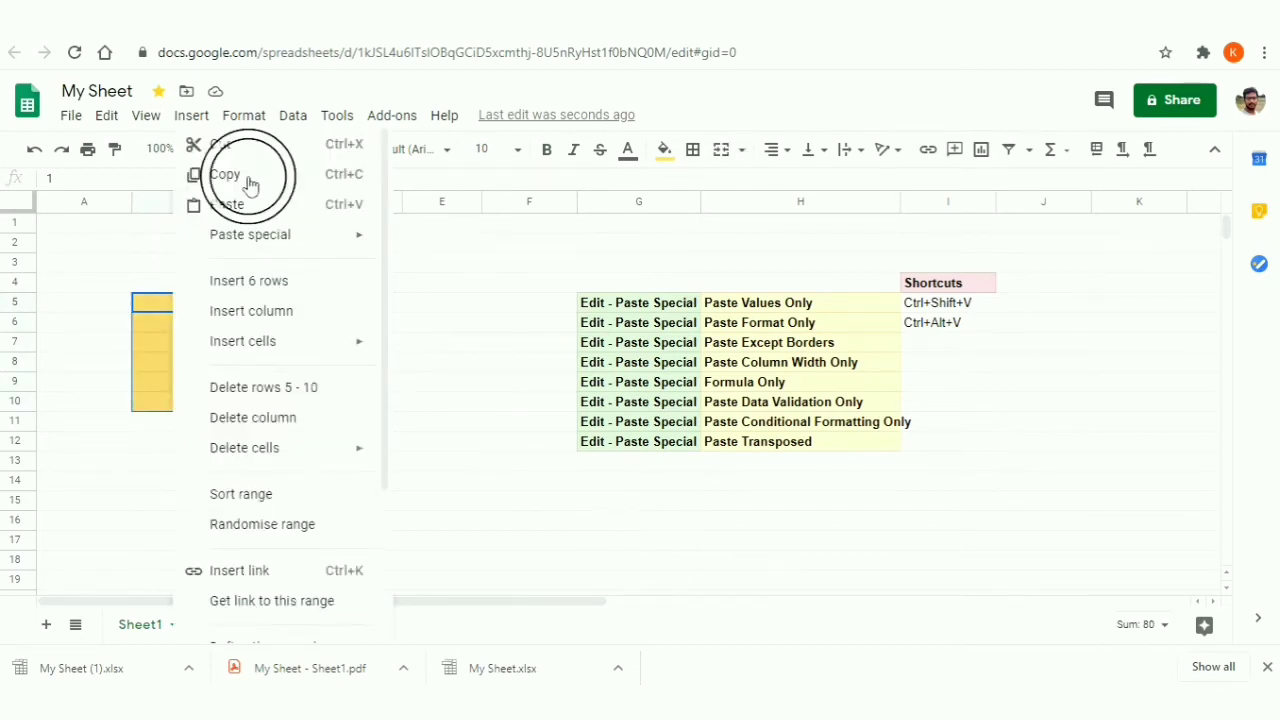
click(322, 312)
right_click(323, 312)
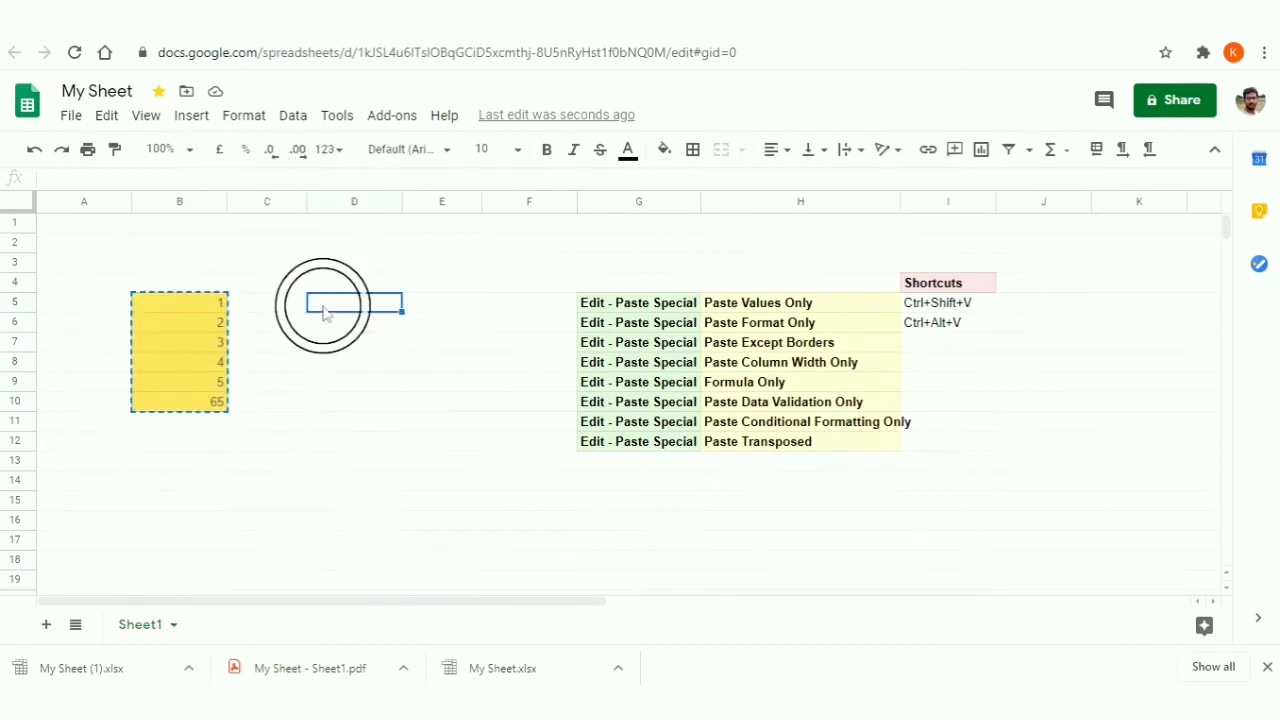
mouse_move(449, 240)
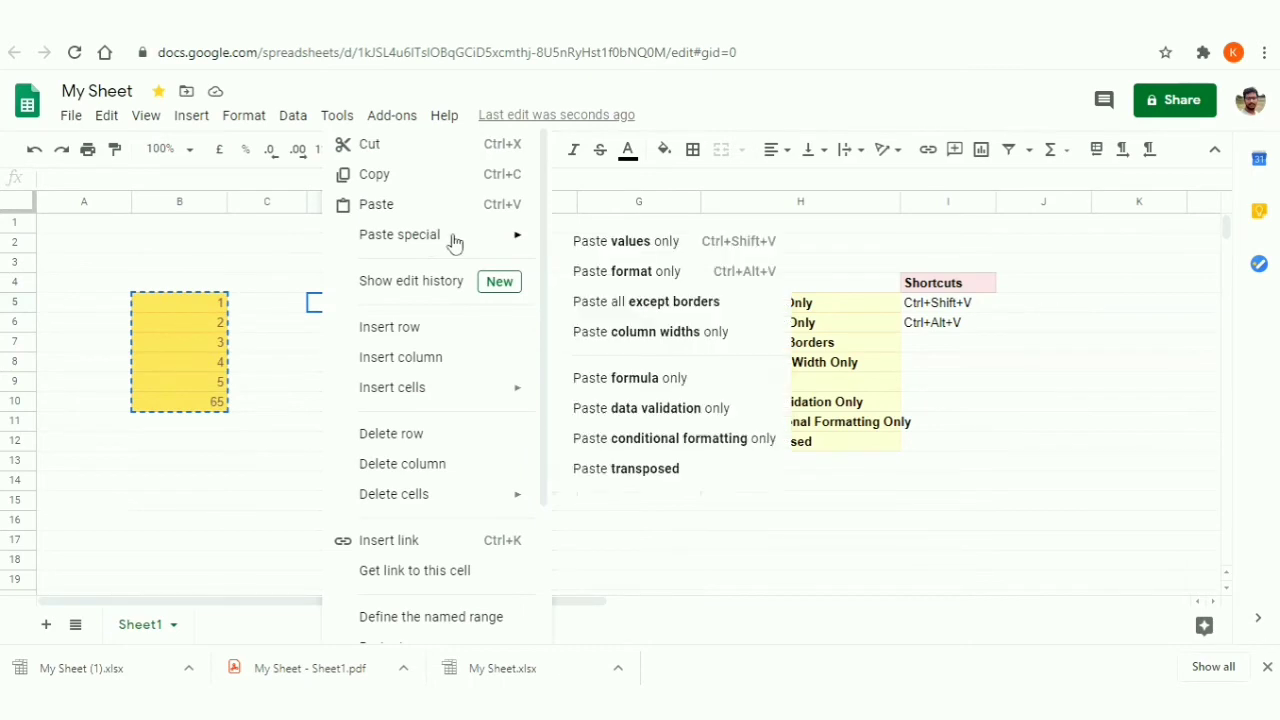
click(616, 270)
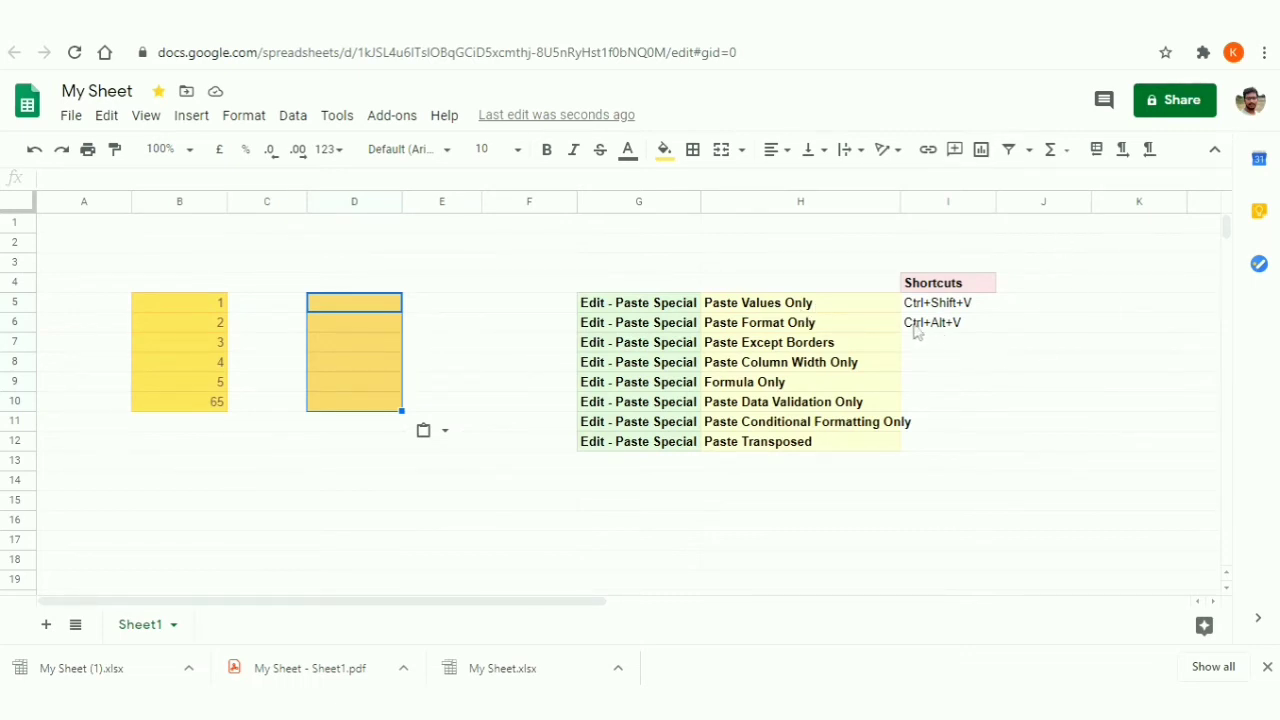
- Undo the format-only paste in cells D5 to D10
click(330, 346)
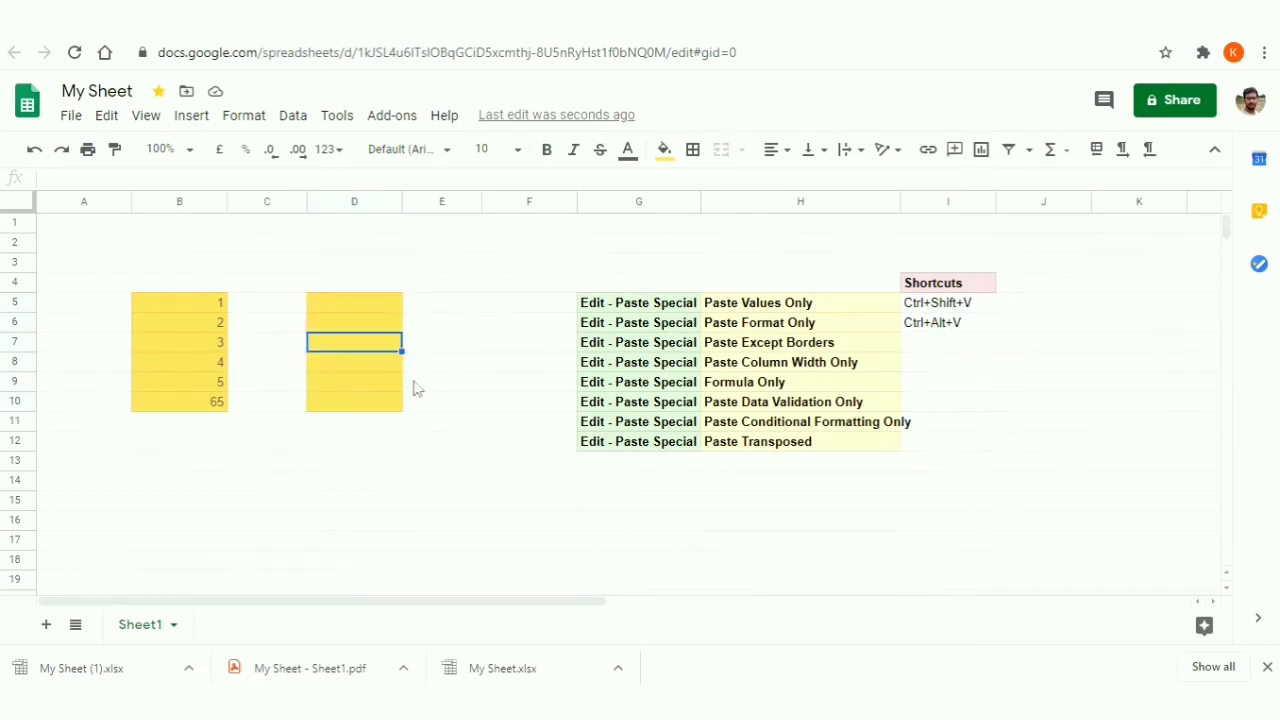
key(ctrl+z)
click(417, 388)
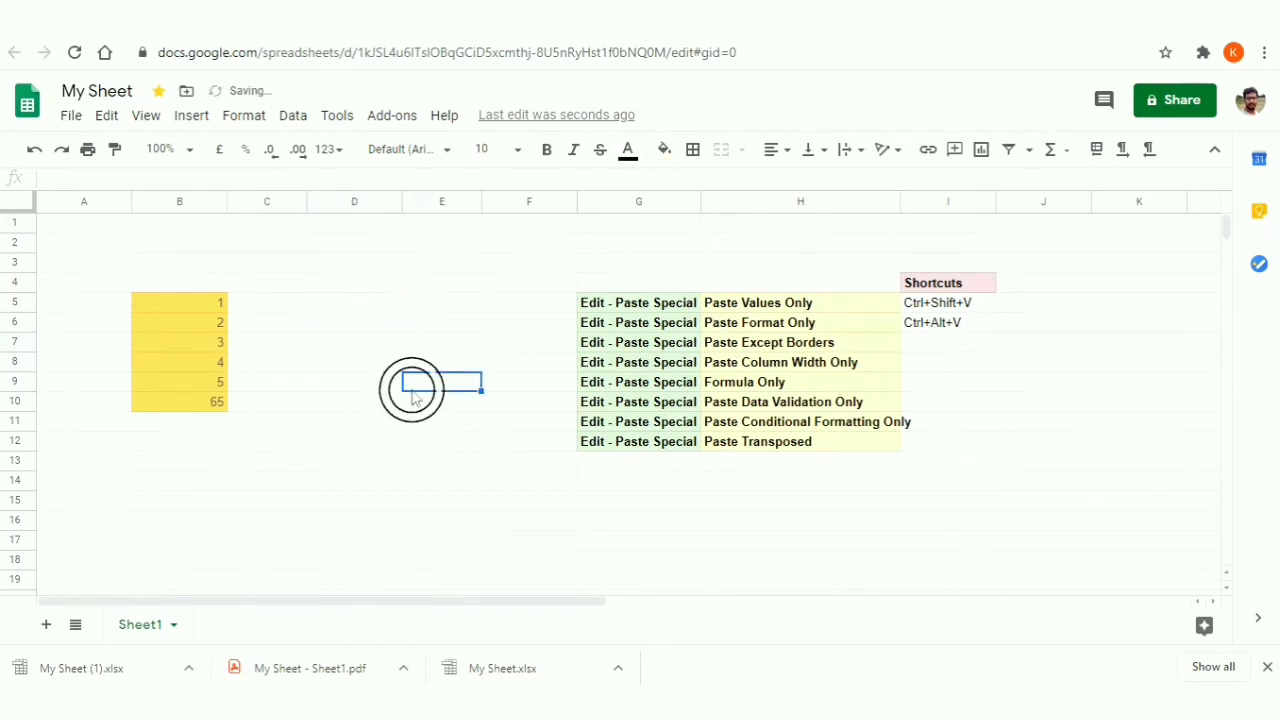
- Apply all borders to cells B5 to B10
click(728, 348)
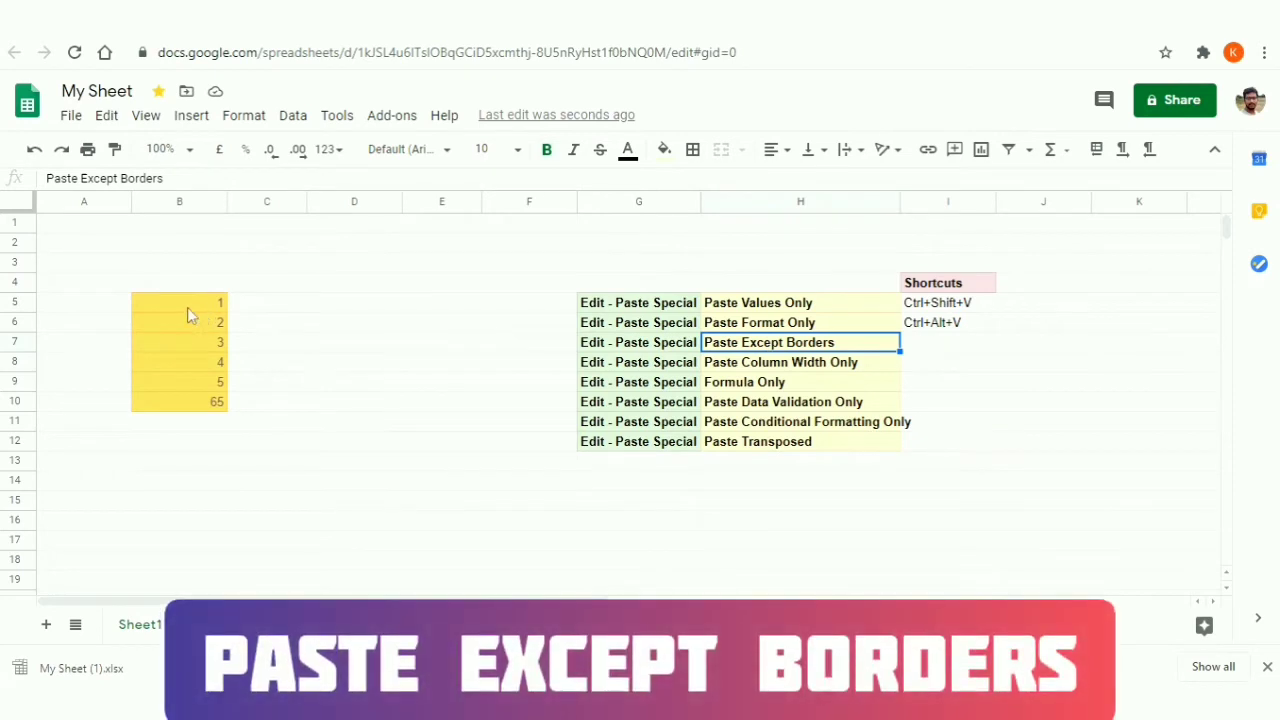
click(186, 306)
shift+click(188, 408)
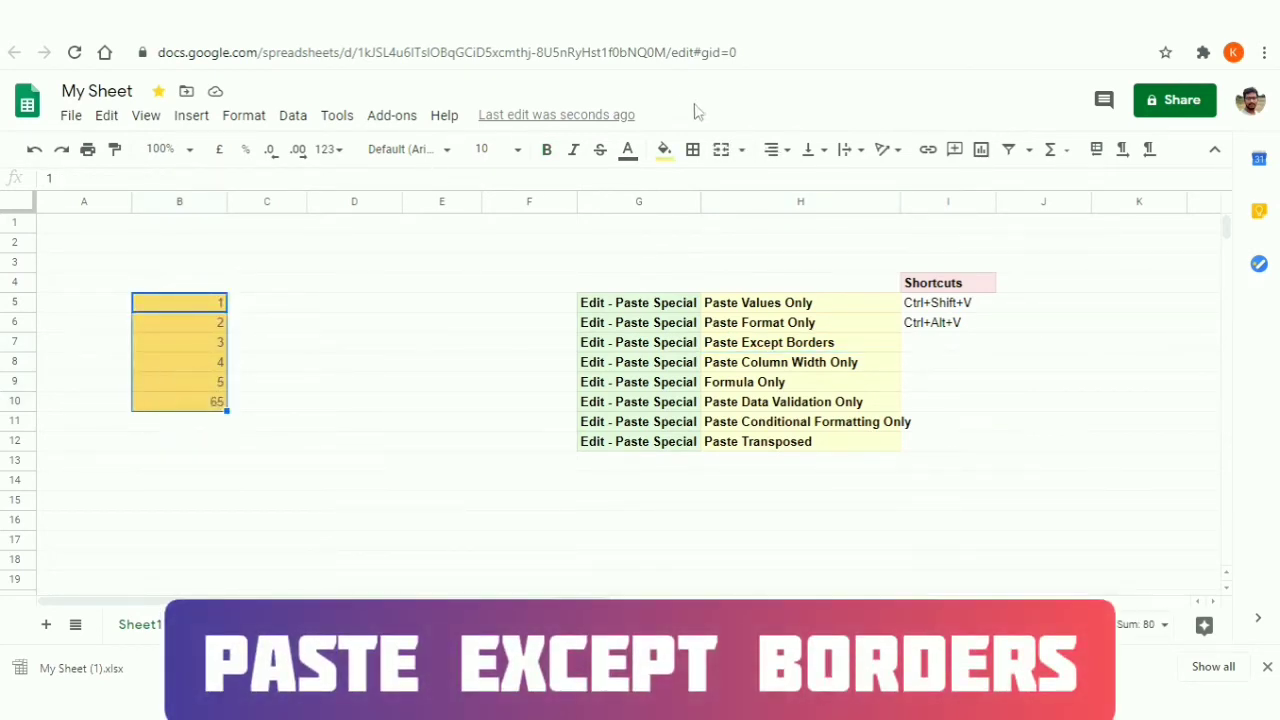
click(693, 150)
click(699, 188)
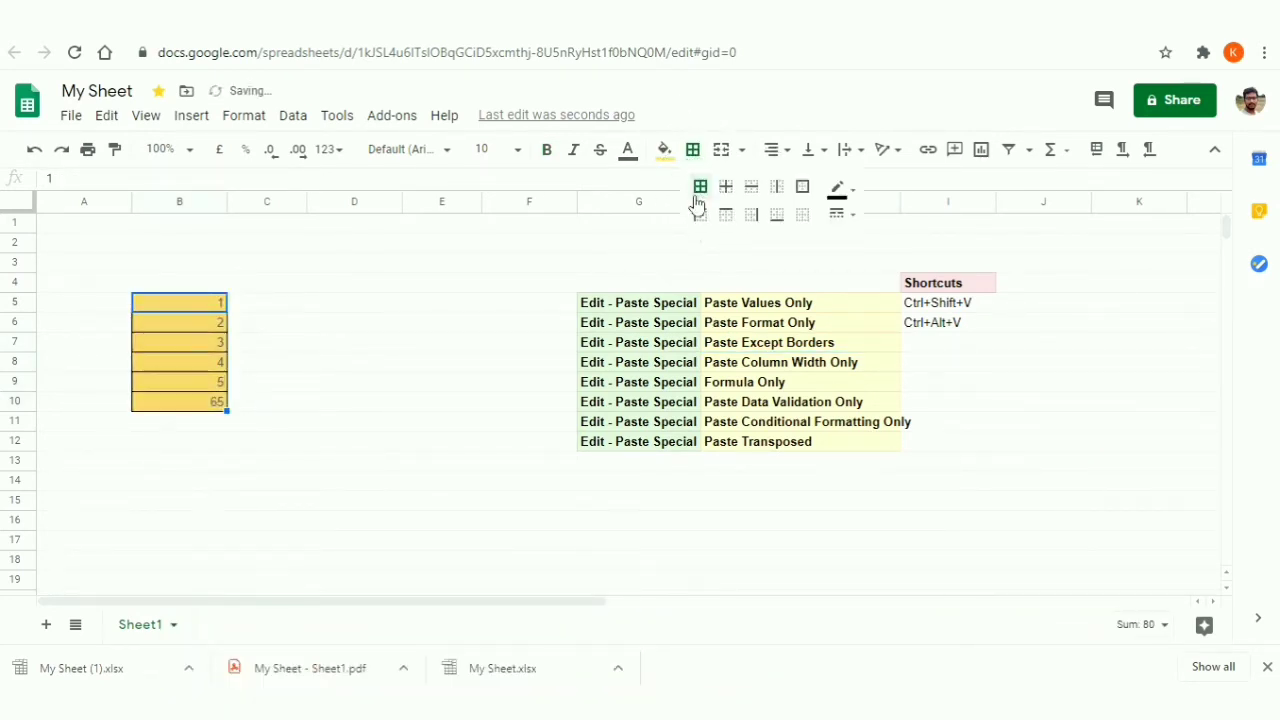
click(292, 408)
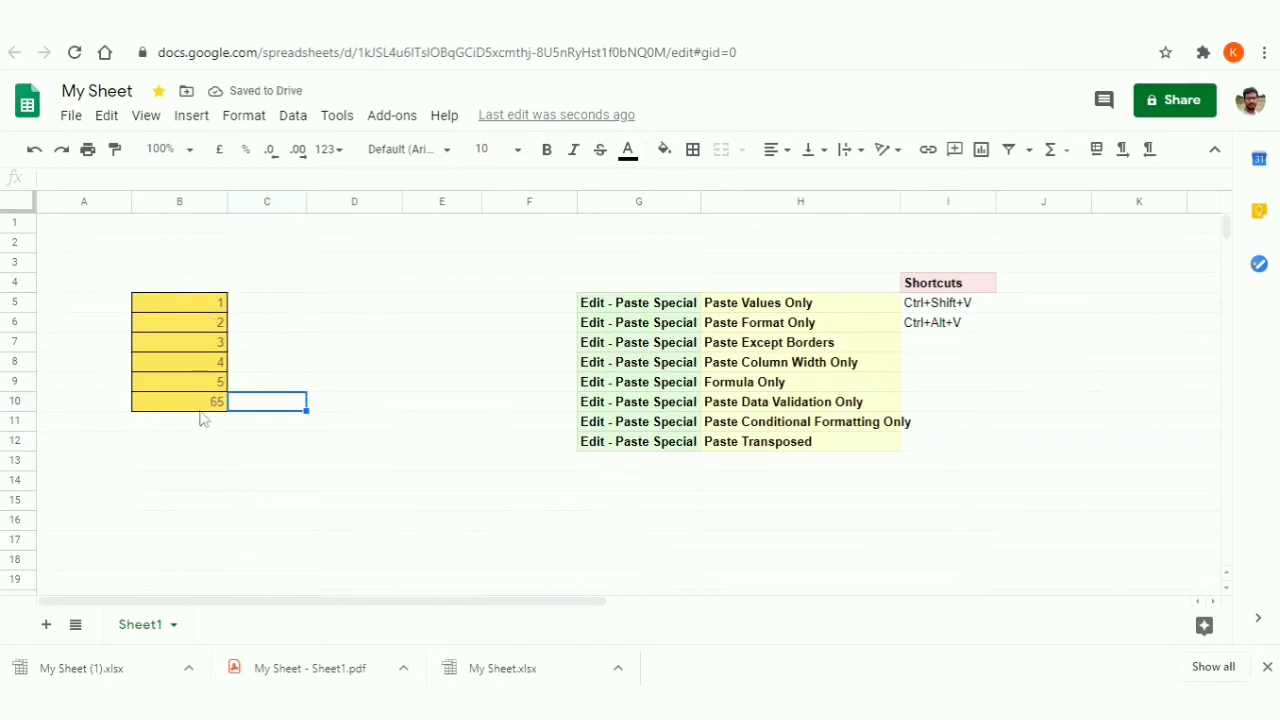
- Copy cells B5 to B10 and paste everything except borders into column D, starting at D5
drag(200, 397, 186, 309)
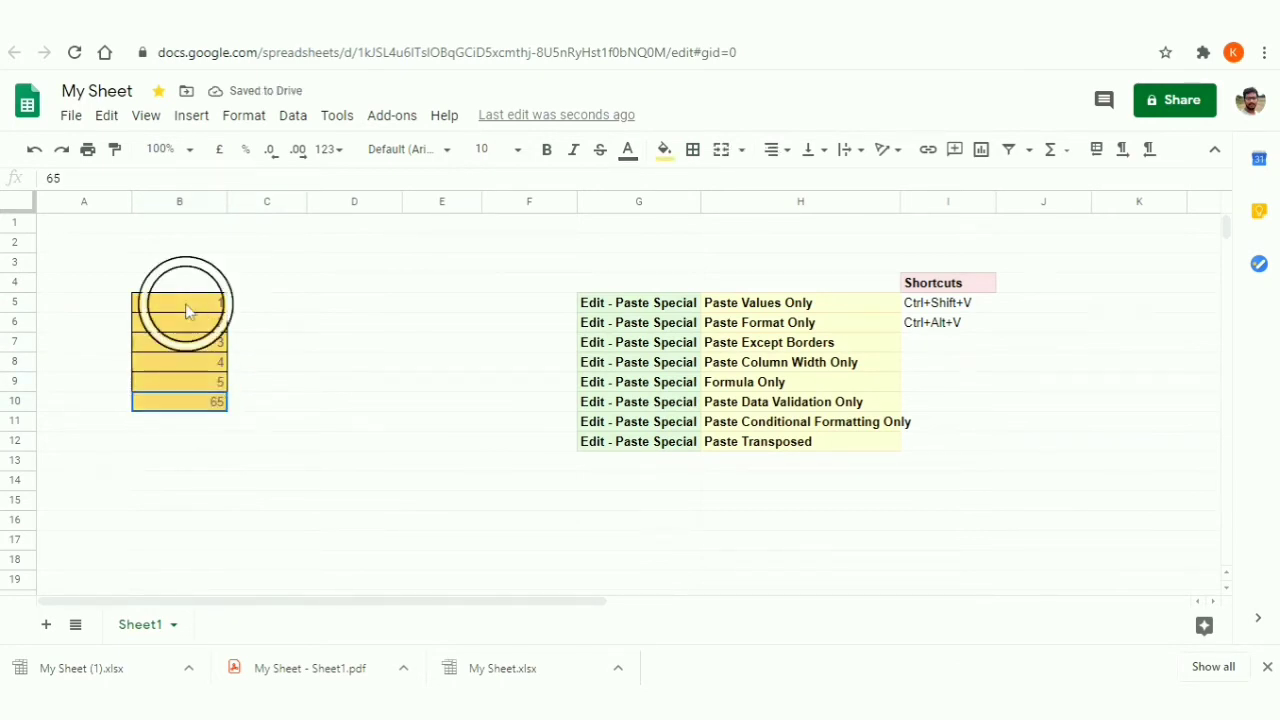
right_click(188, 312)
click(272, 174)
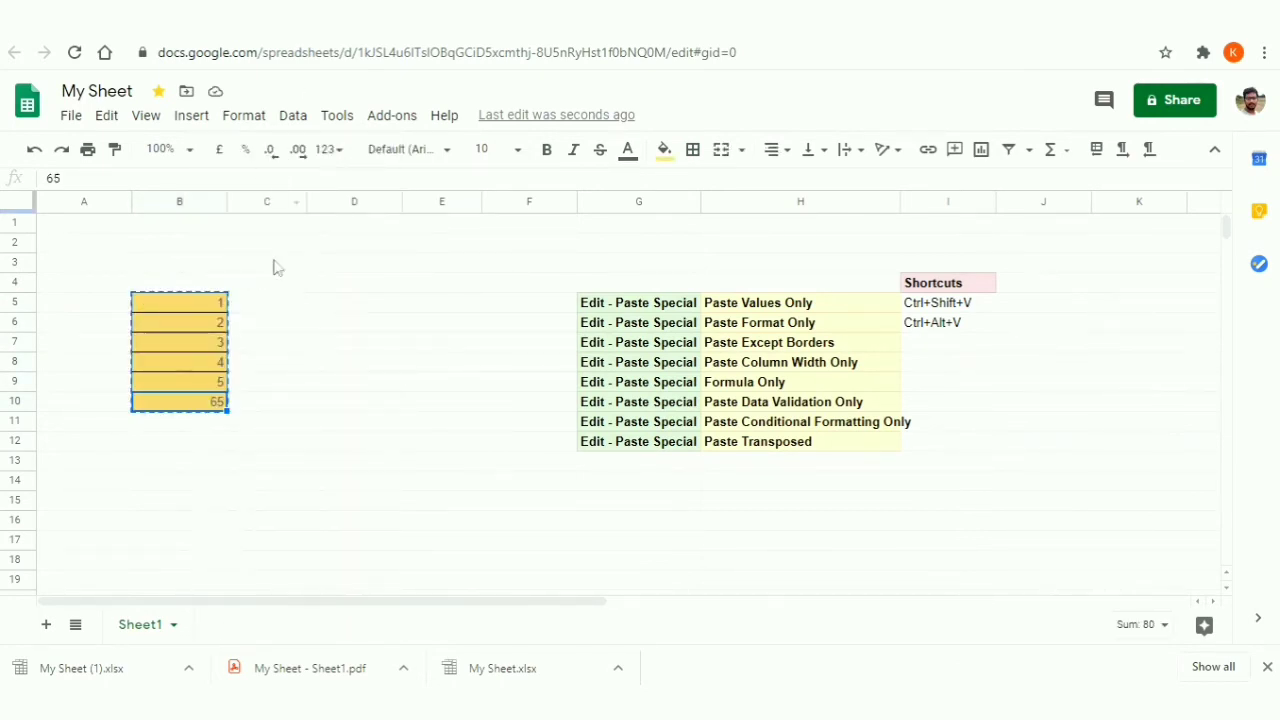
right_click(328, 302)
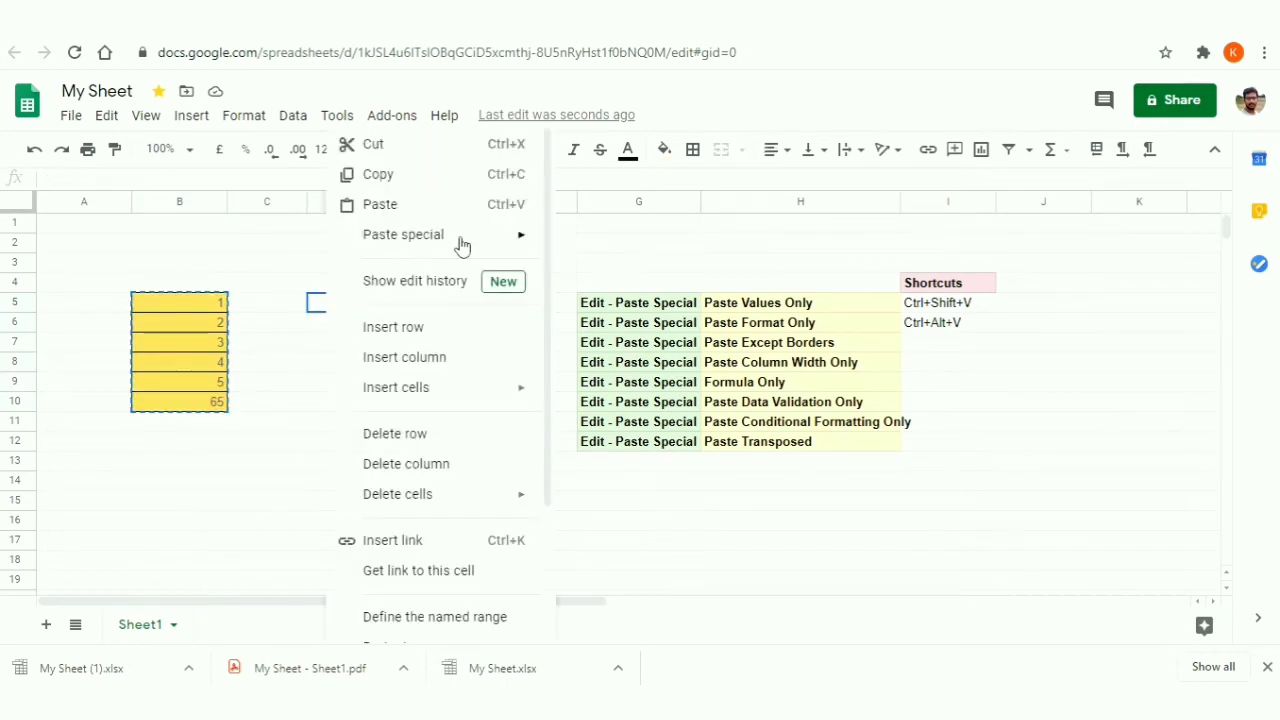
mouse_move(460, 246)
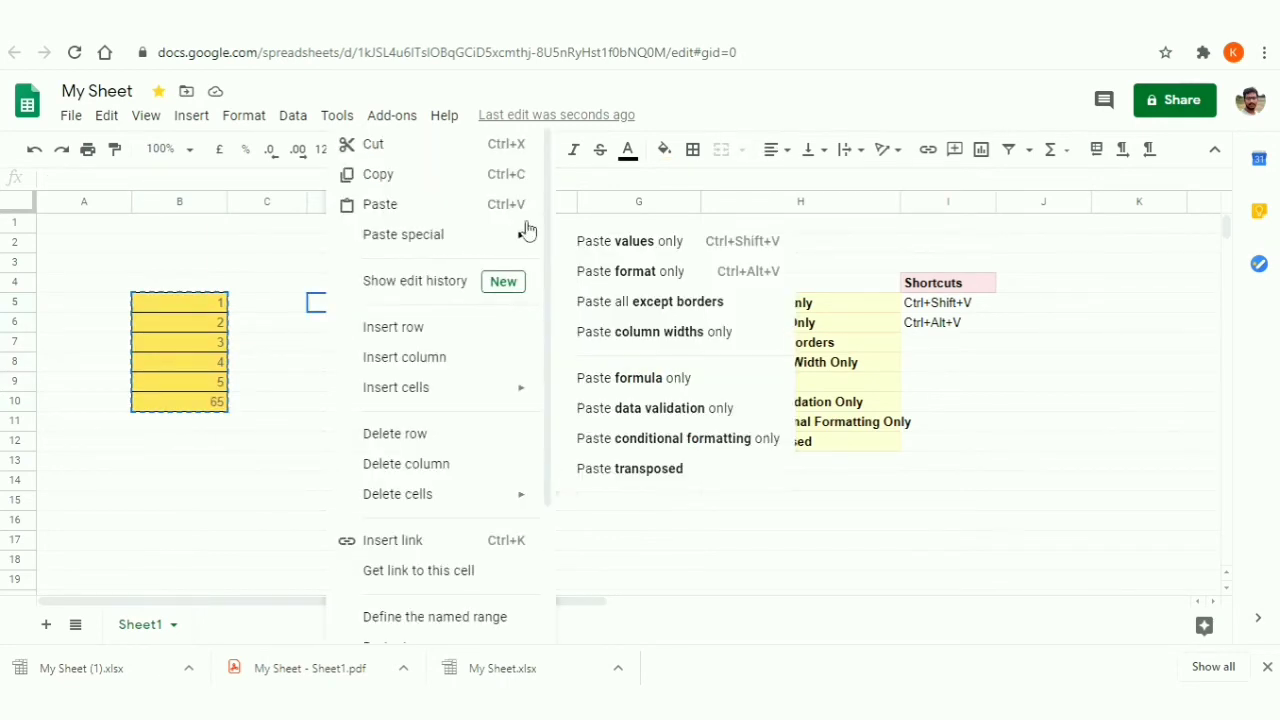
click(648, 302)
click(383, 343)
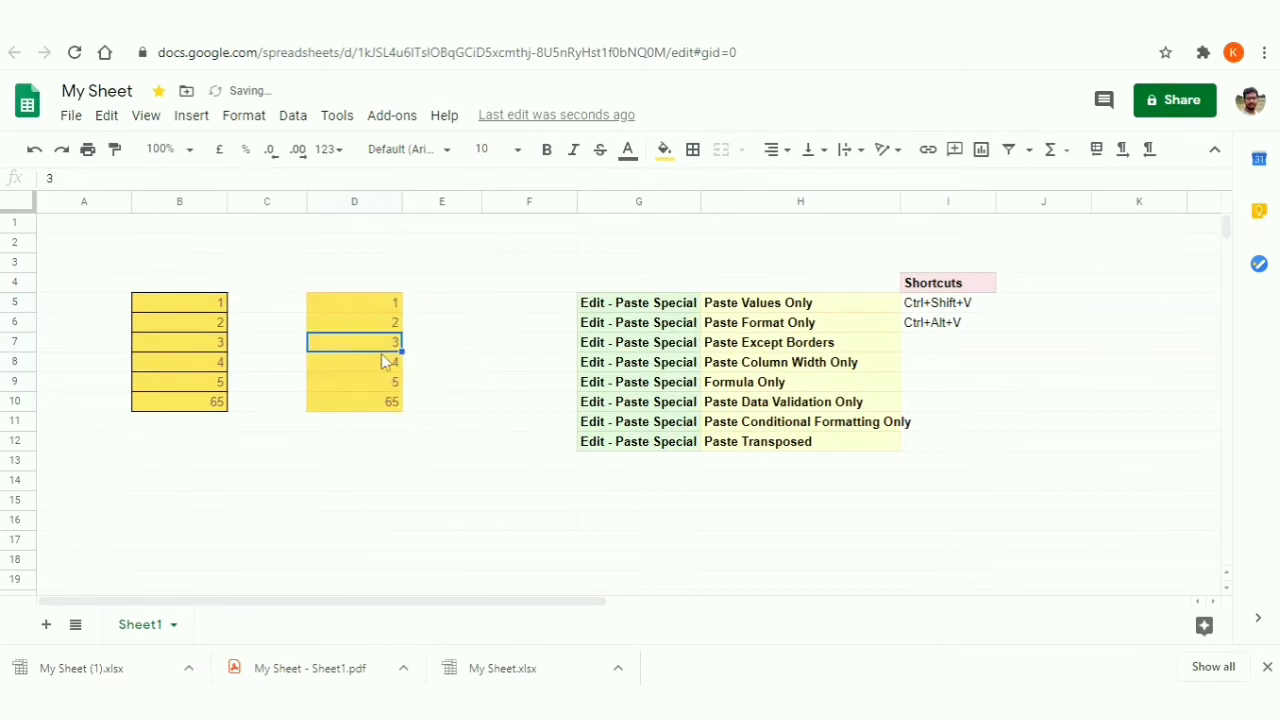
- Paste the copied cells normally, borders included, into column E, starting at E5, for comparison with column D
click(465, 303)
right_click(465, 303)
click(609, 205)
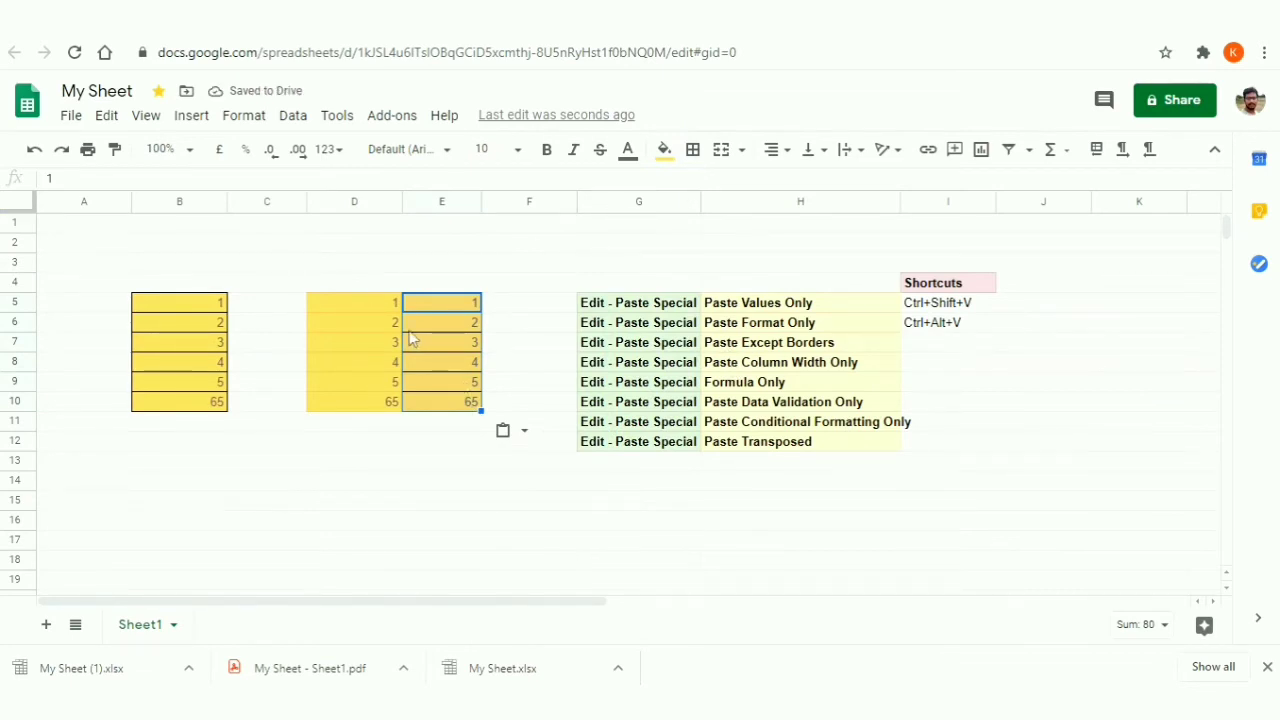
click(355, 308)
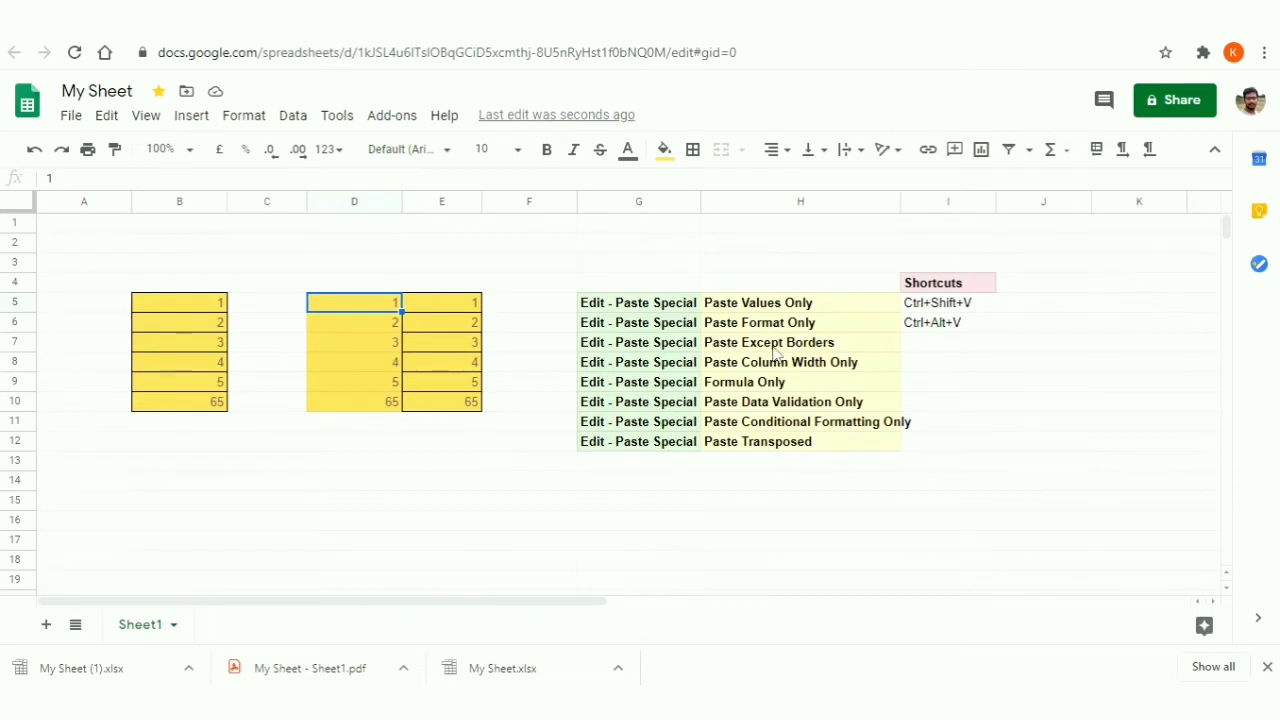
- Undo both pastes in columns D and E
click(418, 463)
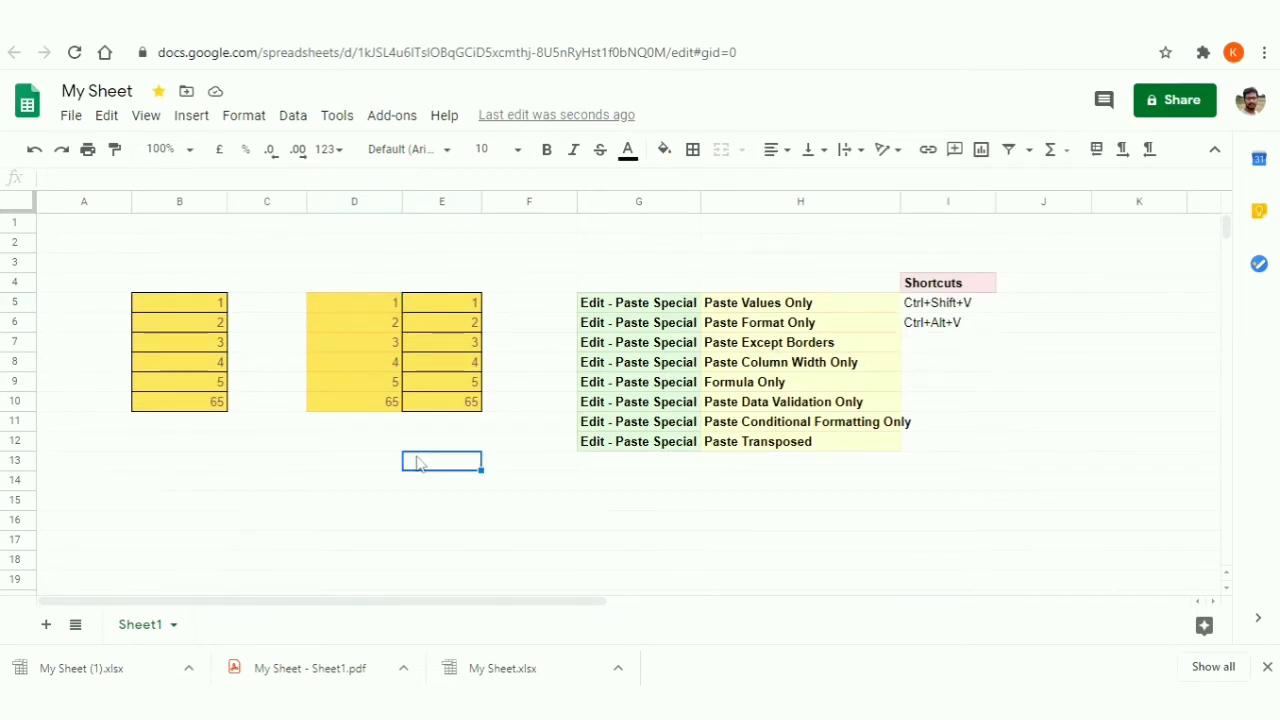
key(ctrl+z)
key(ctrl+z)
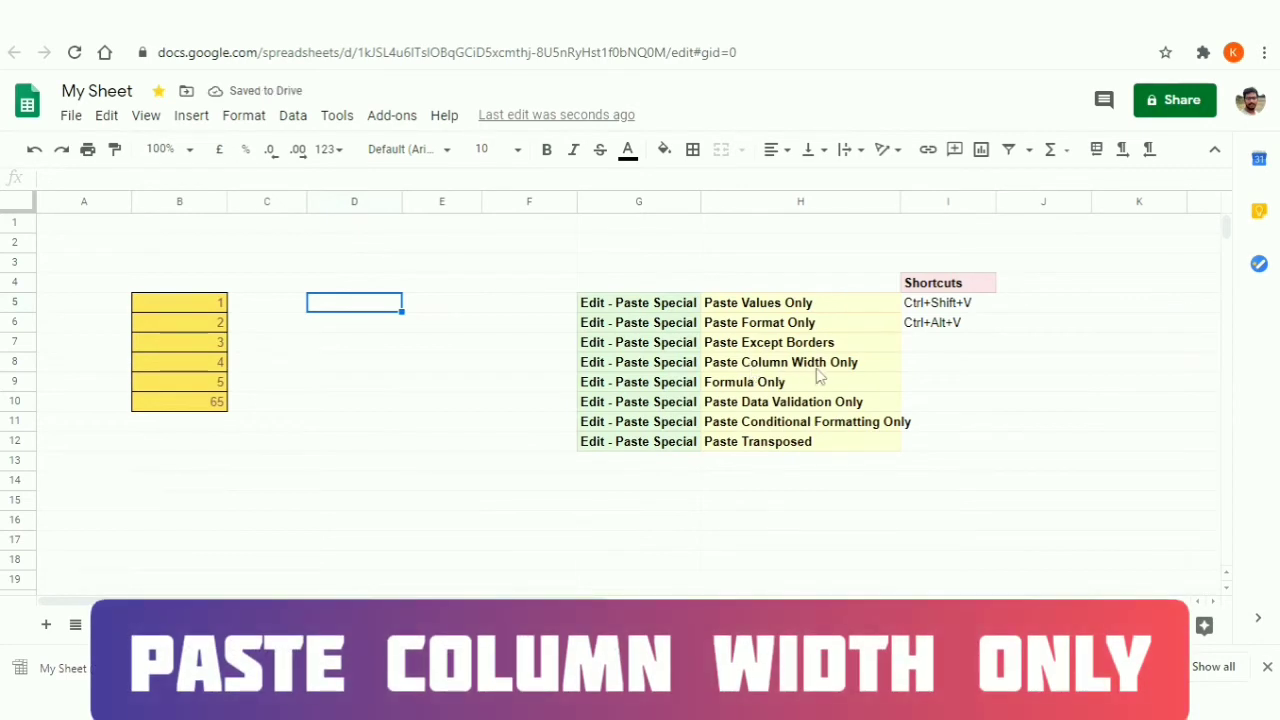
- Widen column B to a little over twice its width and copy cells B5 to B10
click(300, 342)
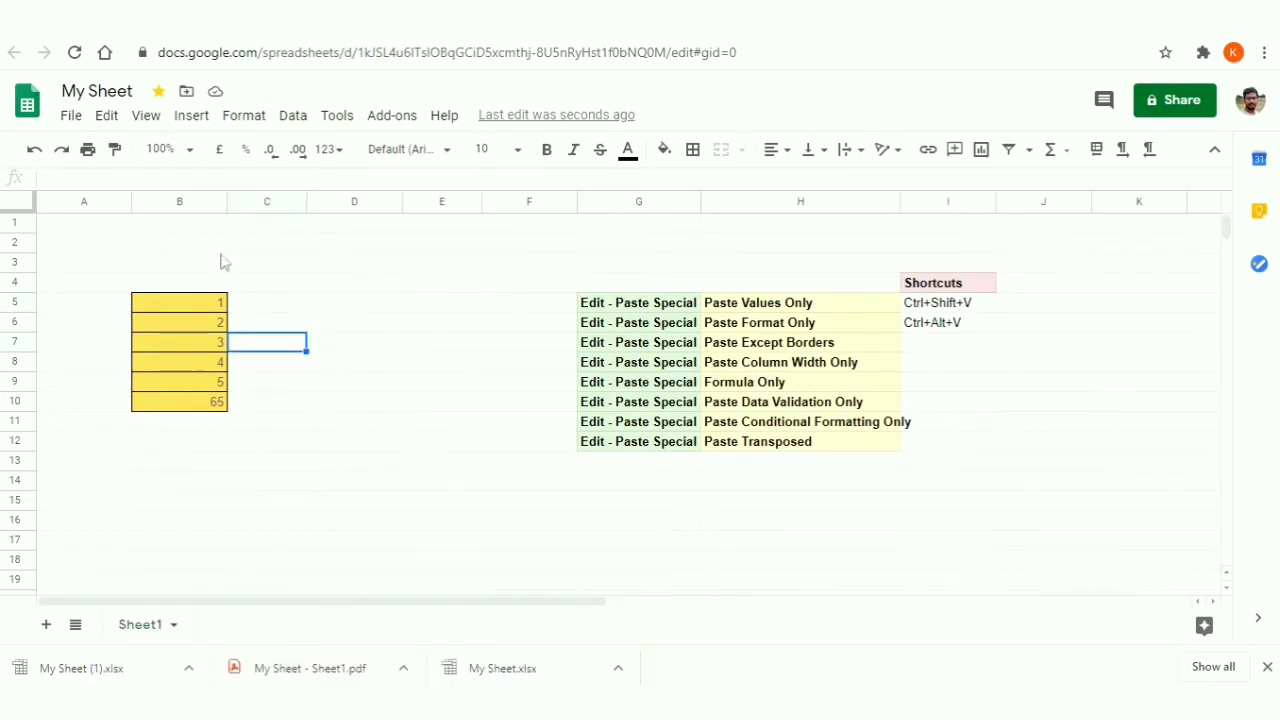
drag(227, 201, 348, 222)
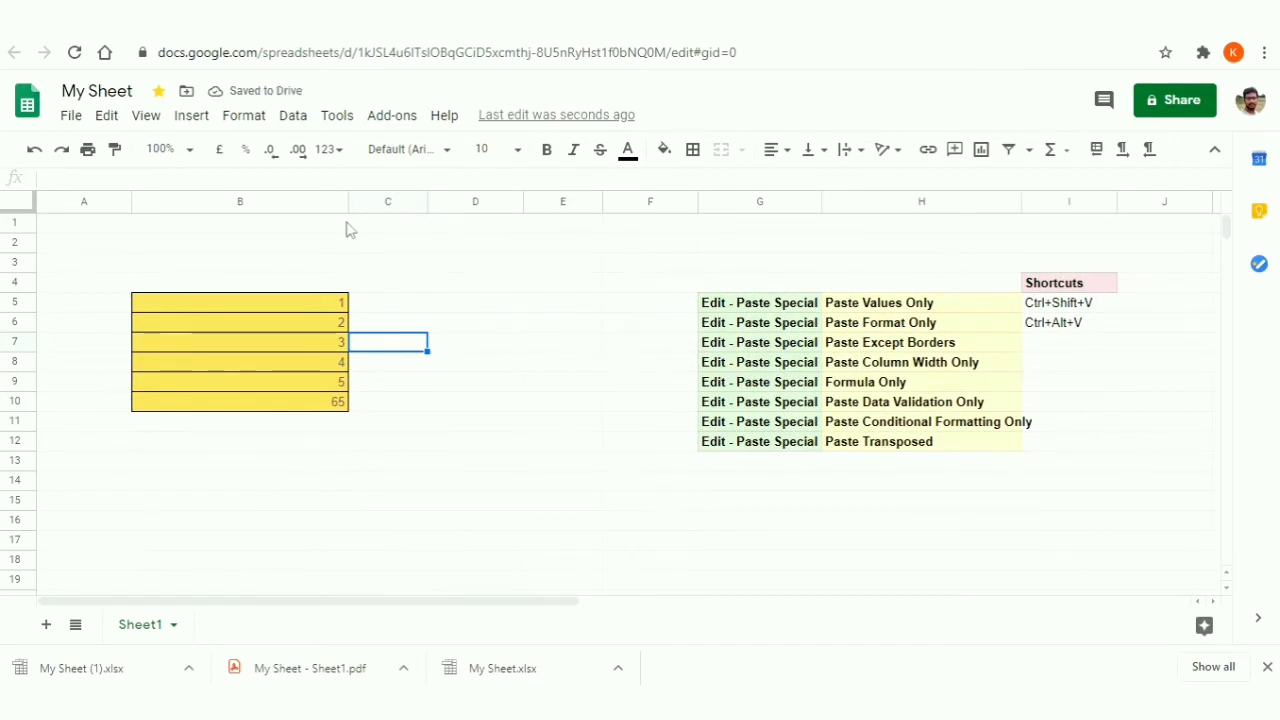
click(285, 306)
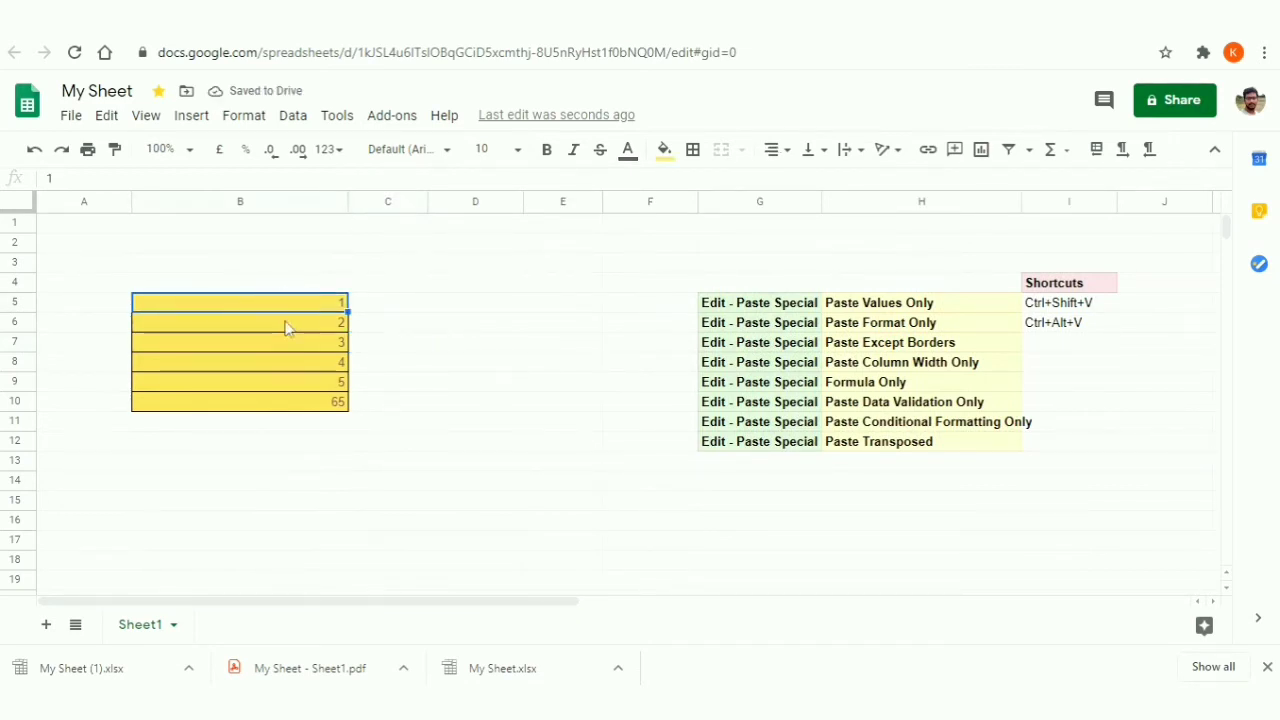
shift+click(287, 408)
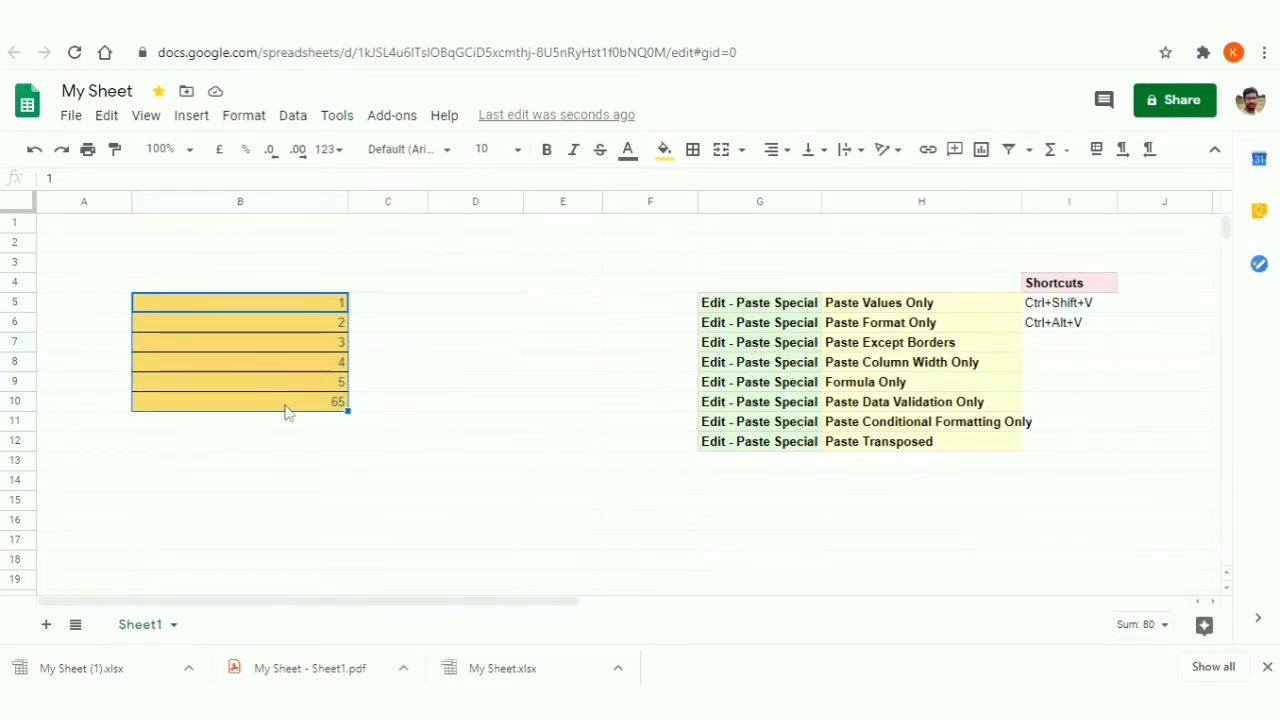
right_click(280, 368)
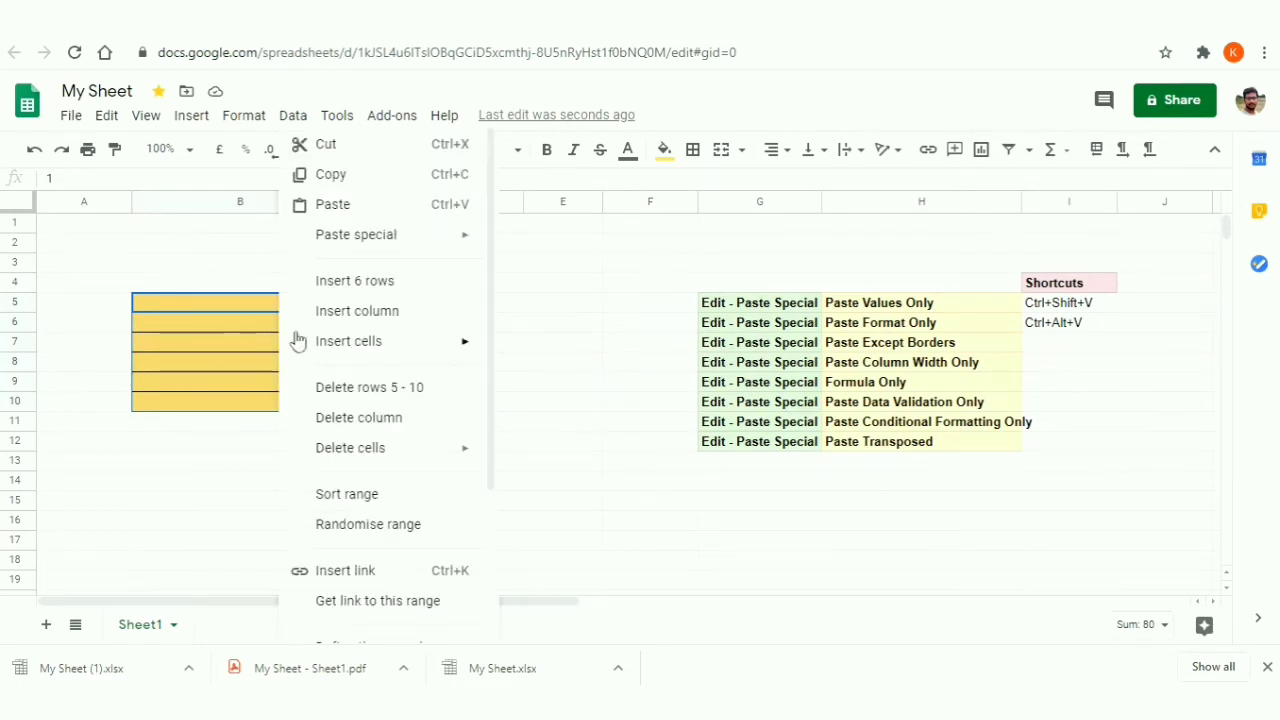
click(357, 176)
- Paste only the copied column width into column D, starting at D5
click(480, 305)
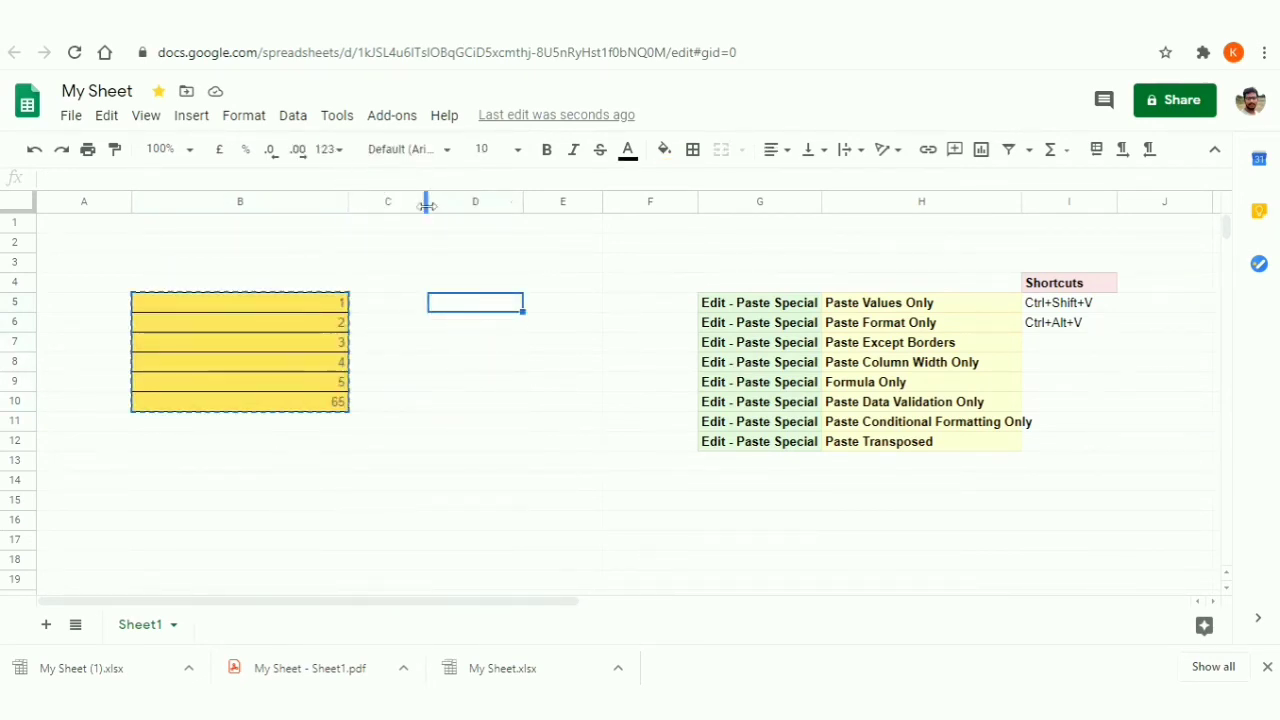
right_click(503, 317)
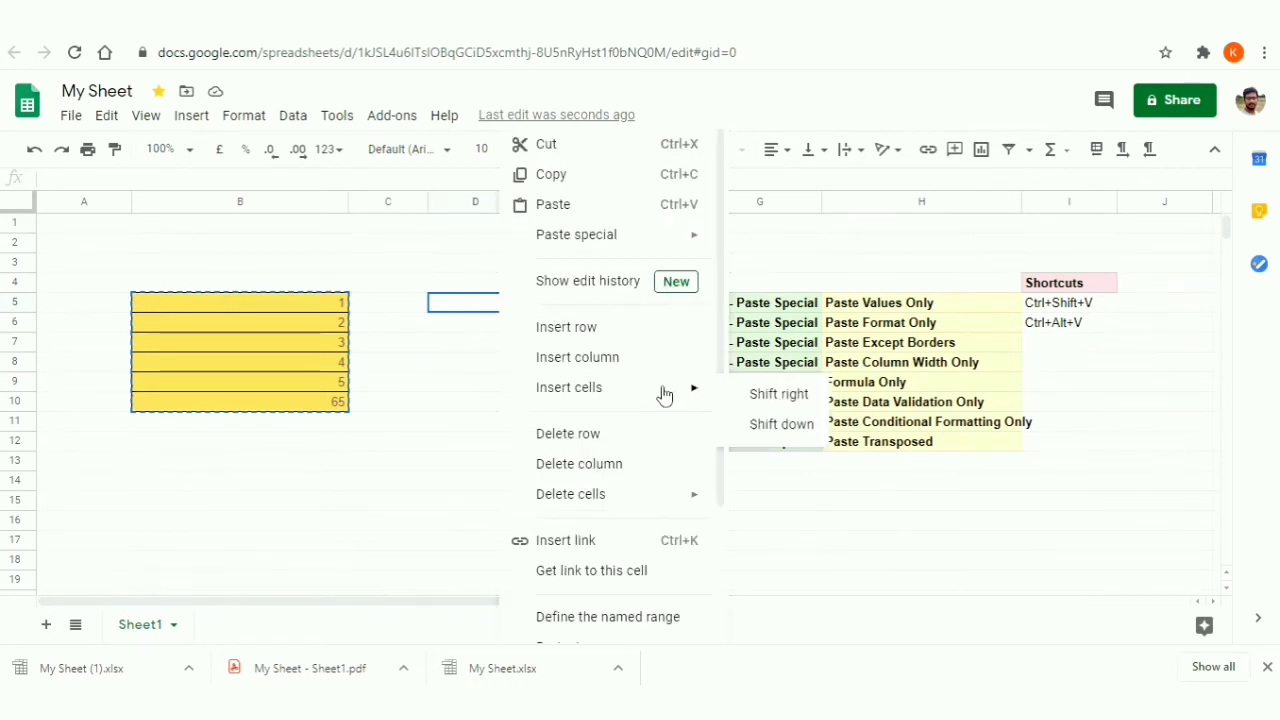
mouse_move(636, 246)
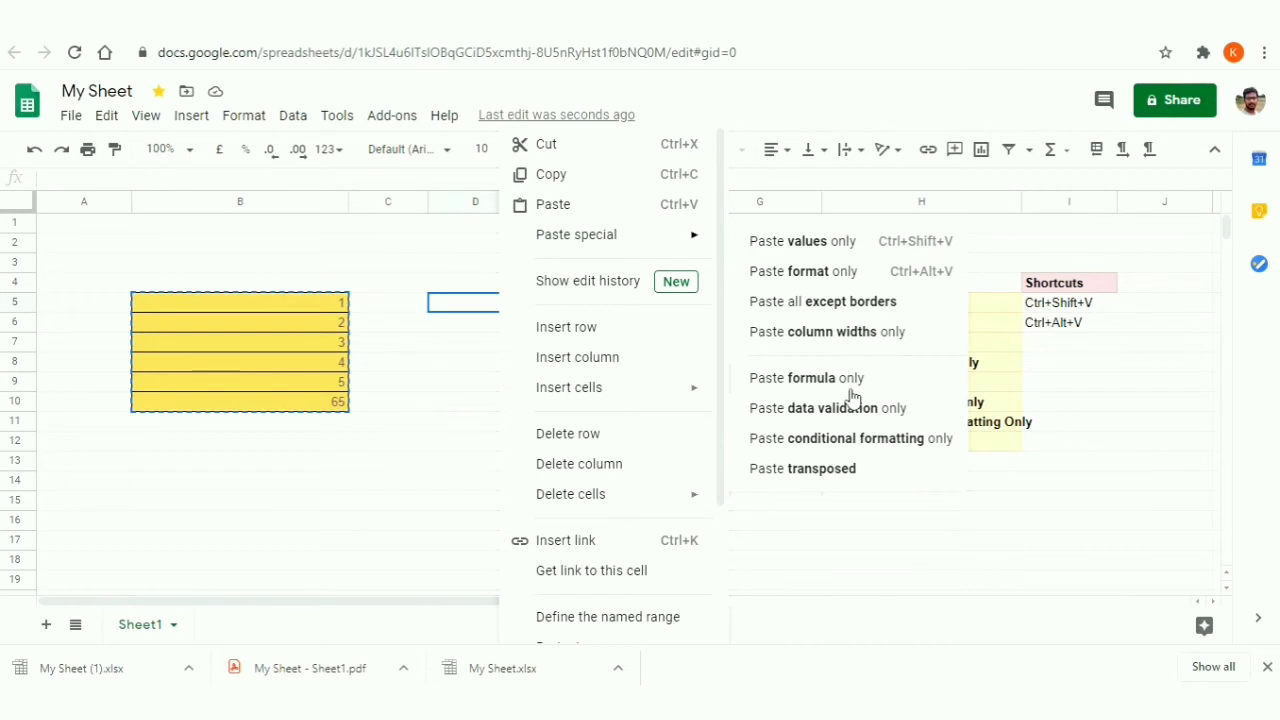
click(870, 337)
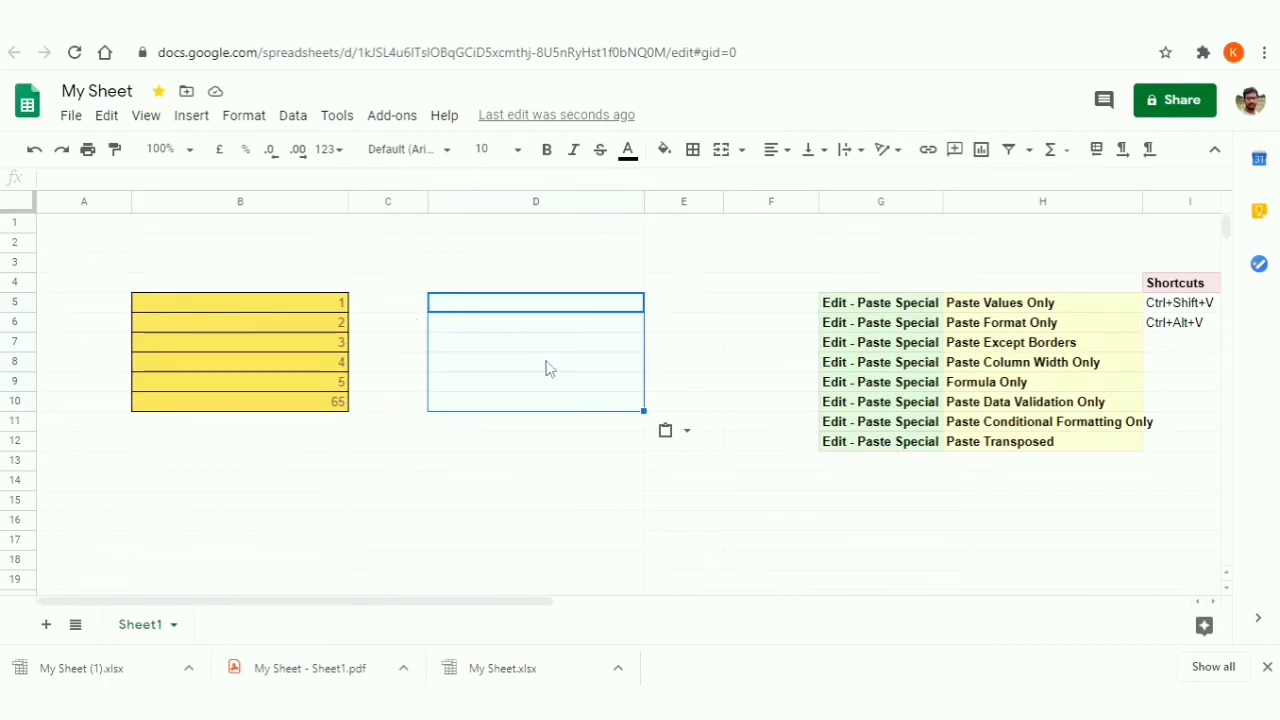
- Narrow column D to less than half its width, slightly wider than column C
click(645, 202)
drag(645, 202, 512, 228)
click(660, 408)
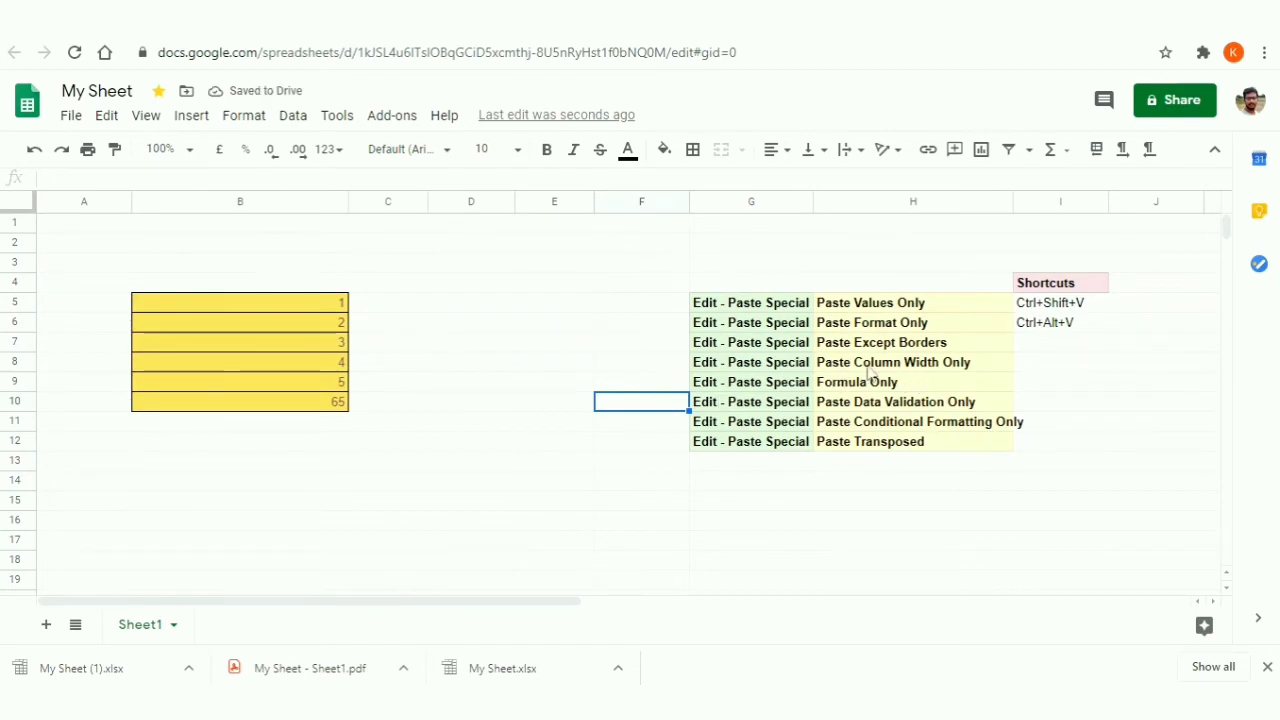
- Enter the formula =COUNT(B5:B10) in cell C5
click(893, 385)
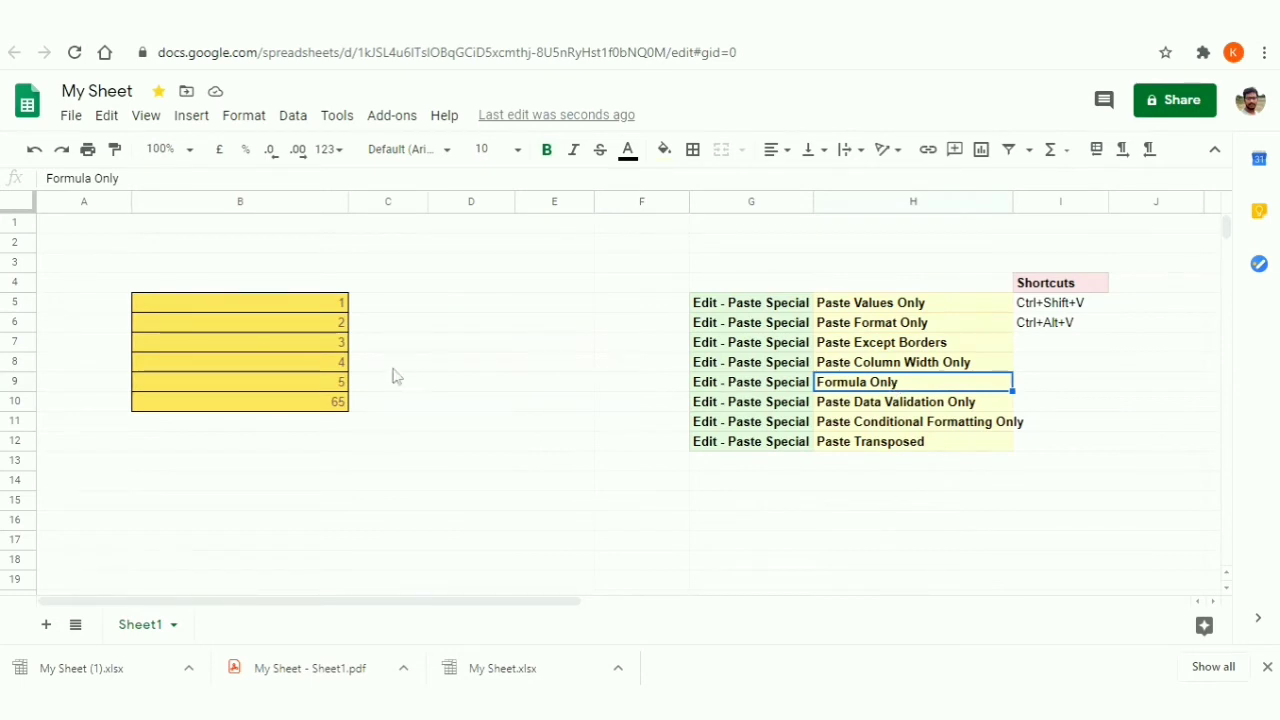
double_click(376, 304)
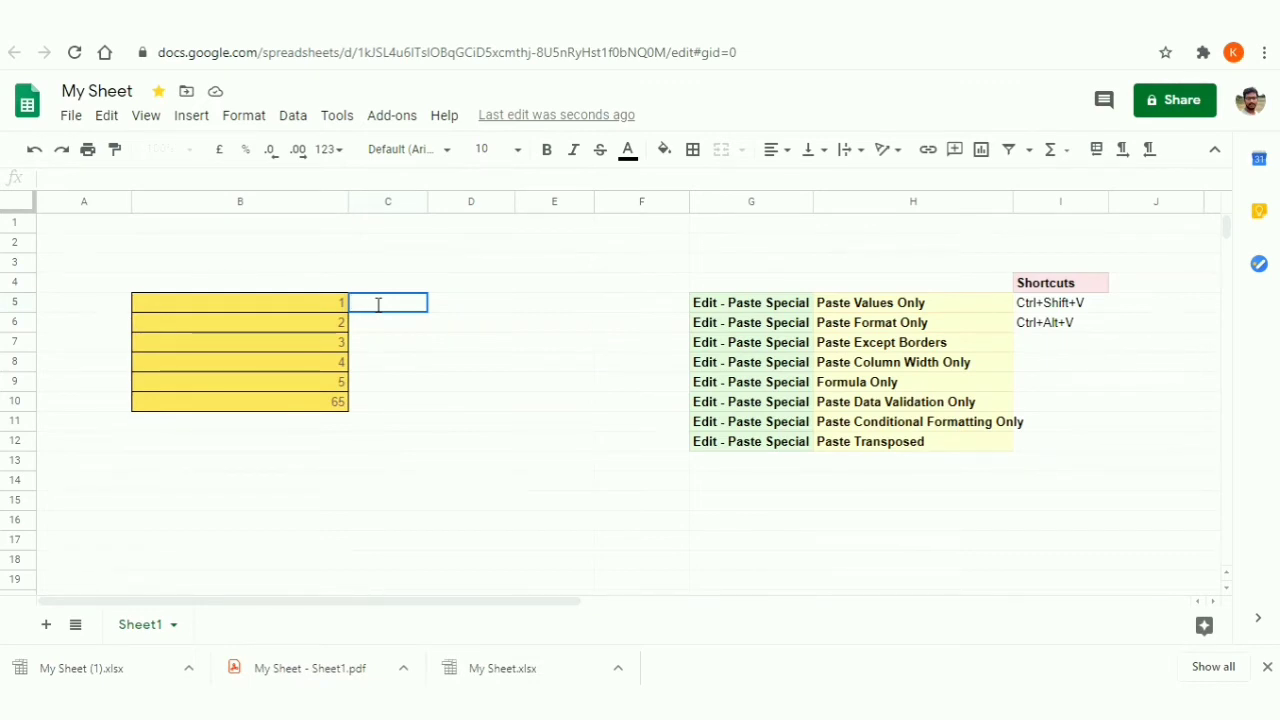
text(=COUNTI)
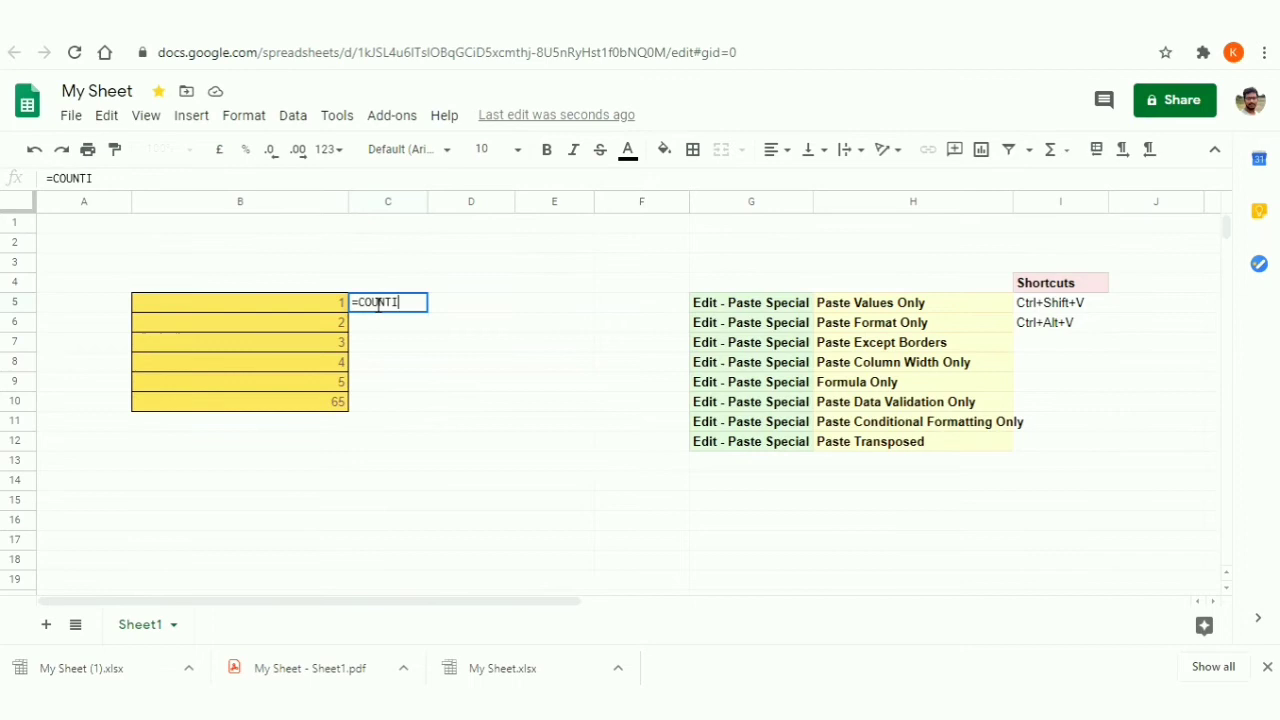
key(BackSpace)
text(()
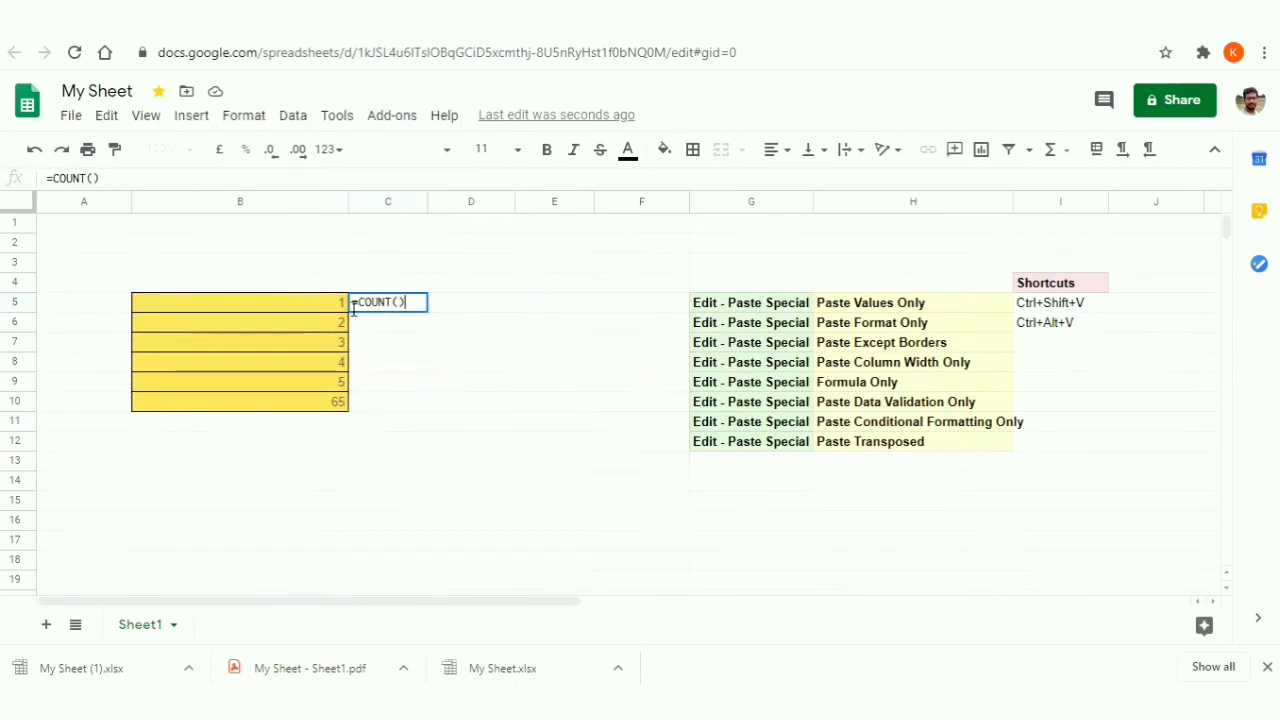
click(330, 302)
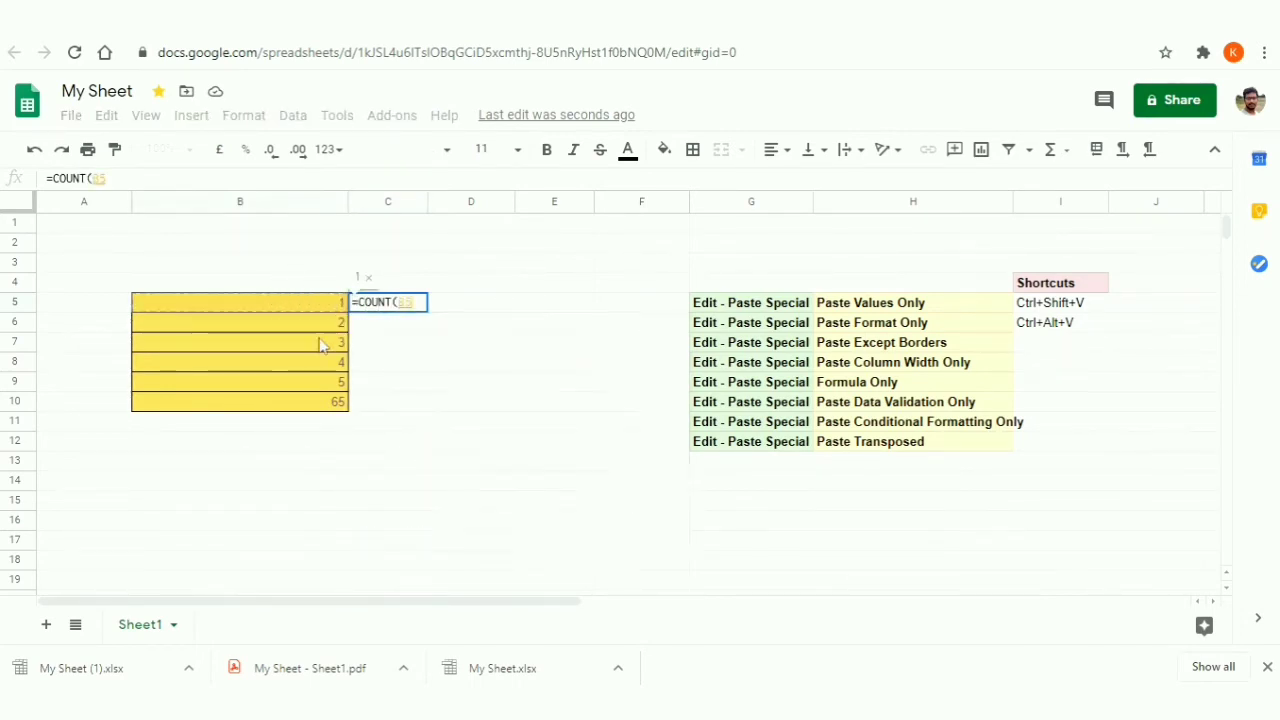
shift+click(326, 405)
text())
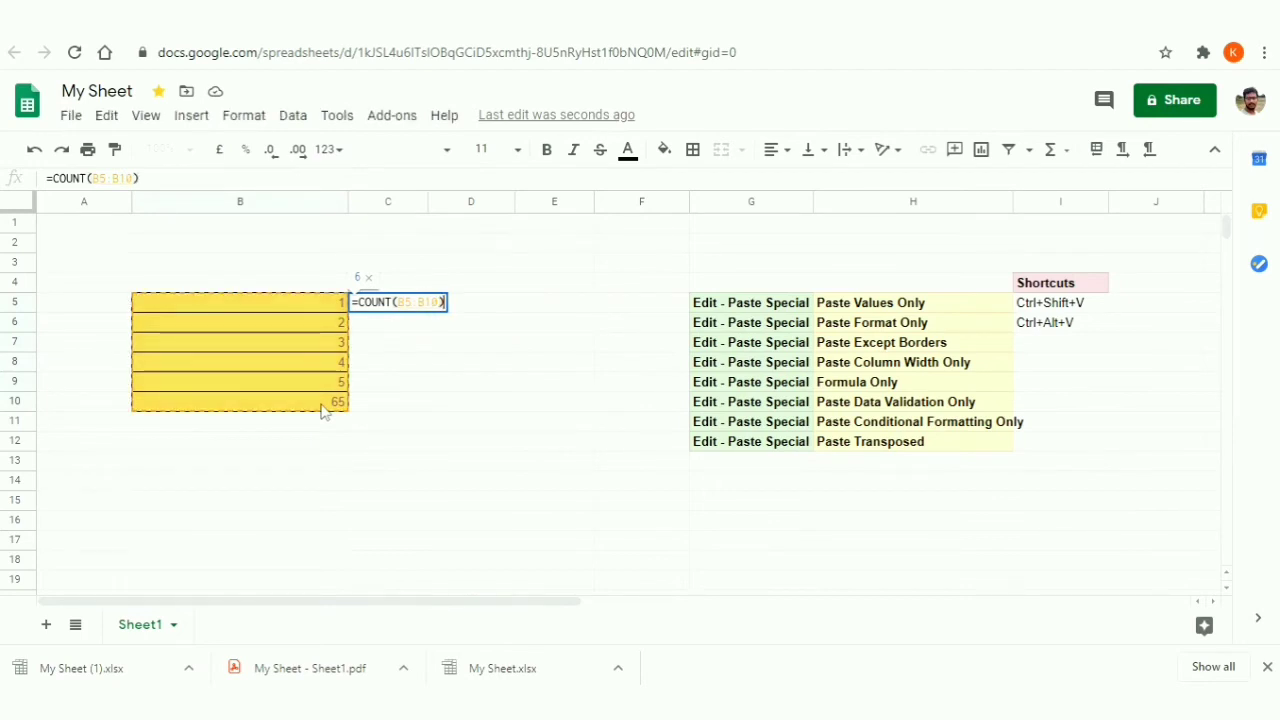
key(Return)
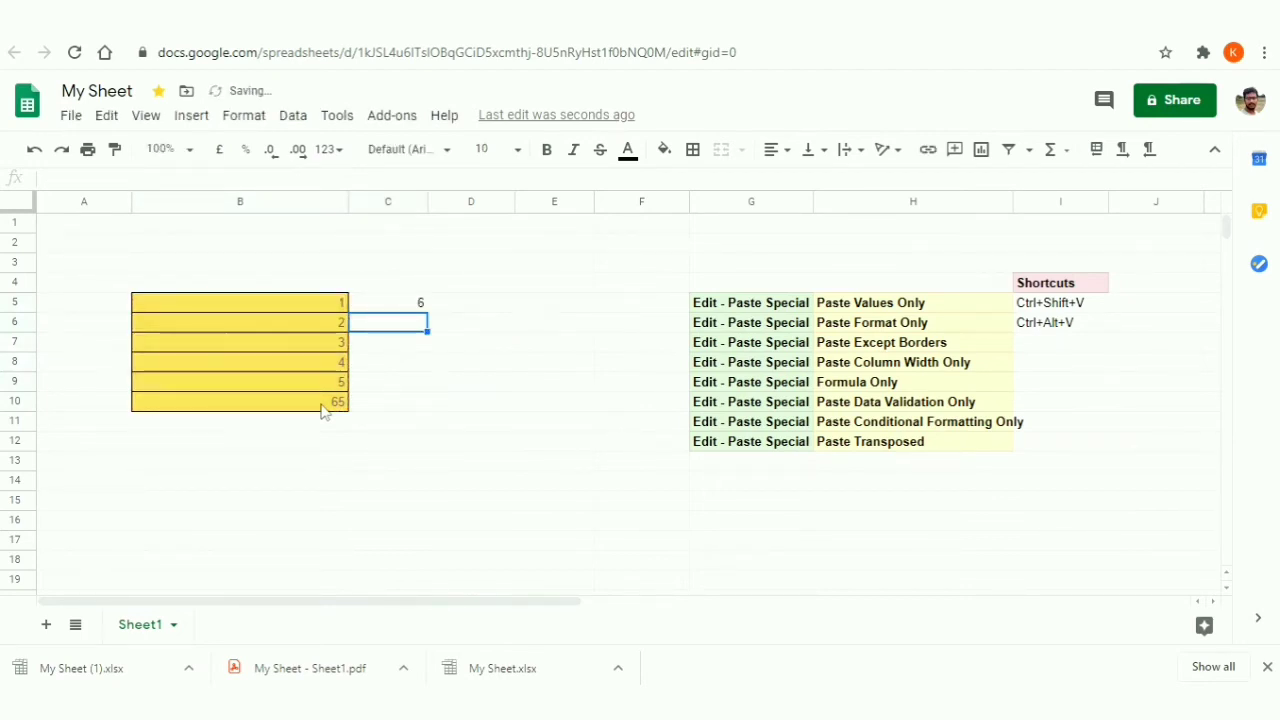
- Fill cell C5 with a blue background
key(Up)
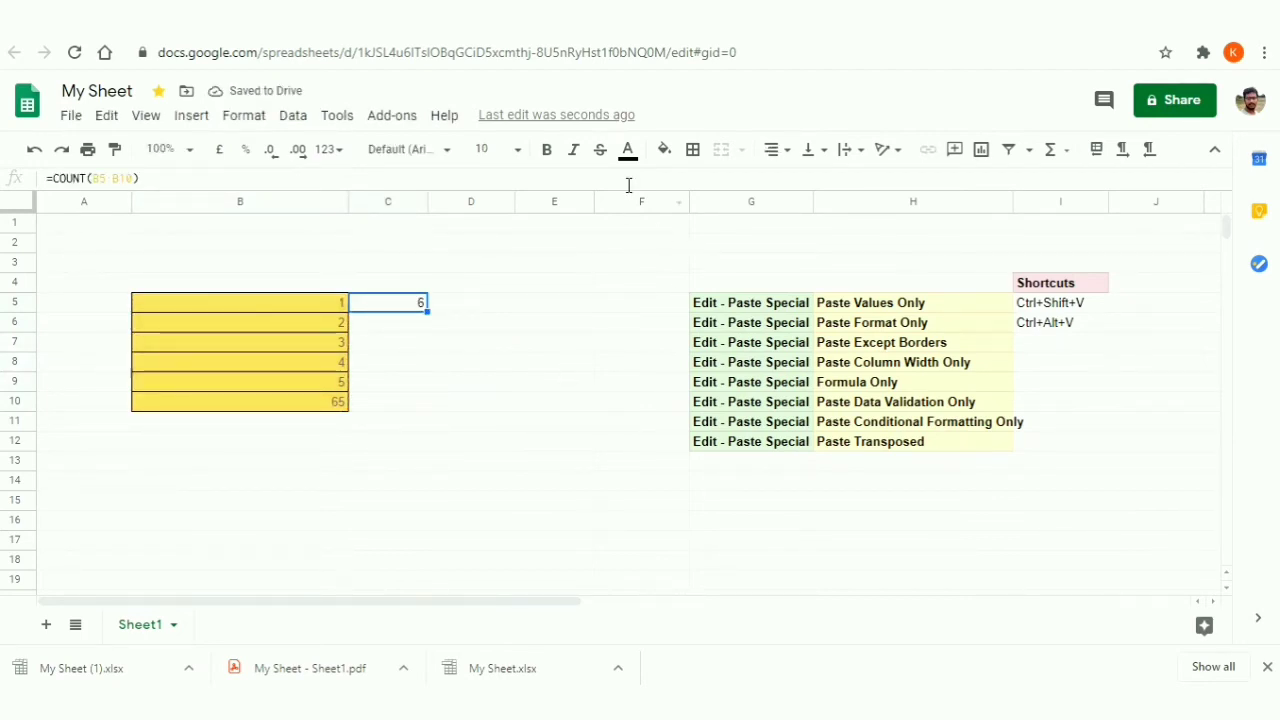
click(664, 149)
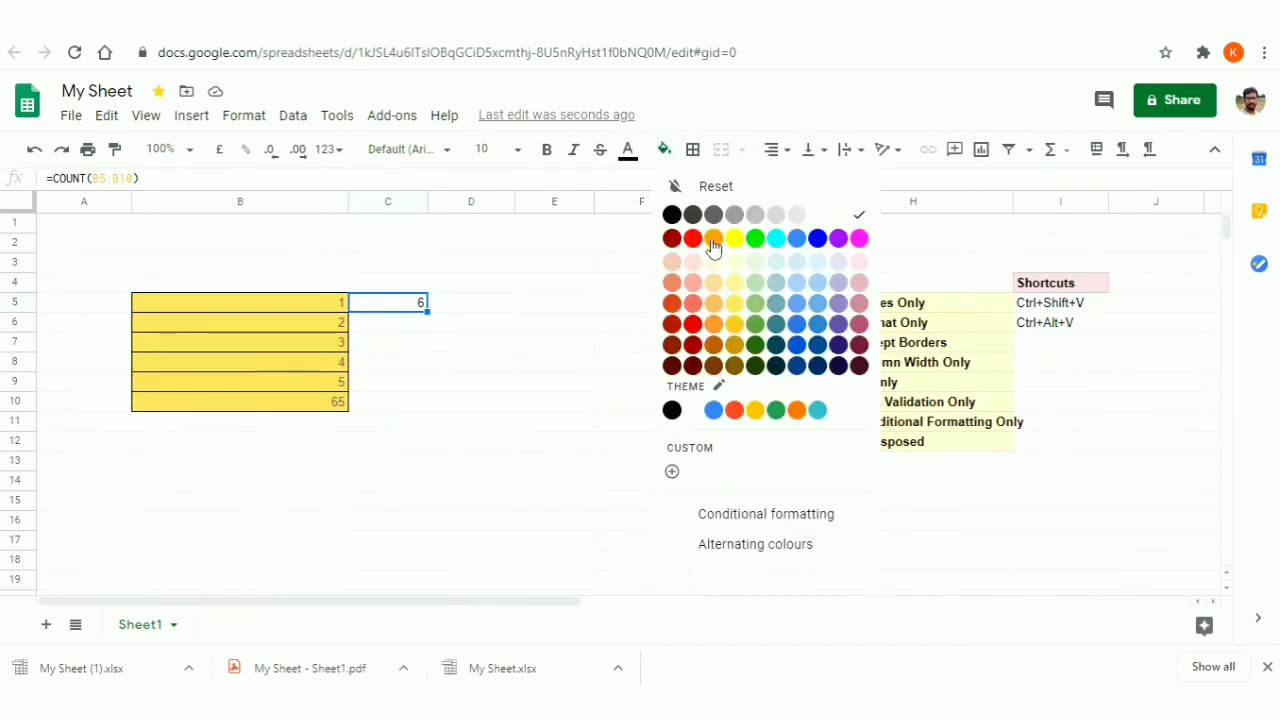
click(818, 240)
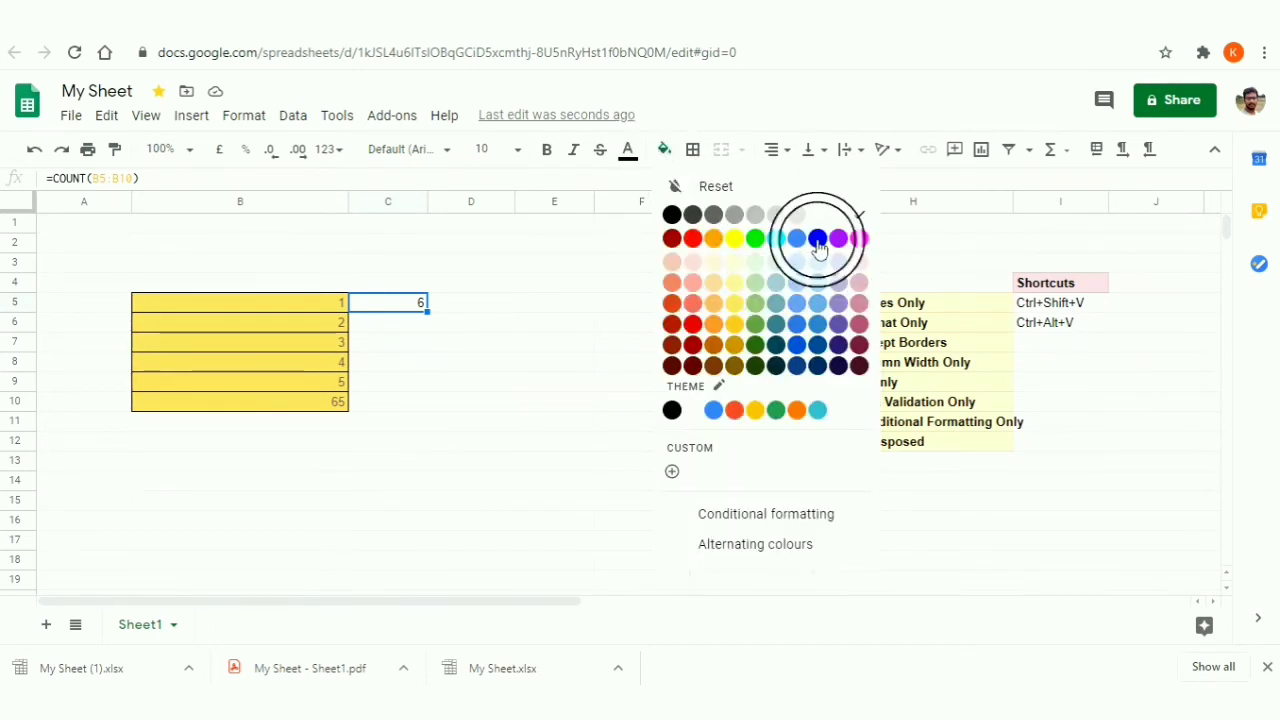
- Copy the blue formula cell C5 and paste it with all its contents and formatting into D5
click(434, 378)
click(397, 305)
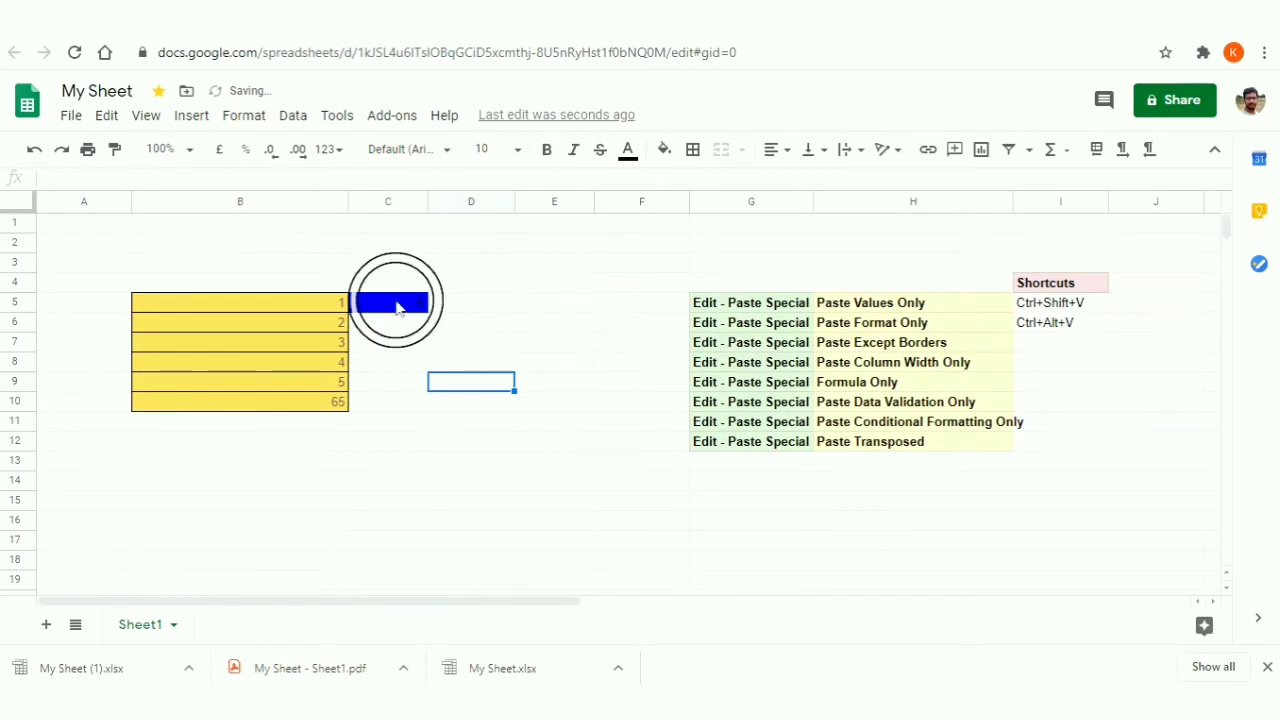
right_click(397, 305)
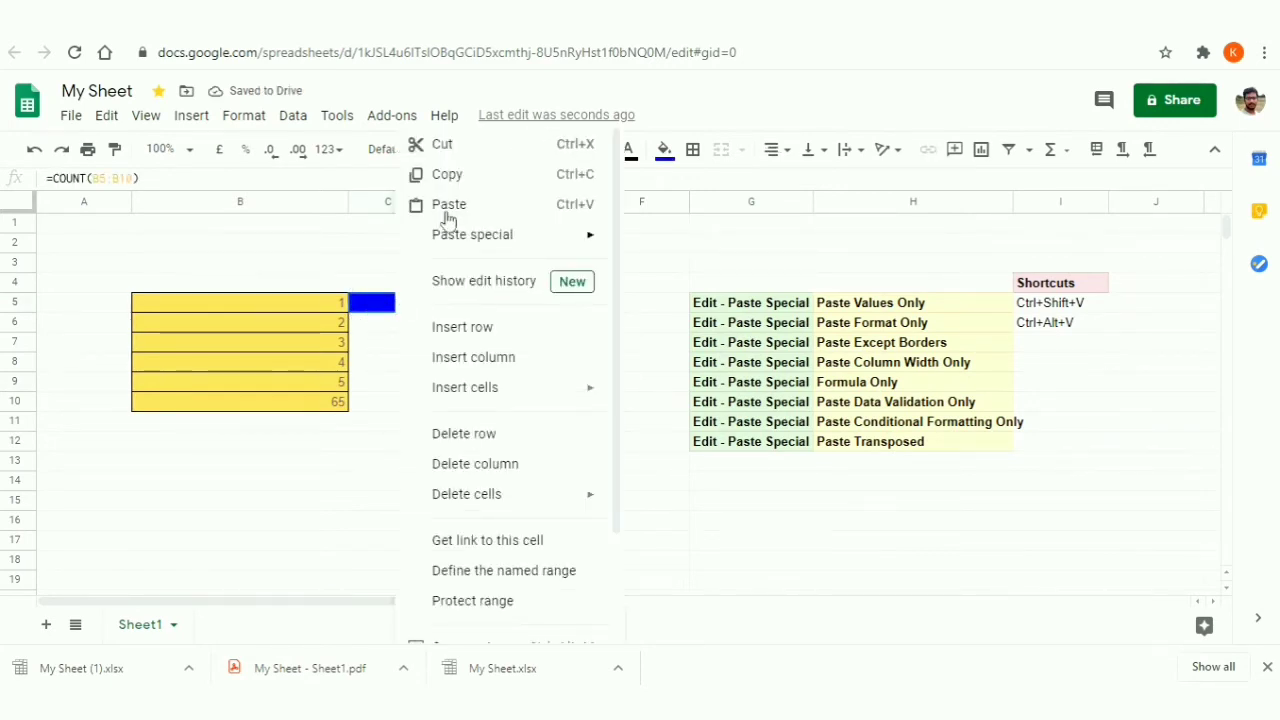
click(445, 174)
click(506, 308)
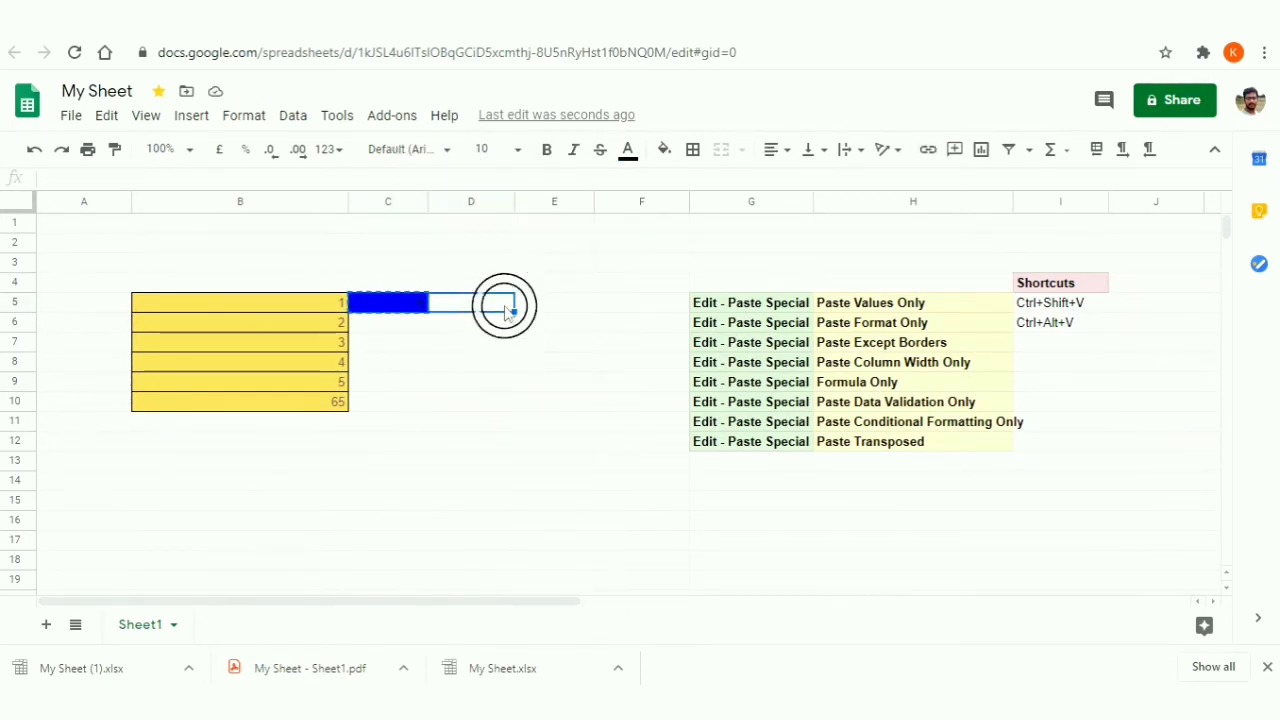
right_click(506, 308)
click(588, 215)
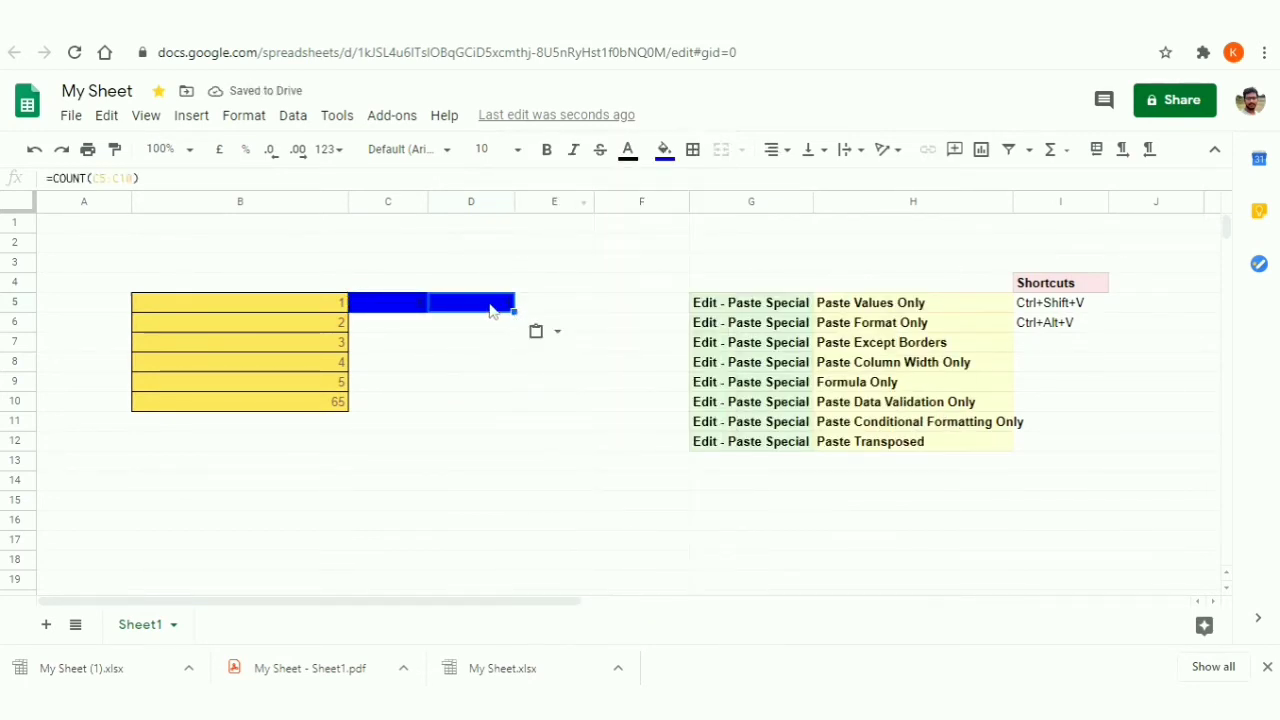
- Paste only the copied formula into E5, and undo the trial entries in row 5
right_click(549, 308)
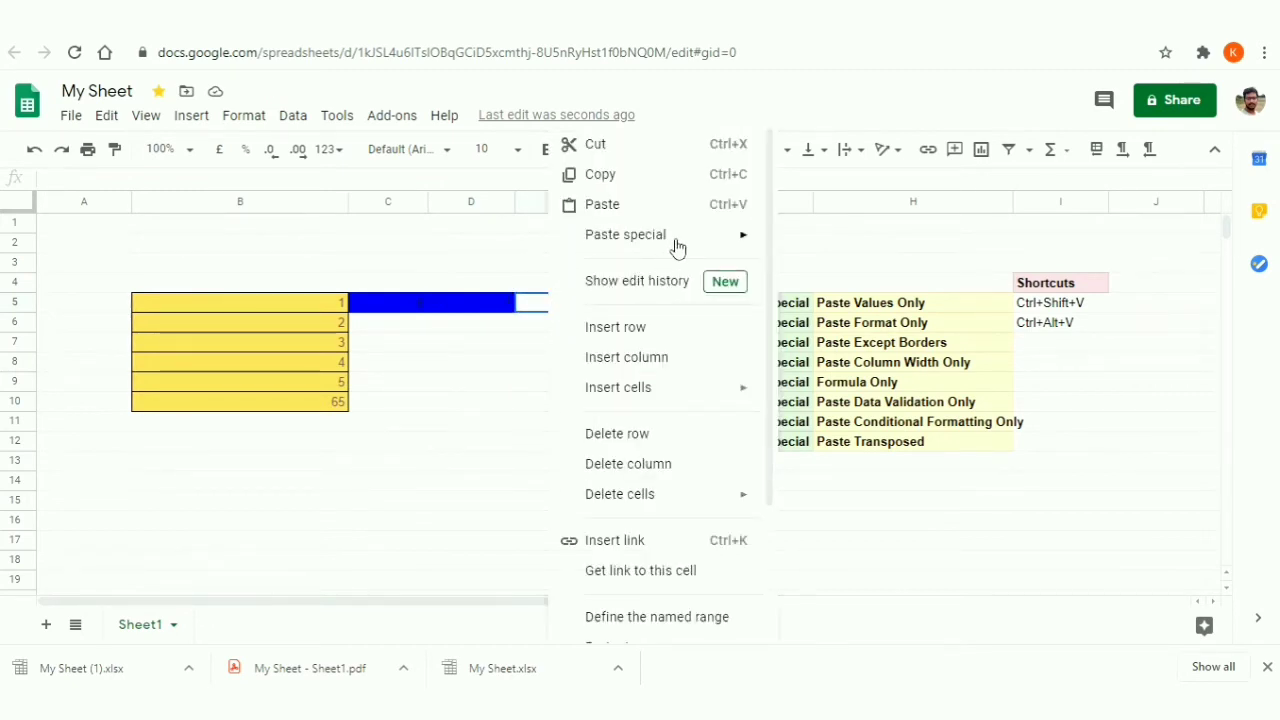
mouse_move(680, 249)
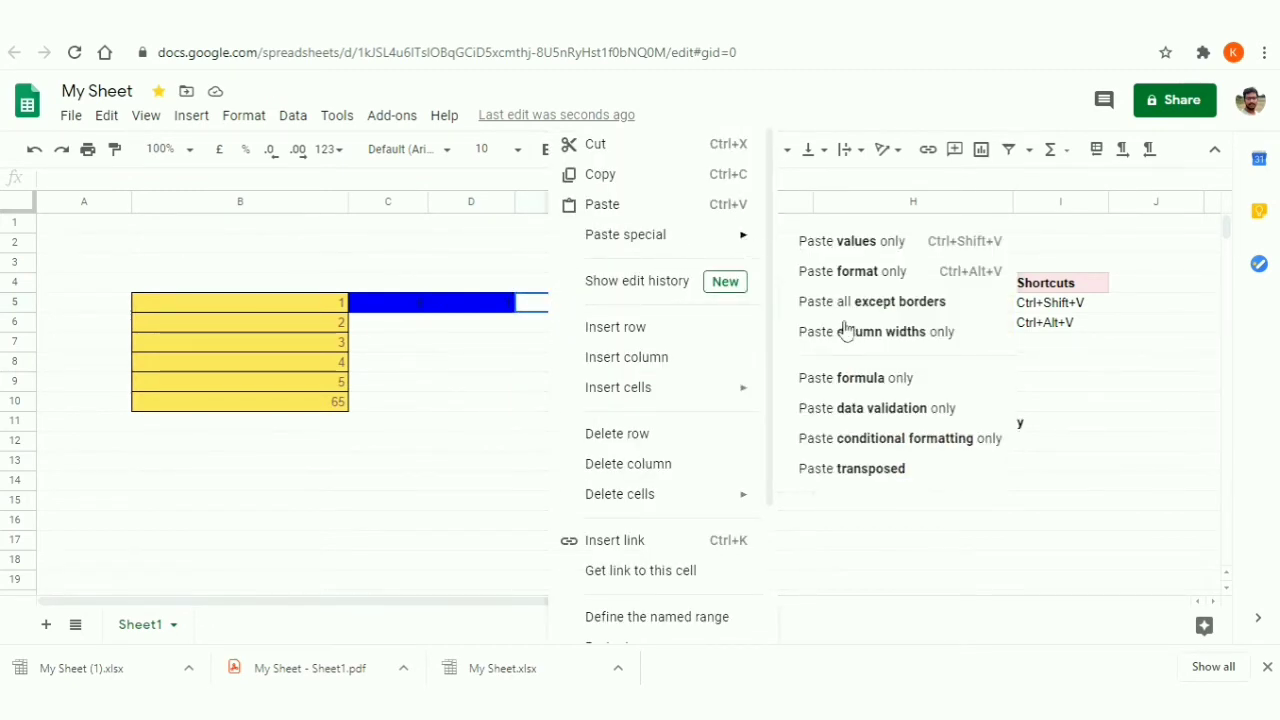
click(848, 377)
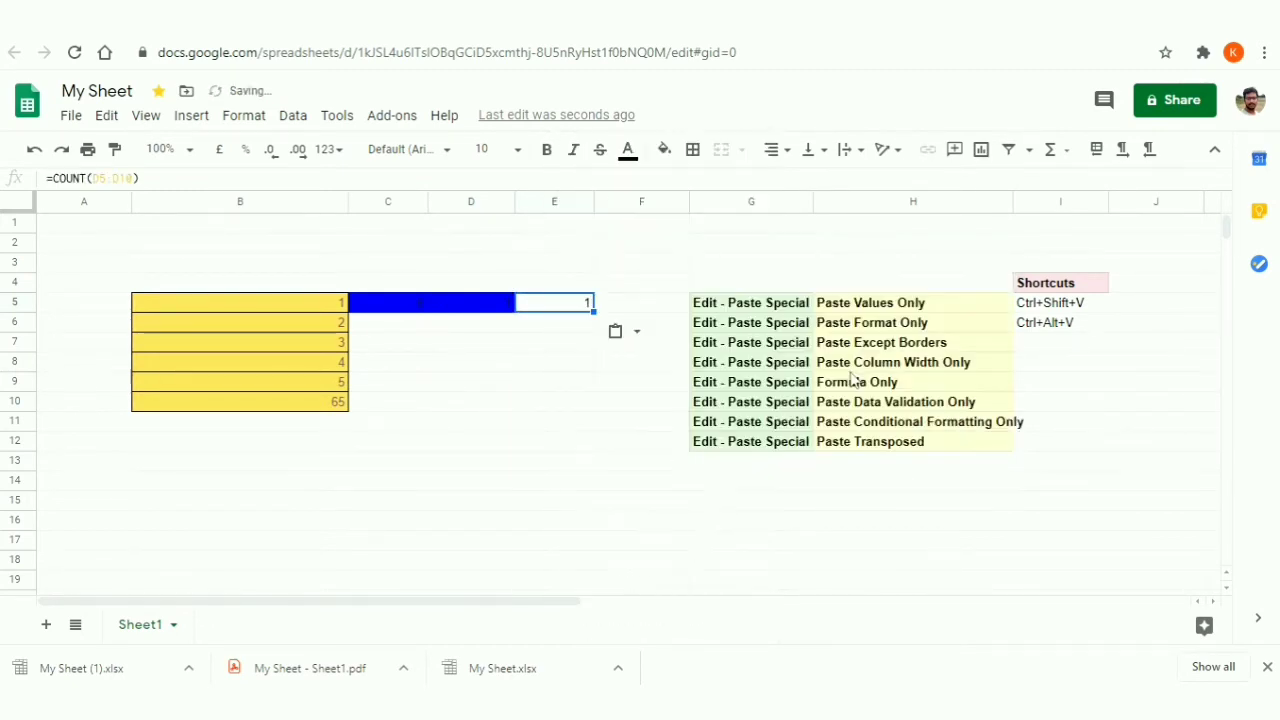
click(568, 312)
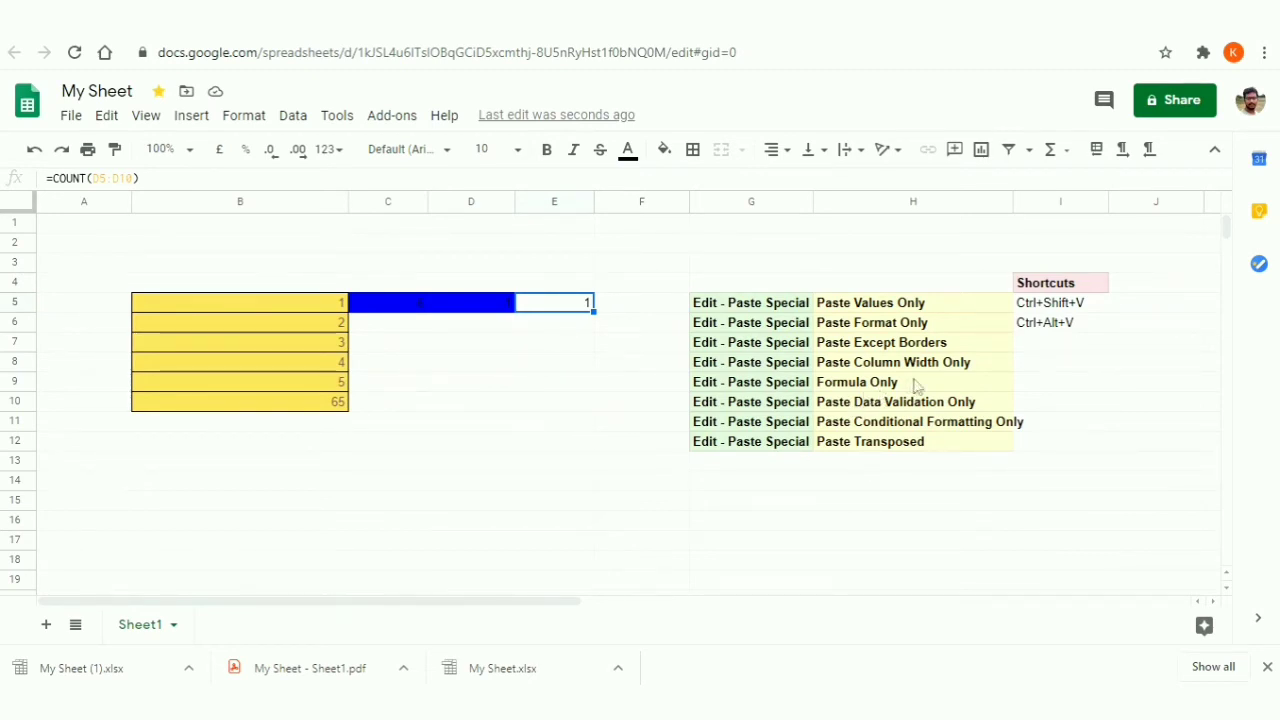
key(ctrl+z)
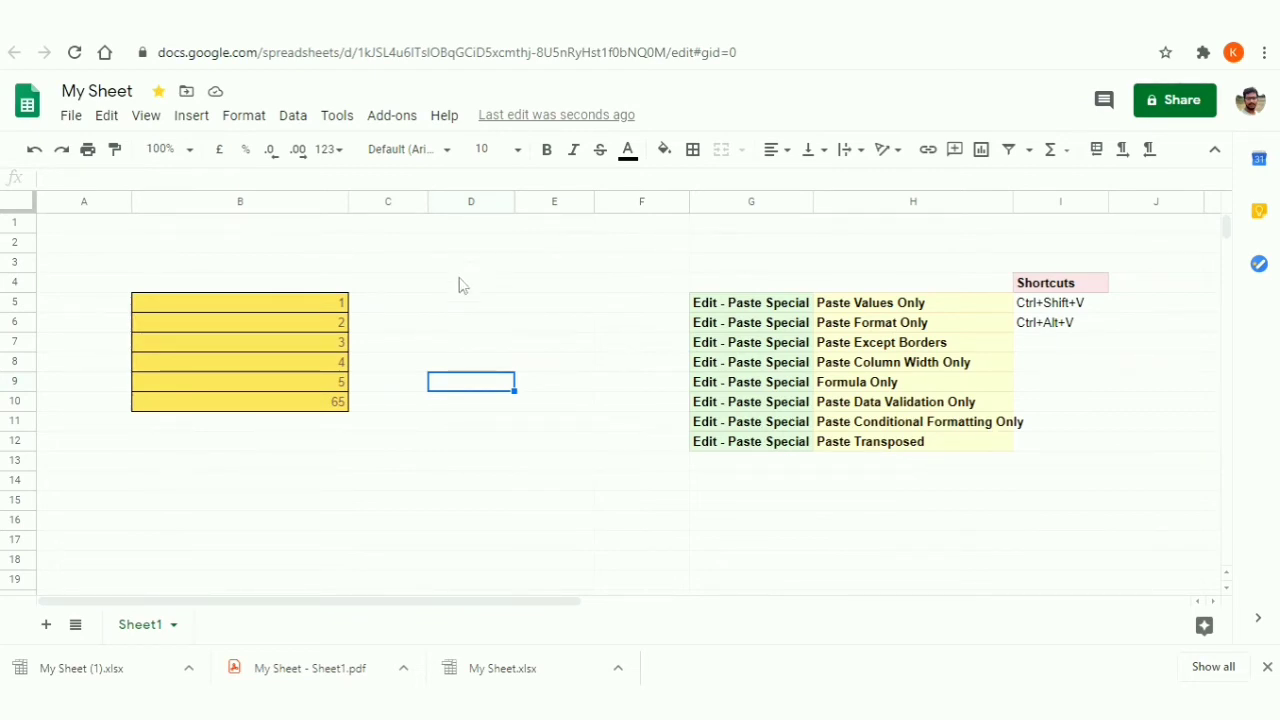
- Enter the headings Col1 in cell D7 and Col2 in cell E7
click(459, 343)
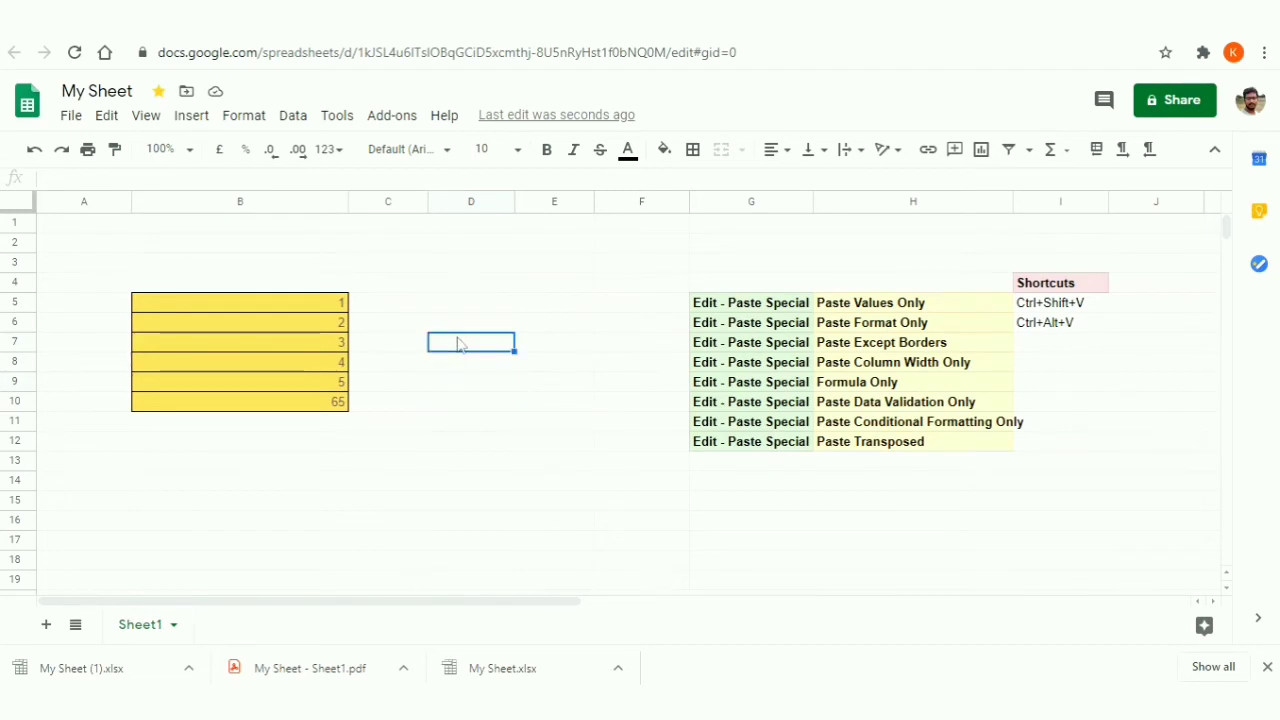
text(Col1)
key(Return)
key(Right)
key(Left)
key(Up)
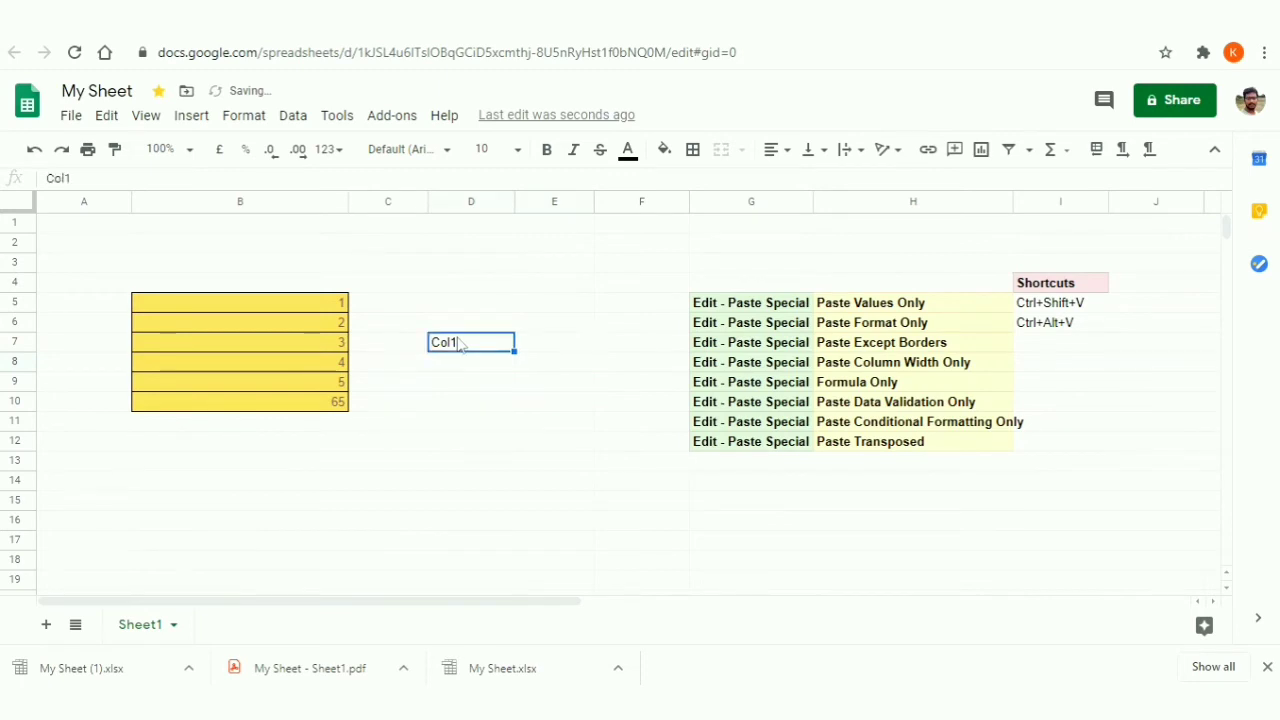
key(Right)
text(C)
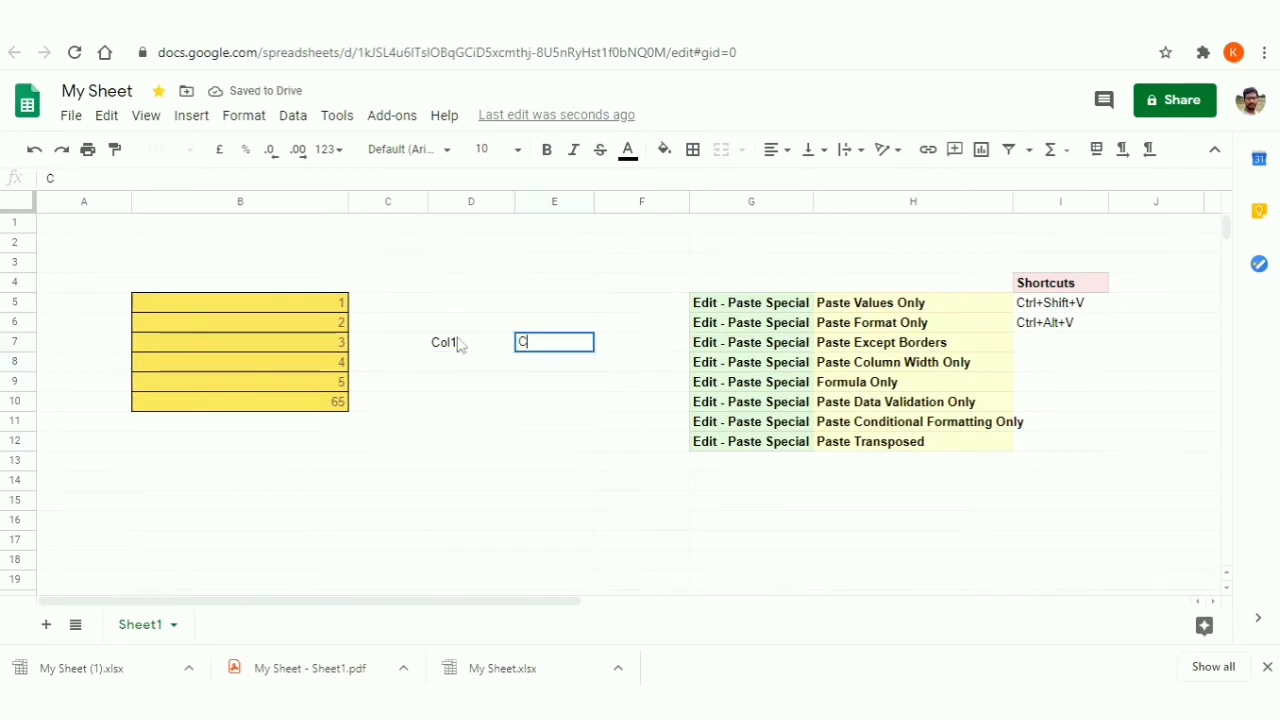
text(ol3)
text(2)
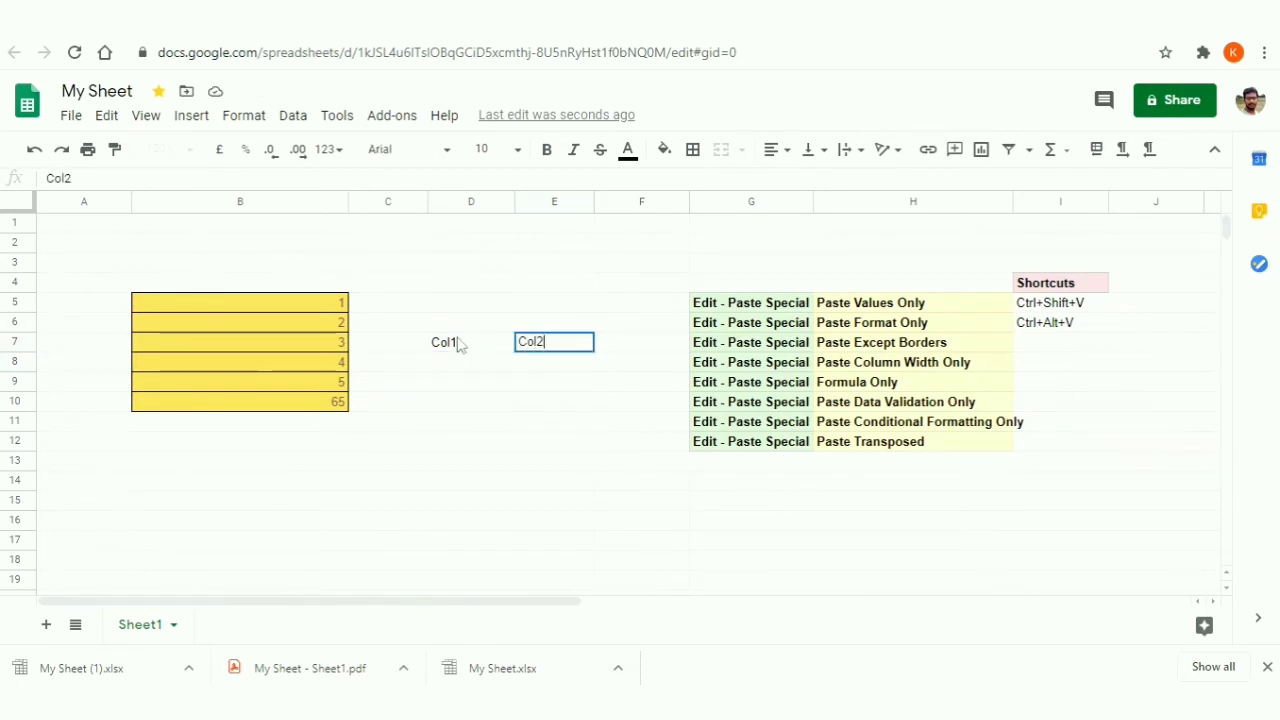
key(Return)
- Copy the headings in D7:E7 and paste them transposed starting at D10
click(545, 350)
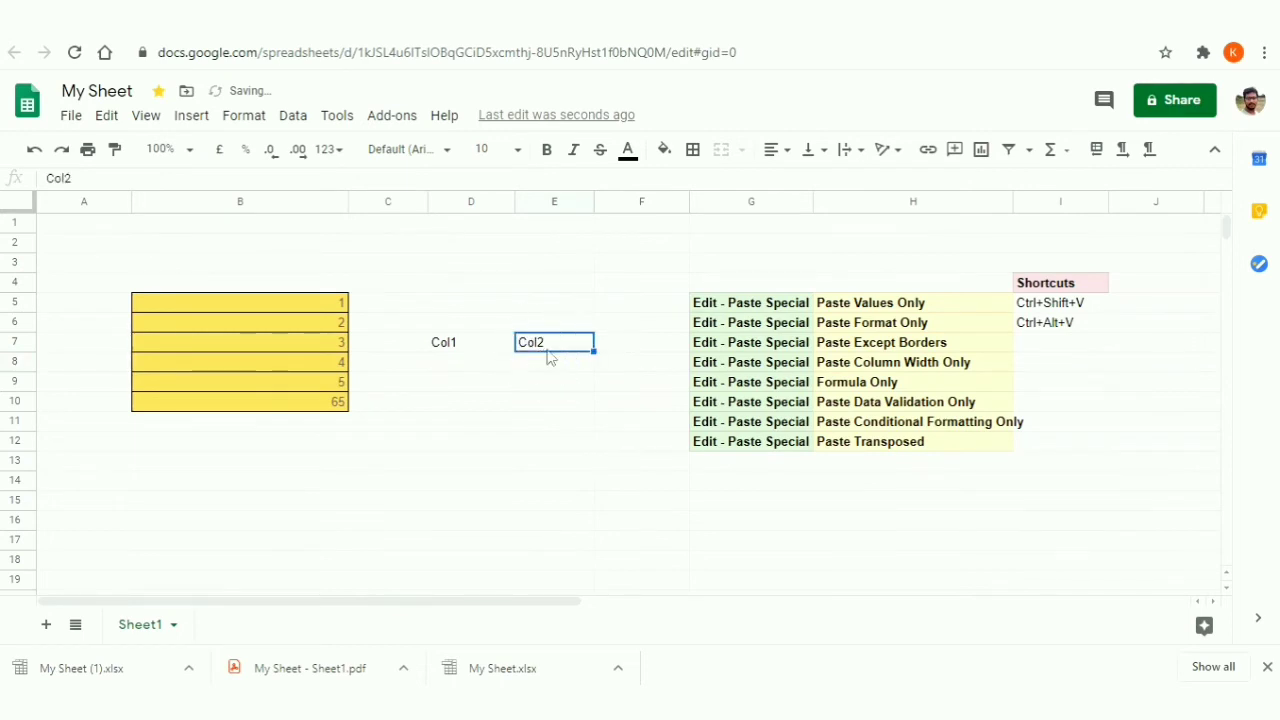
key(shift+Left)
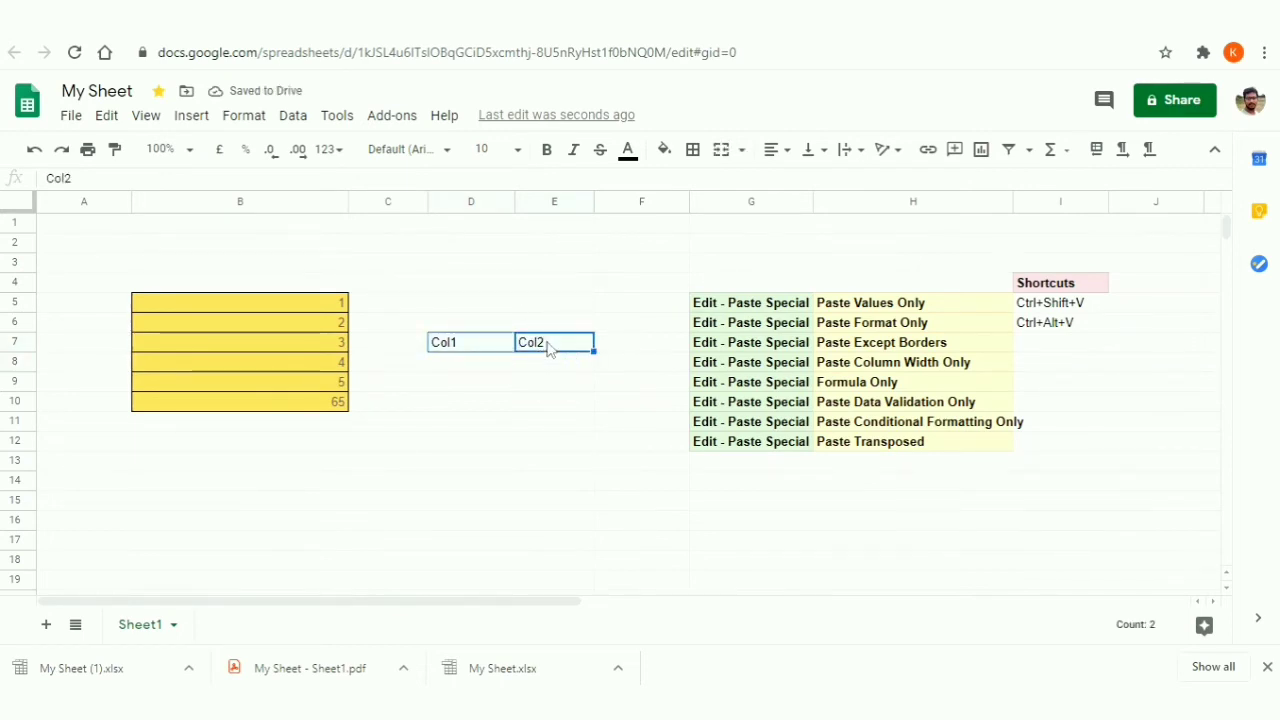
right_click(548, 349)
click(622, 172)
click(441, 401)
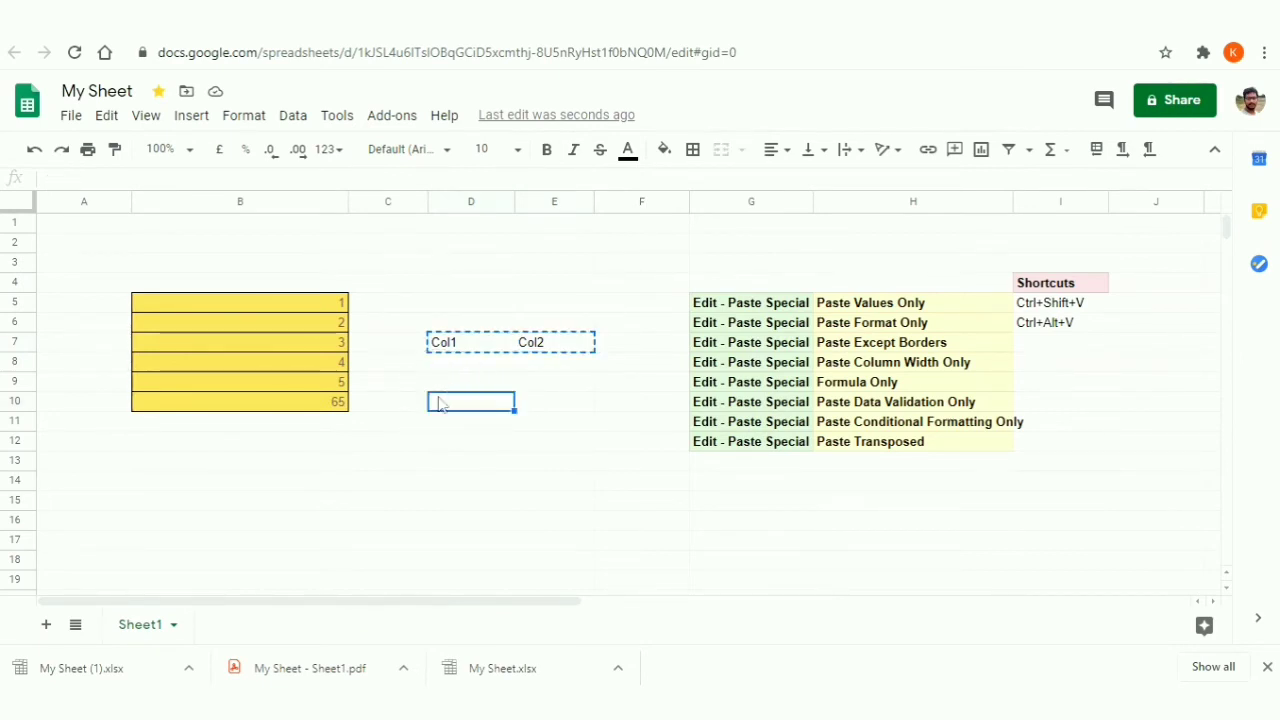
right_click(470, 404)
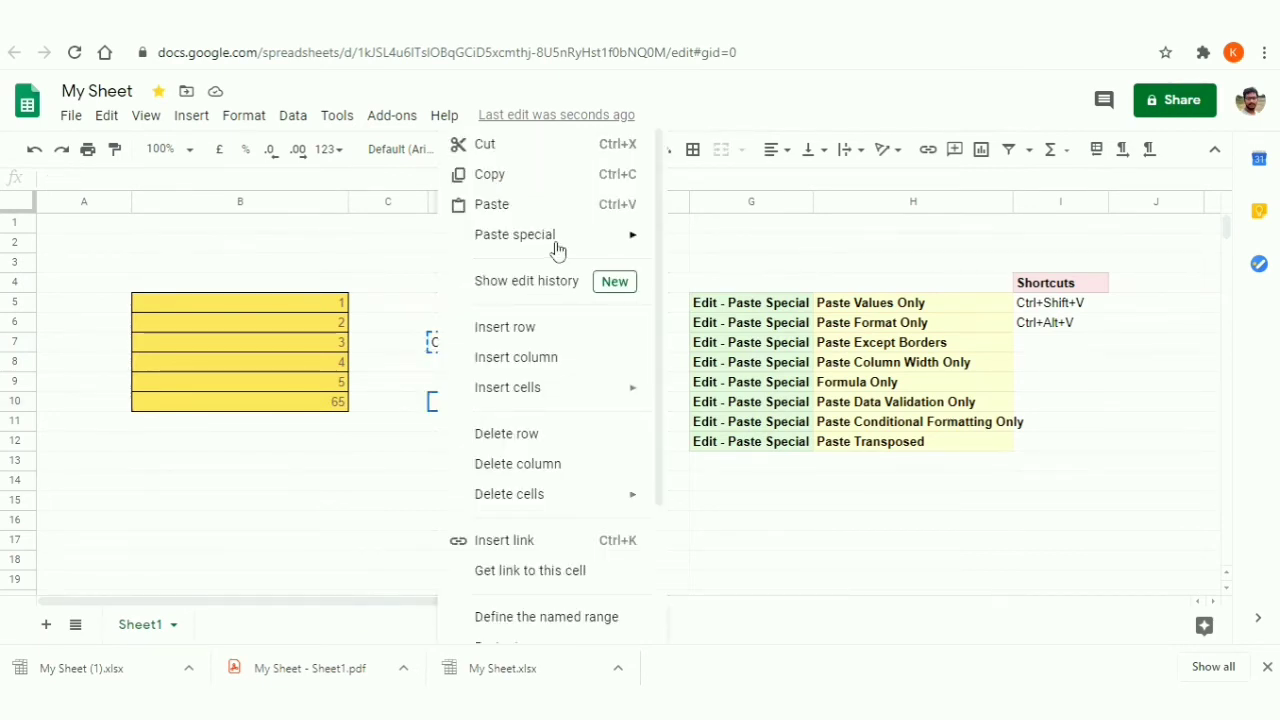
mouse_move(557, 250)
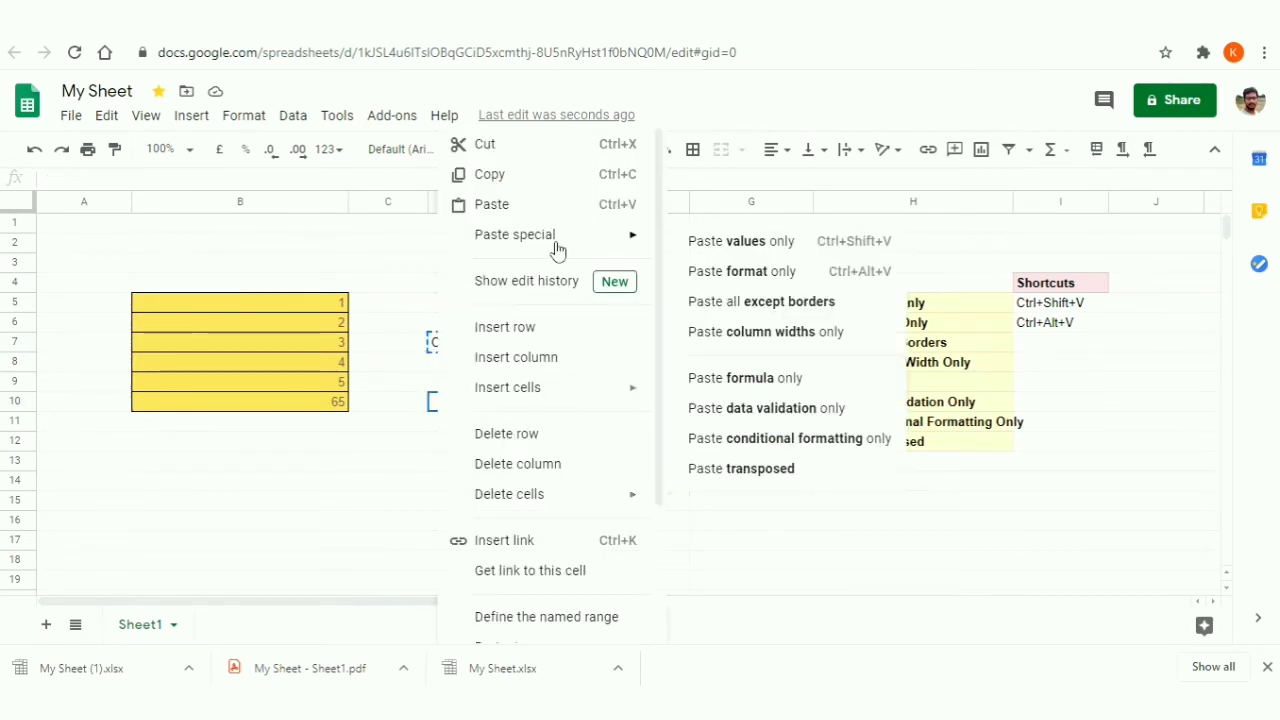
click(752, 470)
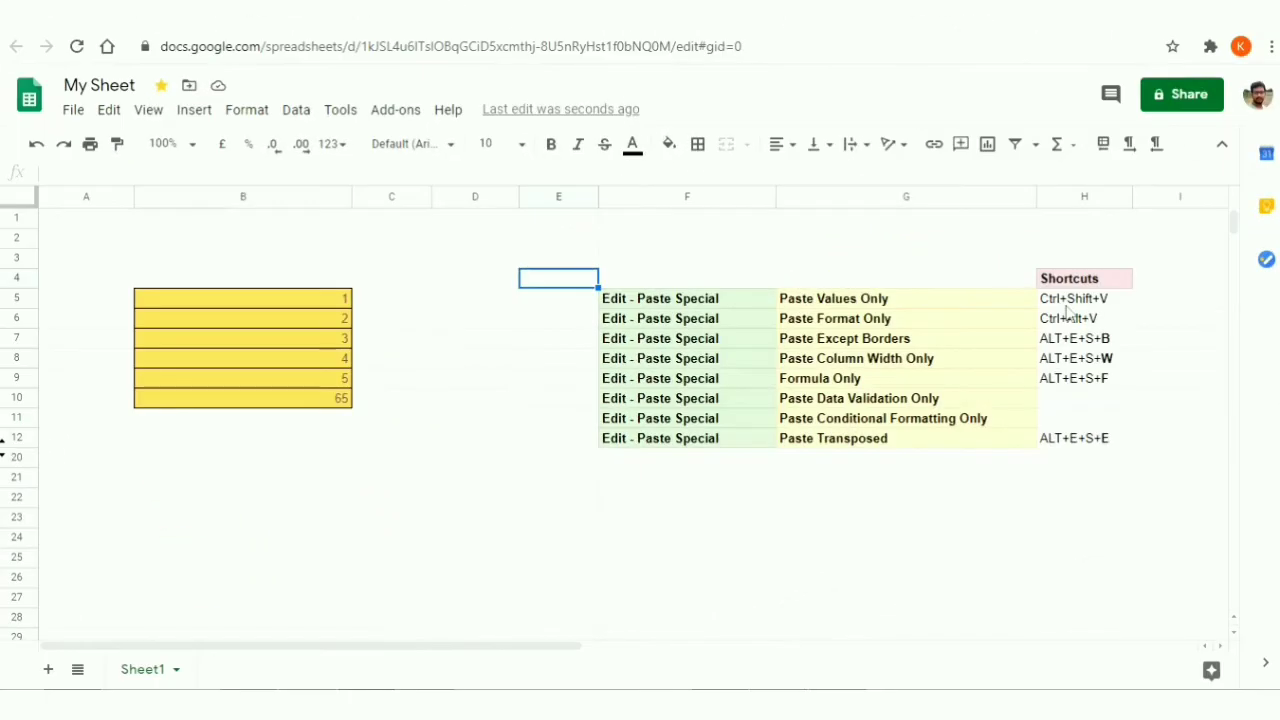
- Examine the Paste special options and their underlined shortcut letters for the operations listed in G7:G12
click(1094, 322)
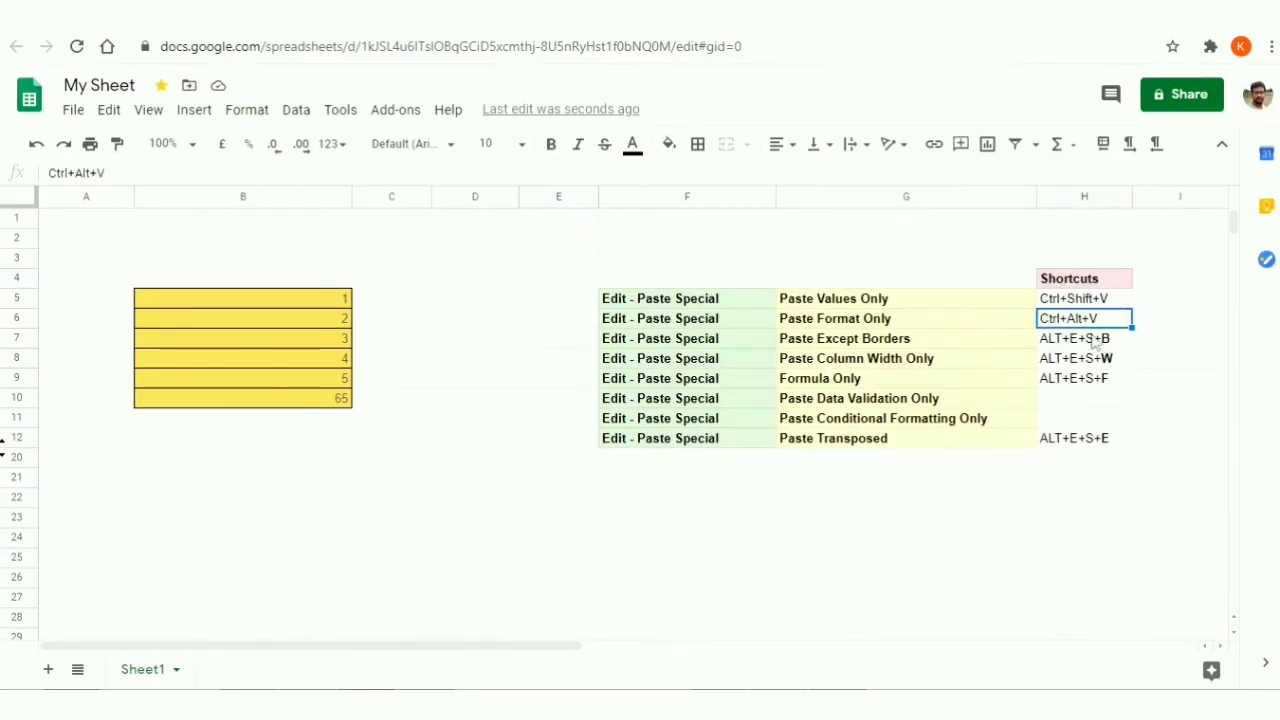
click(1094, 342)
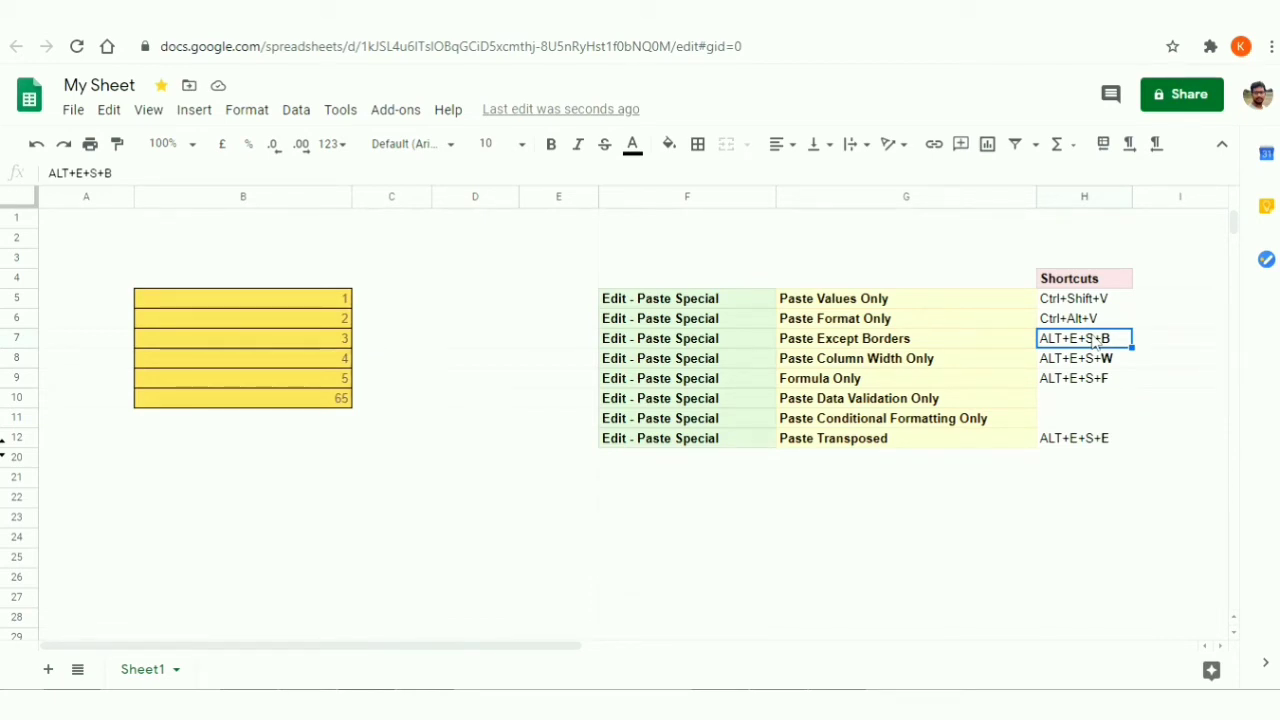
drag(845, 338, 857, 443)
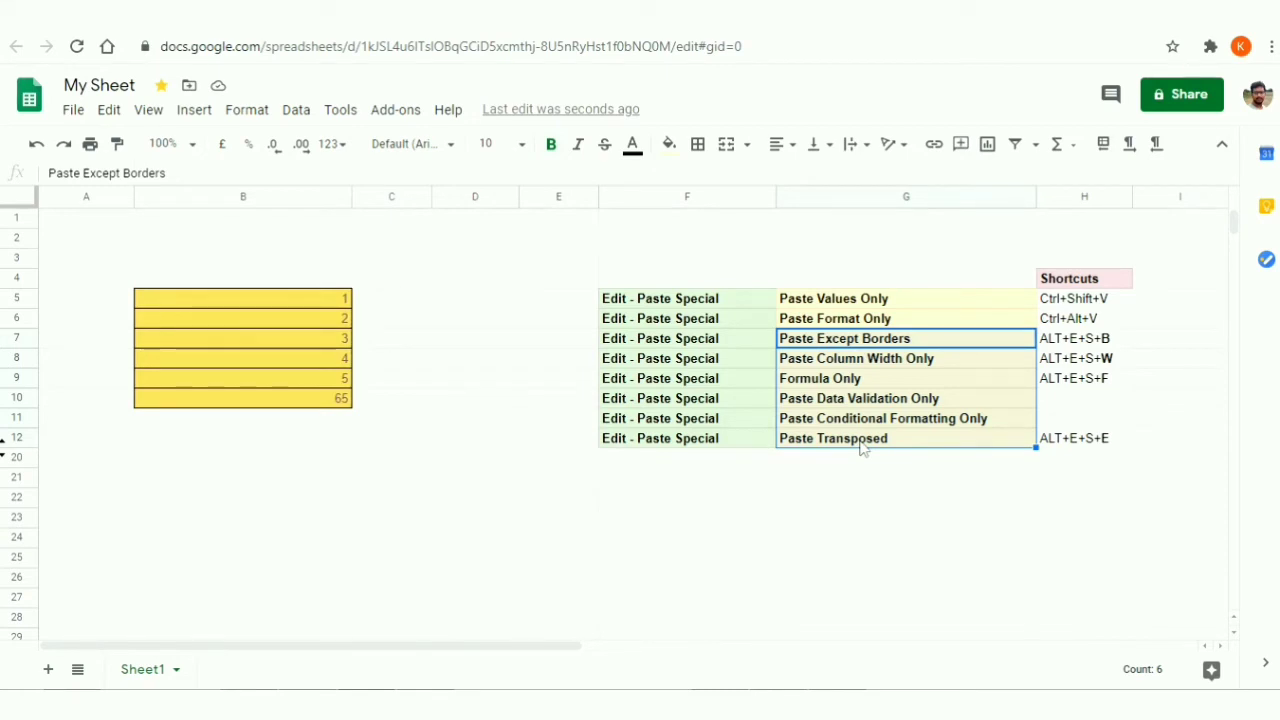
key(alt+e)
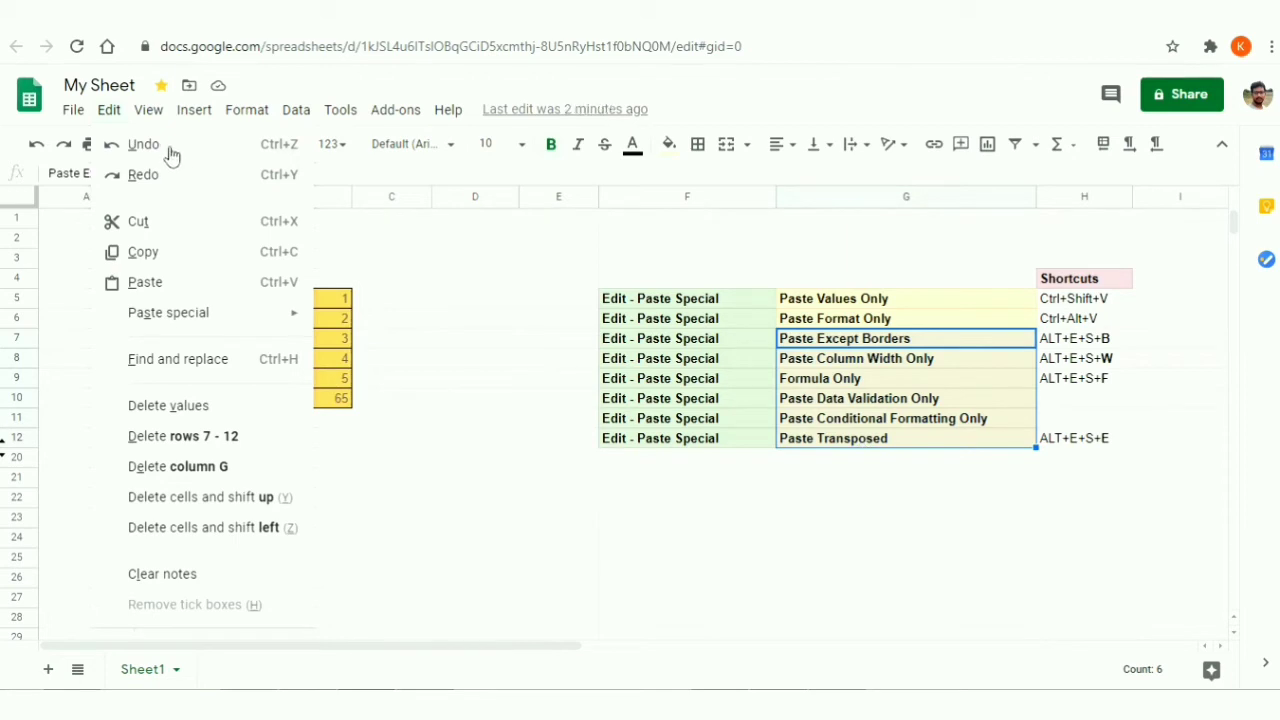
mouse_move(138, 315)
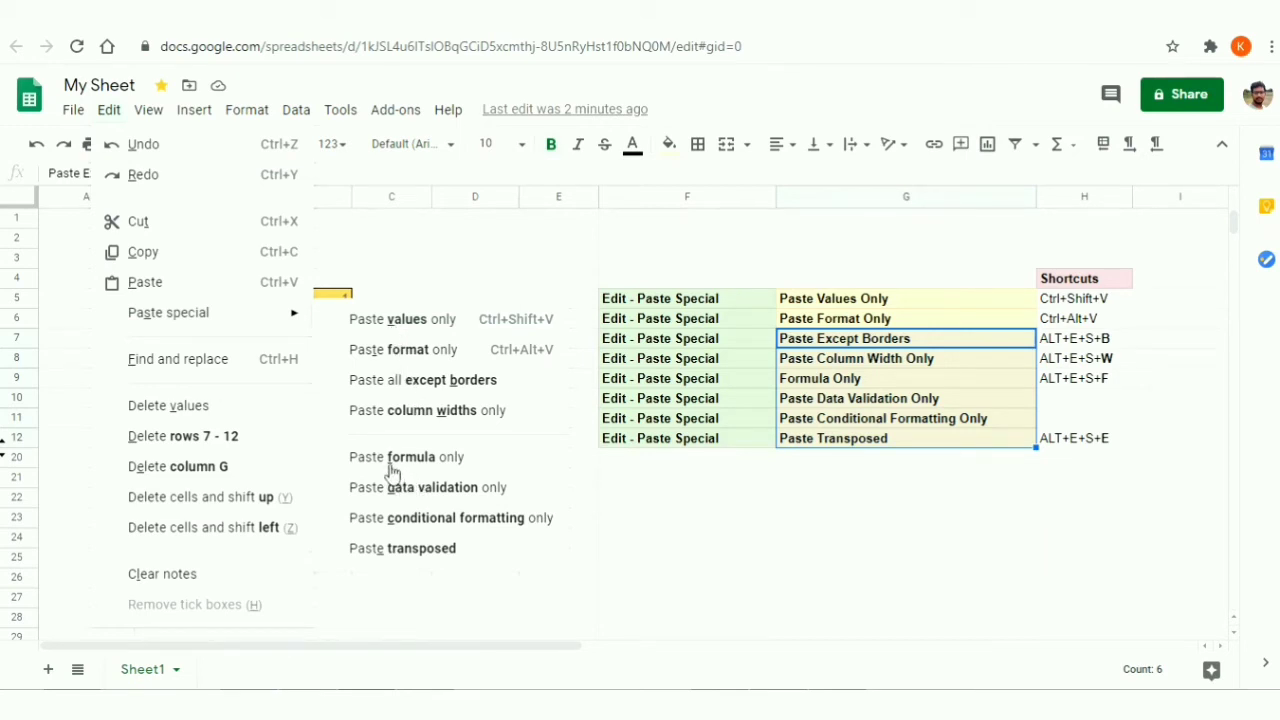
click(884, 332)
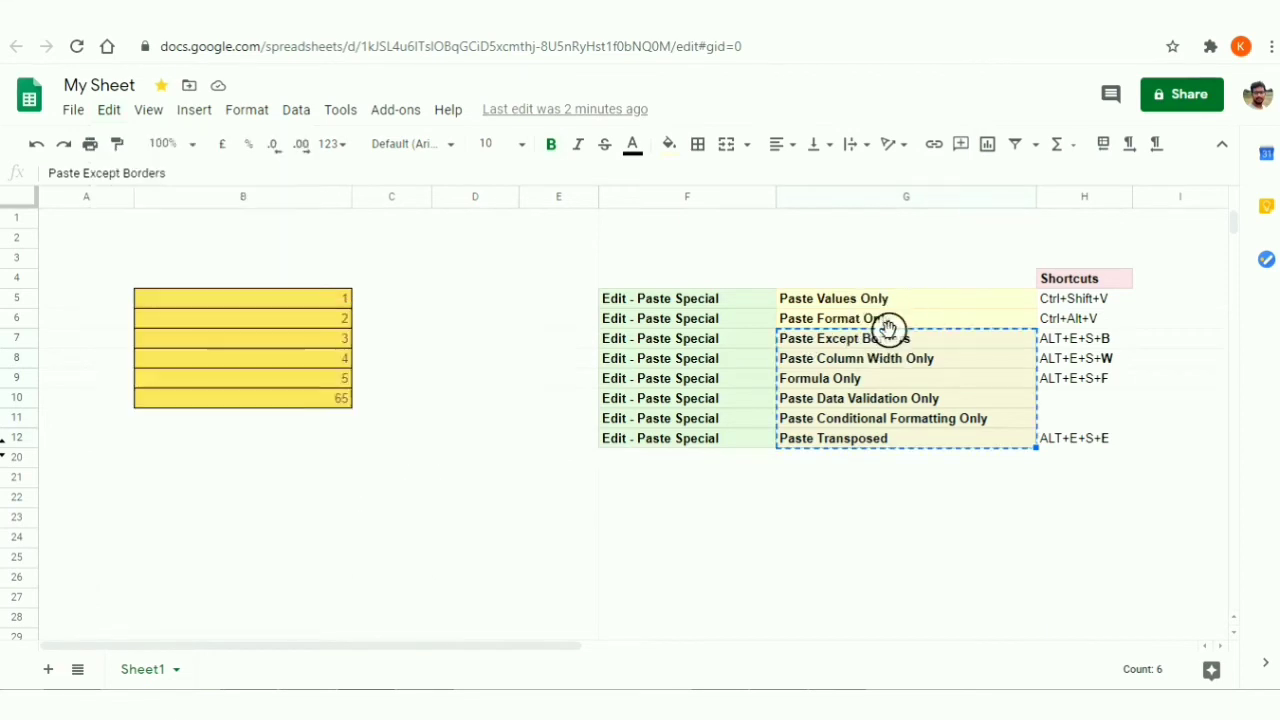
click(888, 340)
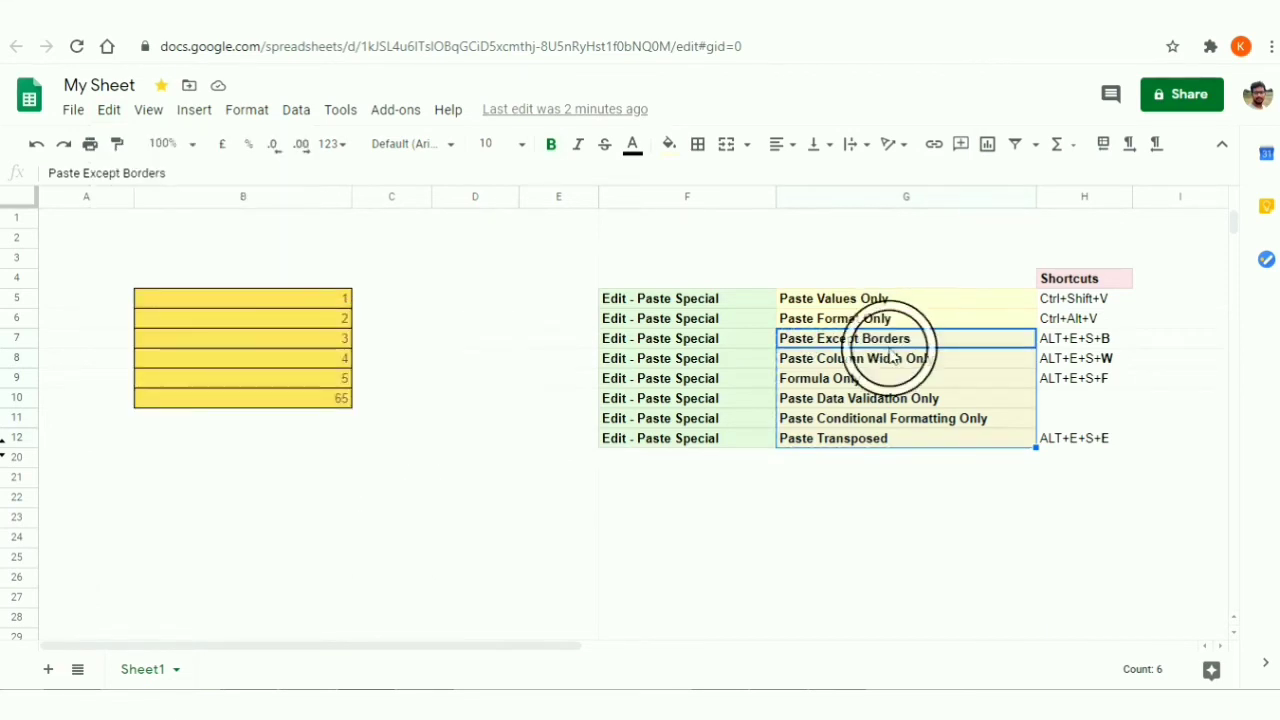
- Review the listed shortcuts for pasting except borders, column width, formula and transposed, plus the rows that have no shortcut
click(1094, 345)
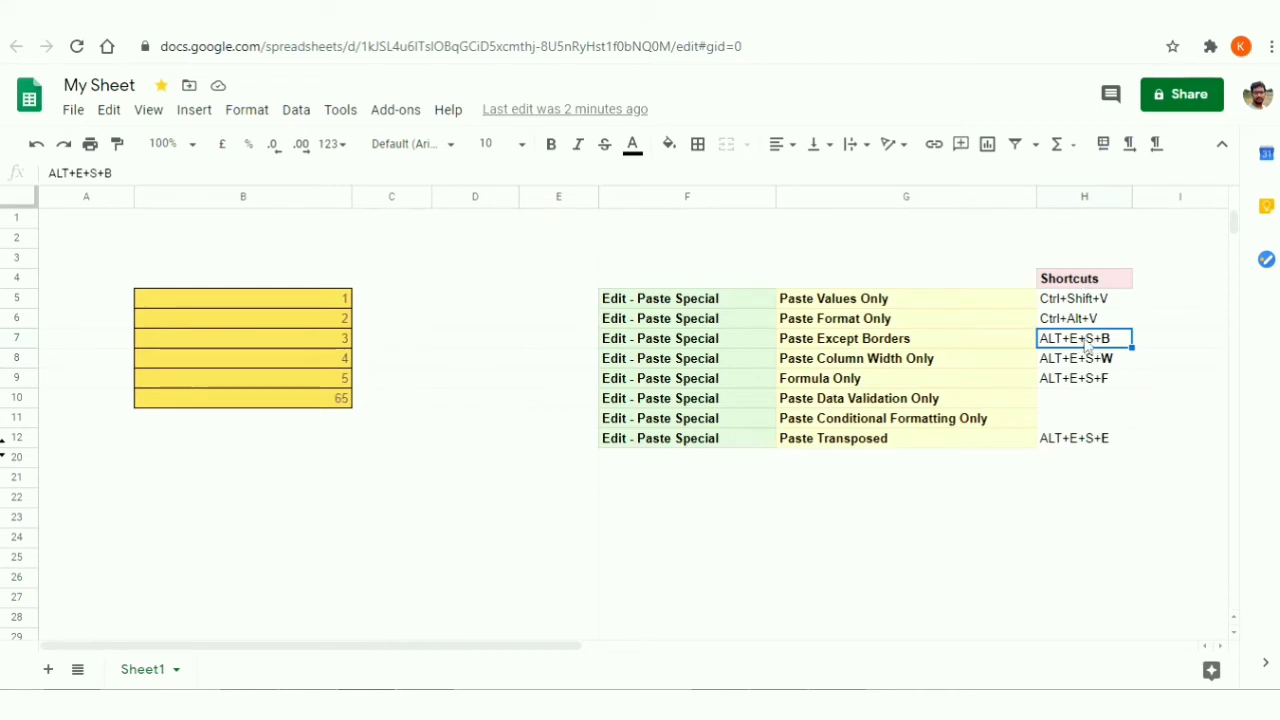
click(890, 343)
click(1094, 359)
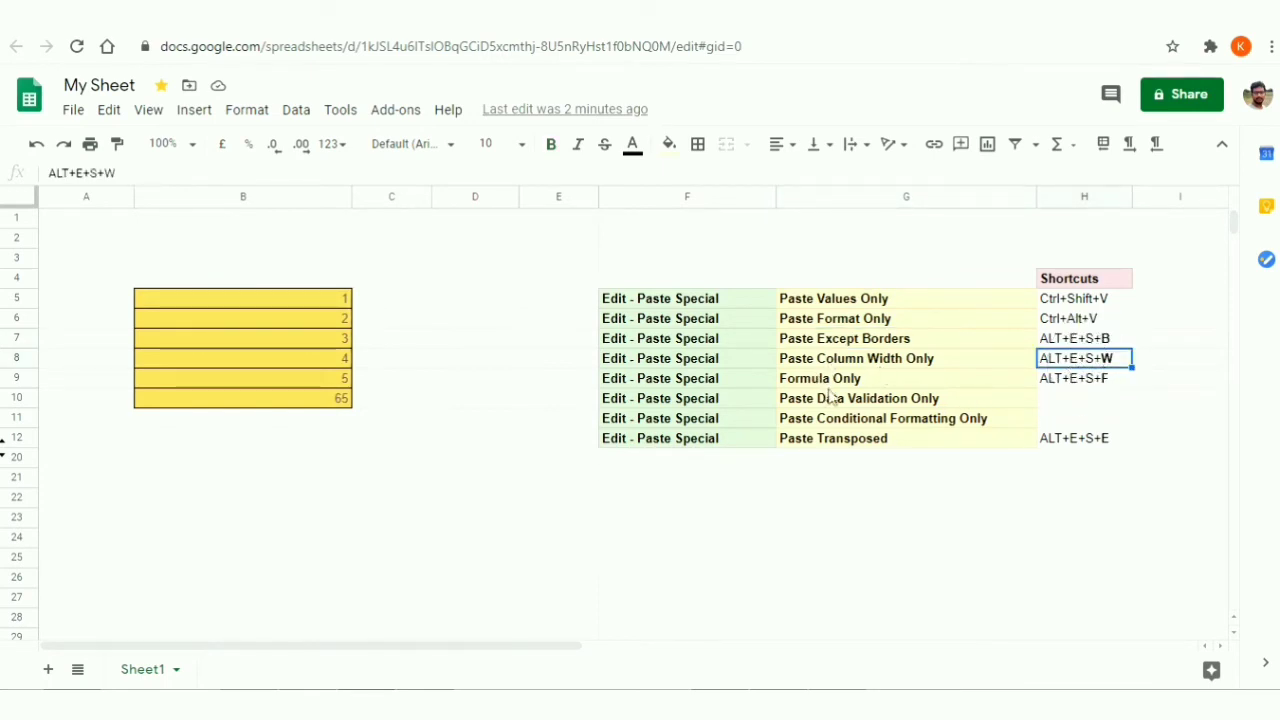
click(1098, 380)
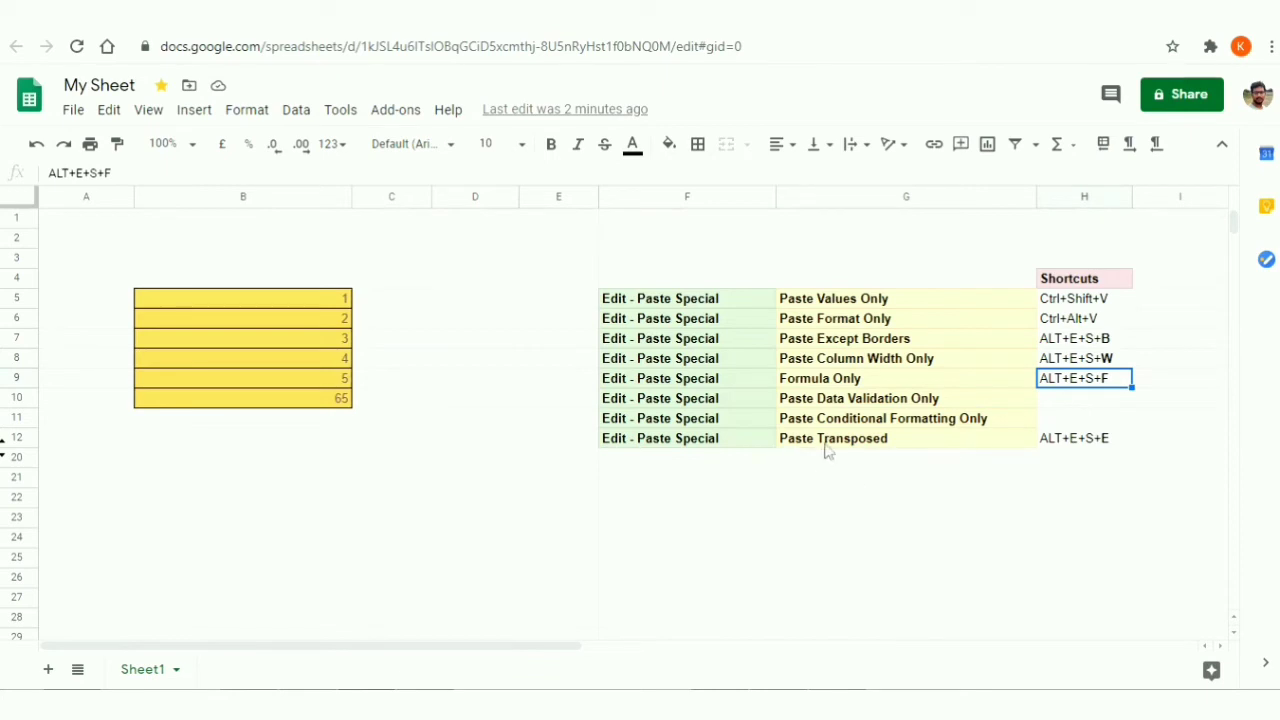
click(1105, 443)
click(937, 416)
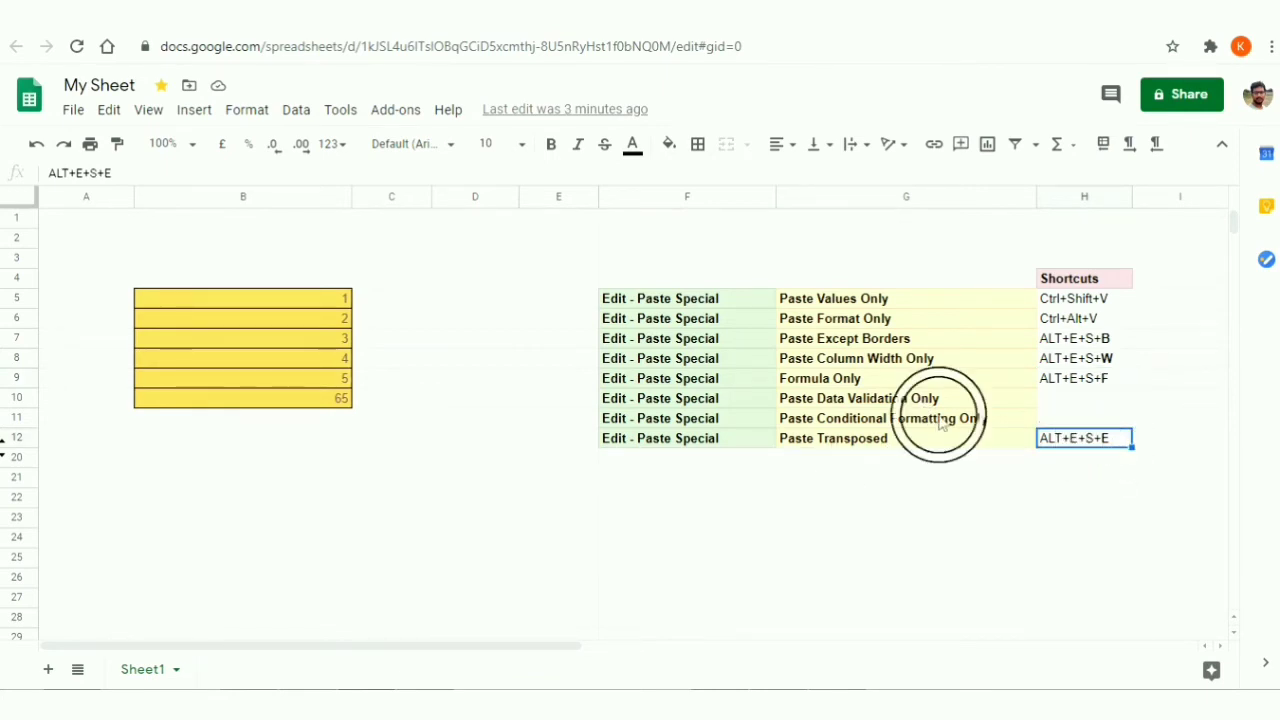
click(931, 458)
key(Left)
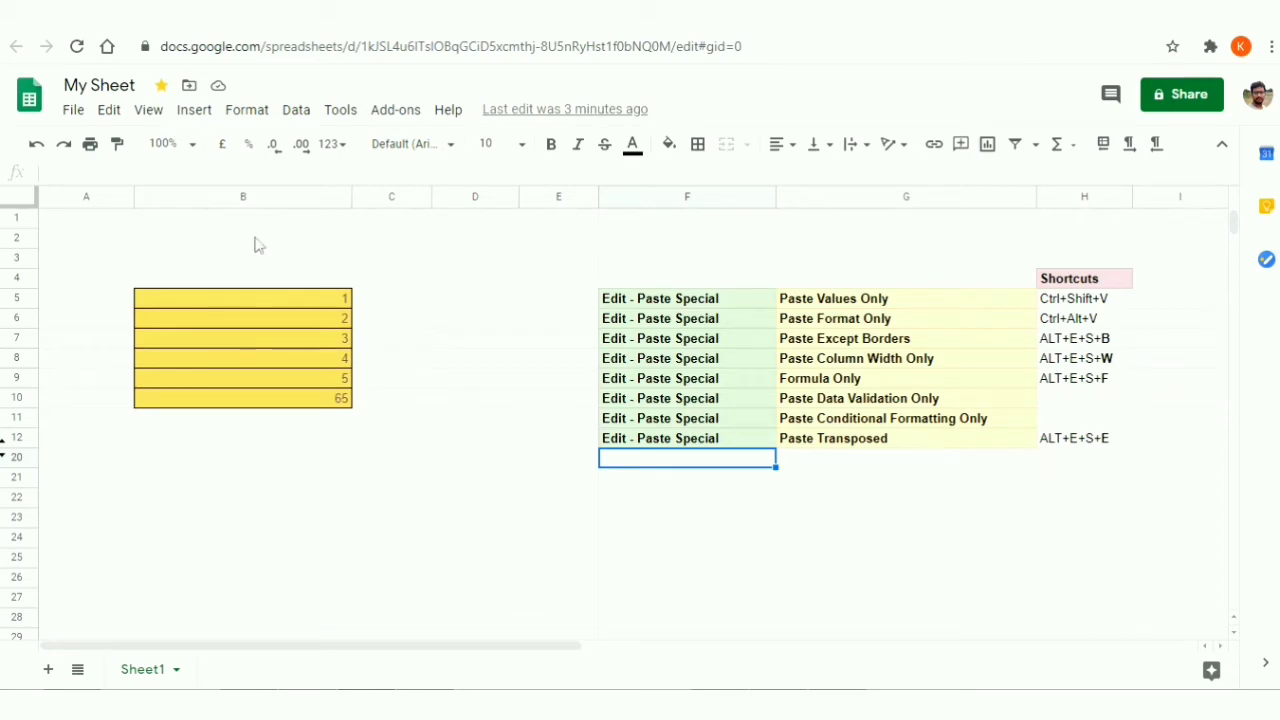
click(112, 114)
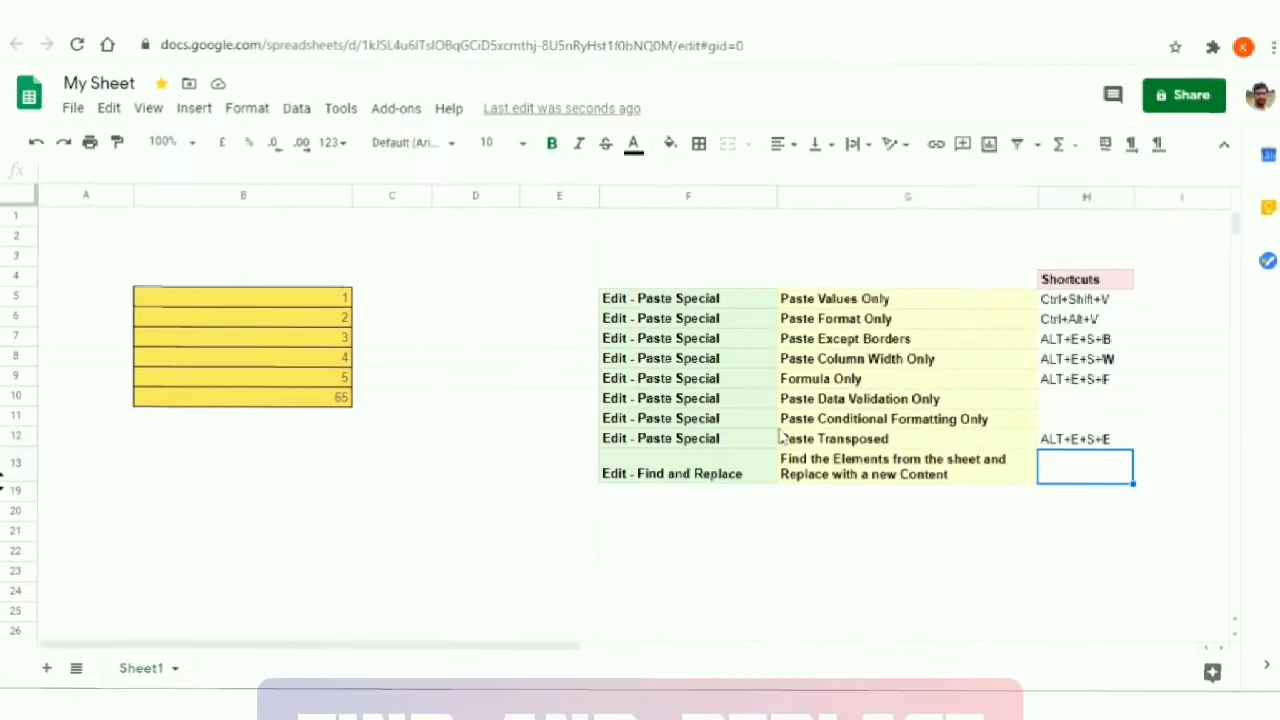
- Enter ALH+H in H13 as the shortcut for the Find and Replace row
text(AL)
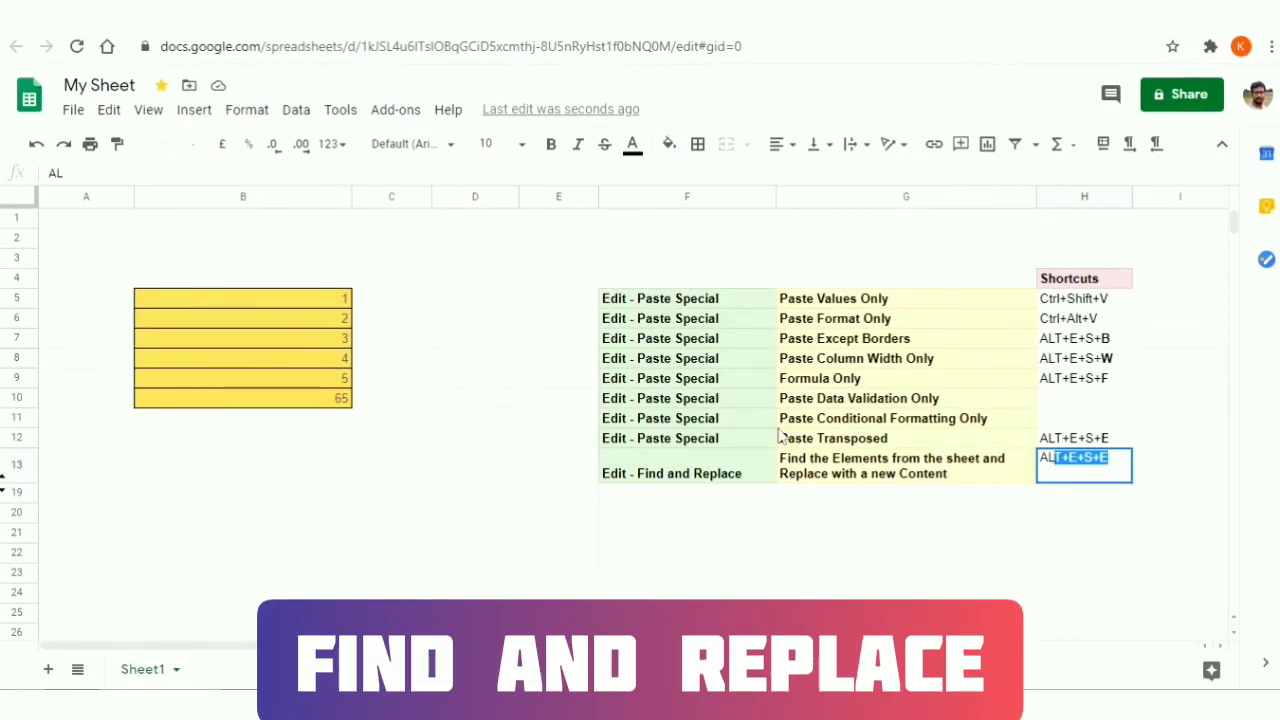
text(H+H)
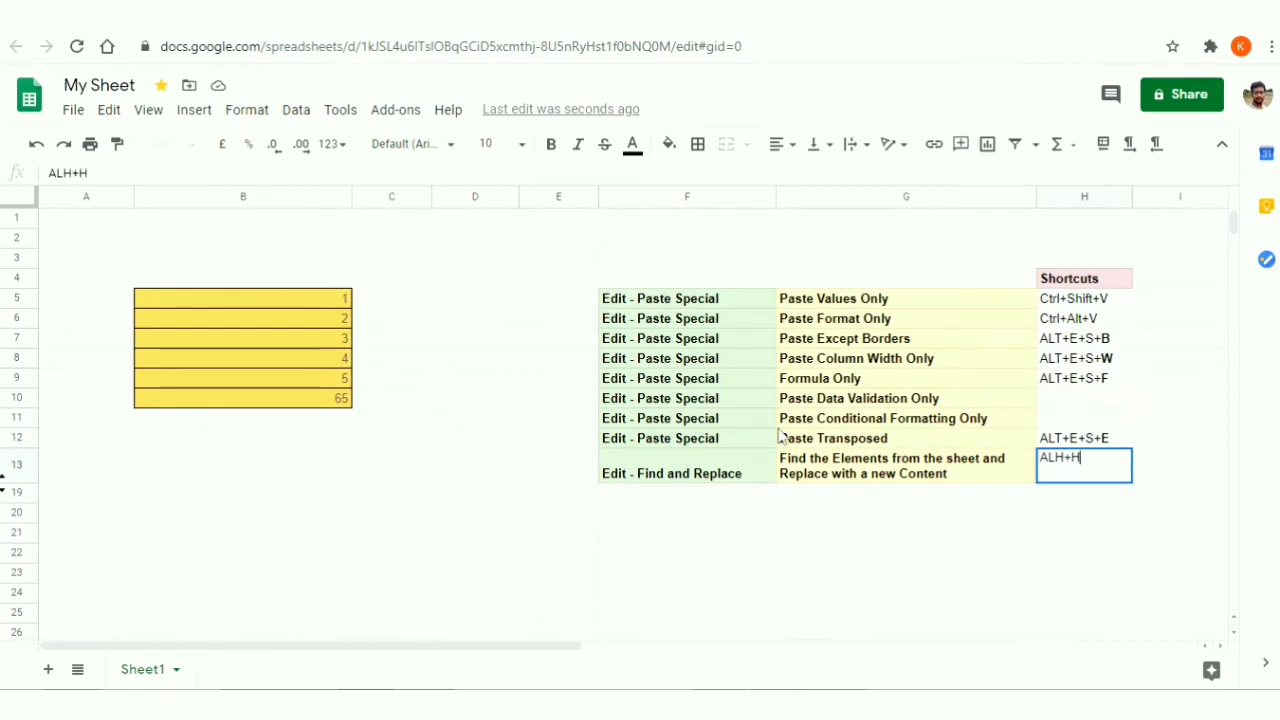
key(Return)
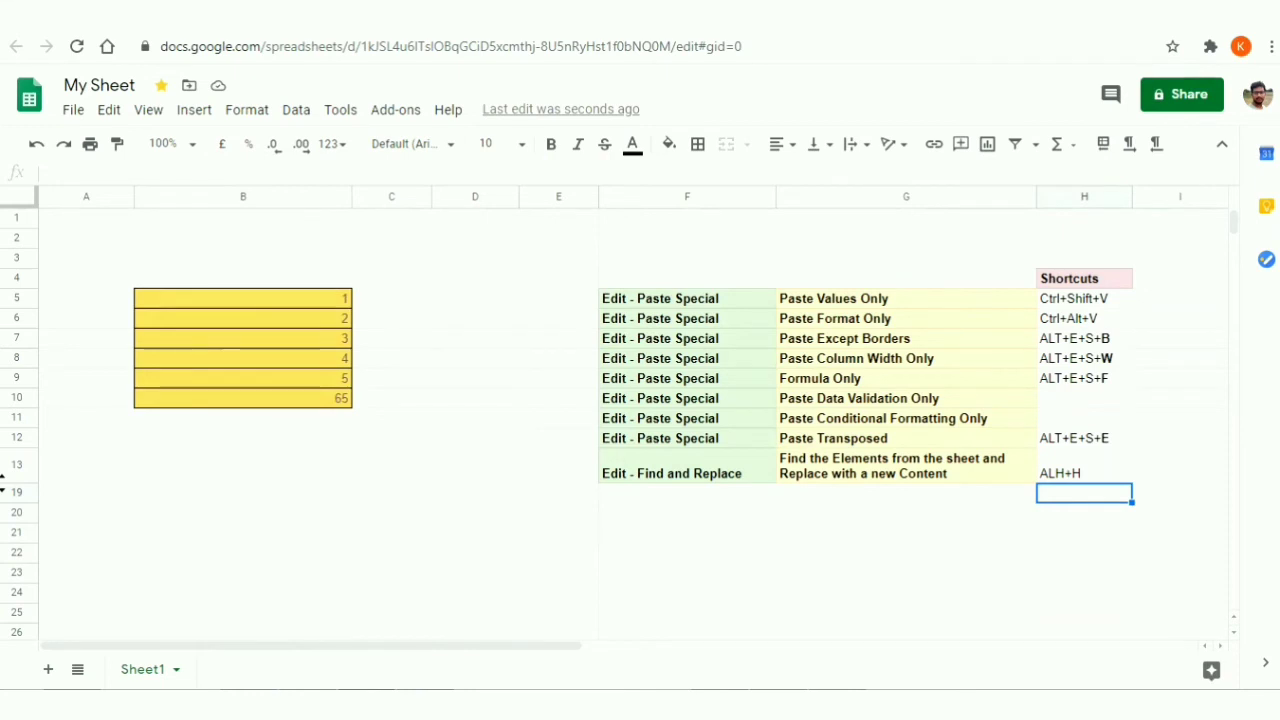
click(222, 298)
shift+click(271, 398)
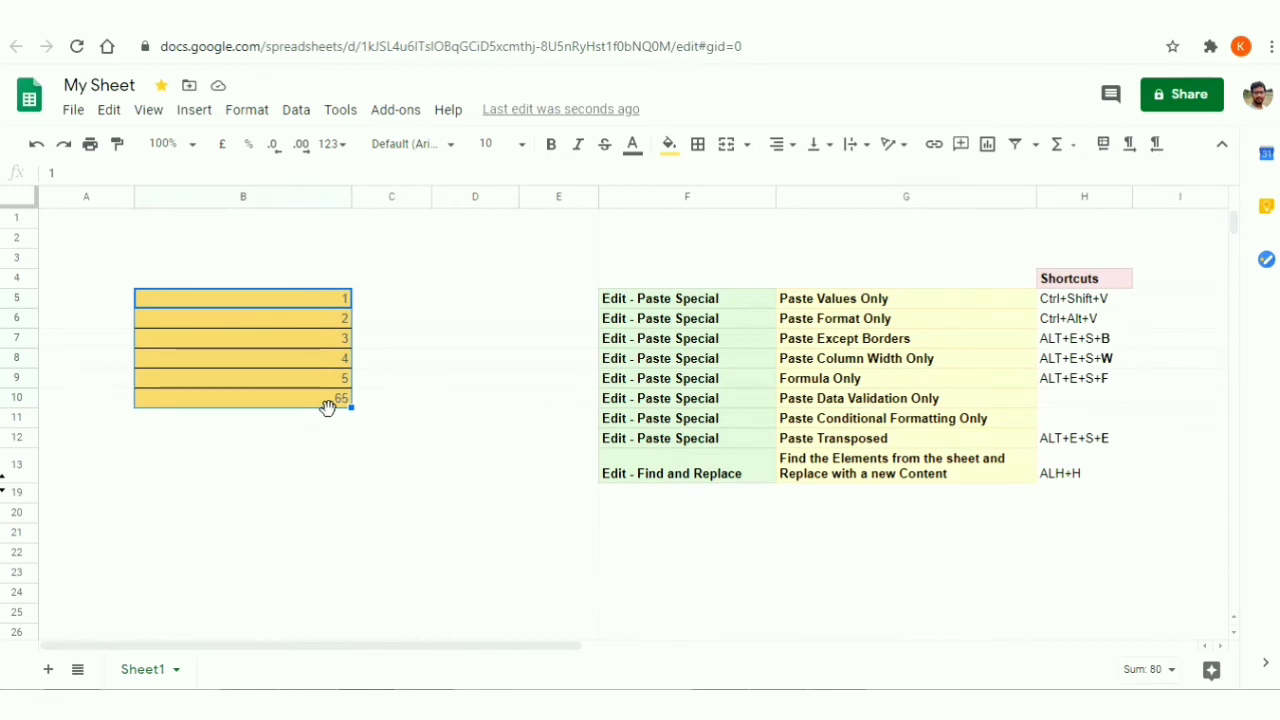
click(338, 340)
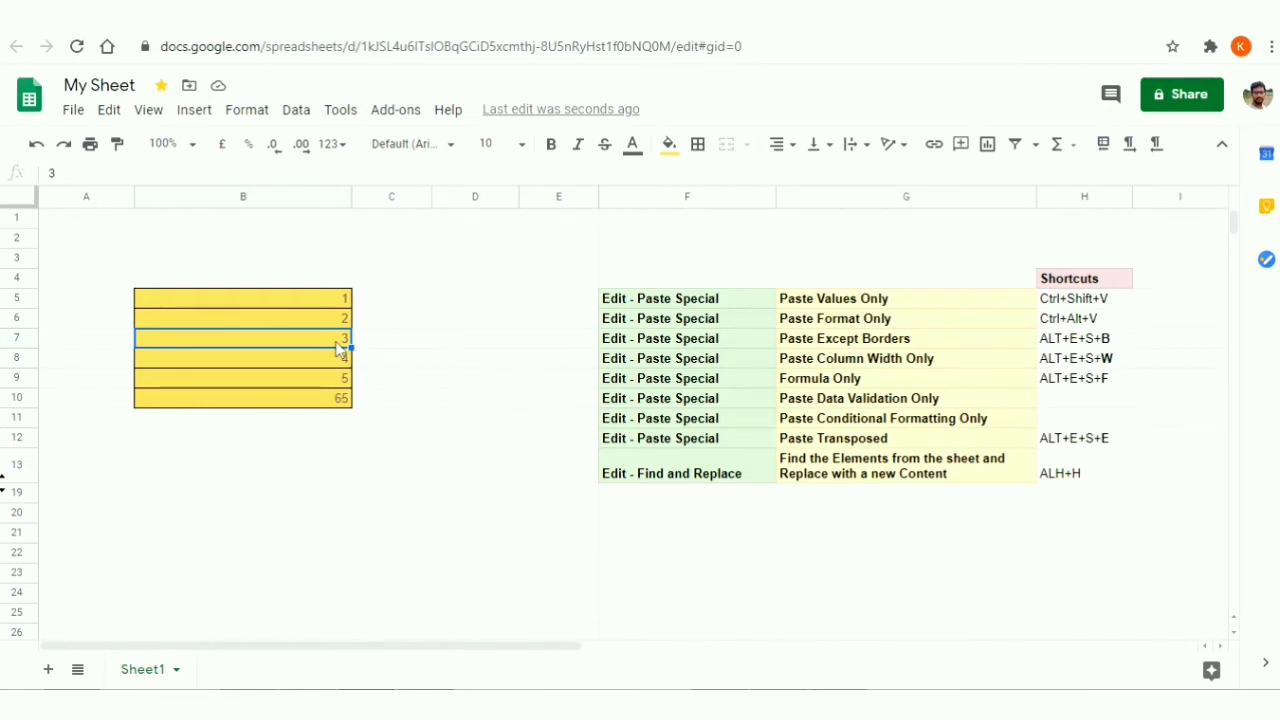
click(306, 301)
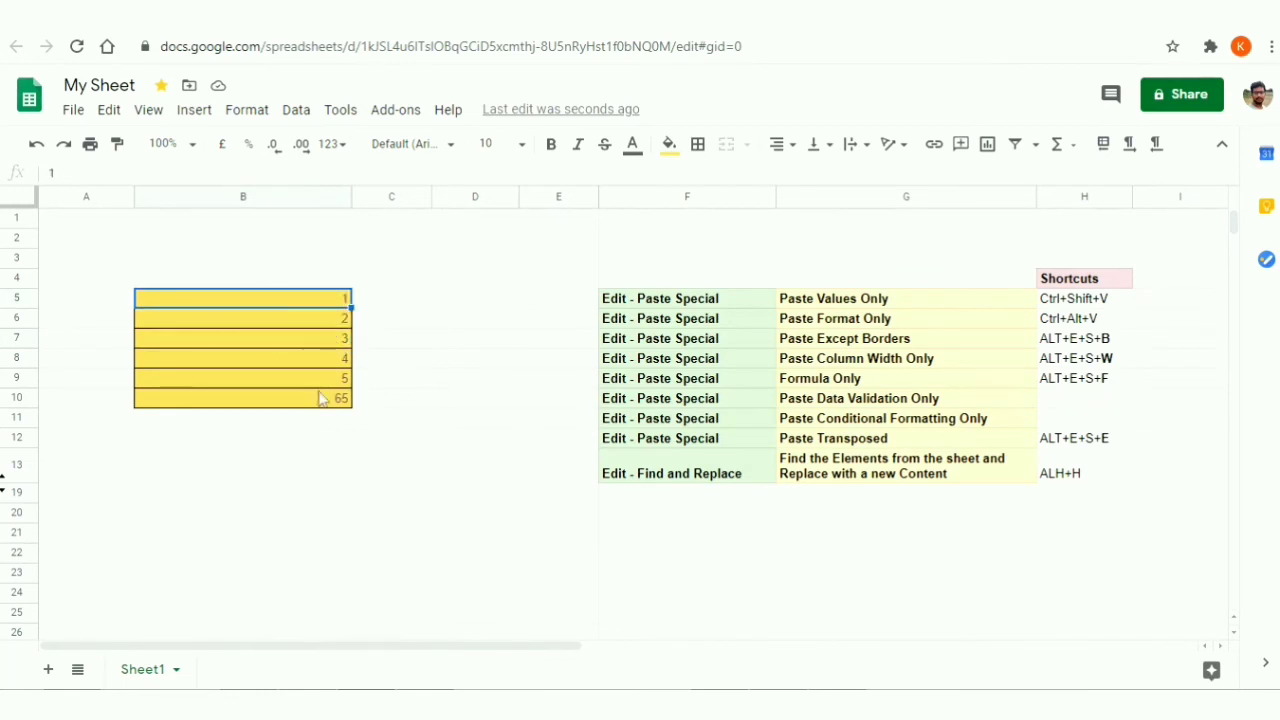
click(321, 400)
click(335, 505)
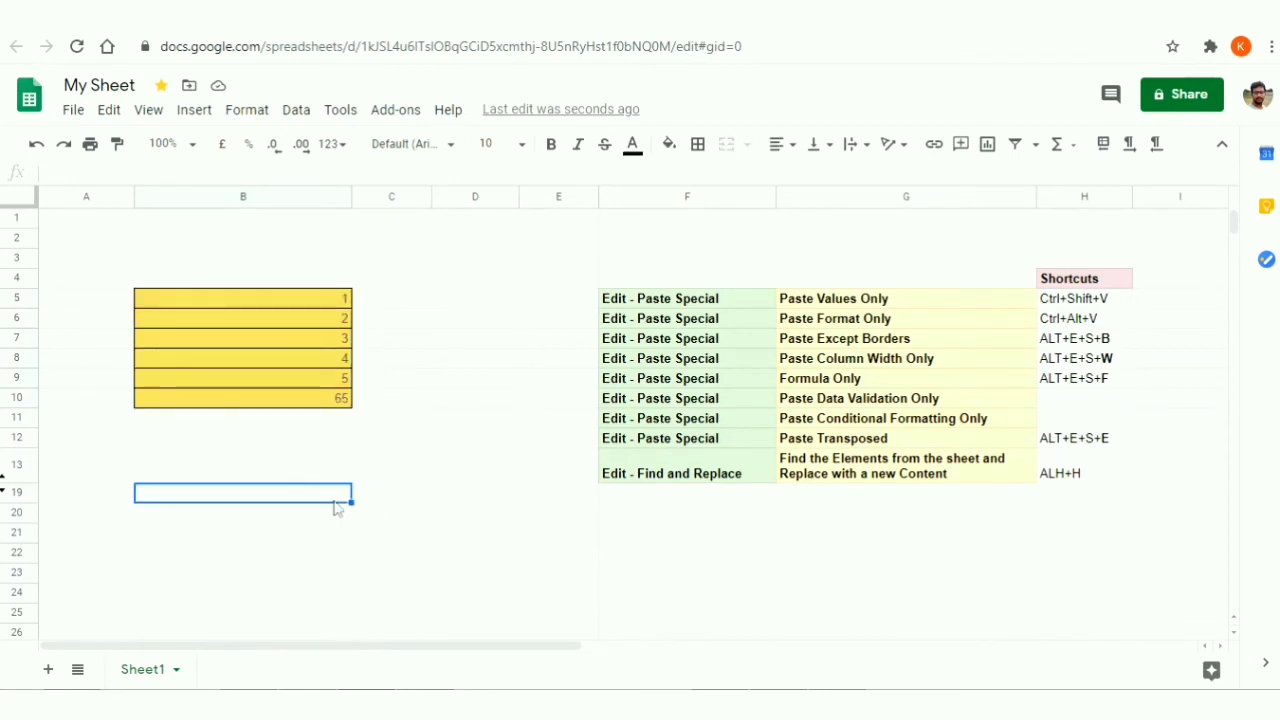
- Examine the Find and replace dialog, including its find and replacement fields and the available search scopes
key(ctrl+h)
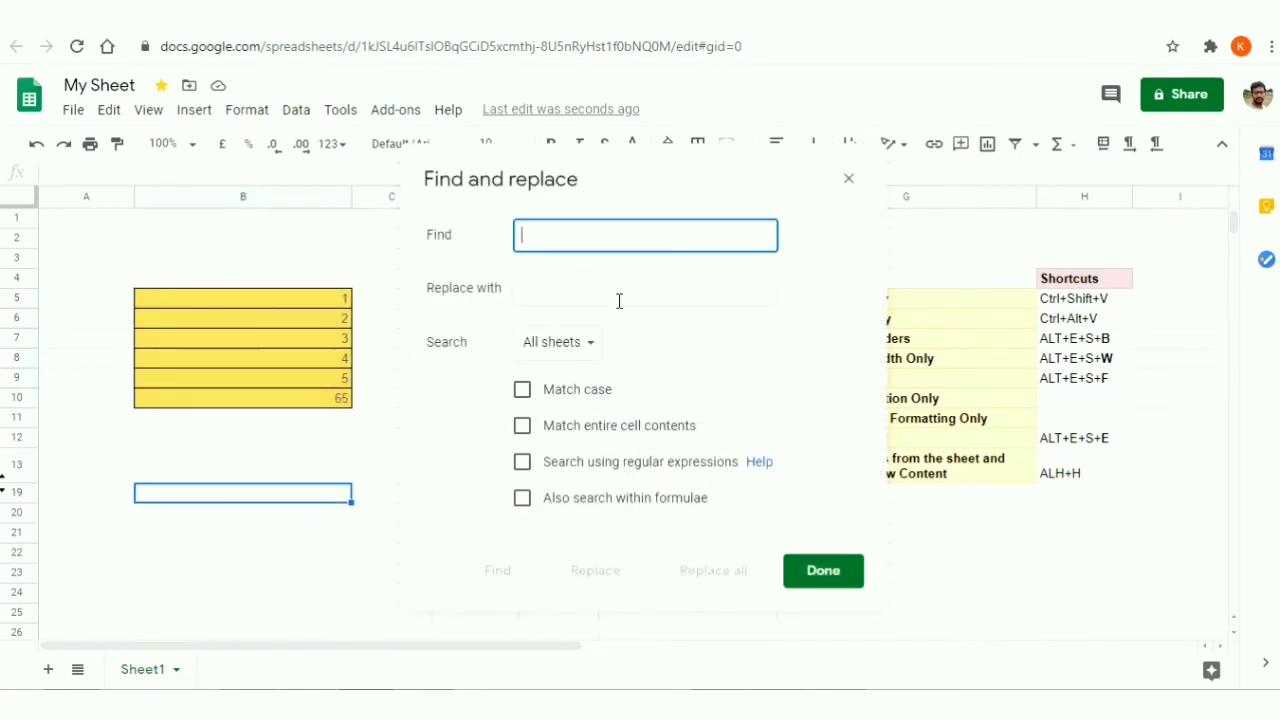
click(848, 179)
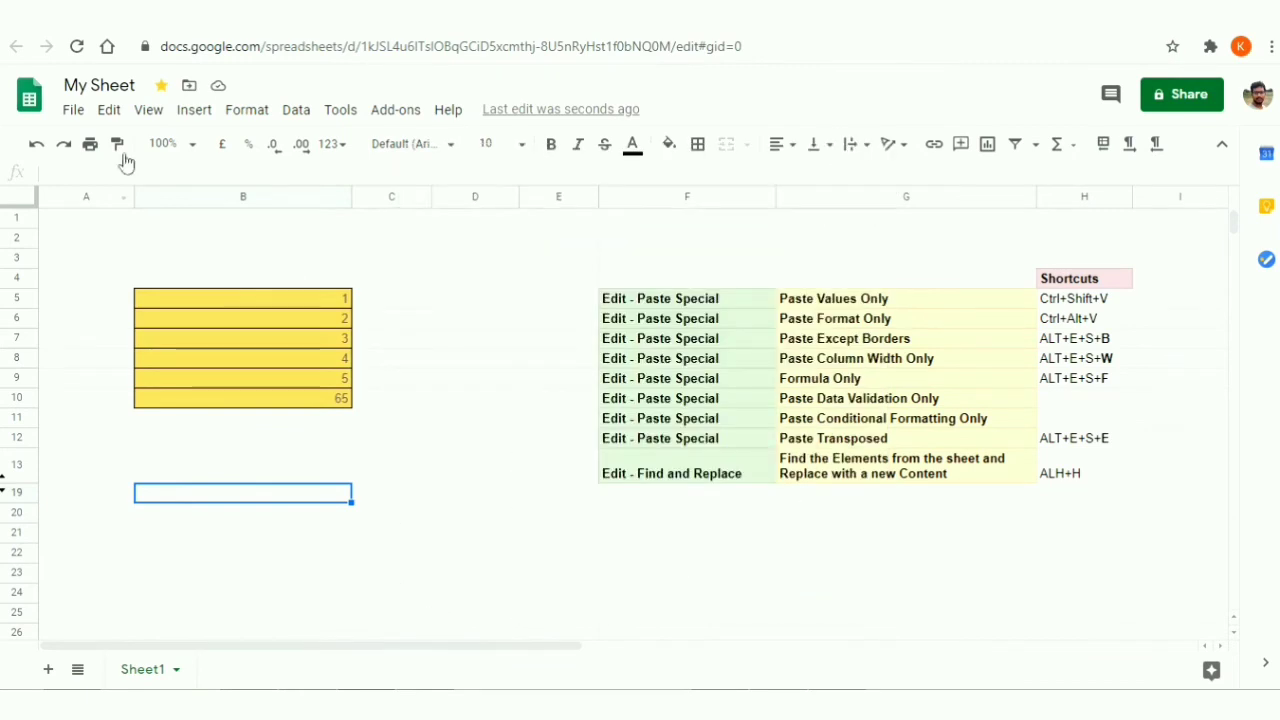
click(108, 110)
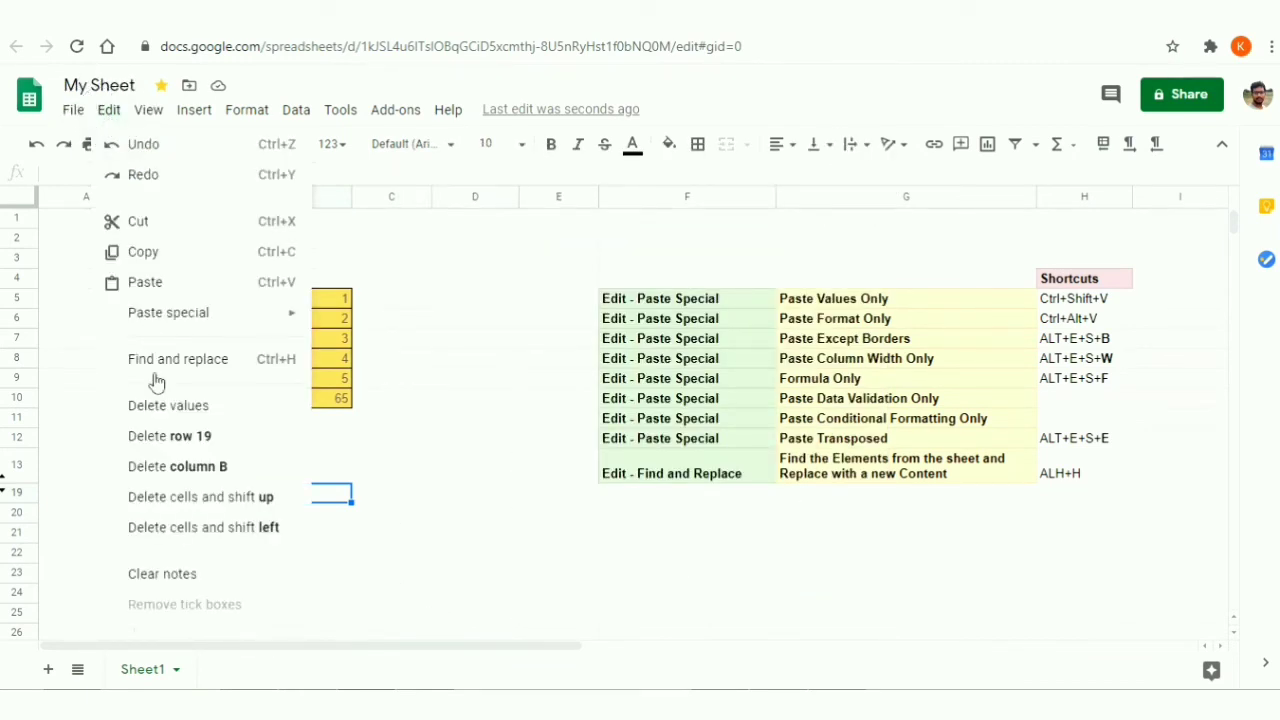
click(186, 376)
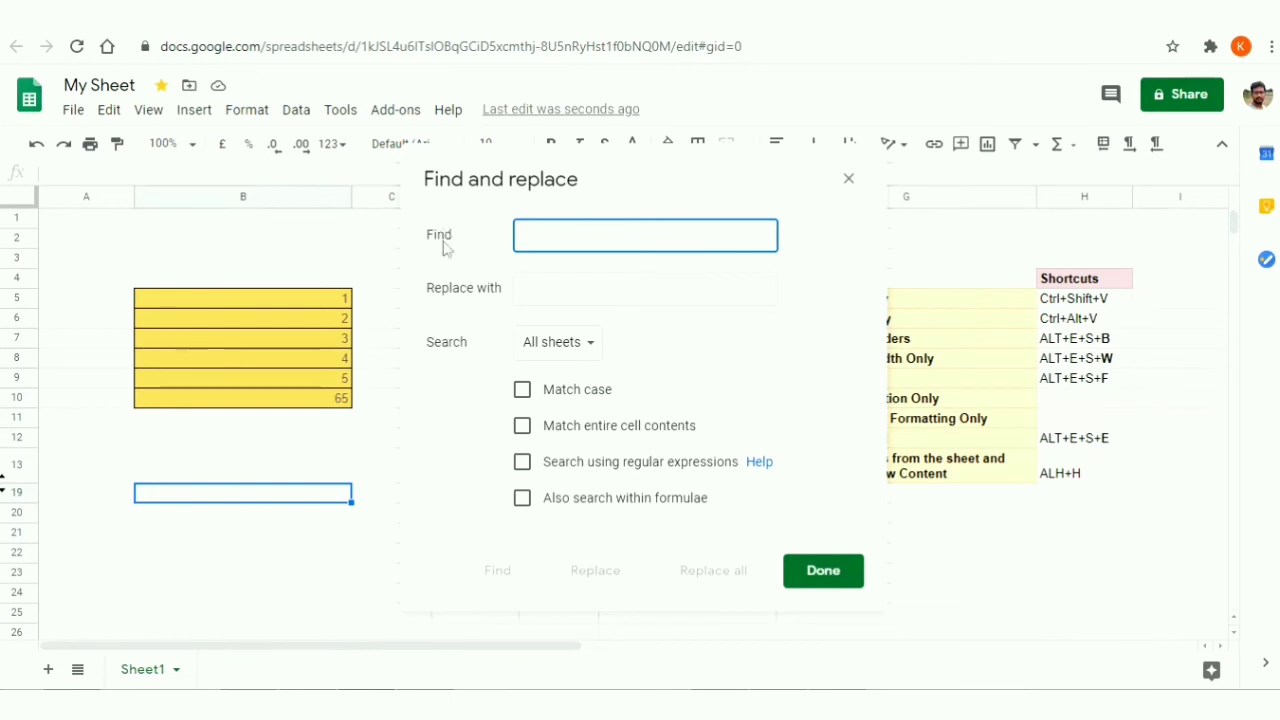
click(565, 288)
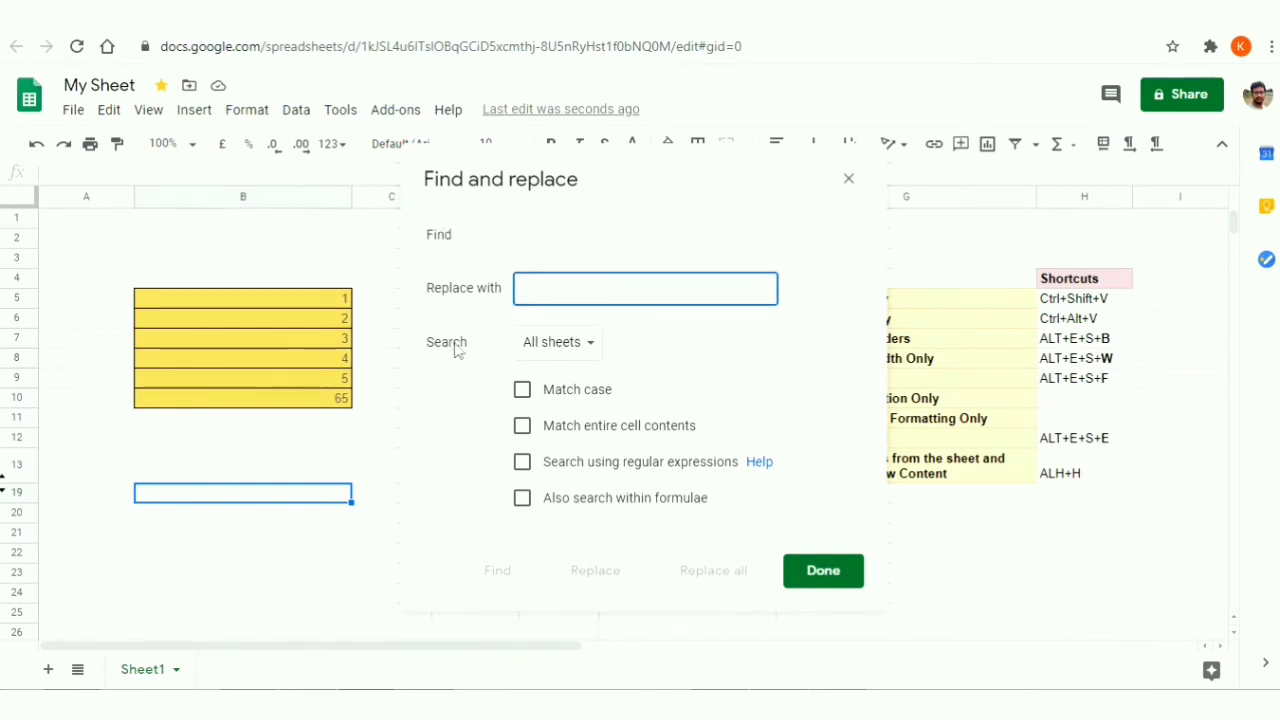
click(582, 349)
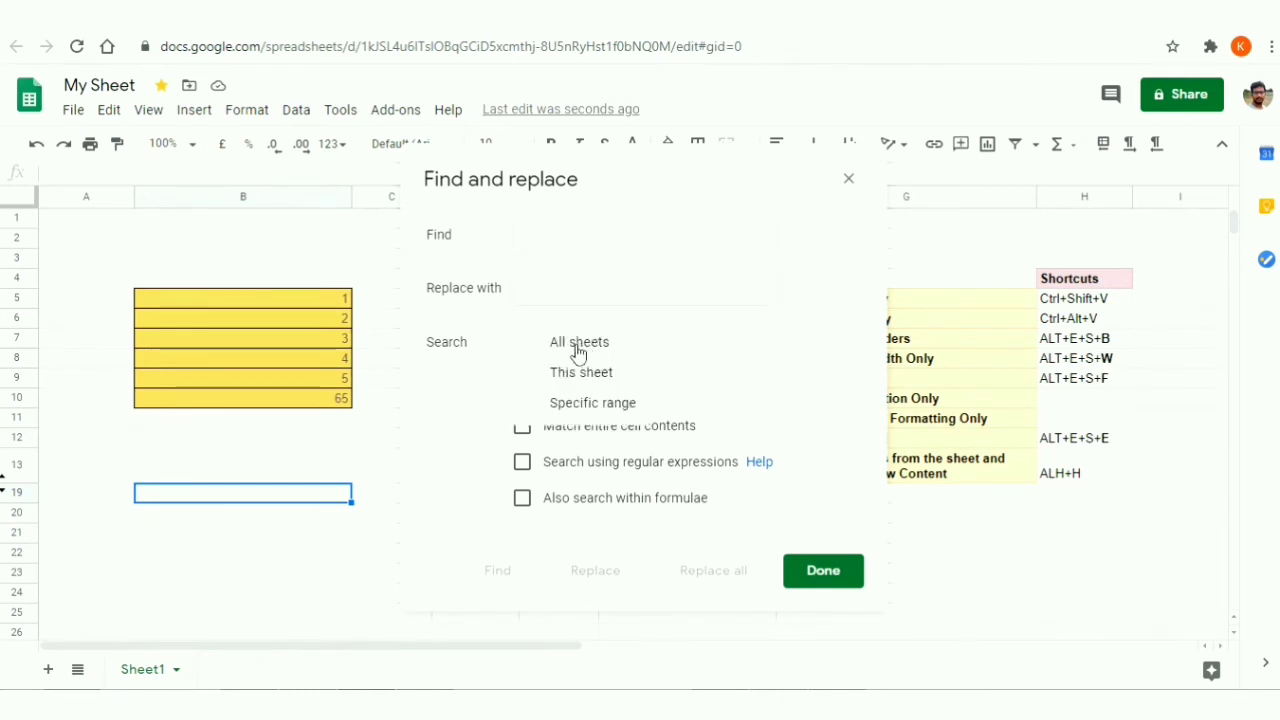
click(485, 363)
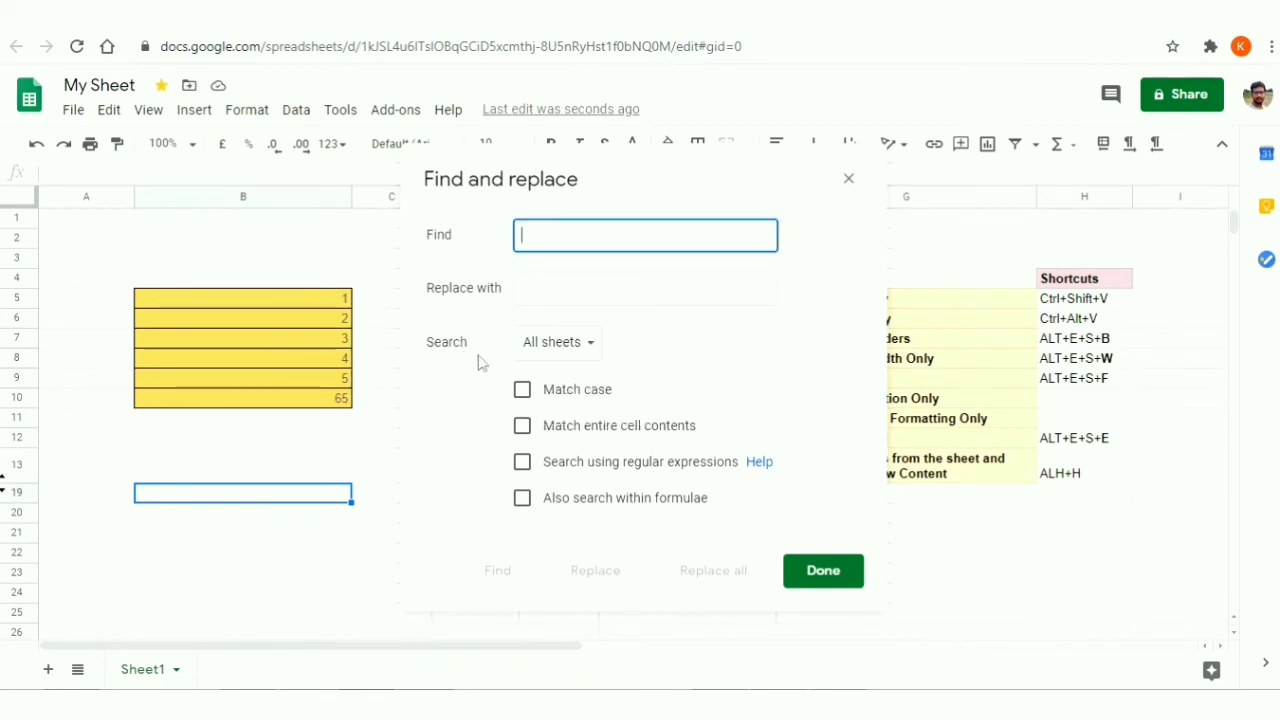
click(567, 358)
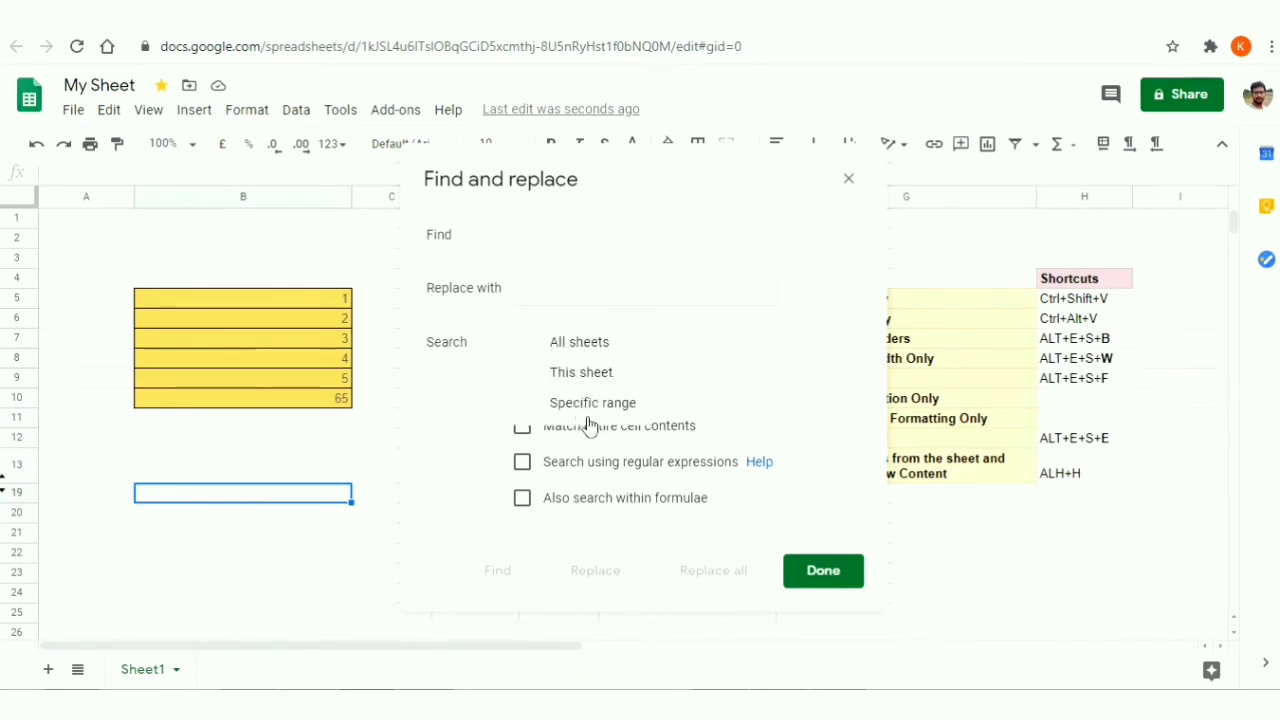
click(475, 349)
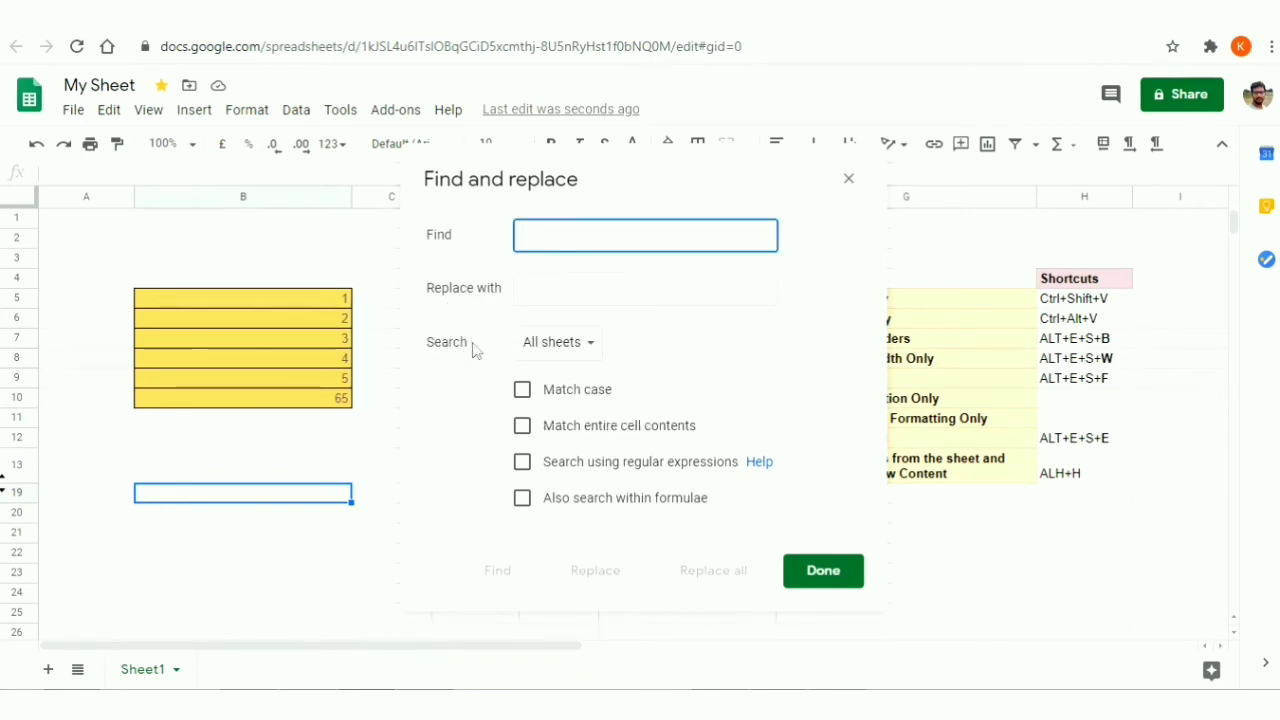
click(557, 366)
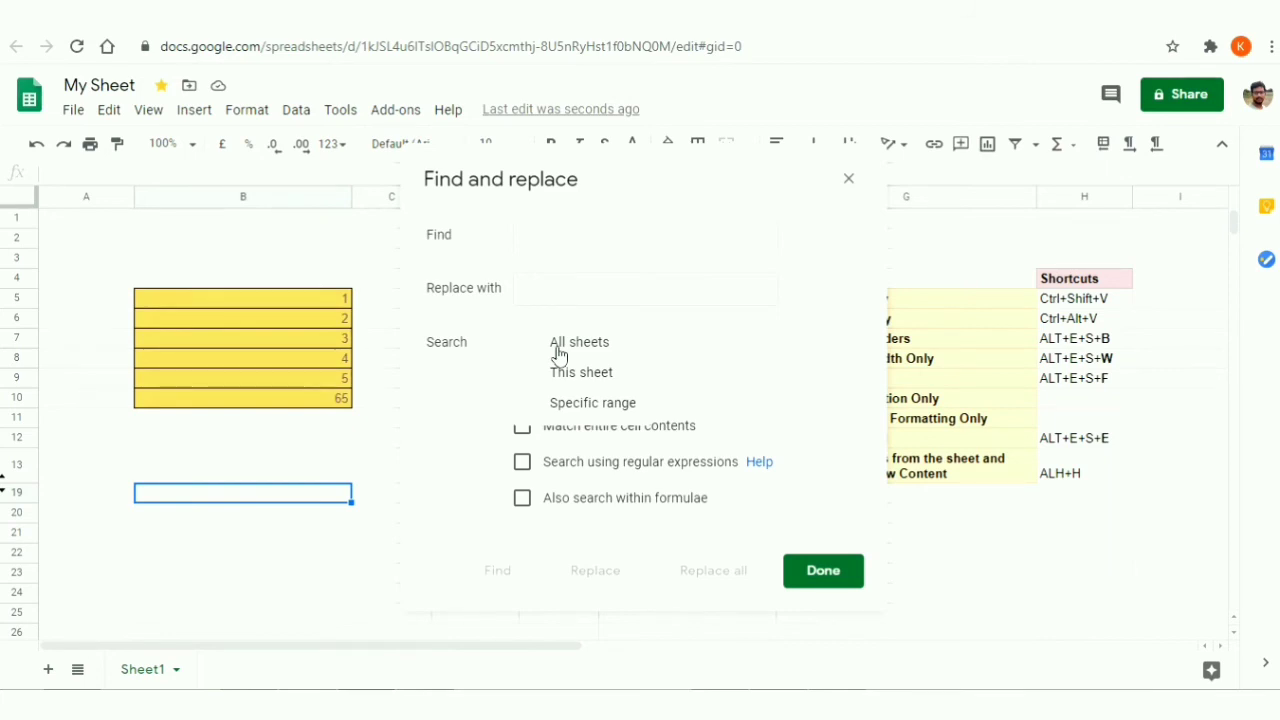
click(846, 179)
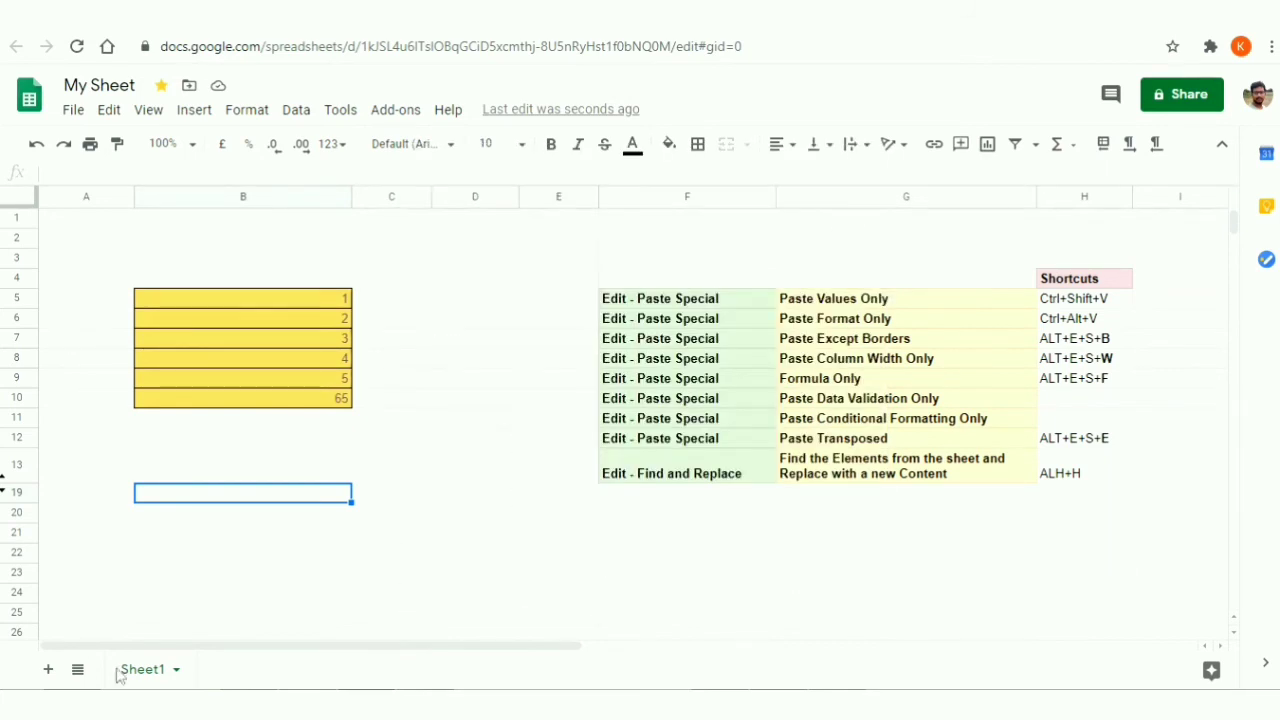
- Add a second sheet and enter 20, 21 and 21 in cells C4 to C6
click(48, 669)
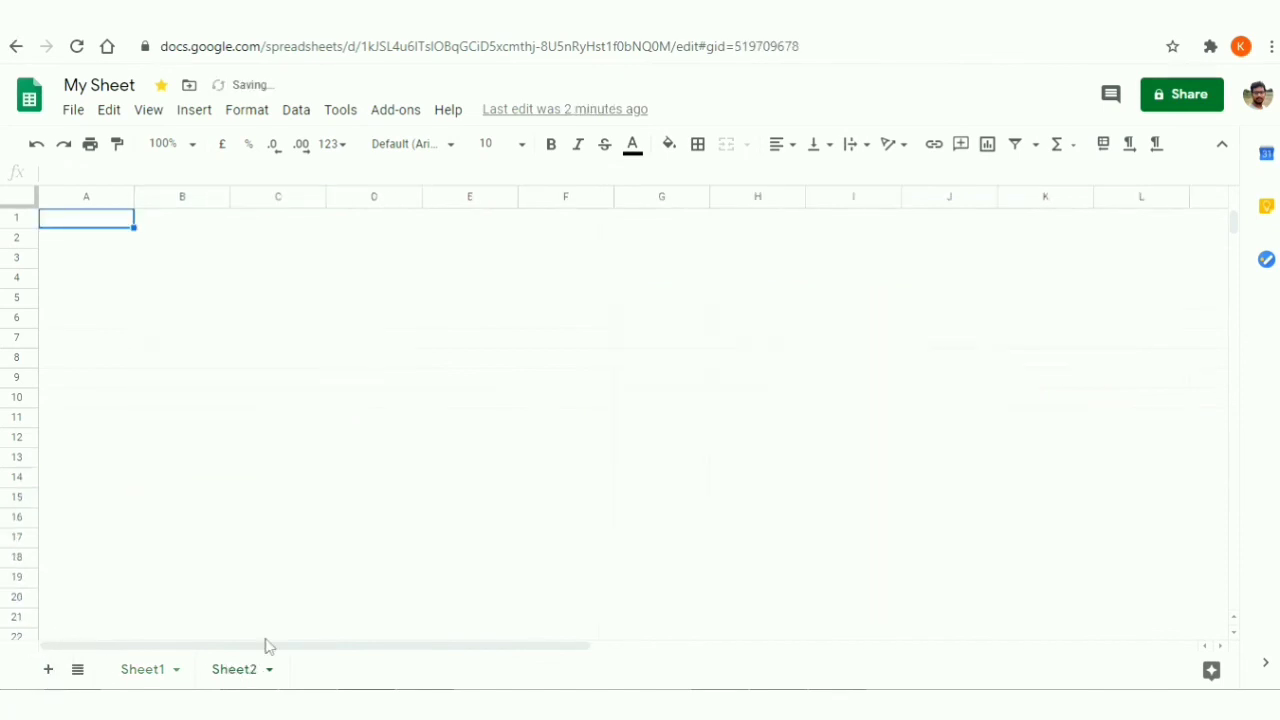
click(255, 520)
key(Down)
key(Down)
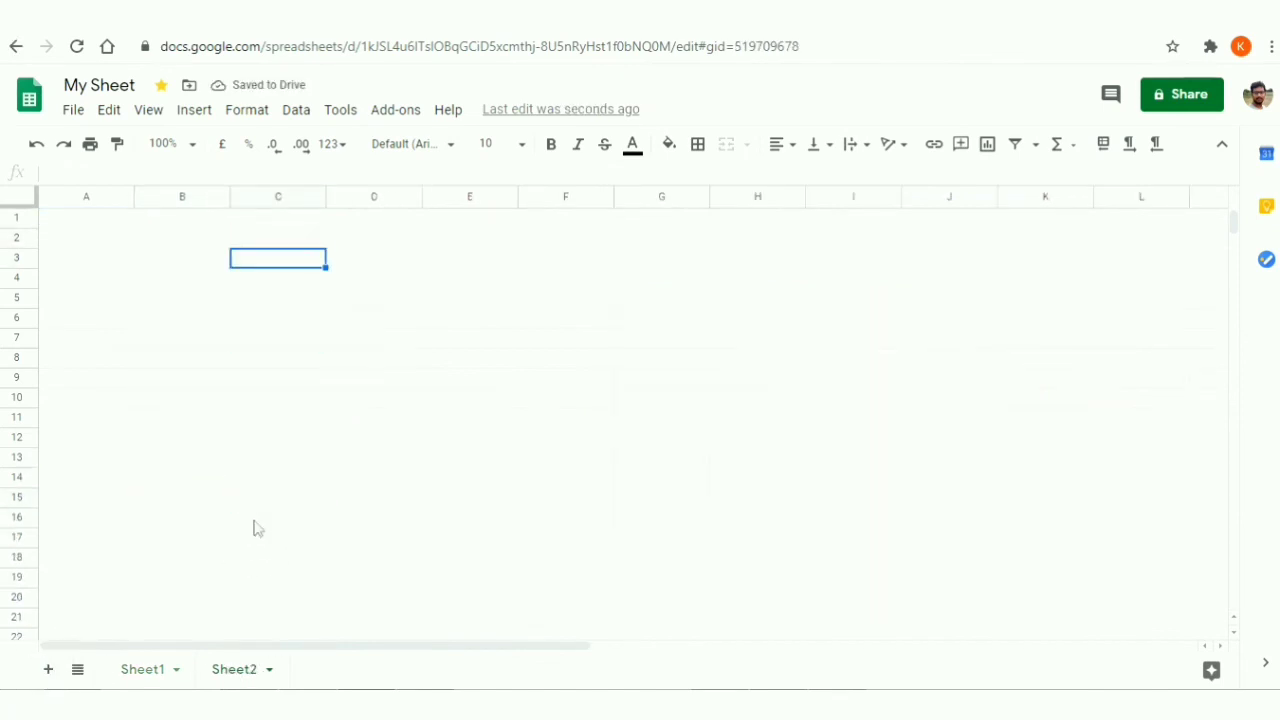
text(20)
key(Return)
text(21)
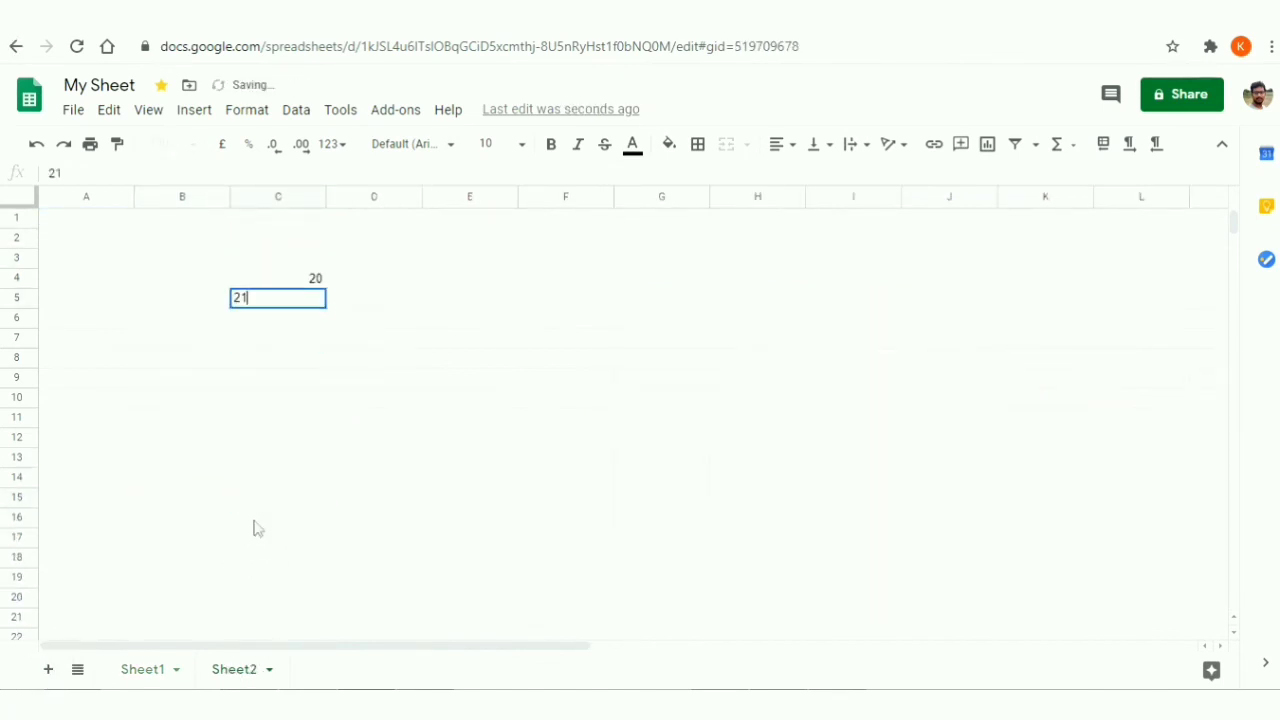
key(Return)
text(21)
key(Return)
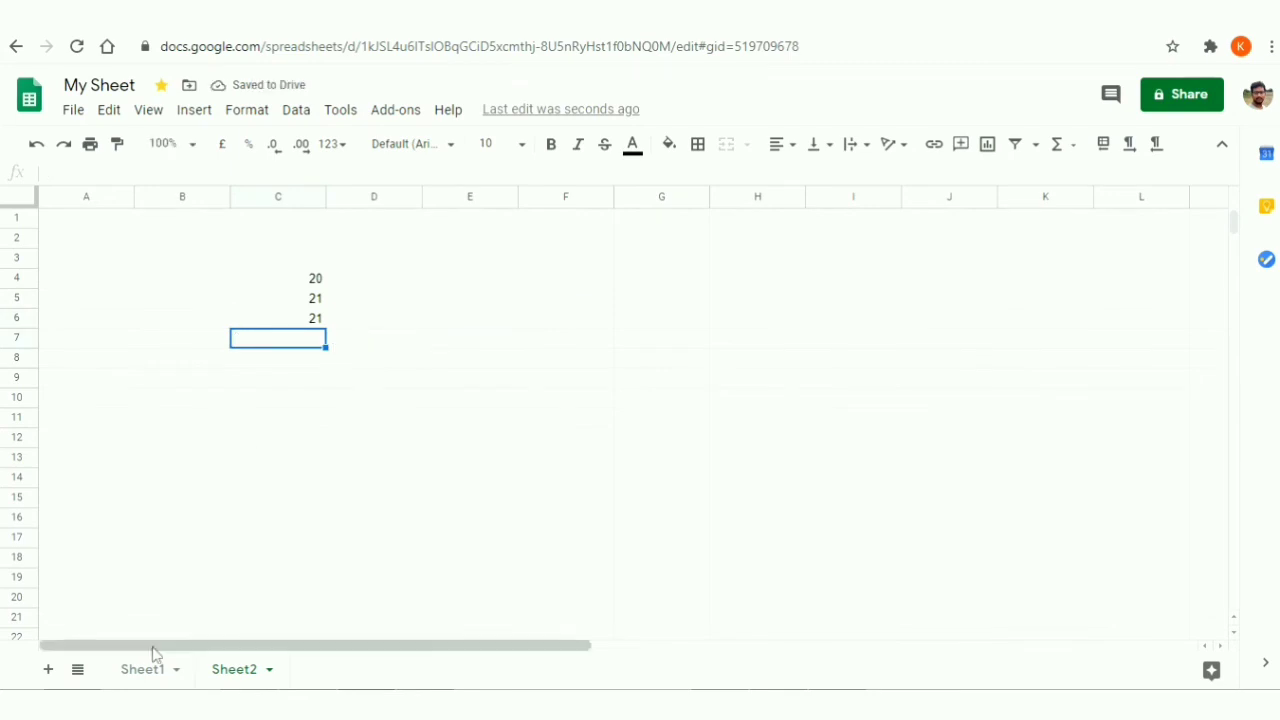
- Return to Sheet1 and search for 20 with Find and replace, limiting the scope to this sheet
click(137, 670)
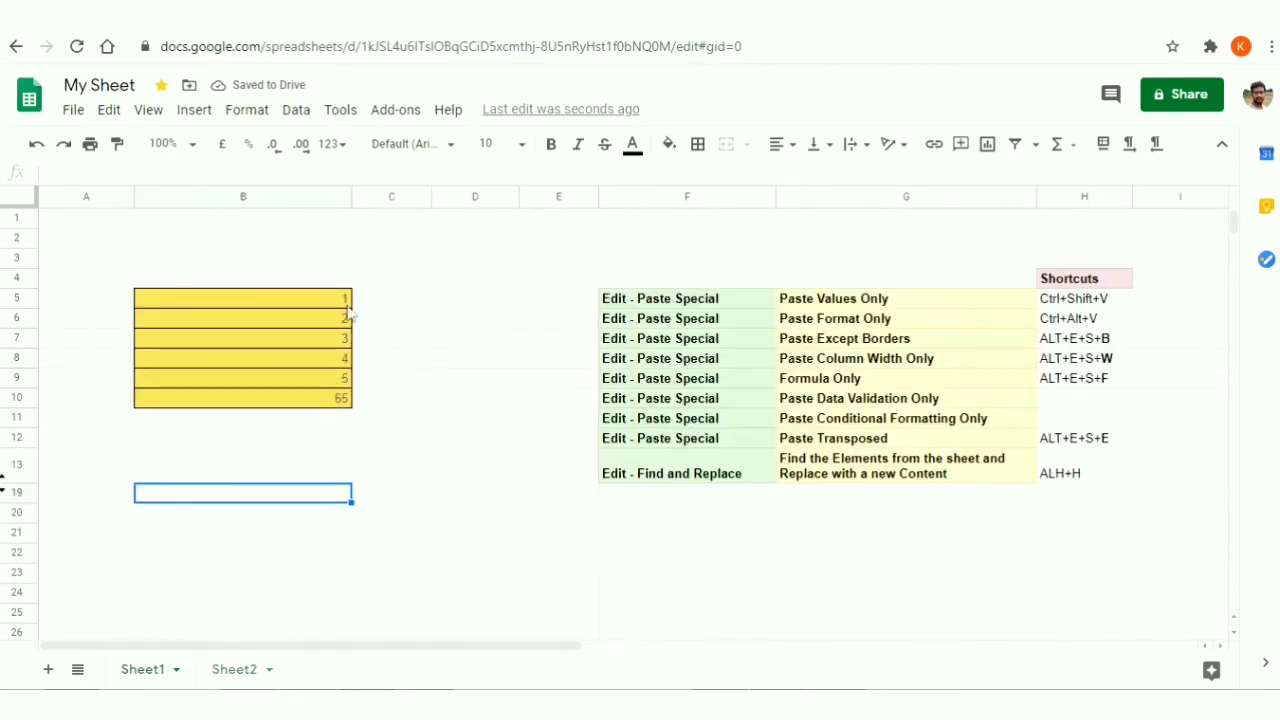
click(255, 250)
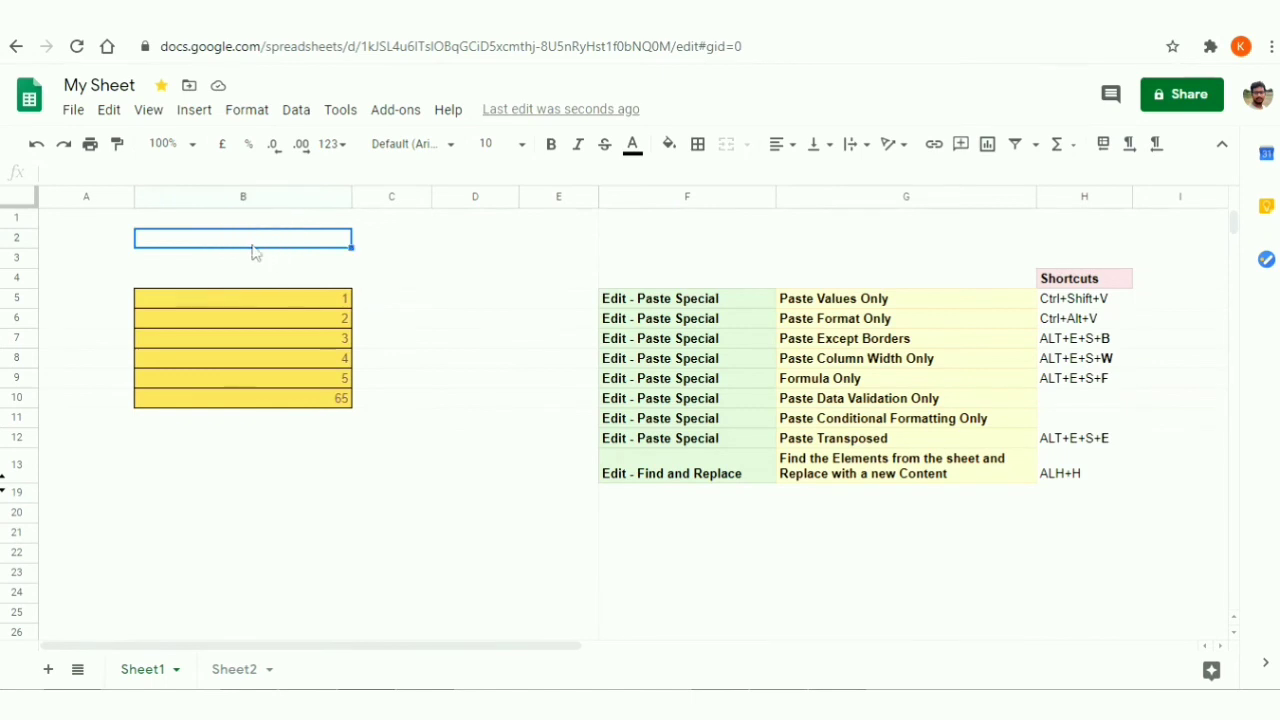
key(ctrl+h)
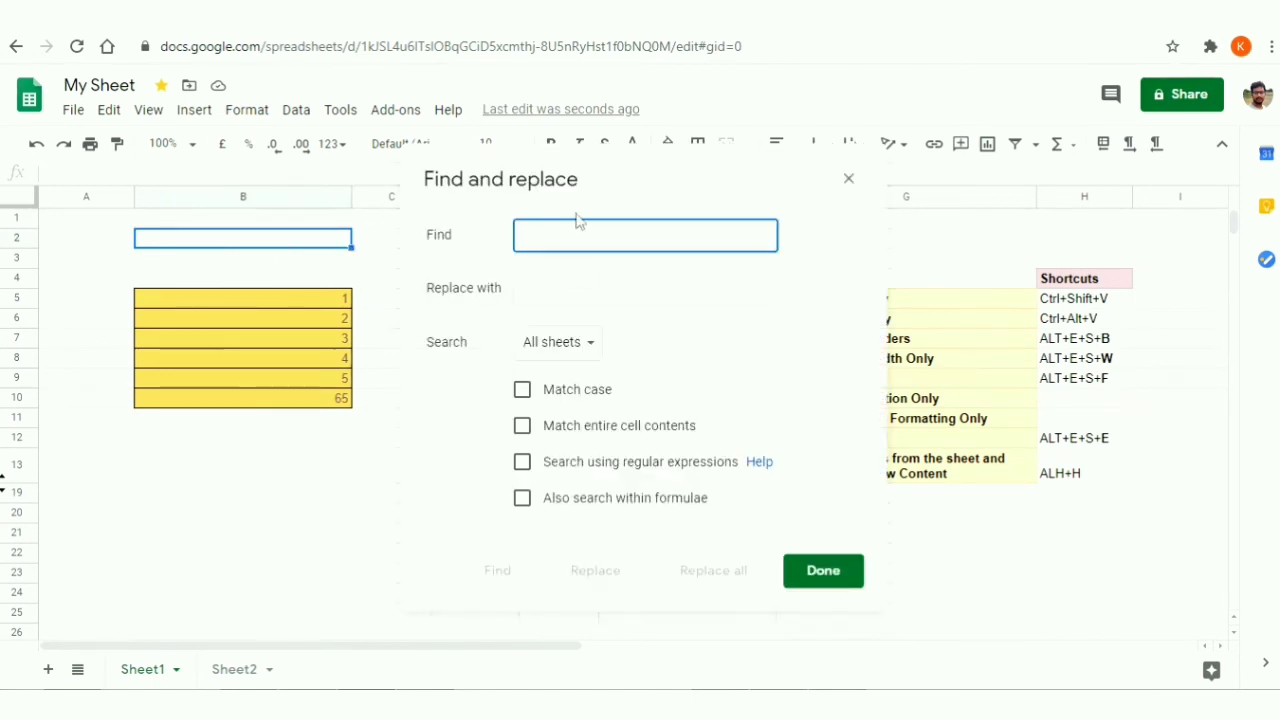
text(20)
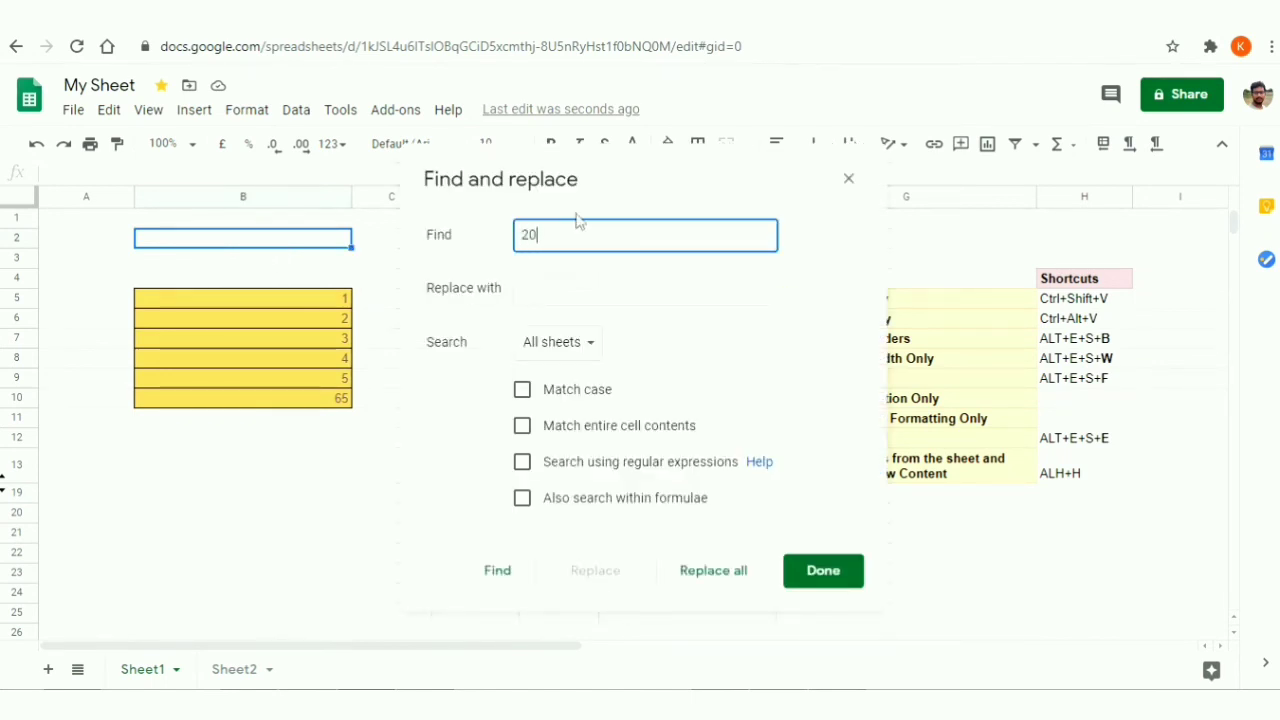
click(553, 350)
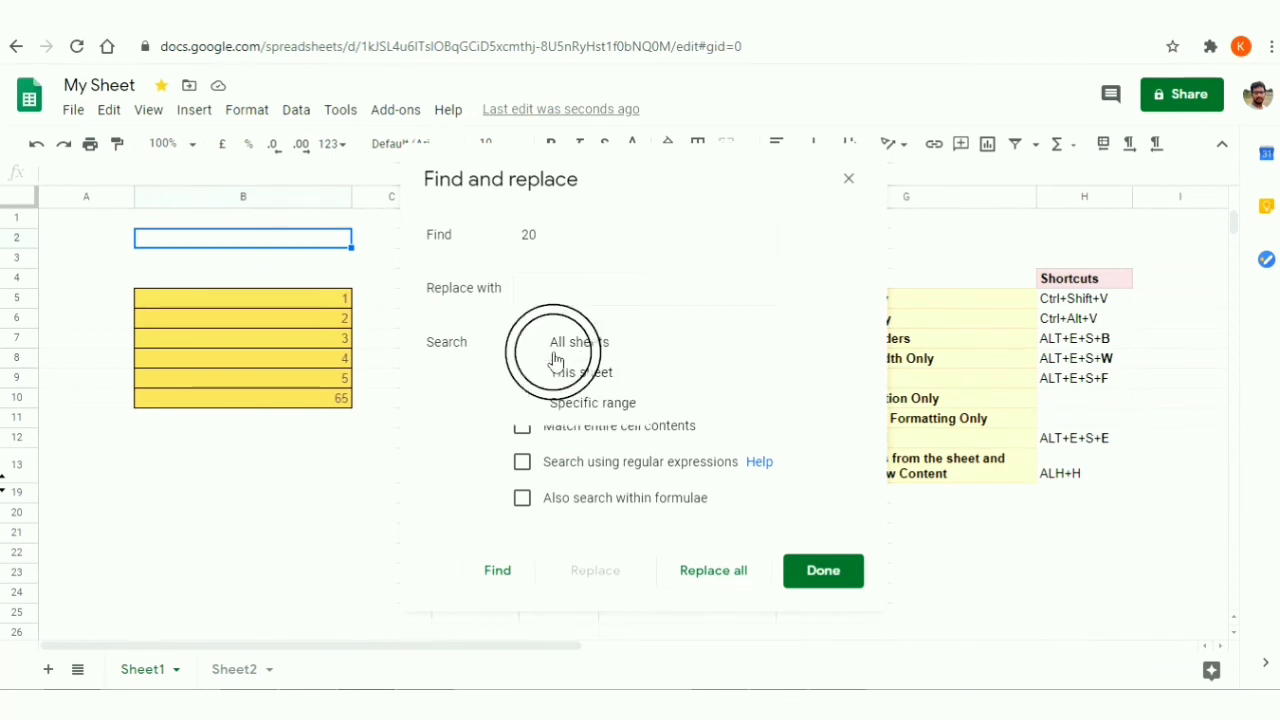
click(575, 378)
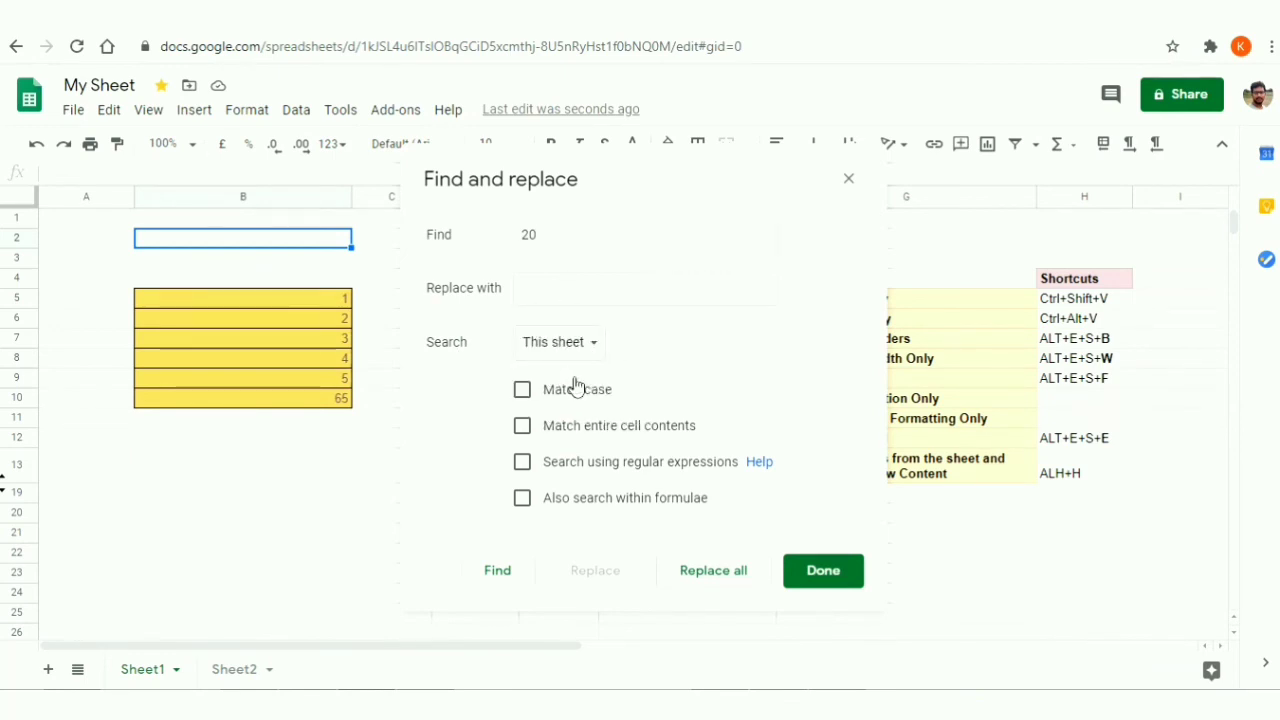
click(498, 571)
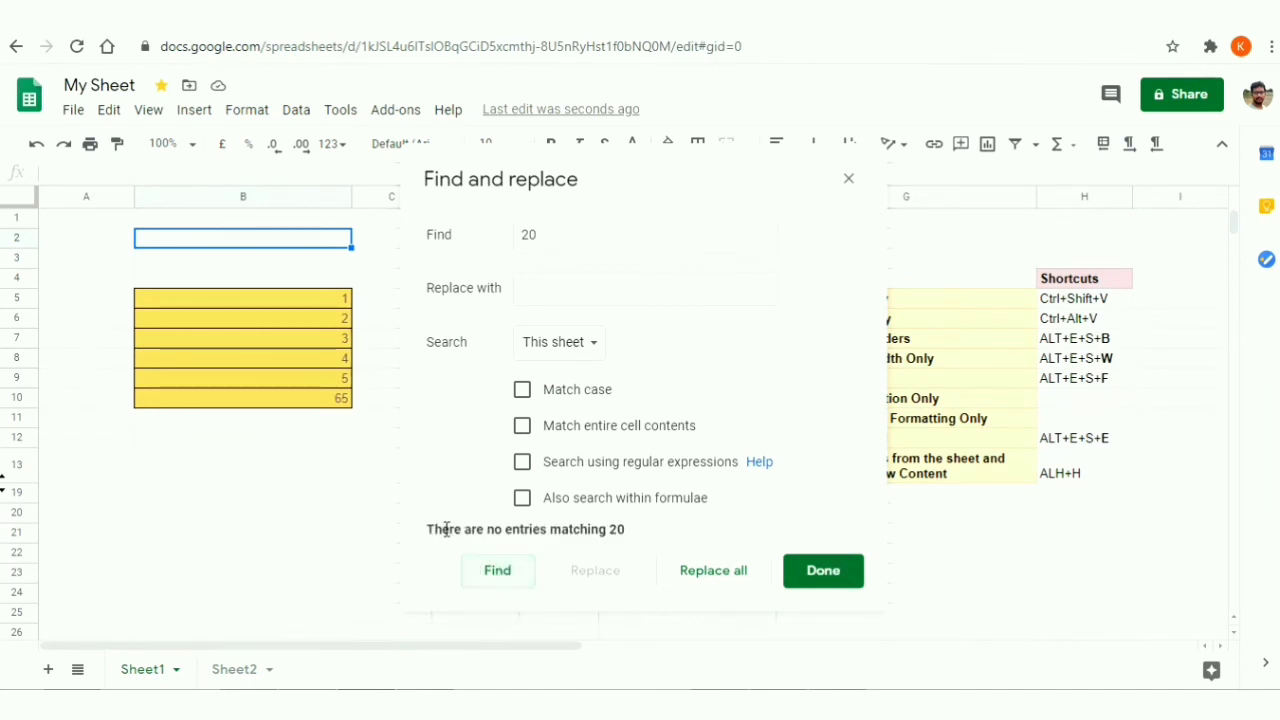
click(606, 527)
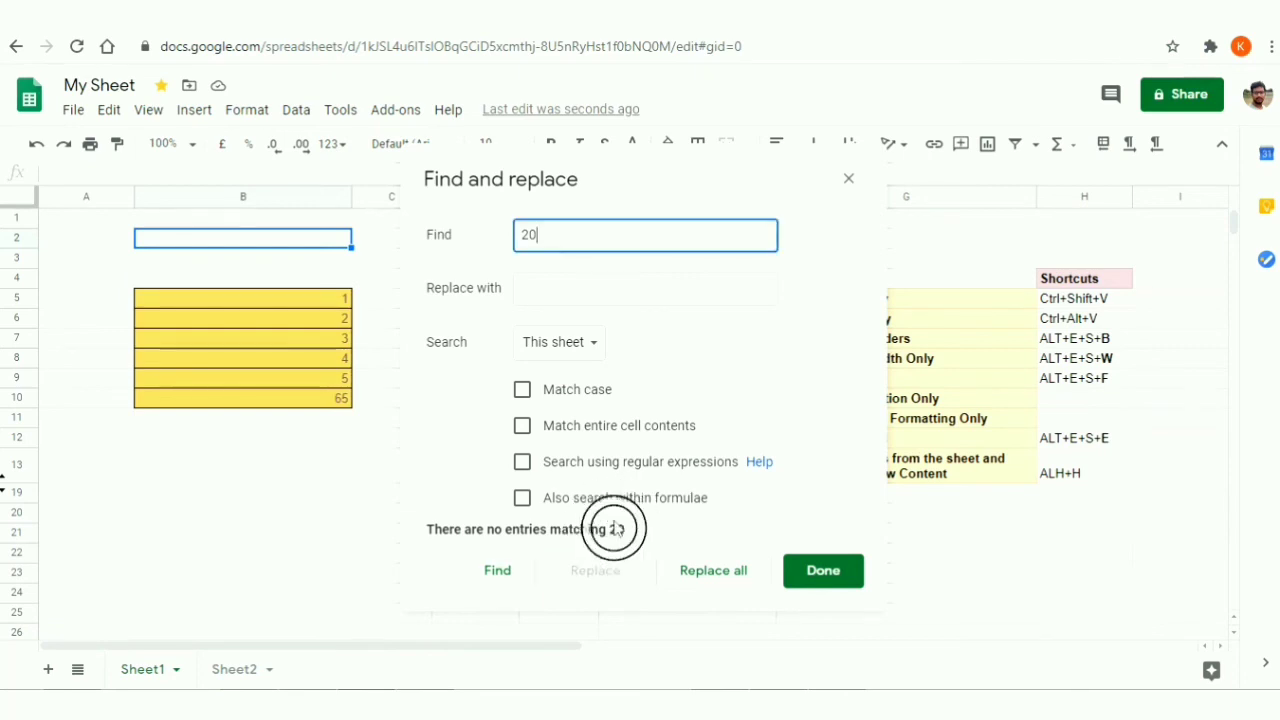
- Widen the search scope to all sheets and find 20 again
click(563, 344)
click(558, 312)
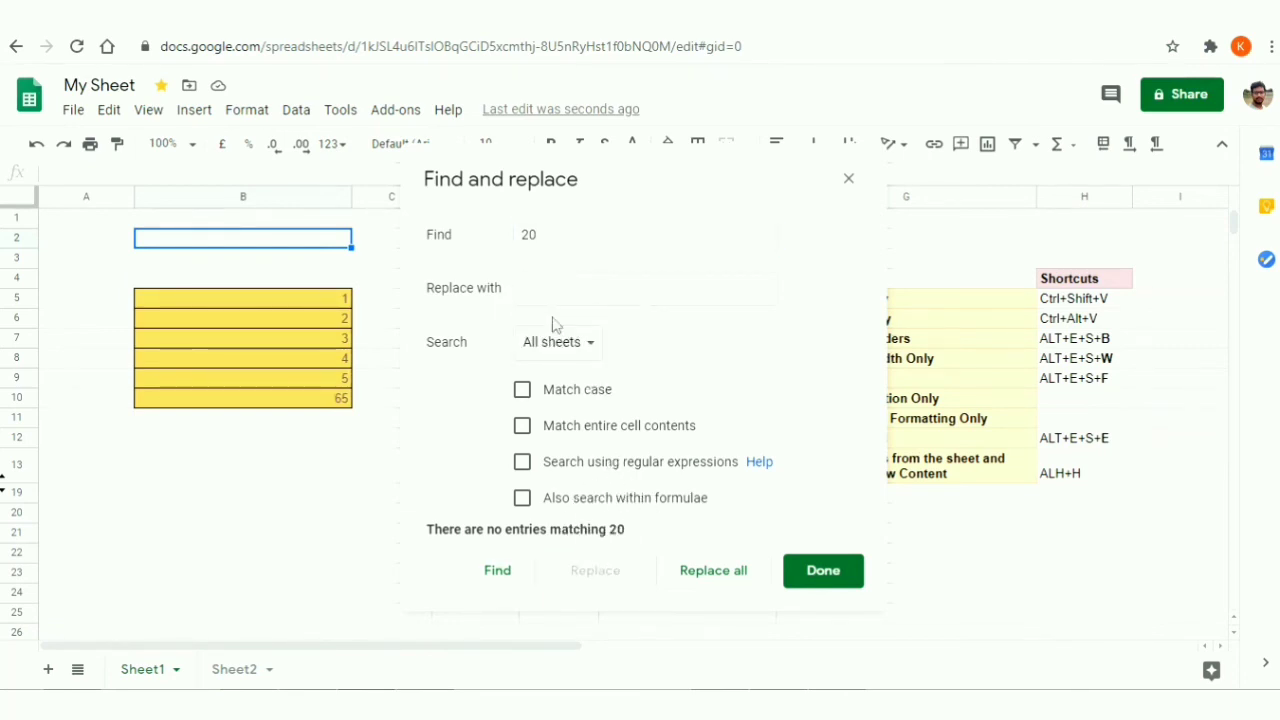
click(491, 586)
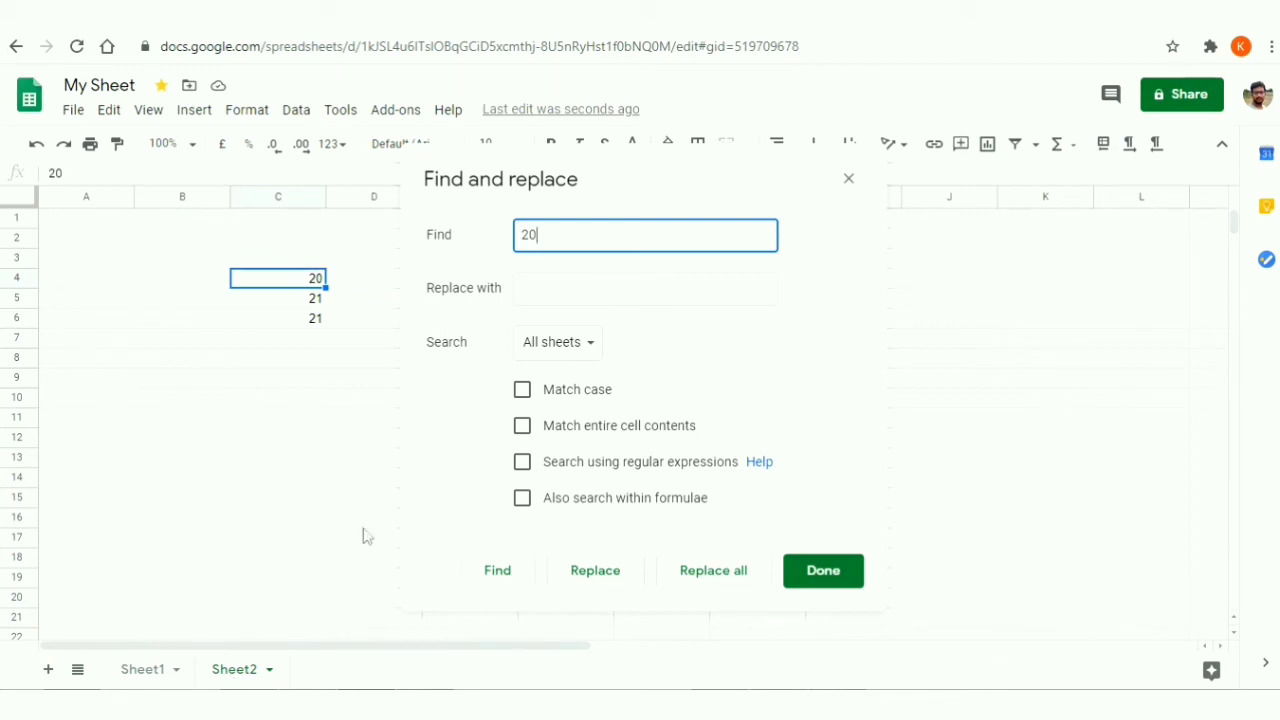
- Limit the search to a specific range, selecting cells C4 to C6 on Sheet2 as the data range
click(550, 343)
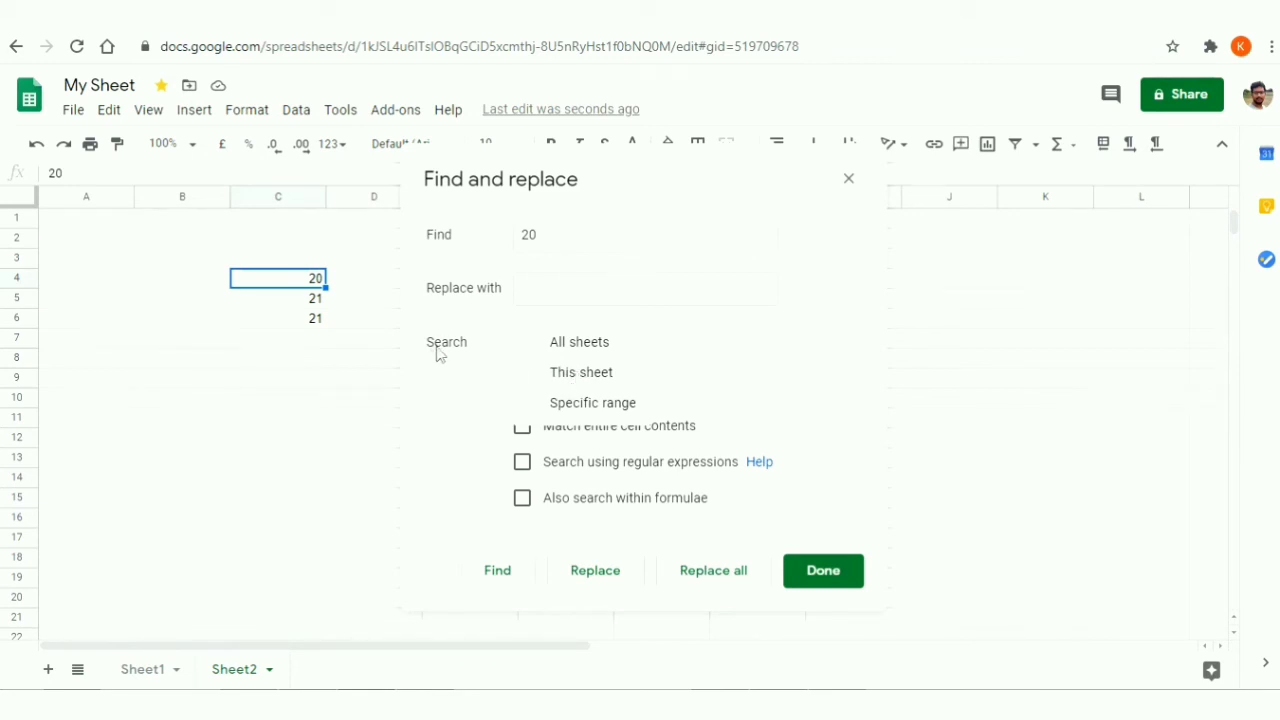
click(594, 412)
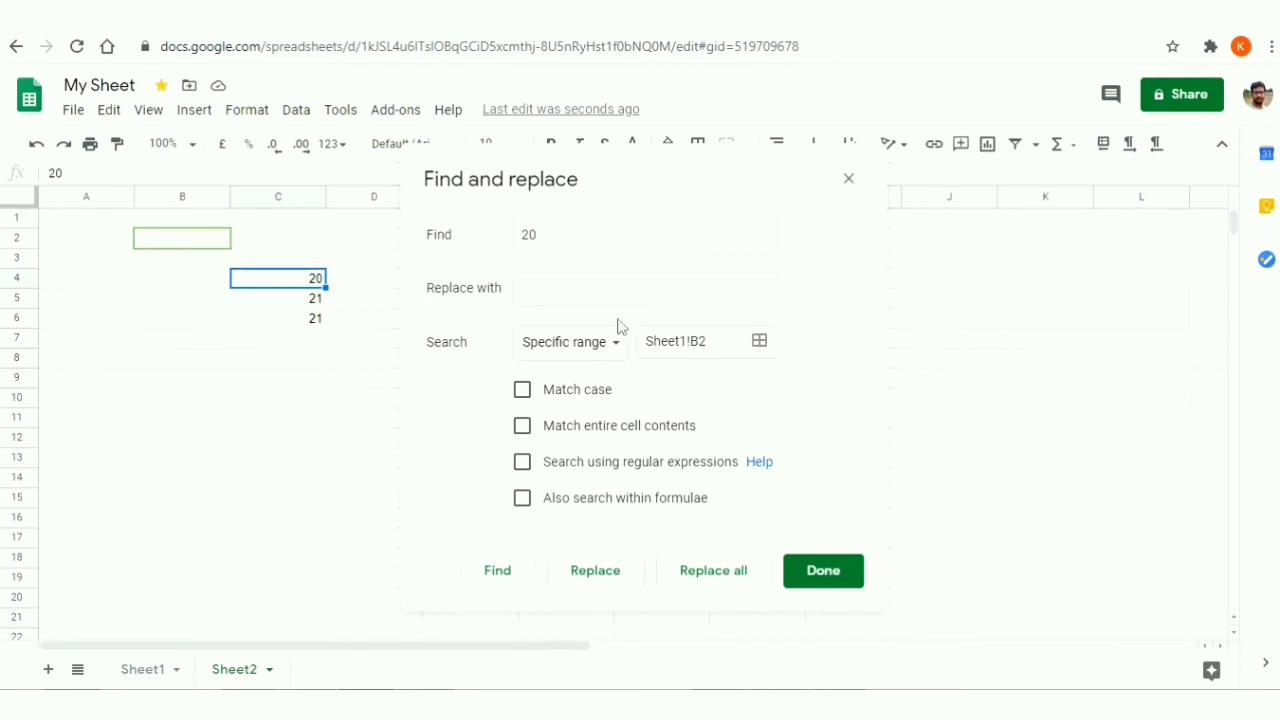
click(760, 341)
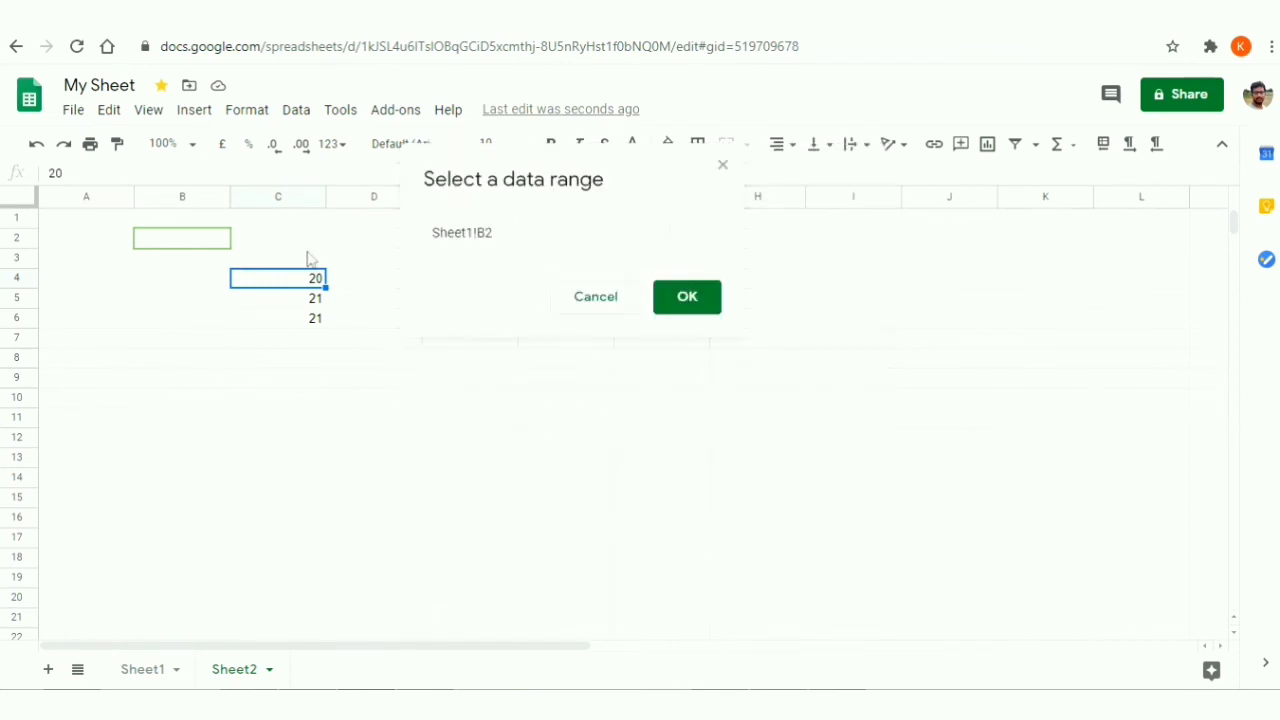
click(508, 237)
click(282, 278)
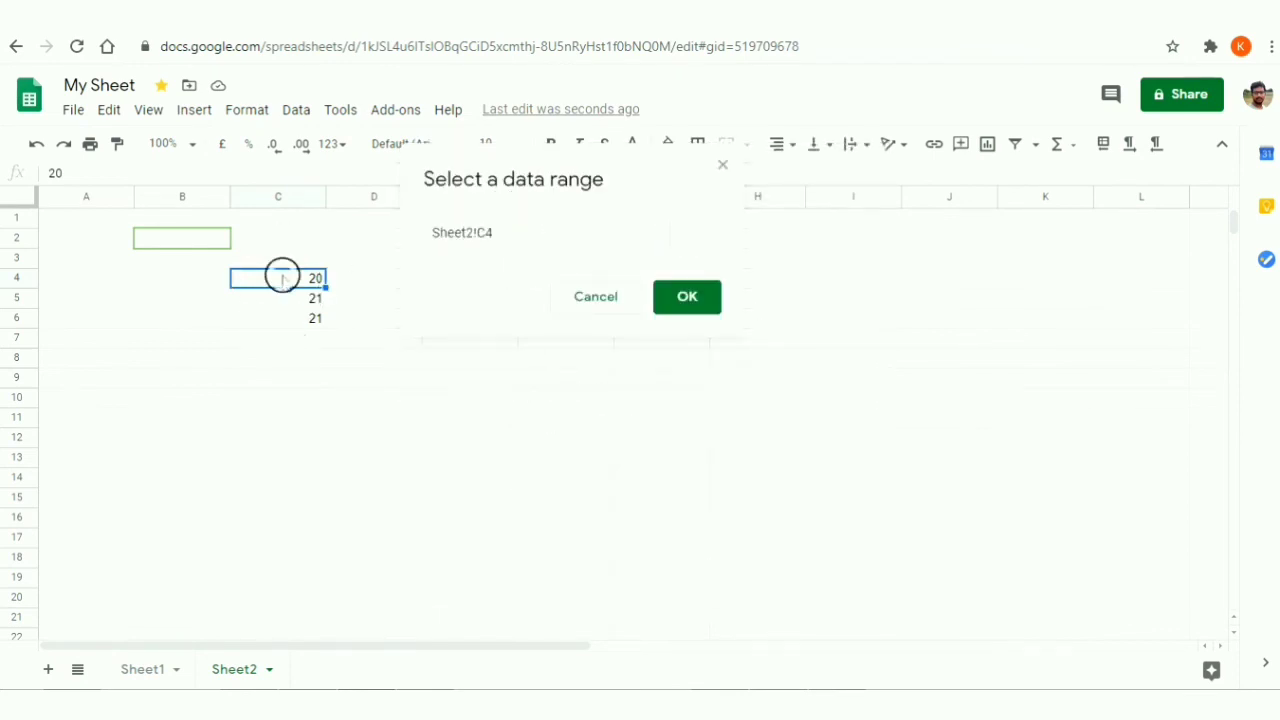
drag(282, 278, 294, 317)
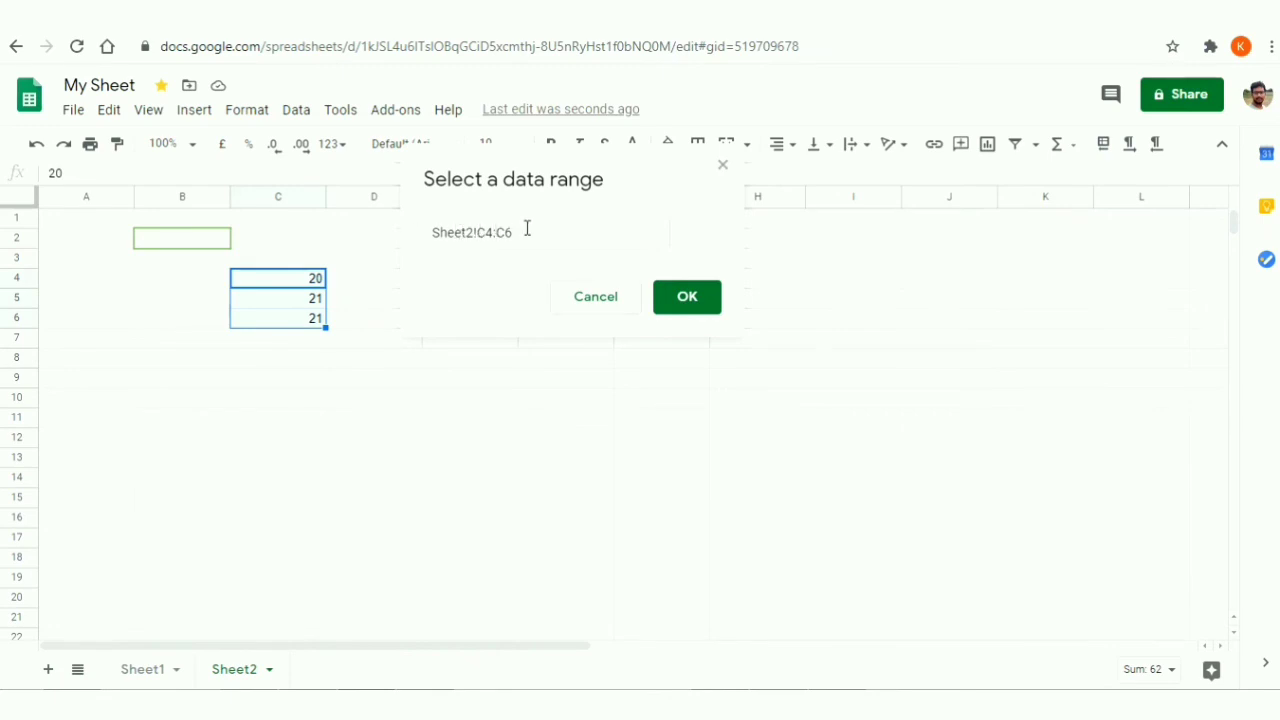
drag(472, 232, 434, 228)
click(478, 230)
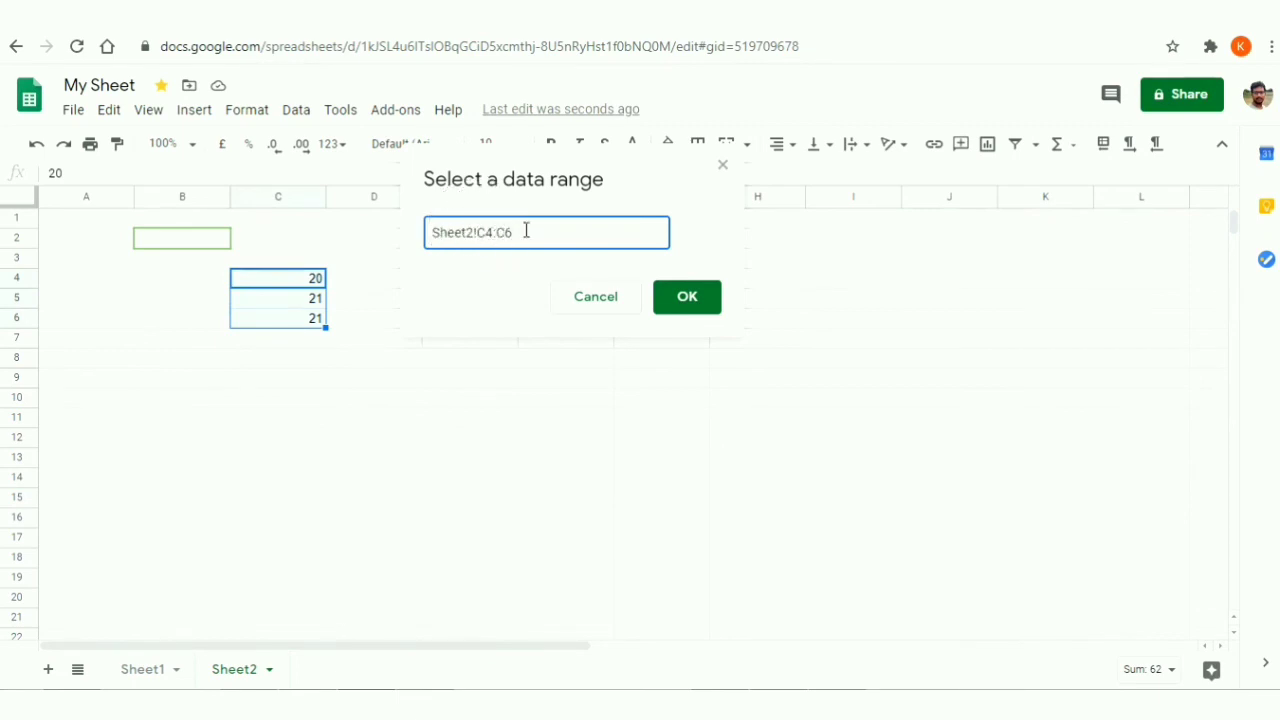
click(690, 298)
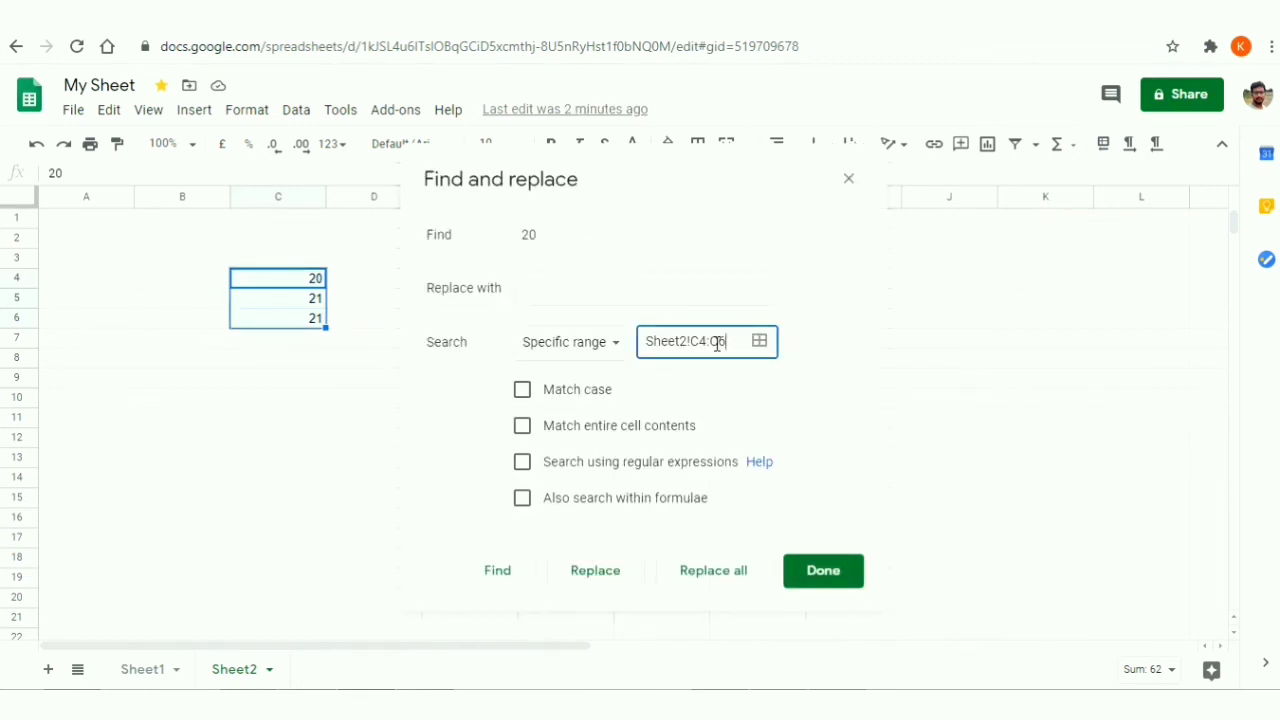
- Search the range Sheet2!C4:C6 for 20 and for 25
click(553, 238)
click(487, 572)
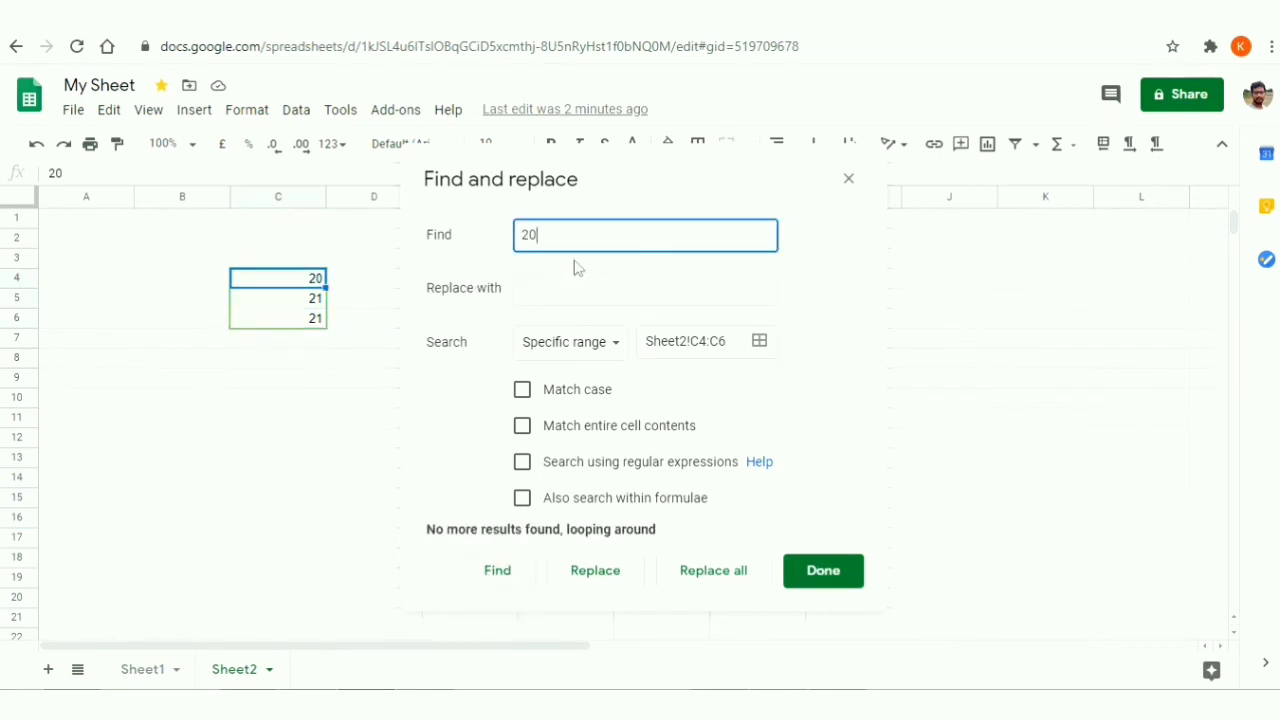
click(497, 570)
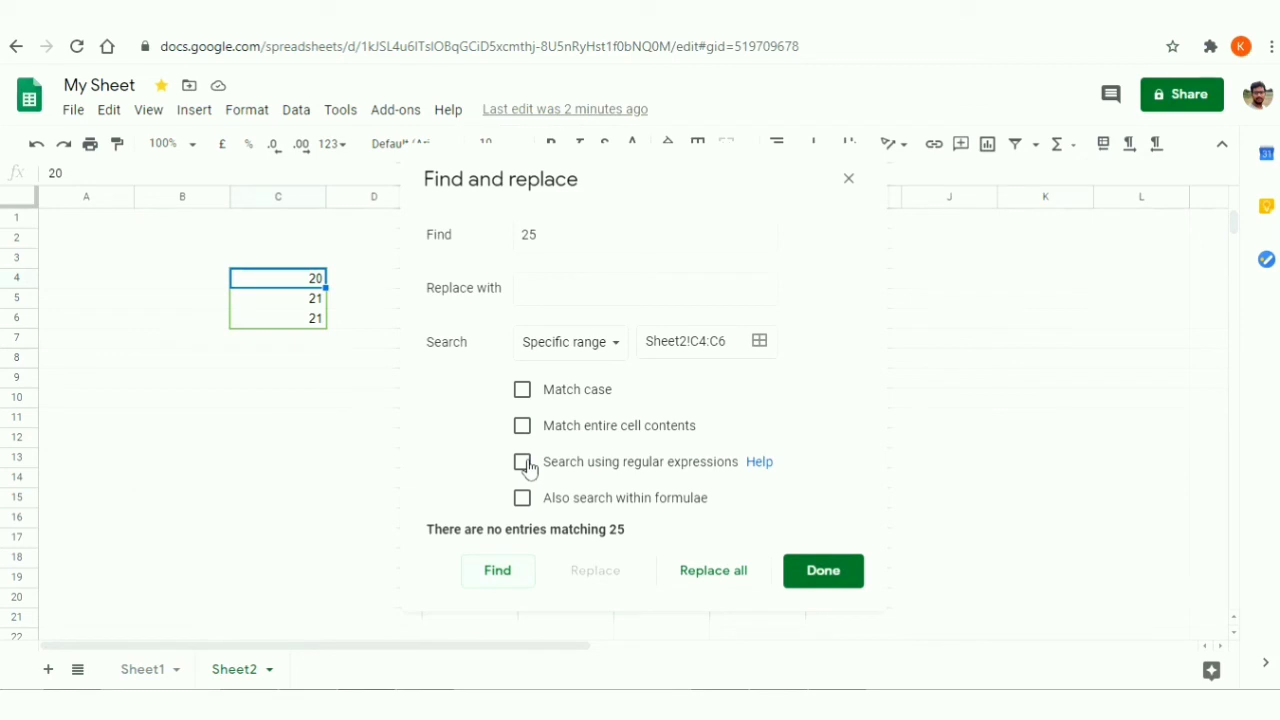
- Find 20 in the specified range and replace it with 100
click(570, 290)
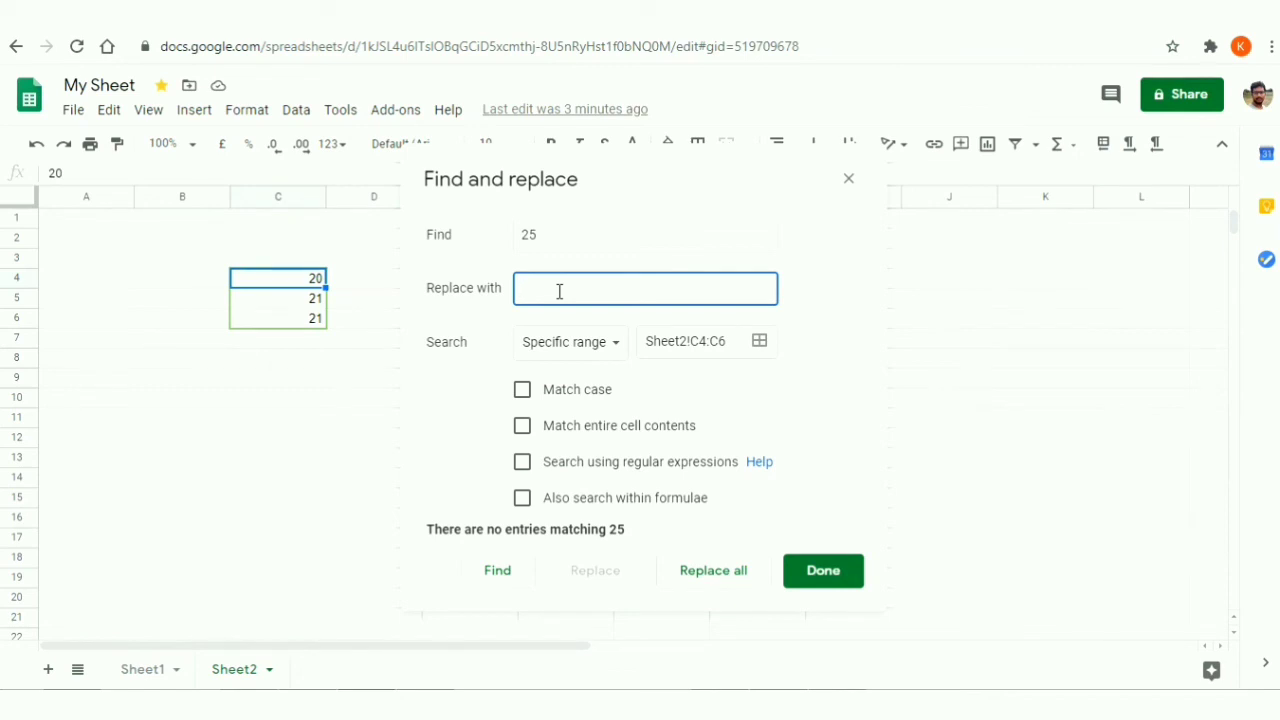
text(100)
click(560, 232)
key(BackSpace)
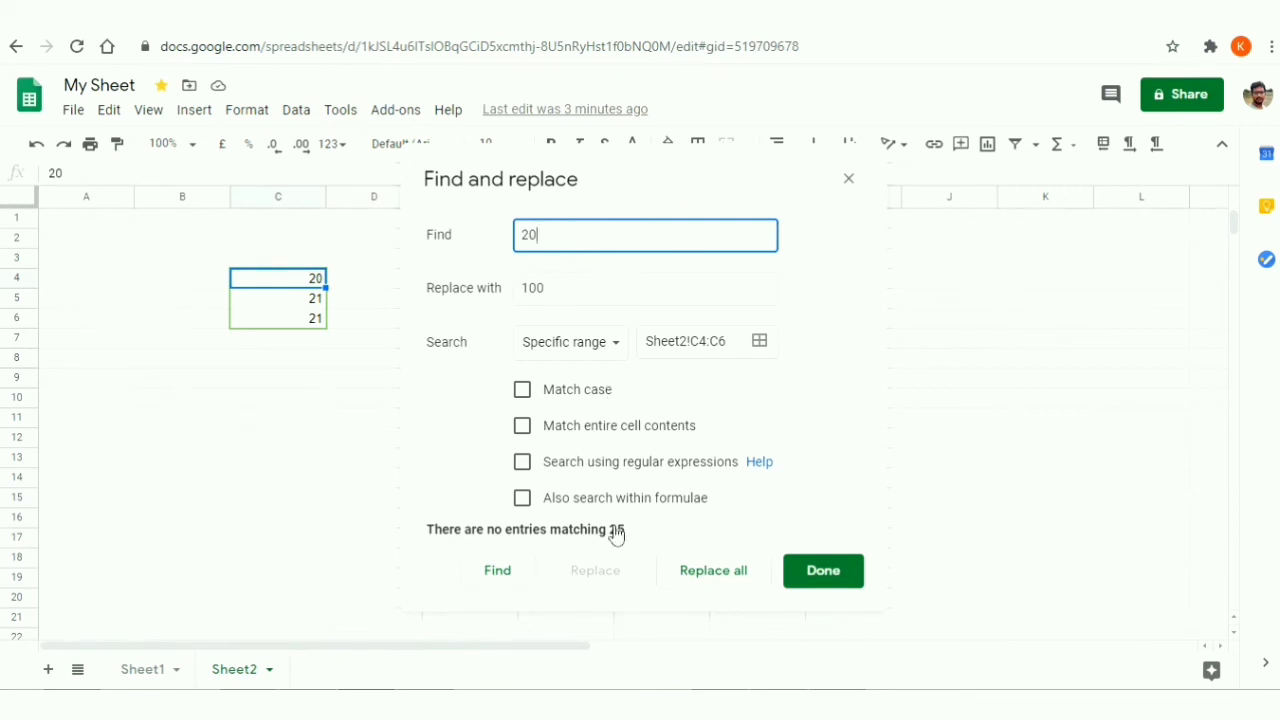
click(499, 576)
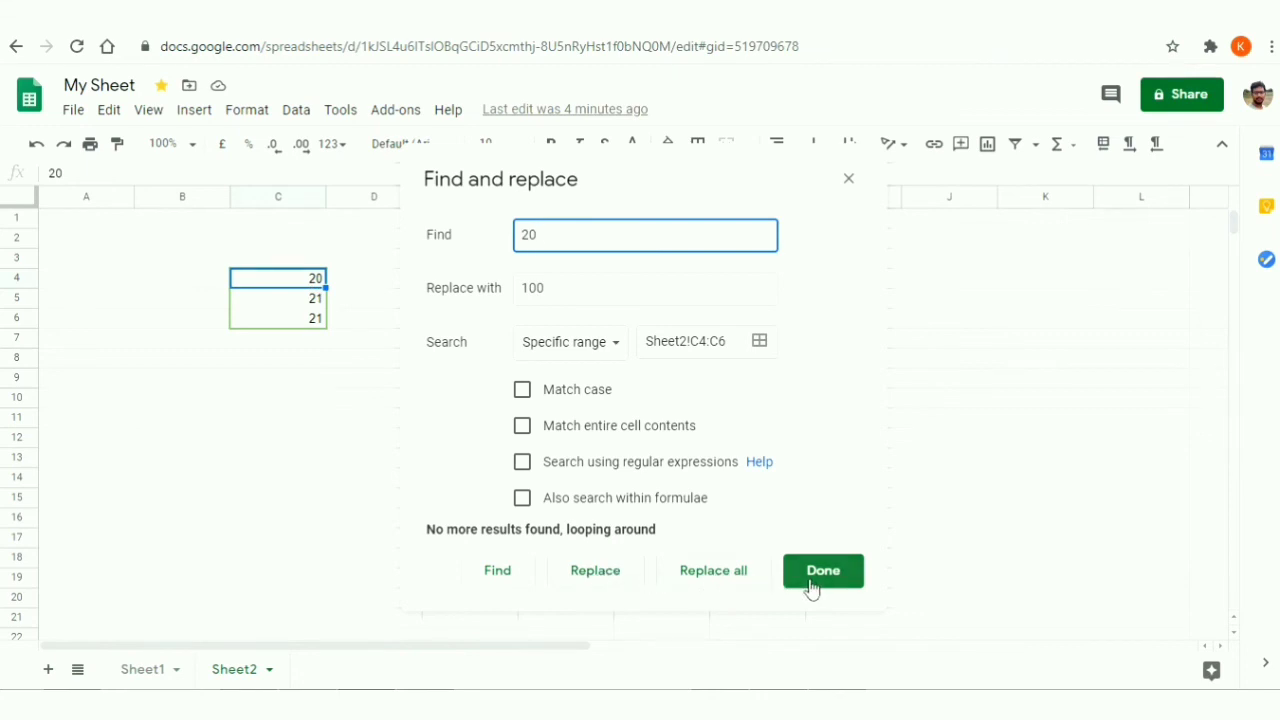
click(576, 577)
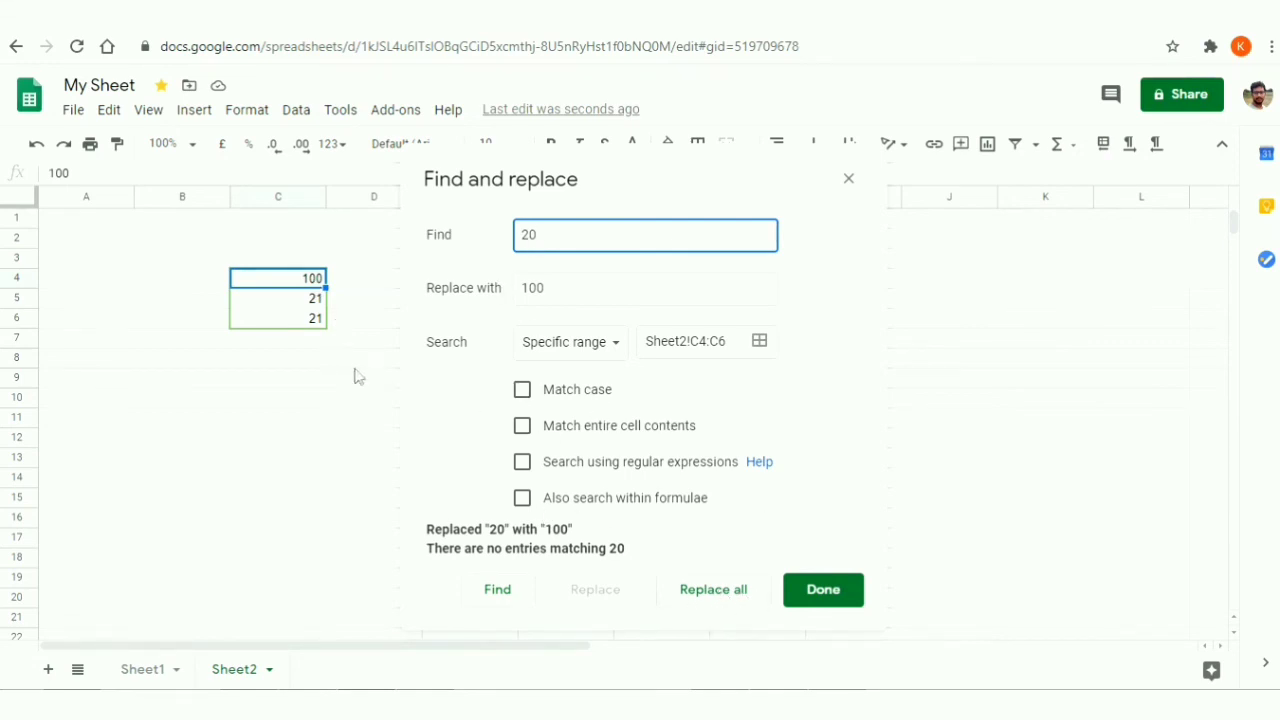
- Find 21, replace only the occurrence in cell C6 with 100, and undo that replacement
click(310, 302)
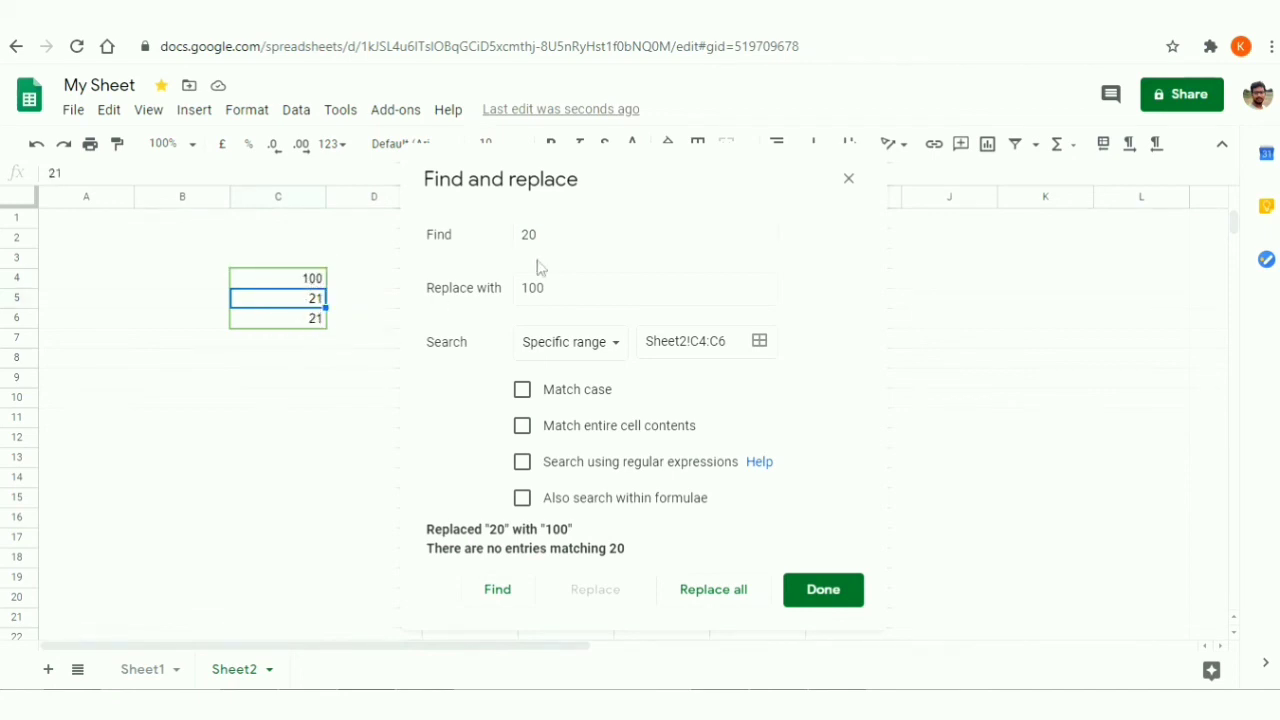
click(580, 243)
key(BackSpace)
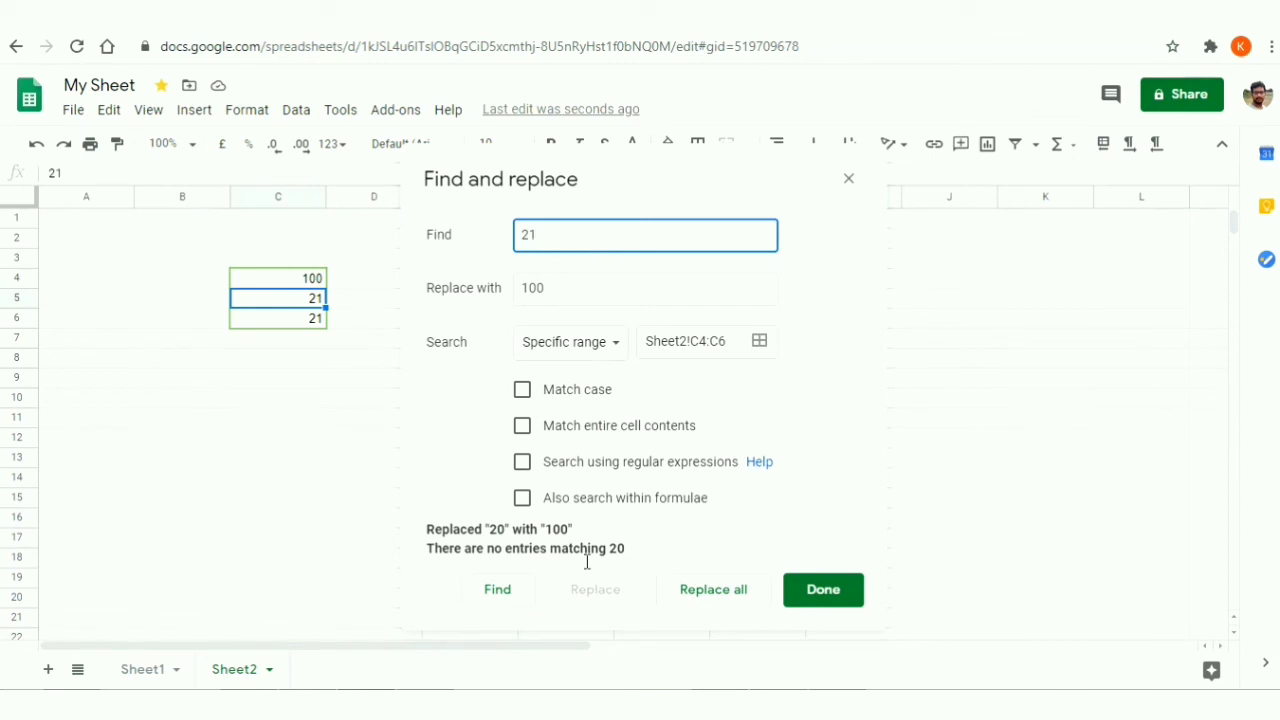
click(496, 592)
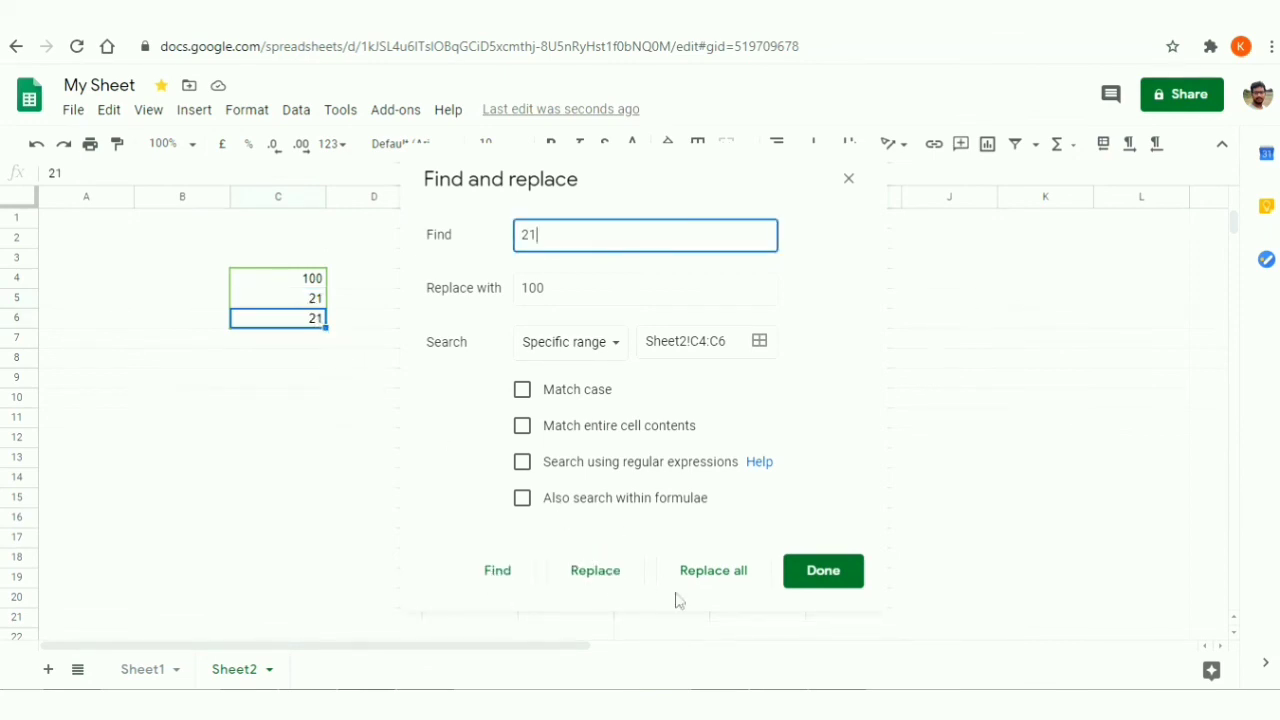
click(596, 572)
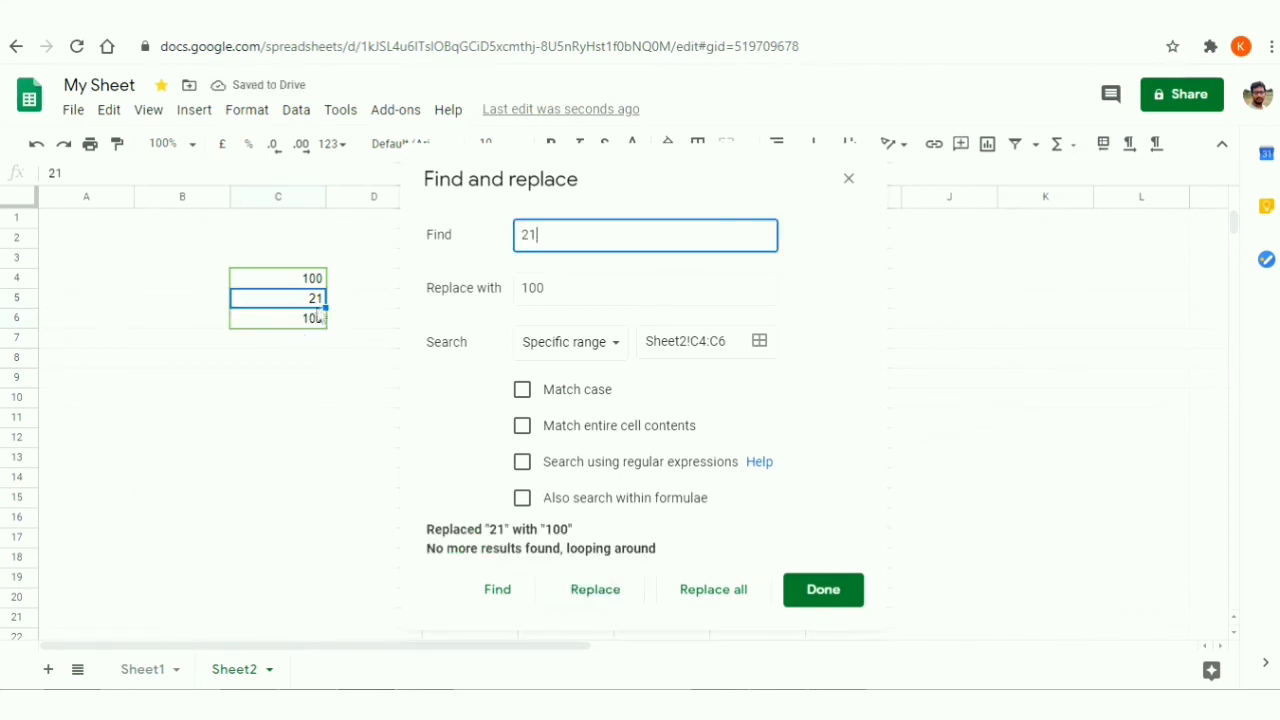
click(268, 336)
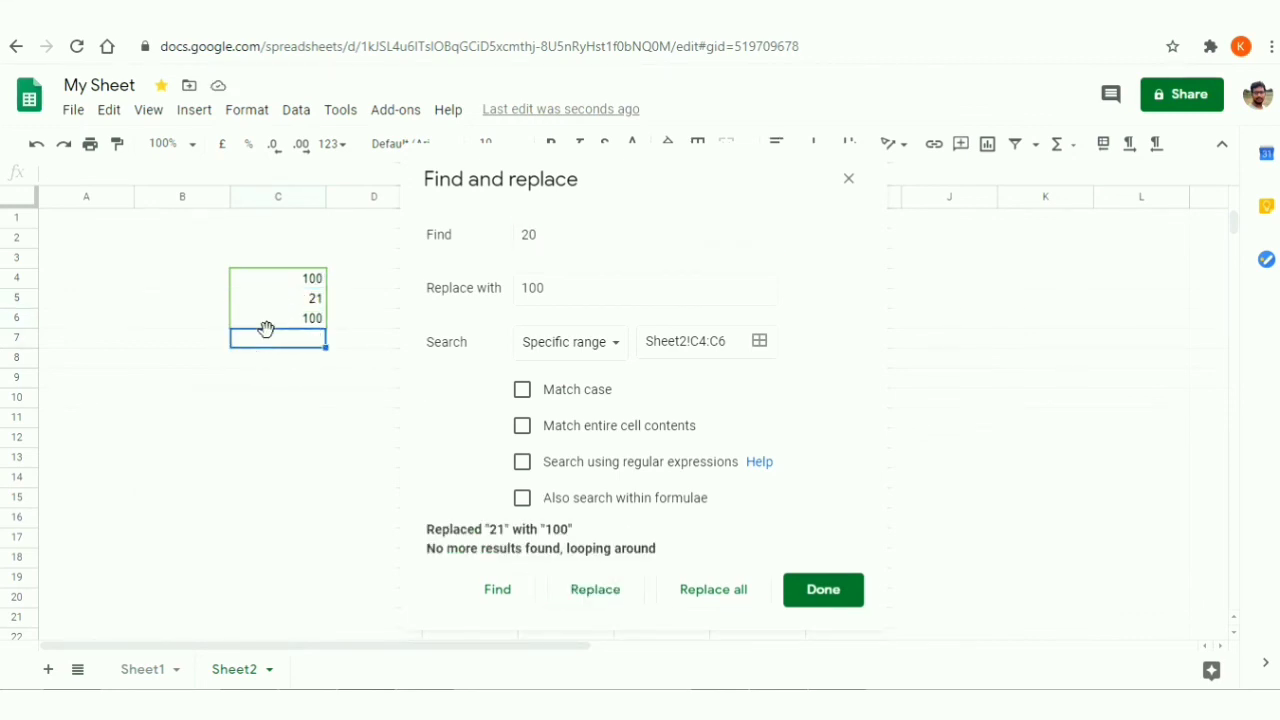
key(ctrl+z)
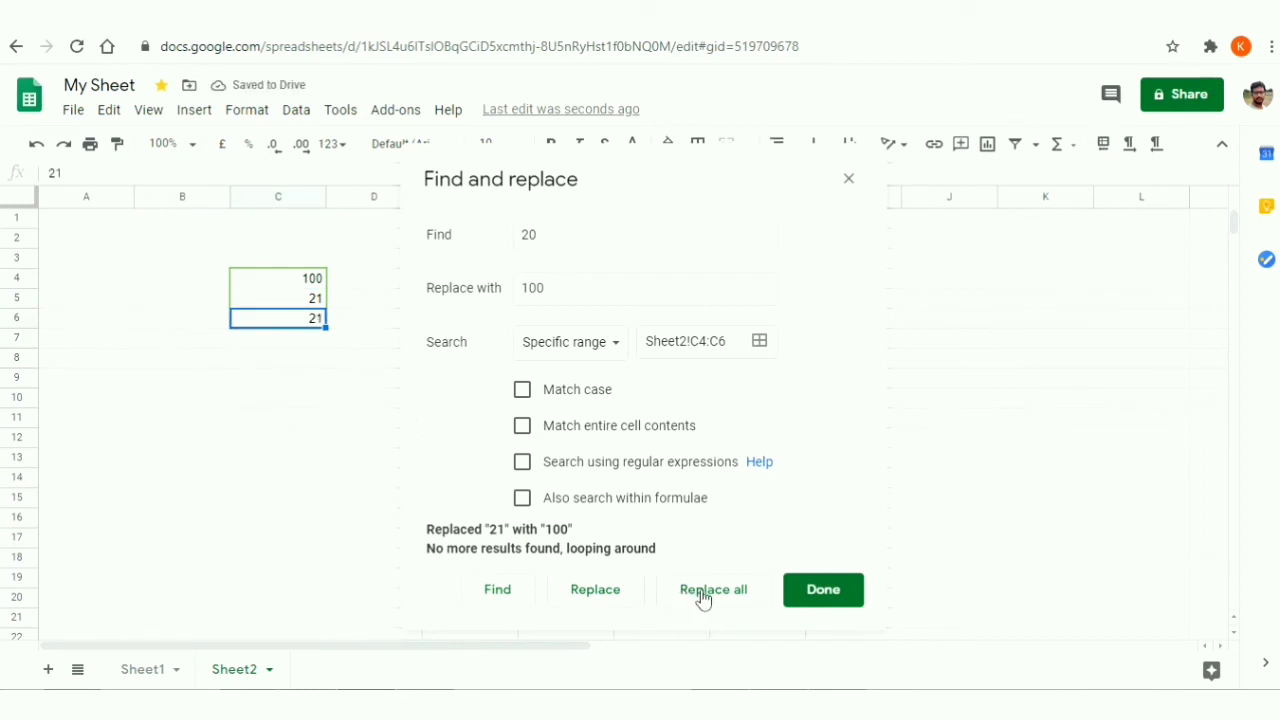
- Replace all occurrences of 21 in the specified range with 100 and close Find and replace
click(703, 597)
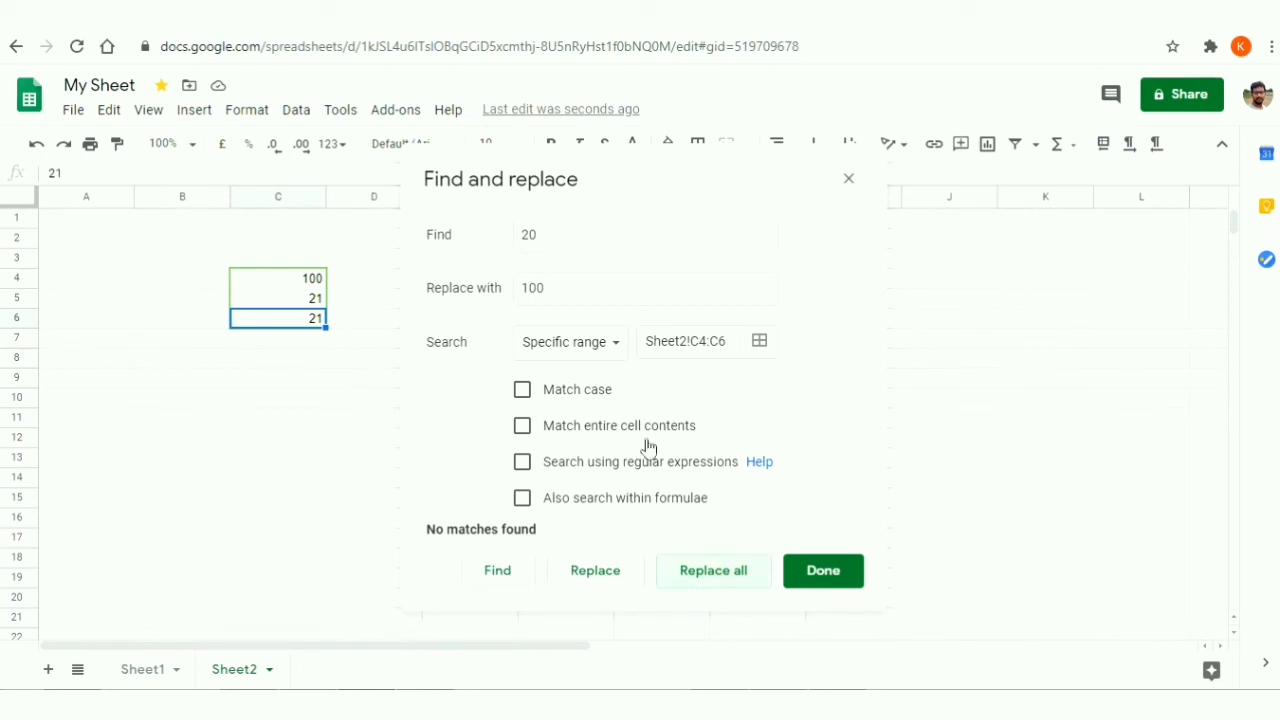
click(550, 233)
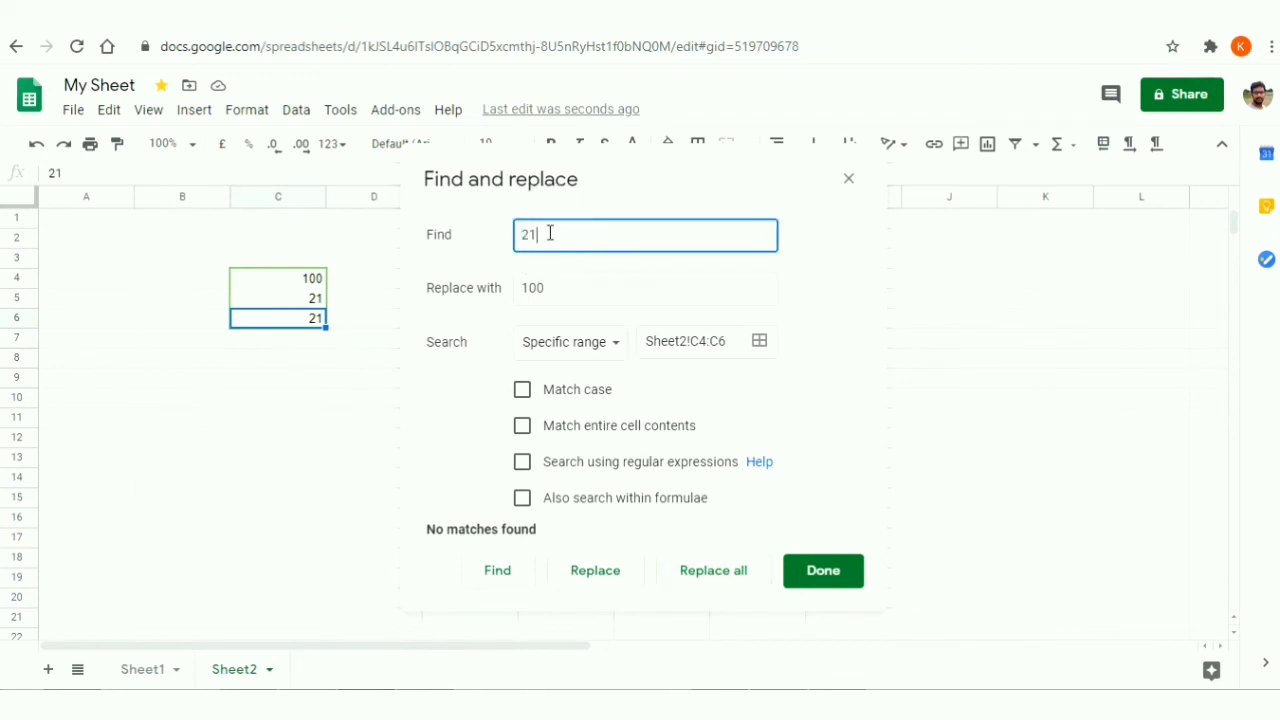
click(737, 567)
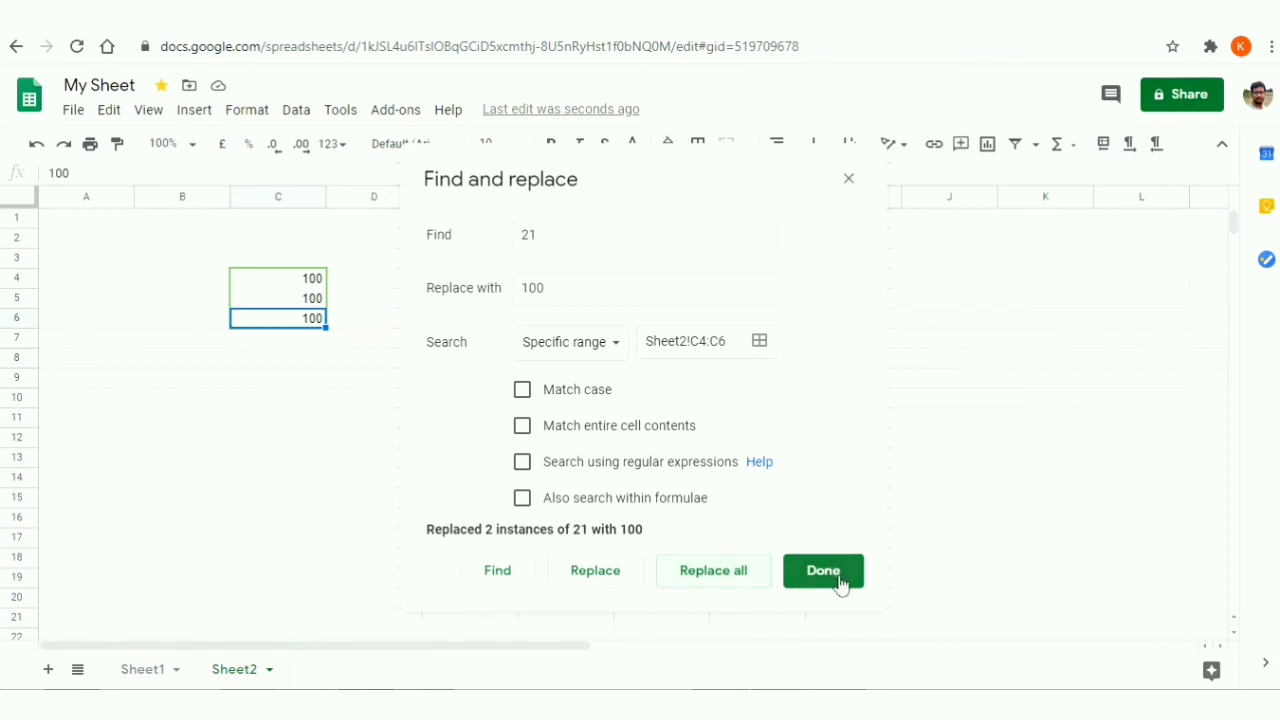
click(848, 181)
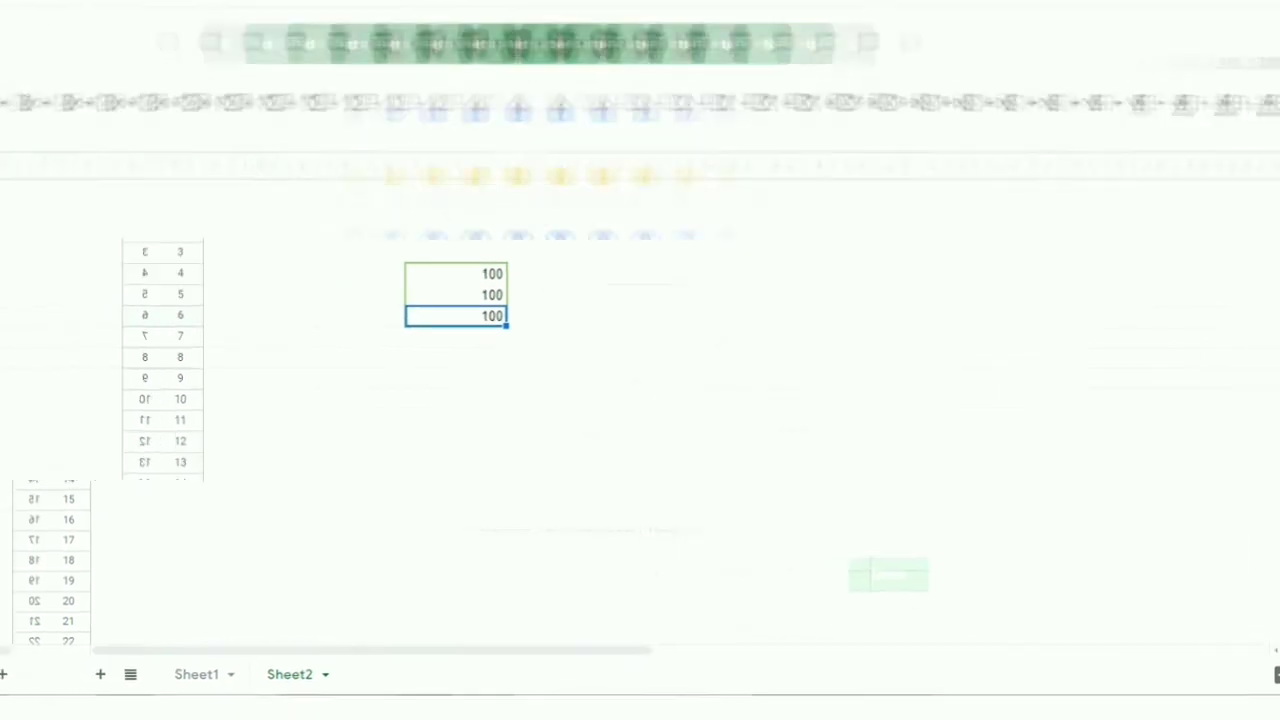